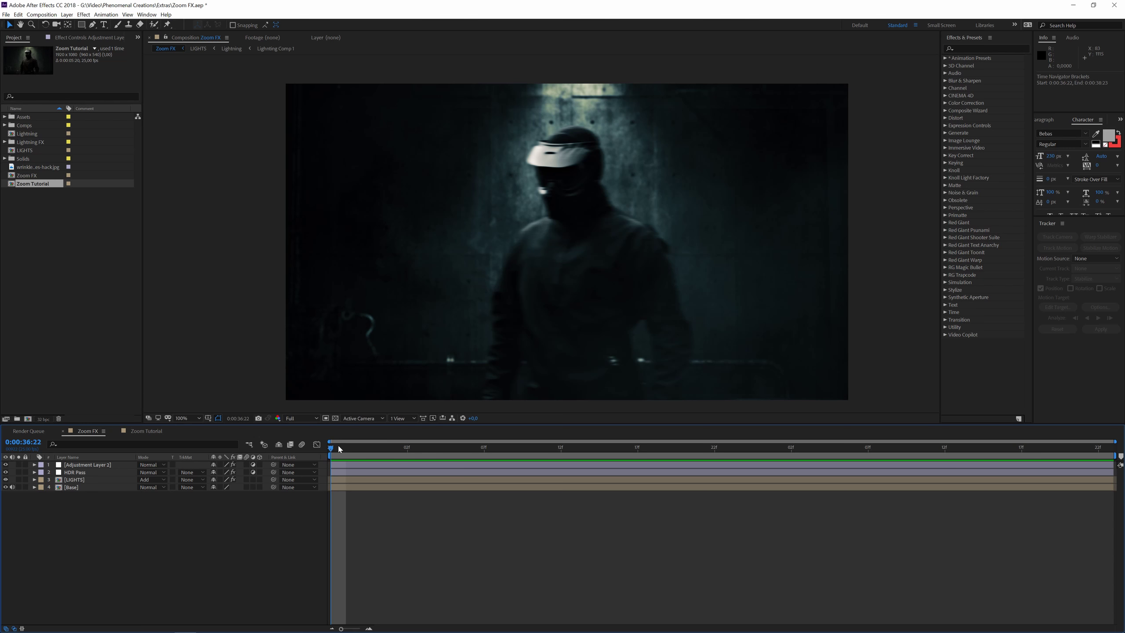
Step: Play back the finished Zoom FX composition several times to review the lightning and flickering body effect
key("space")
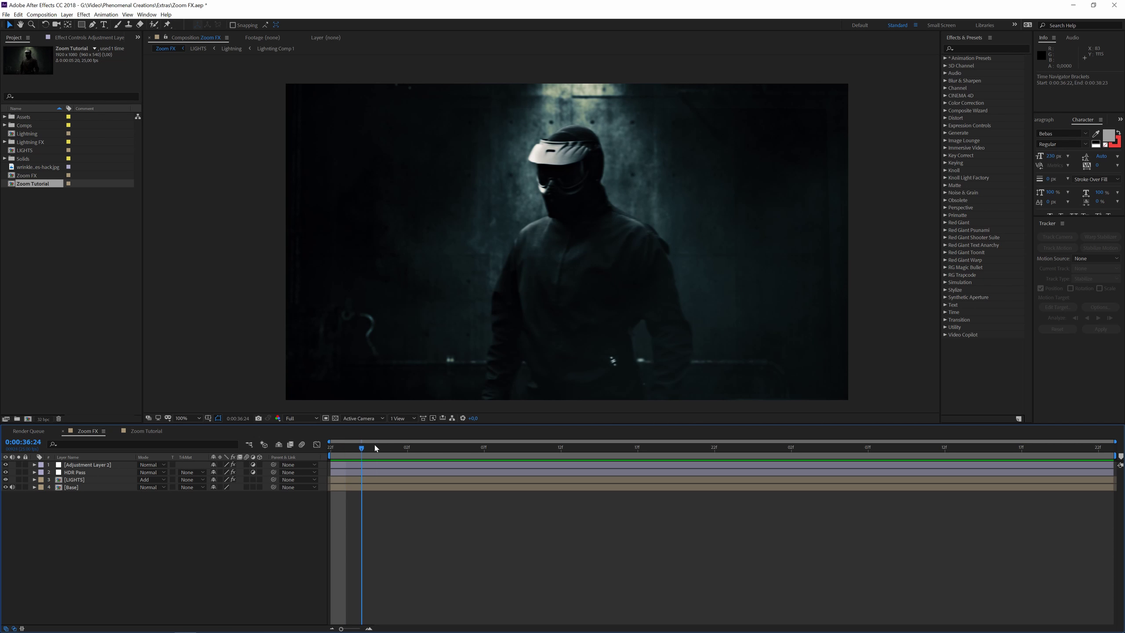
key("space")
key("space")
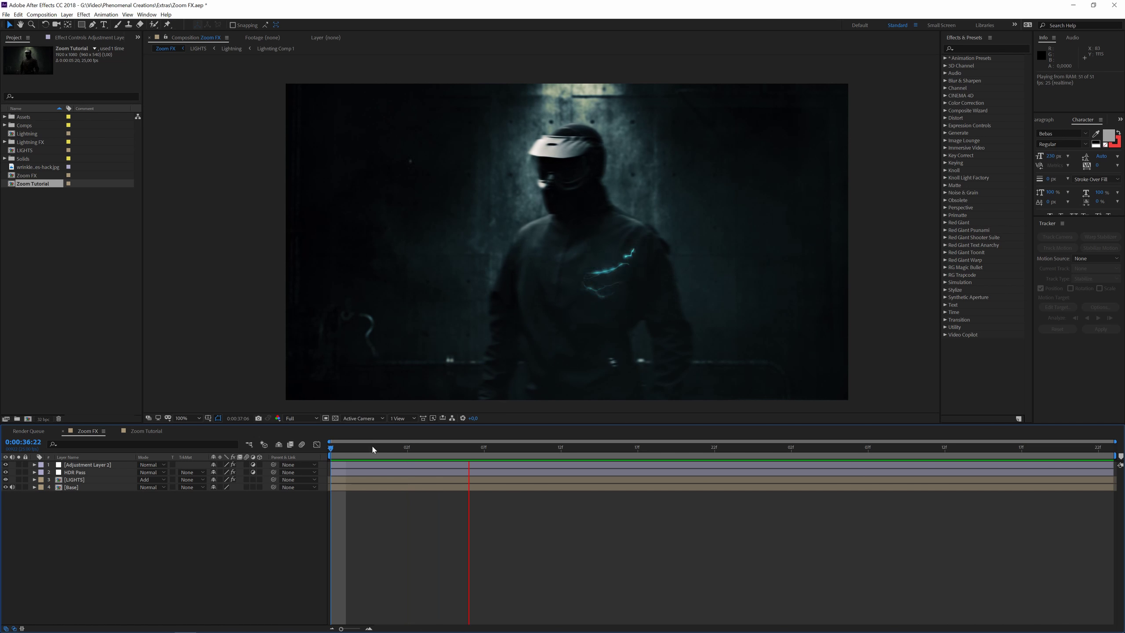
key("space")
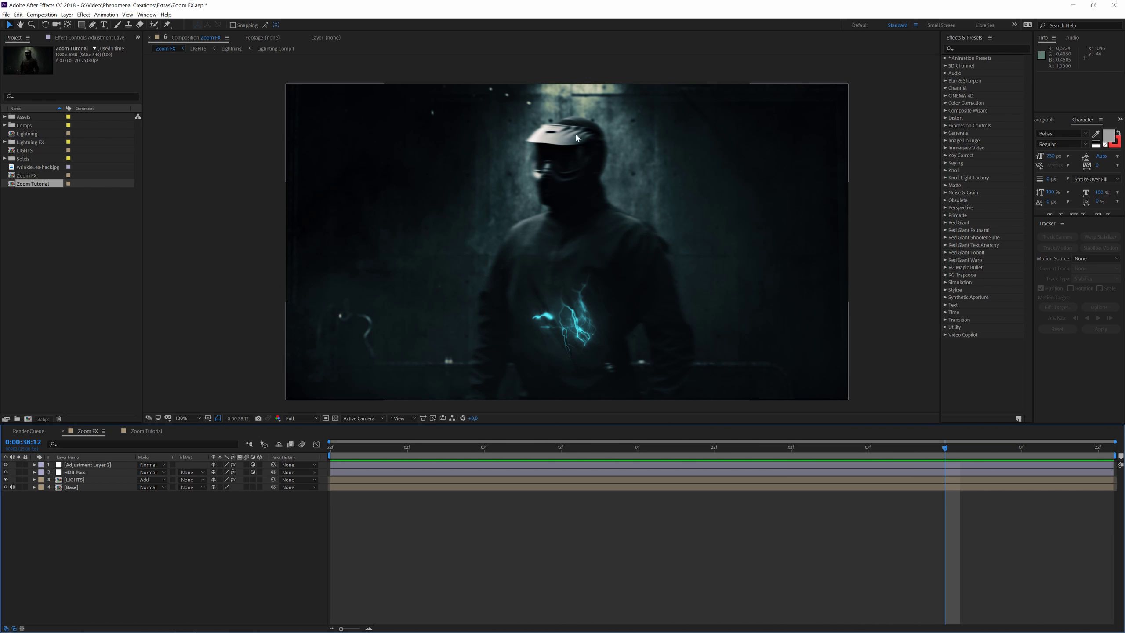
key("space")
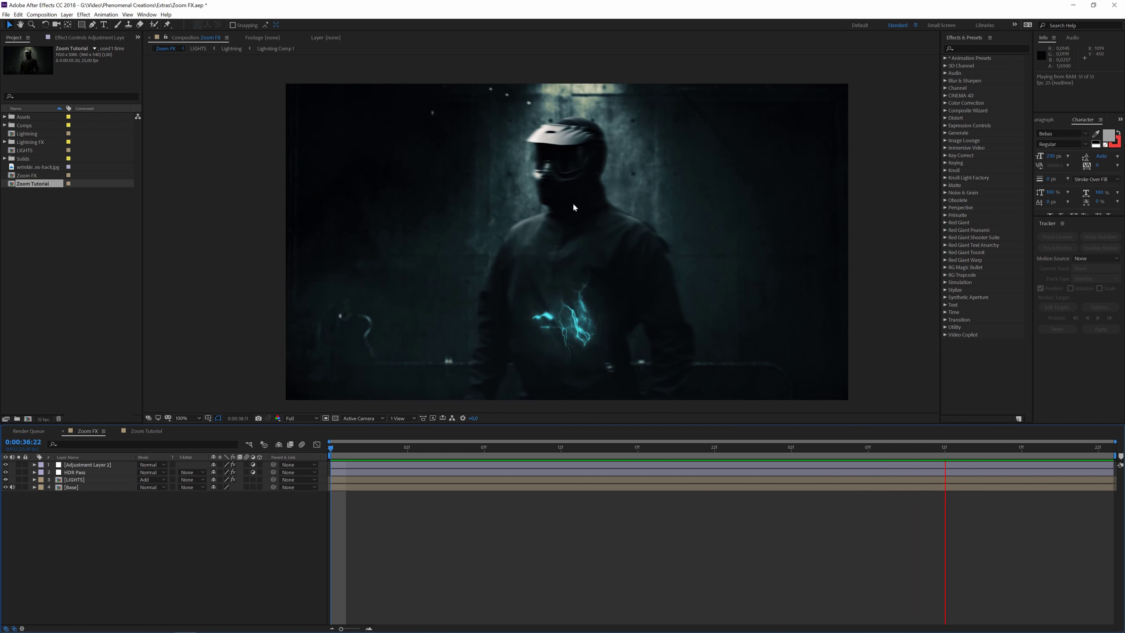
key("space")
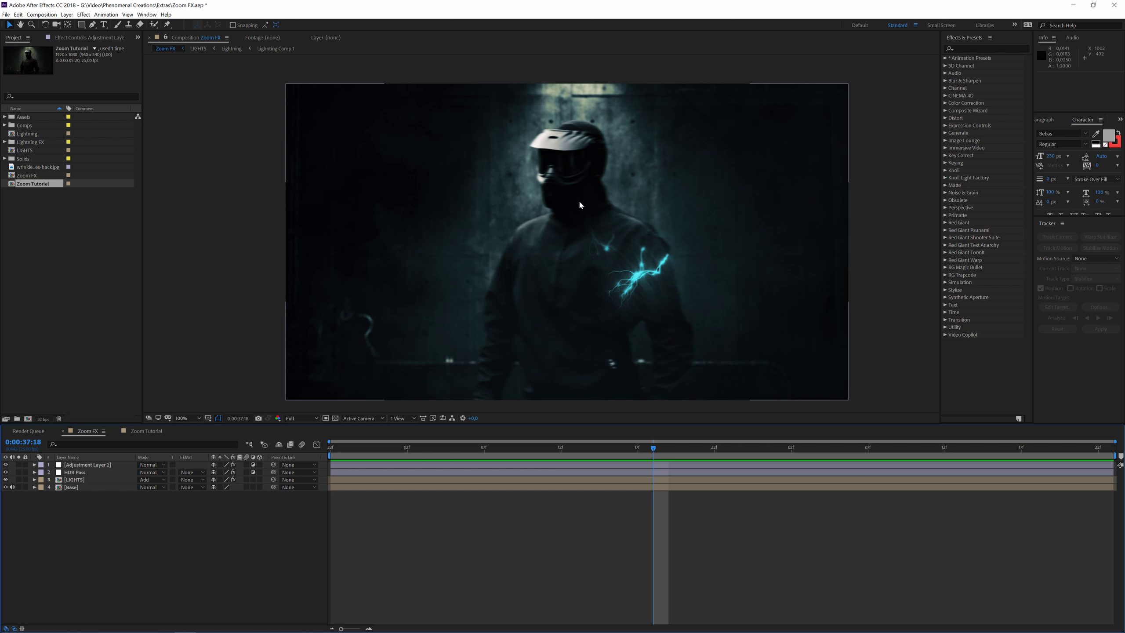
left_click(348, 448)
key("space")
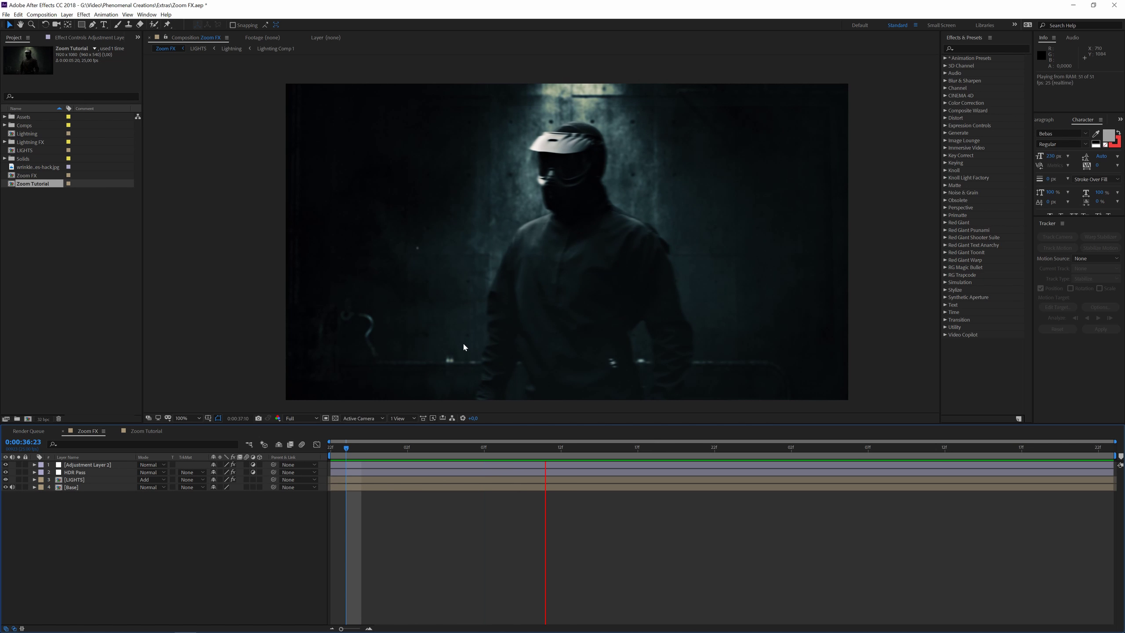
key("space")
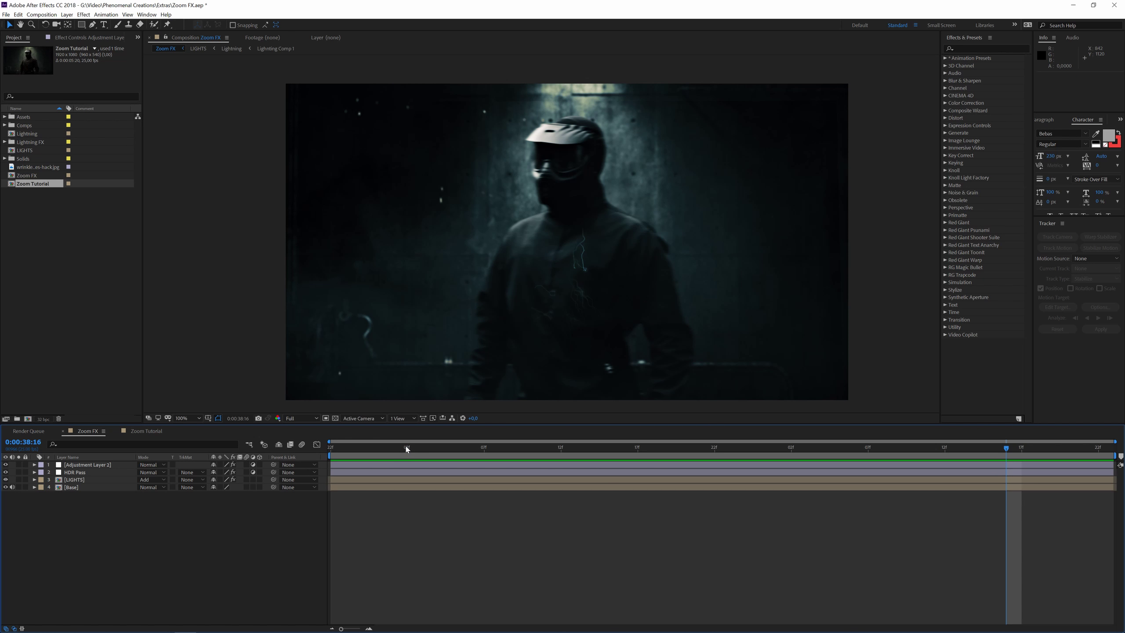
Step: Scrub through the Zoom FX timeline to examine the lightning and body blur at individual frames
left_click(451, 441)
left_click_drag(464, 438, 860, 426)
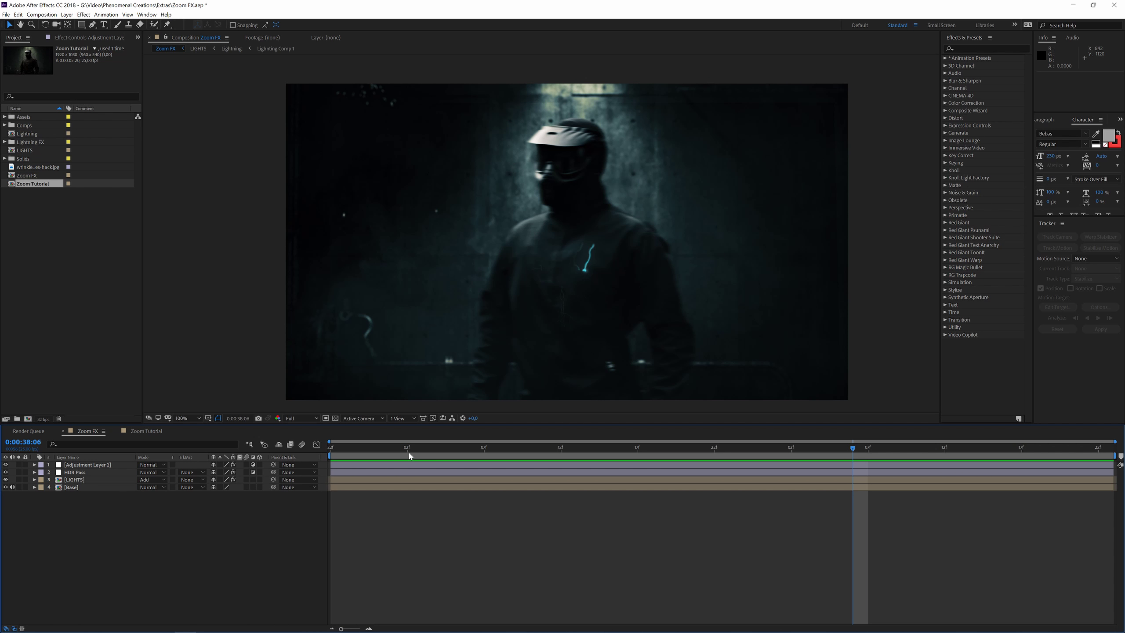
left_click_drag(403, 455, 404, 485)
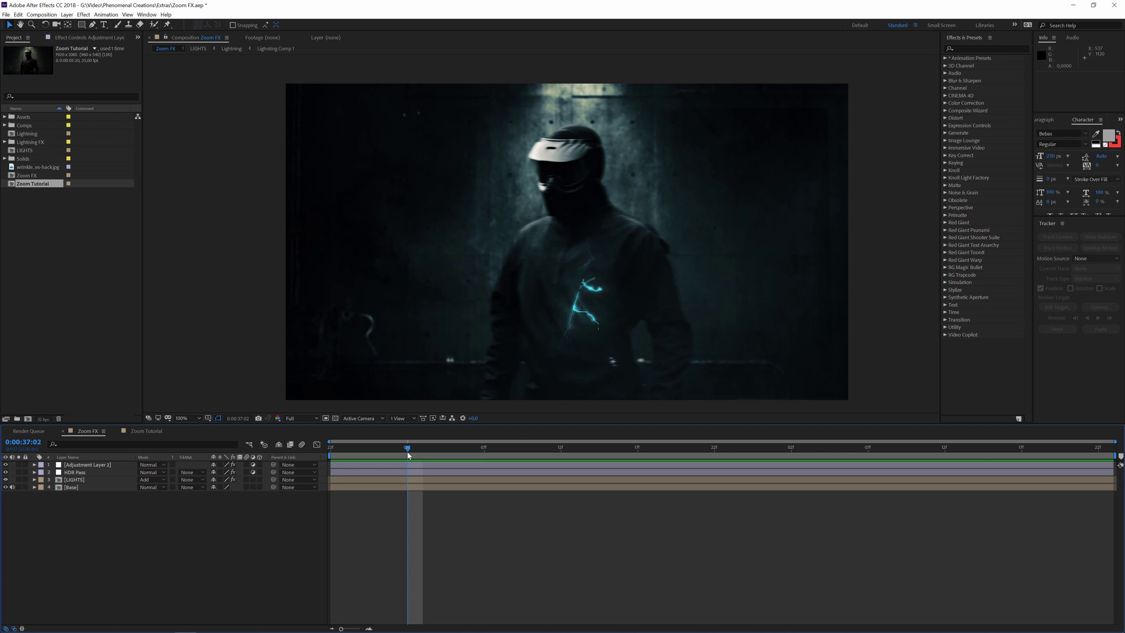
left_click_drag(416, 450, 453, 450)
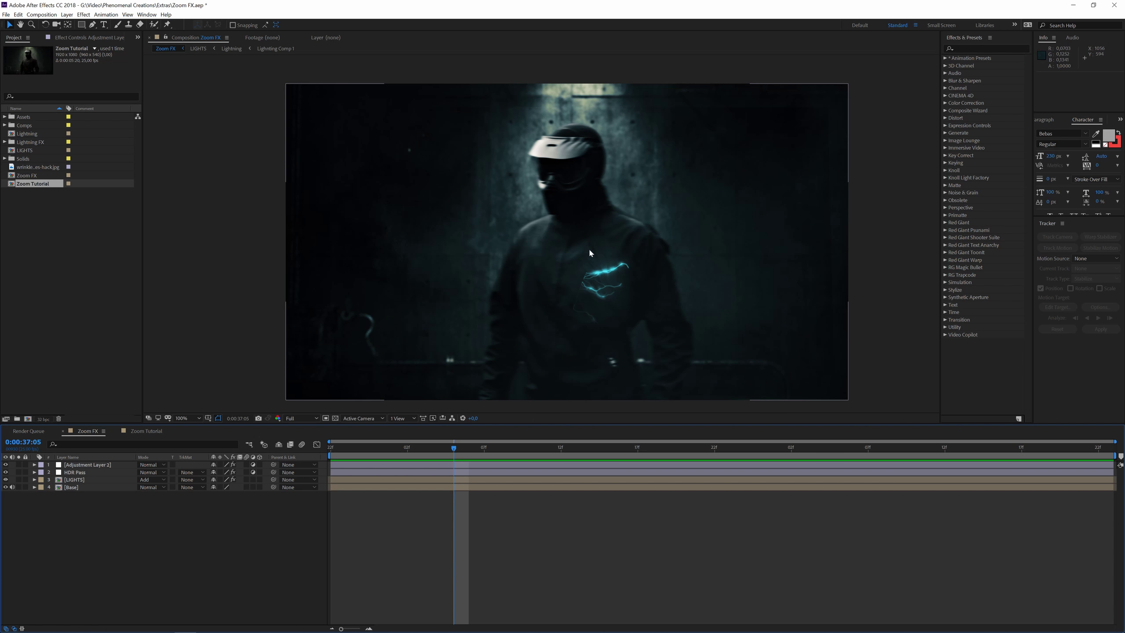
left_click_drag(454, 448, 671, 438)
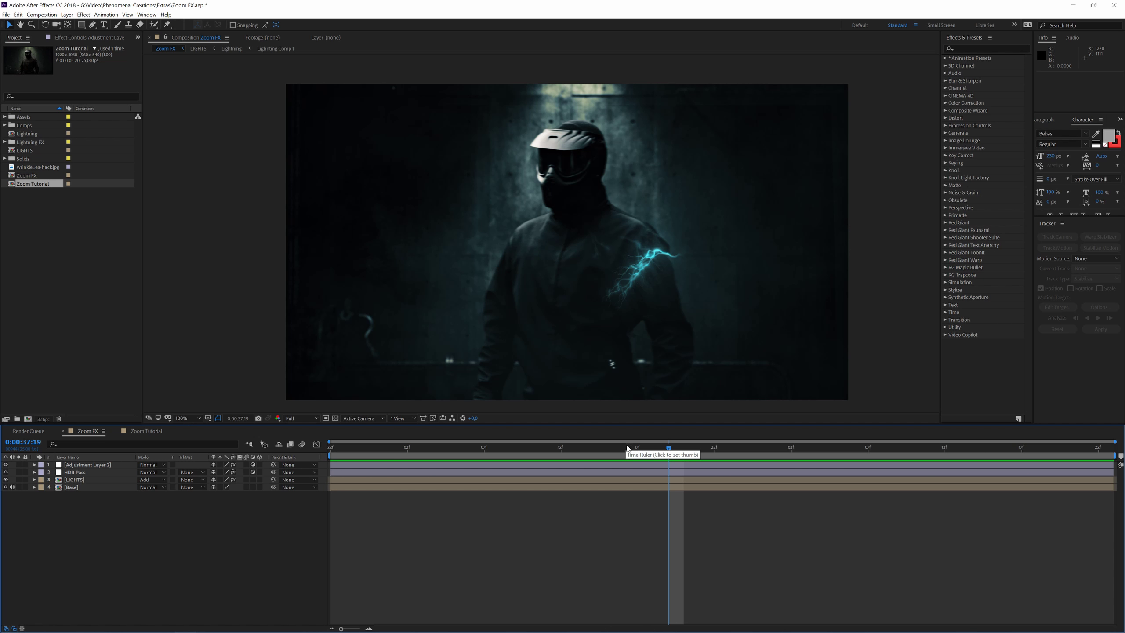
left_click_drag(627, 449, 414, 463)
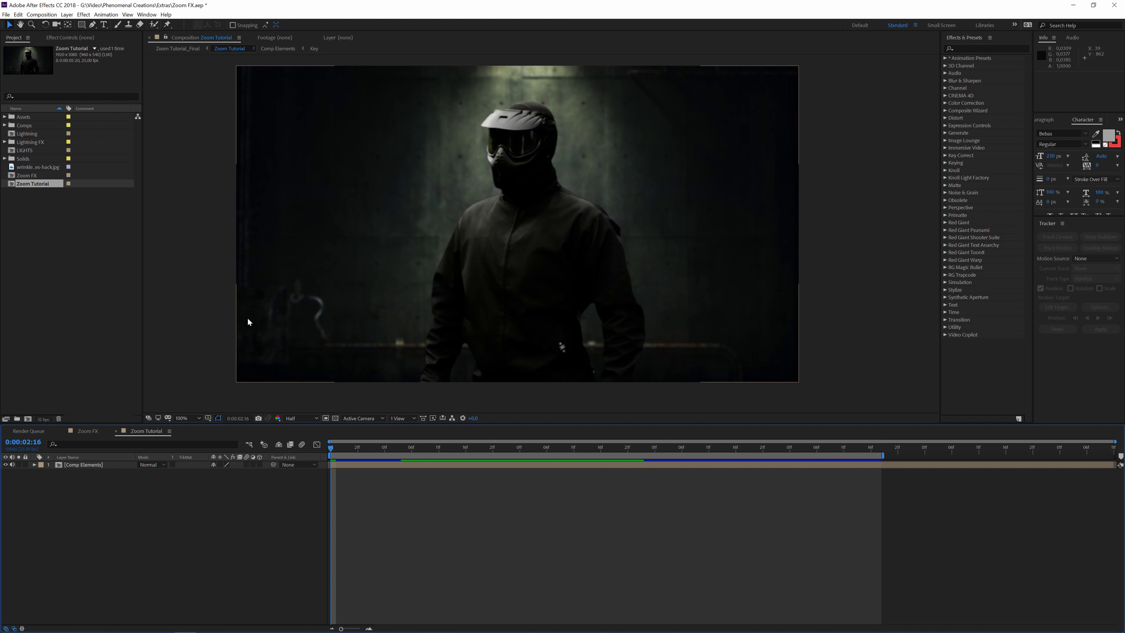
Step: Play and scrub through the Zoom Tutorial composition to review the base footage without lightning
key("space")
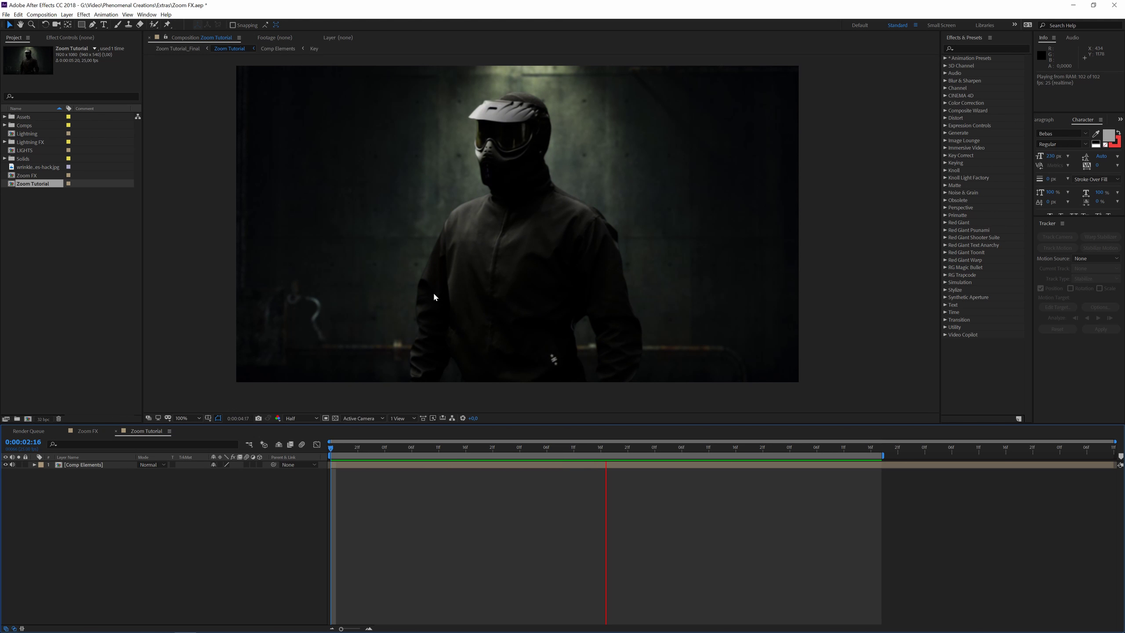
key("space")
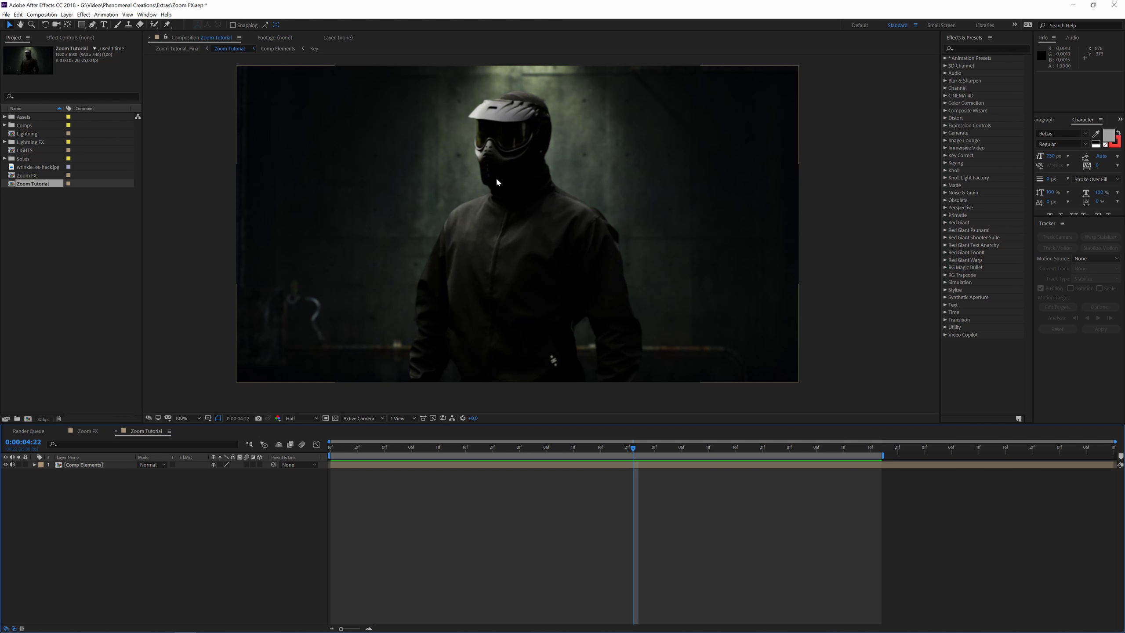
left_click(344, 449)
key("space")
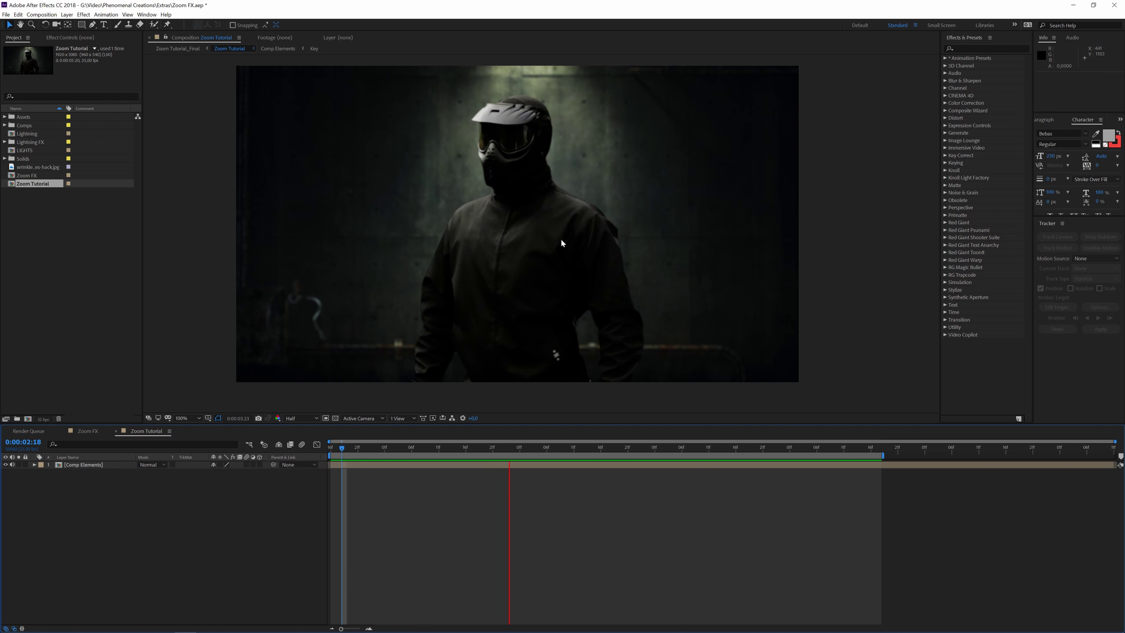
key("space")
left_click_drag(559, 227, 573, 246)
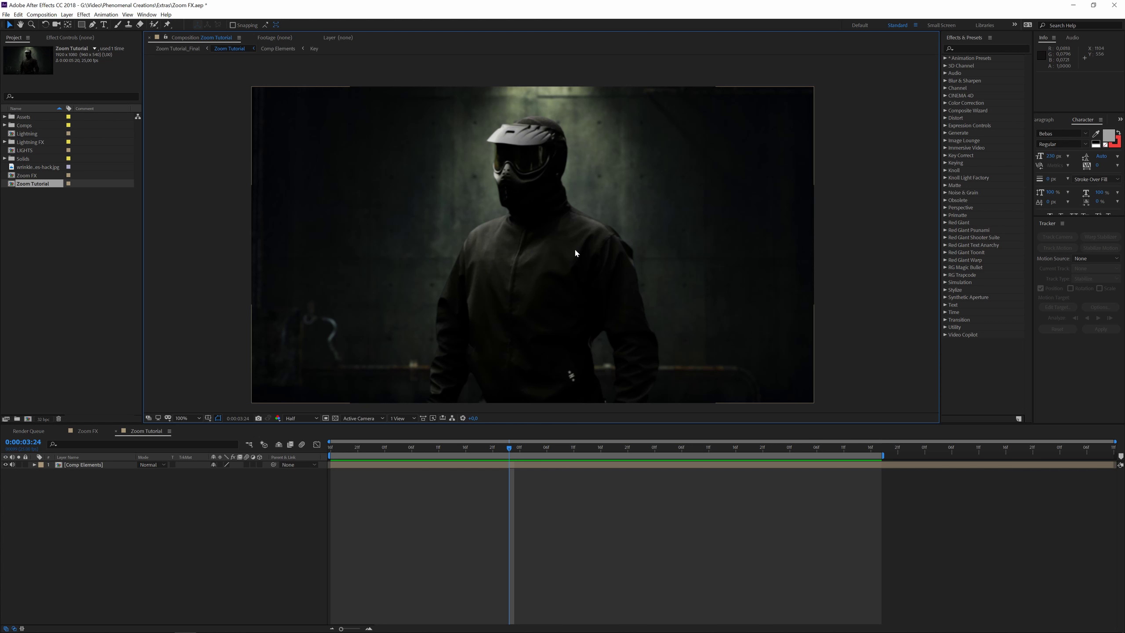
left_click_drag(540, 279, 538, 269)
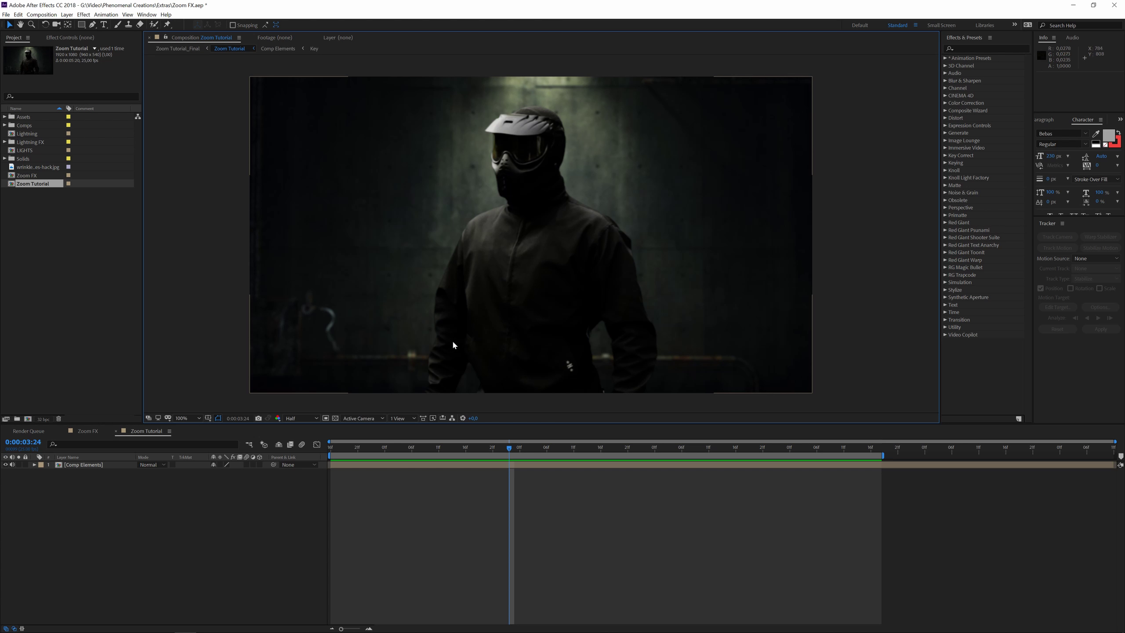
left_click_drag(346, 447, 396, 470)
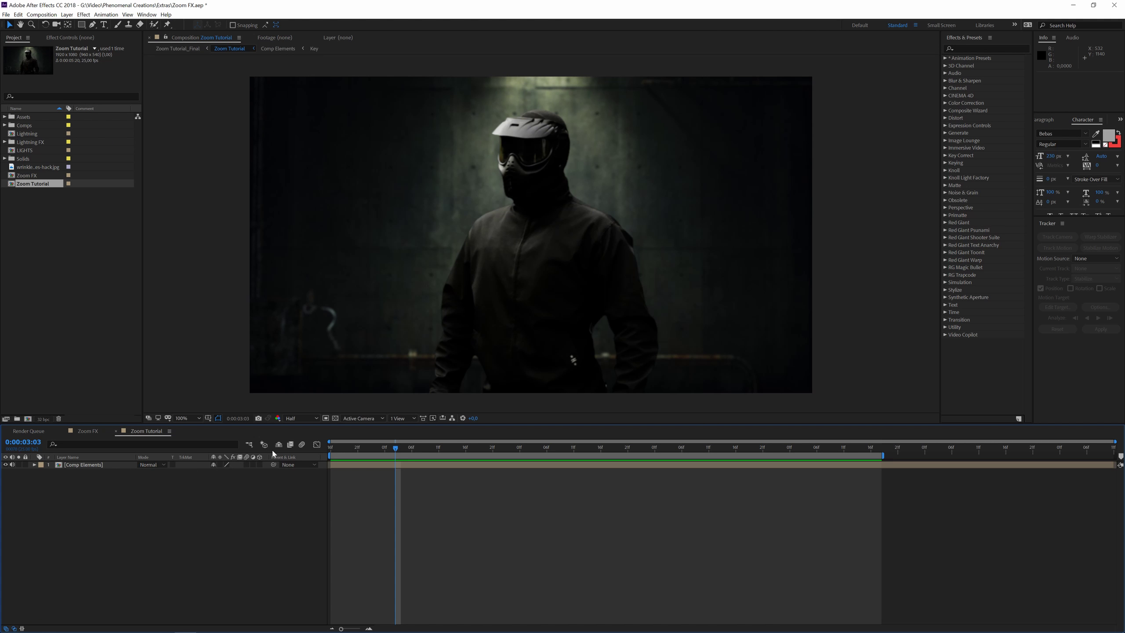
Step: Create a black, composition-sized solid named Lightning at the start of the Zoom Tutorial composition
left_click_drag(342, 449, 330, 449)
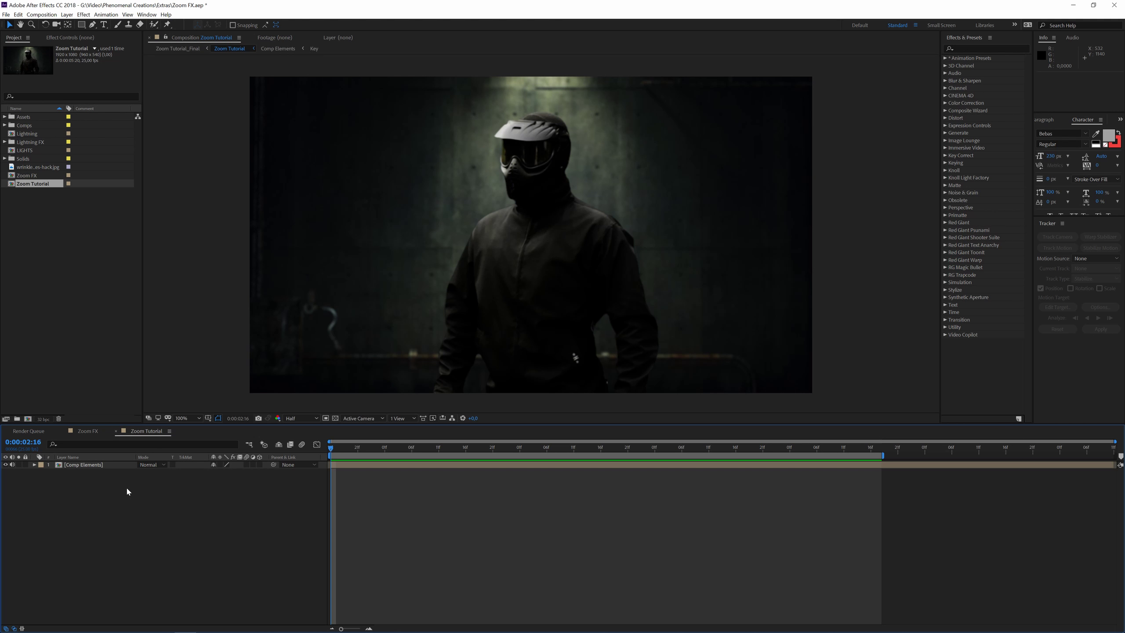
key("ctrl+y")
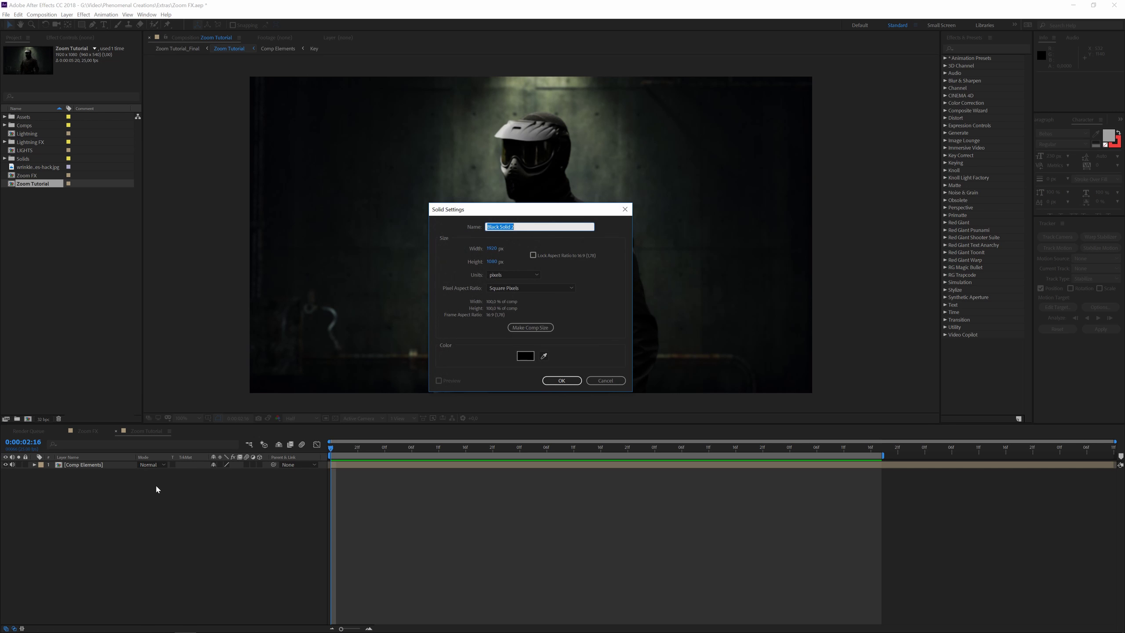
type("Ligtniungng")
key("Return")
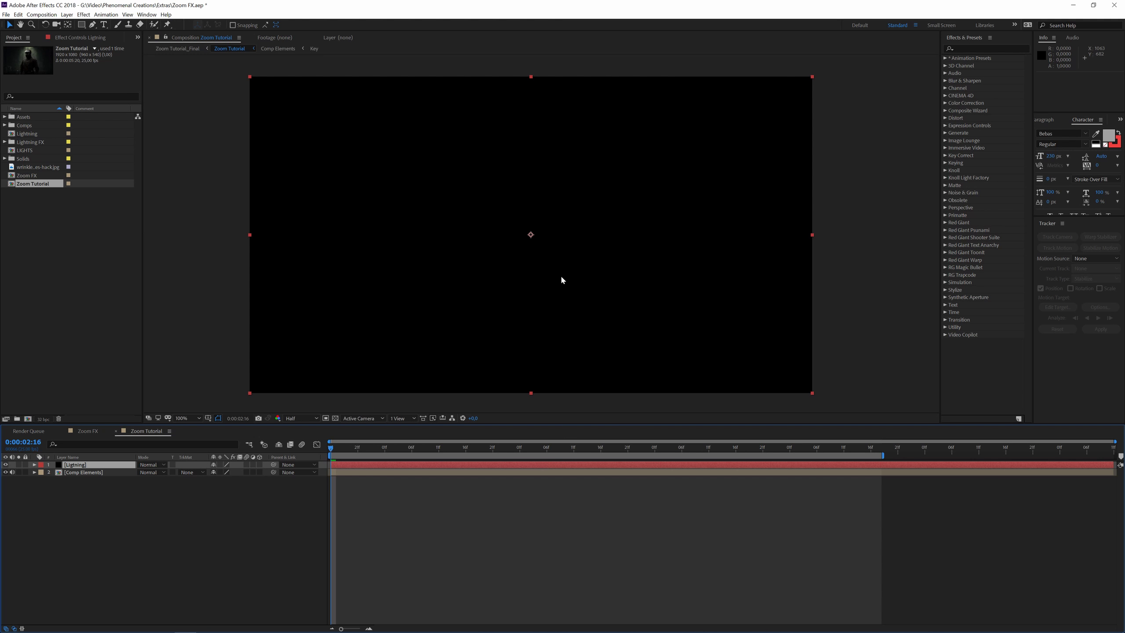
Step: Apply the Advanced Lightning effect to the Lightning solid and move its origin beside the helmet, to about 723, 110
left_click(93, 471)
key("ctrl+space")
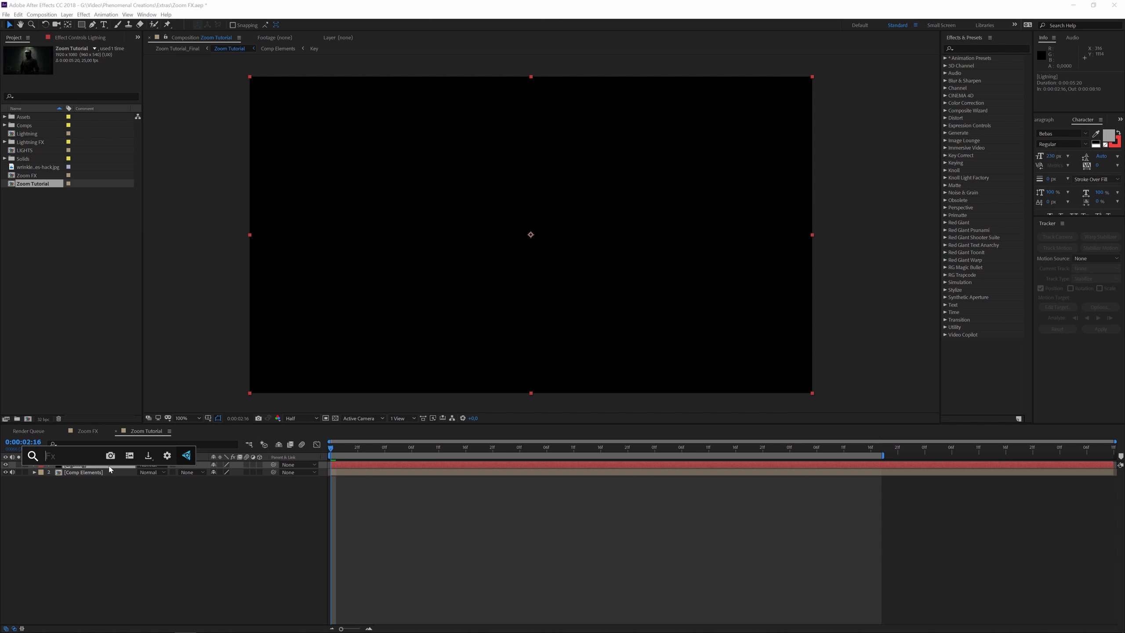
type("adva")
key("Return")
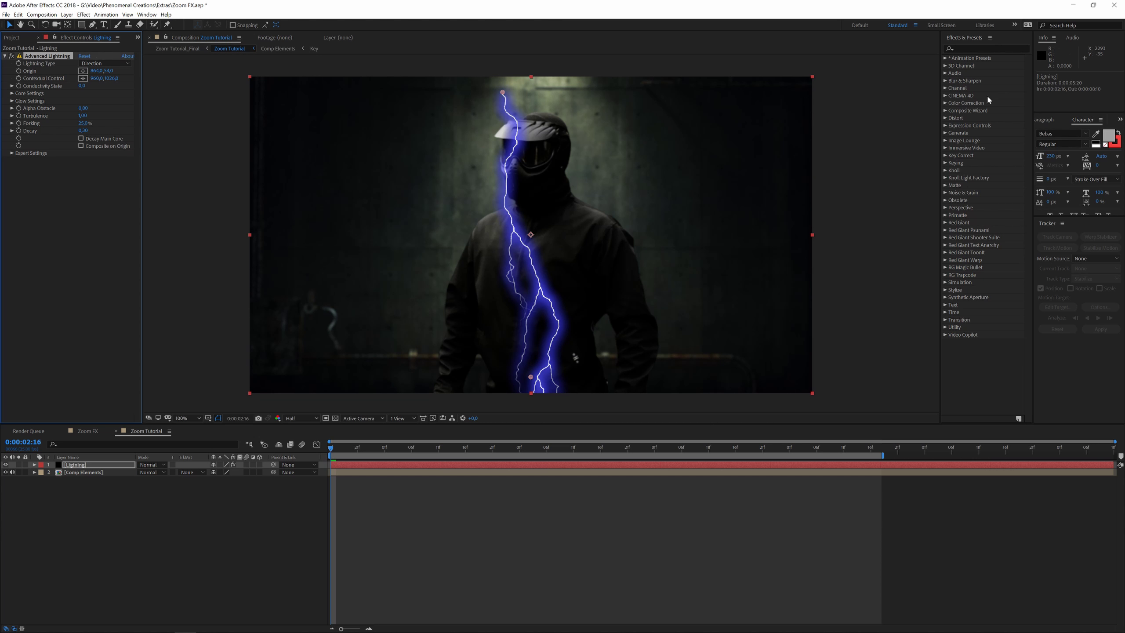
left_click_drag(502, 93, 461, 110)
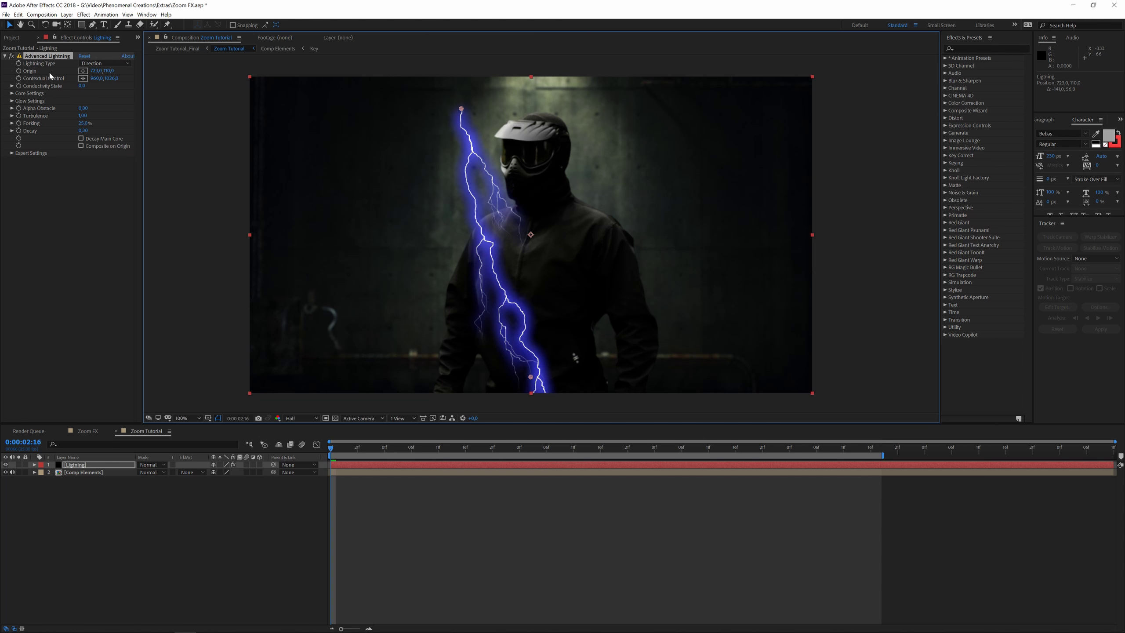
Step: Set the Advanced Lightning effect's Glow Opacity to 0%
left_click(11, 101)
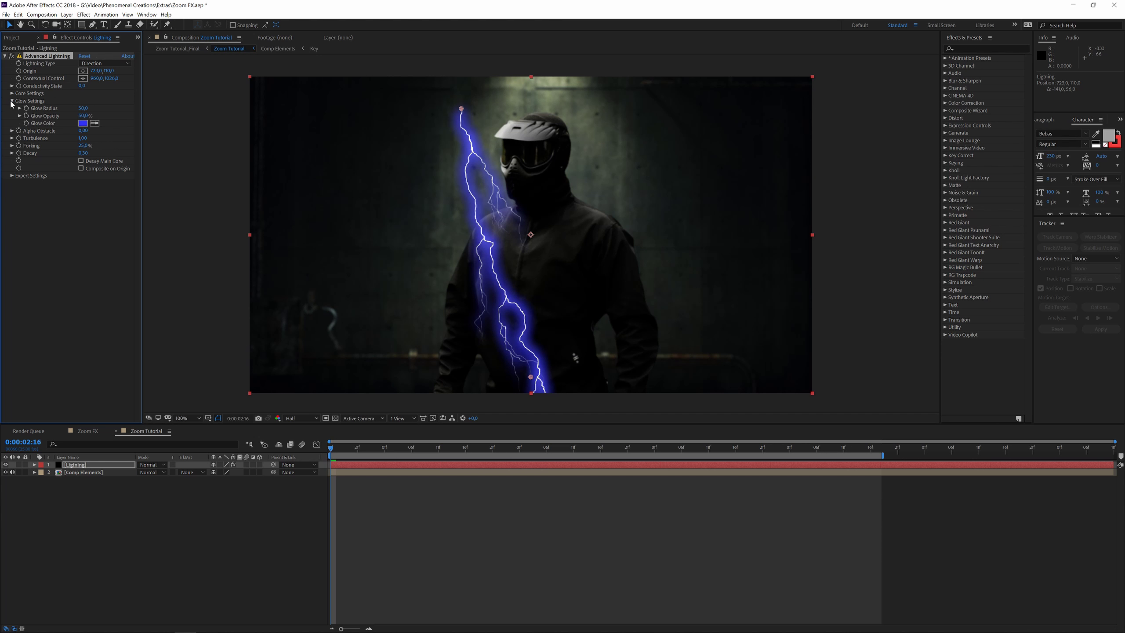
left_click(83, 116)
type("0")
key("Return")
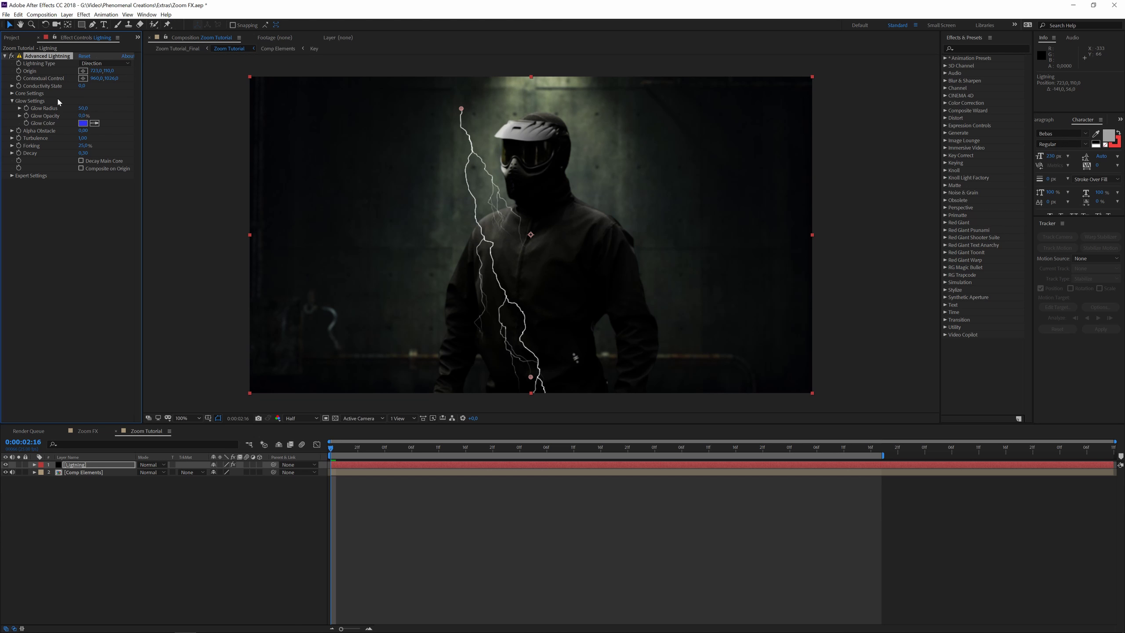
left_click(12, 102)
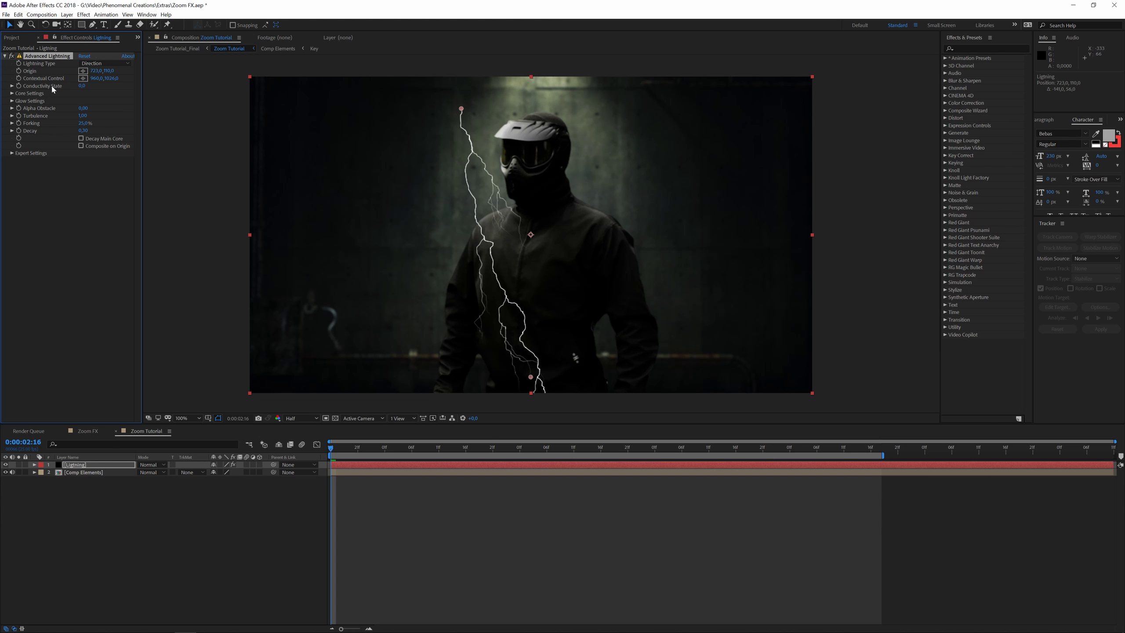
Step: Play and scrub the composition to check the lightning bolt's motion over the footage
key("space")
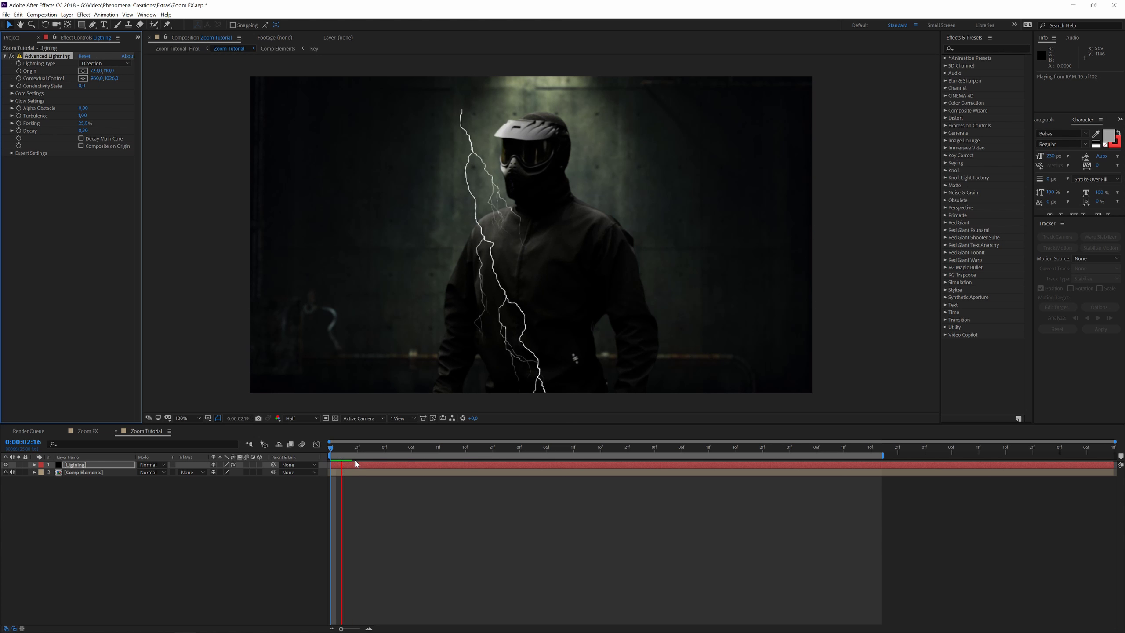
key("space")
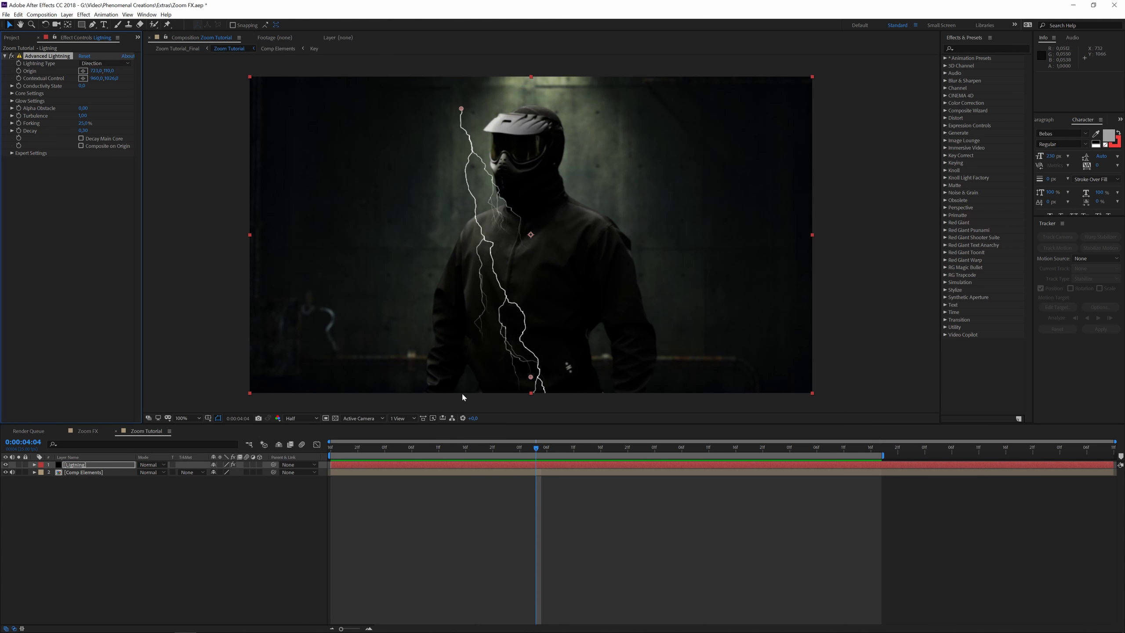
mouse_move(342, 448)
left_mouse_down()
mouse_move(374, 448)
mouse_move(332, 455)
mouse_move(382, 447)
mouse_move(331, 447)
mouse_move(363, 447)
left_mouse_up()
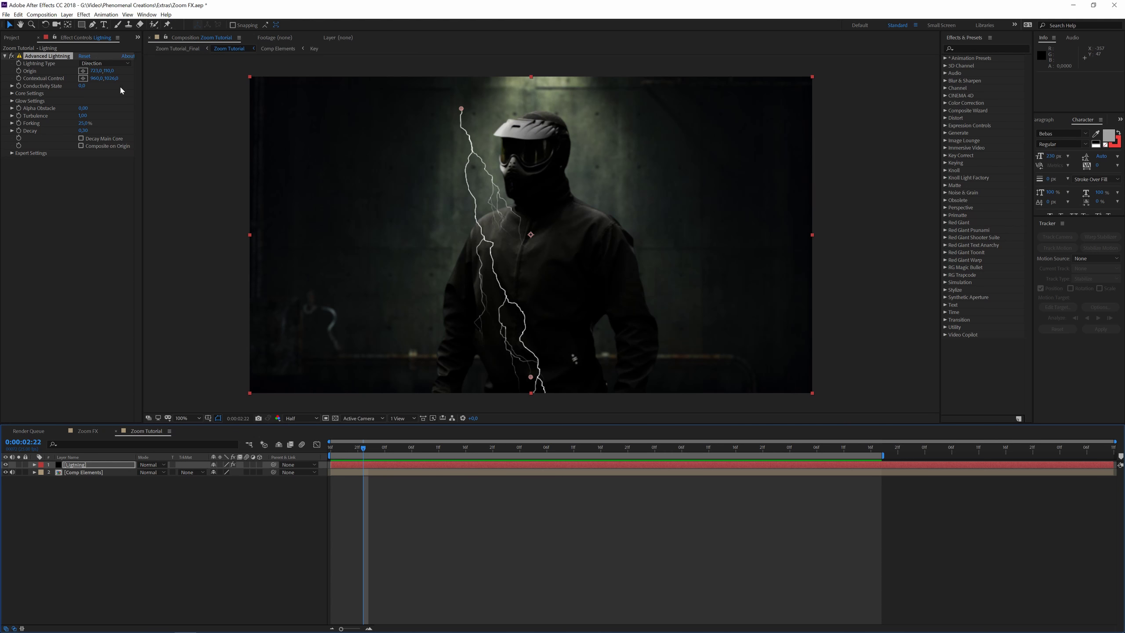
Step: Add the expression time*2 to the Conductivity State of the Advanced Lightning effect
left_click(19, 86, "alt")
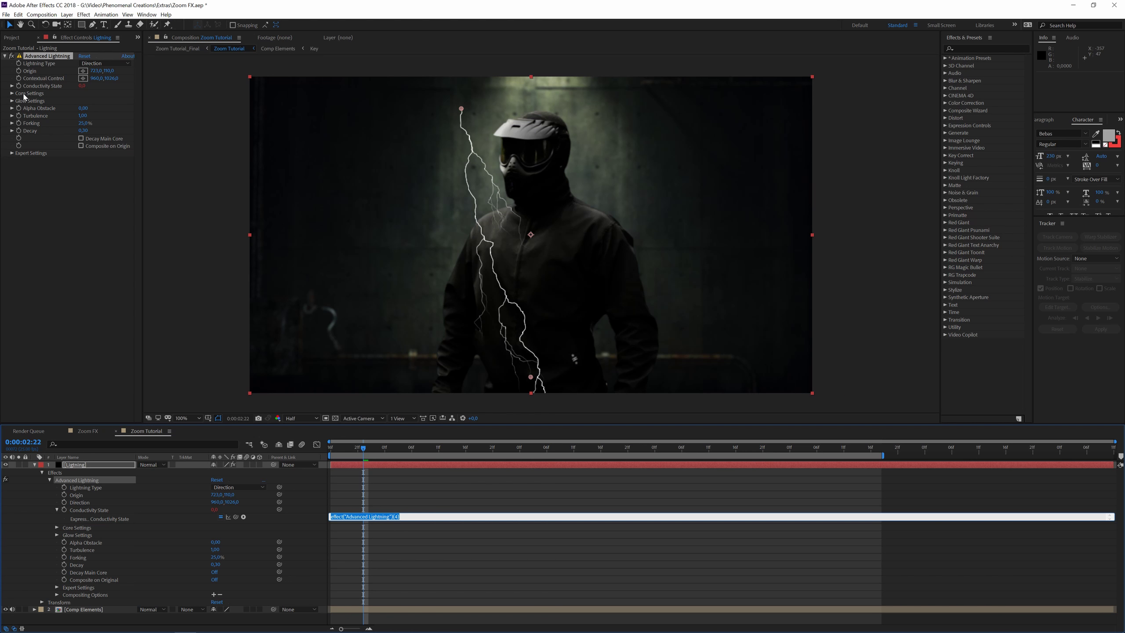
type("time*2")
left_click(341, 480)
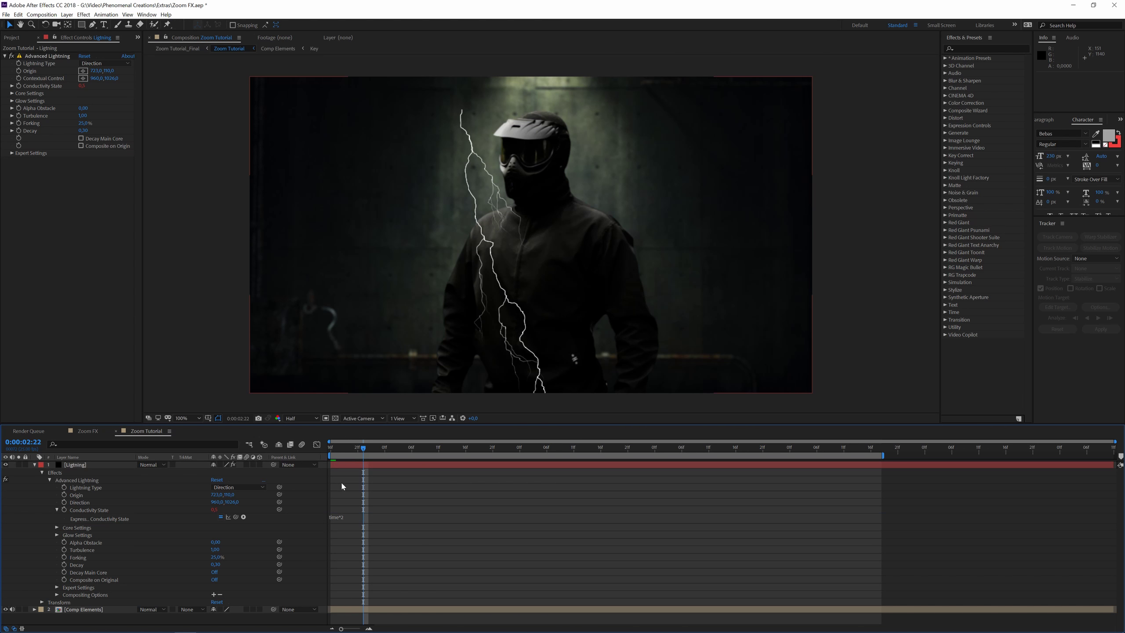
Step: Preview the lightning animation from the composition's start and collapse the Lightning layer's properties
key("Home")
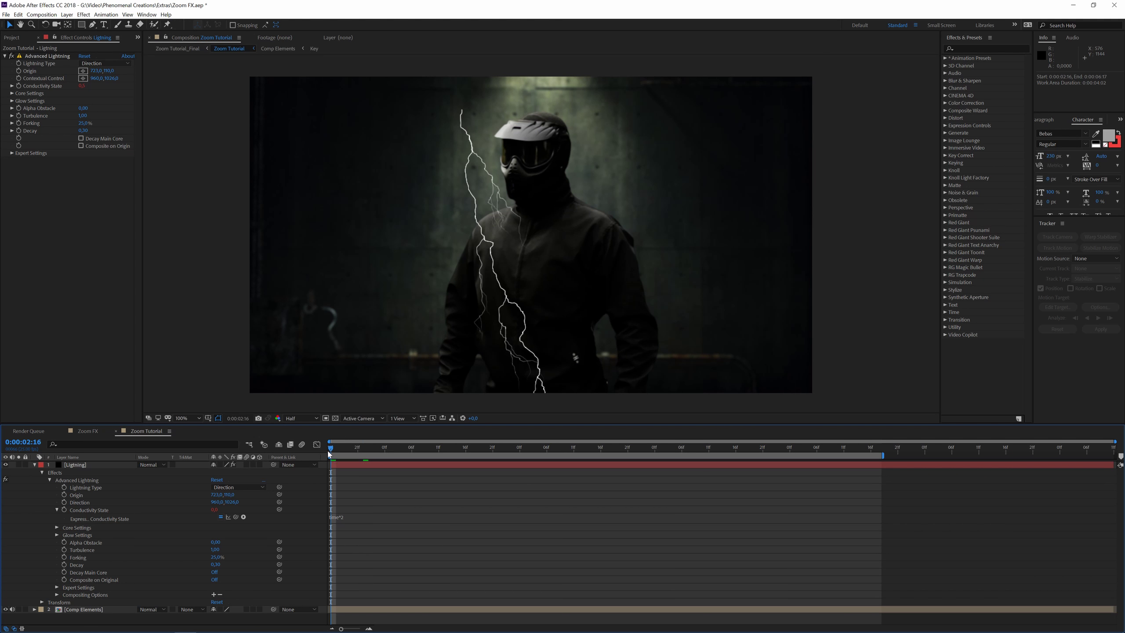
key("space")
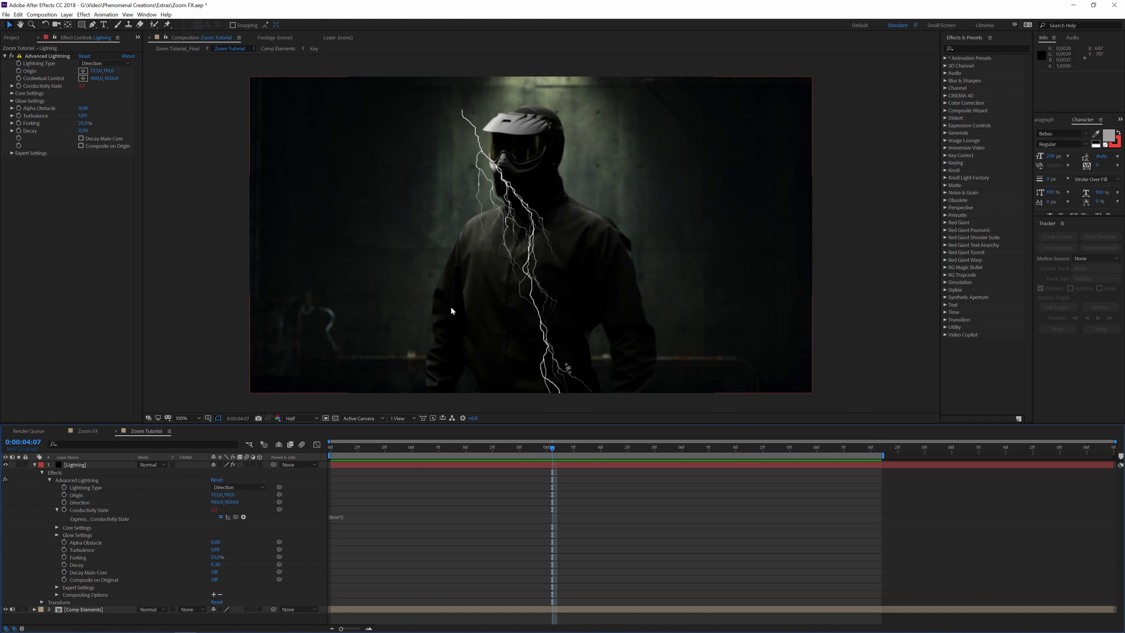
left_click(34, 464)
key("space")
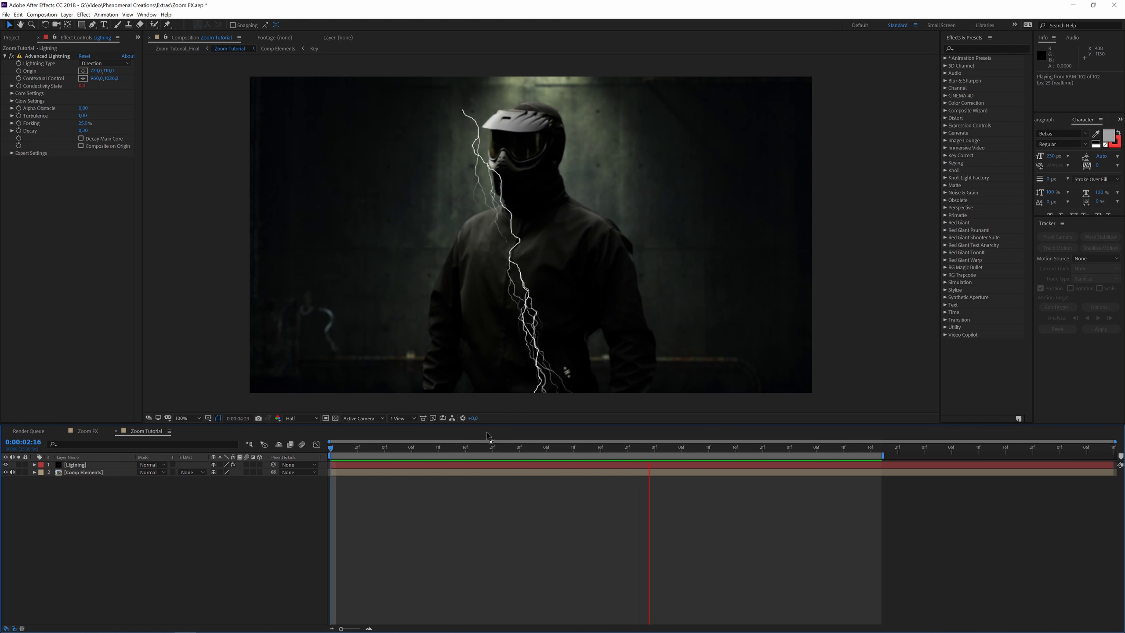
Step: Move the playhead to 0:00:02:18 and set the Advanced Lightning effect's Core Radius to 3
key("space")
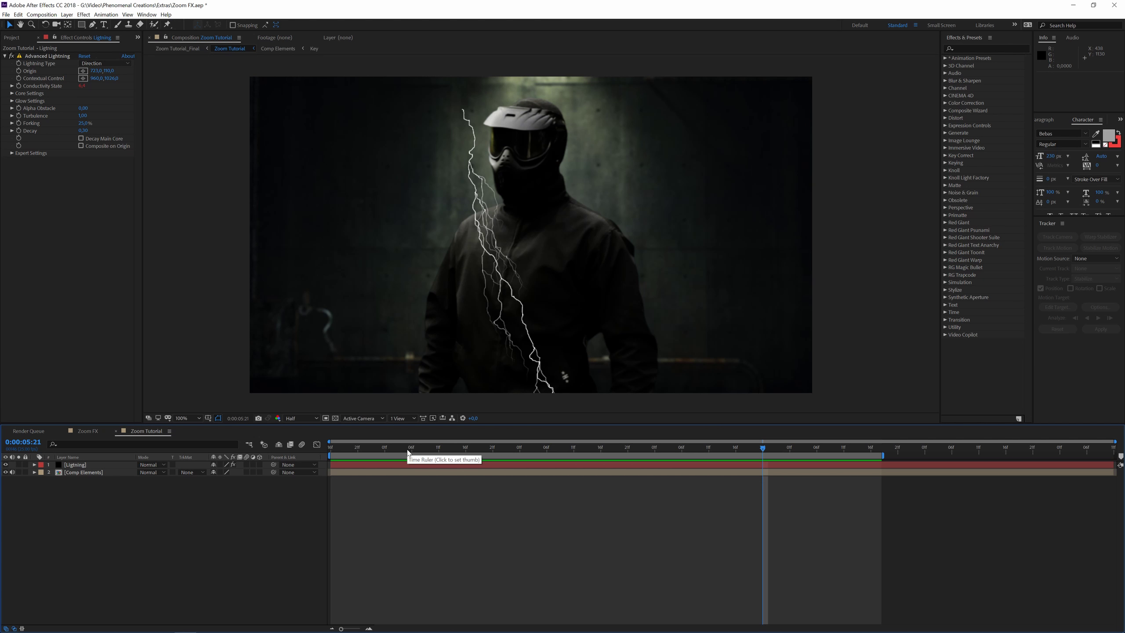
left_click(336, 450)
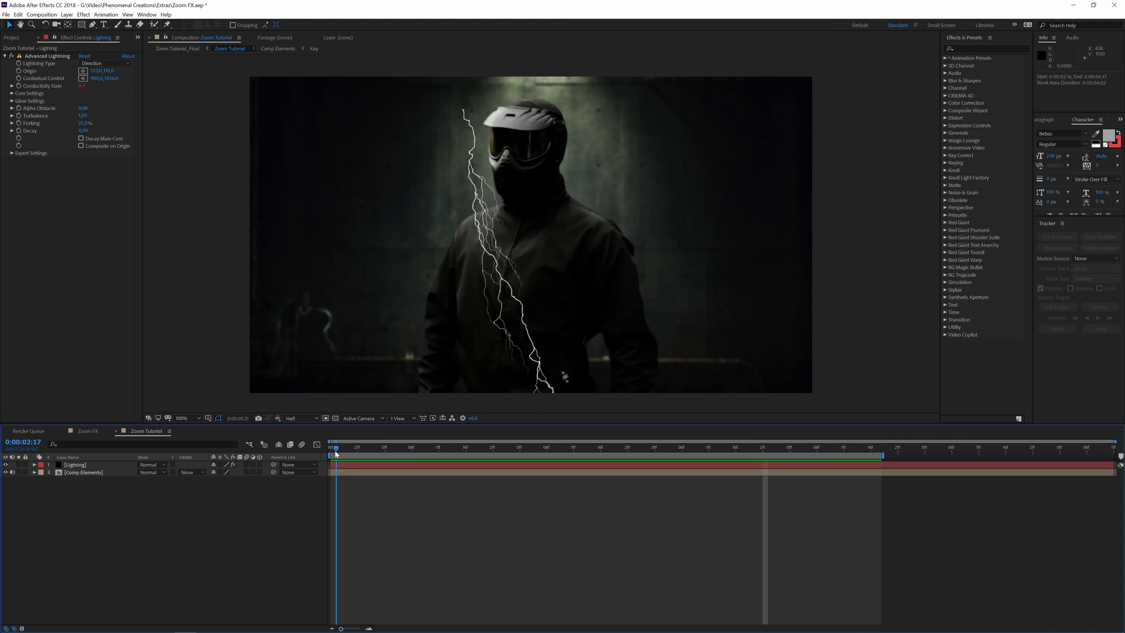
mouse_move(335, 450)
left_mouse_down()
mouse_move(371, 451)
mouse_move(341, 451)
left_mouse_up()
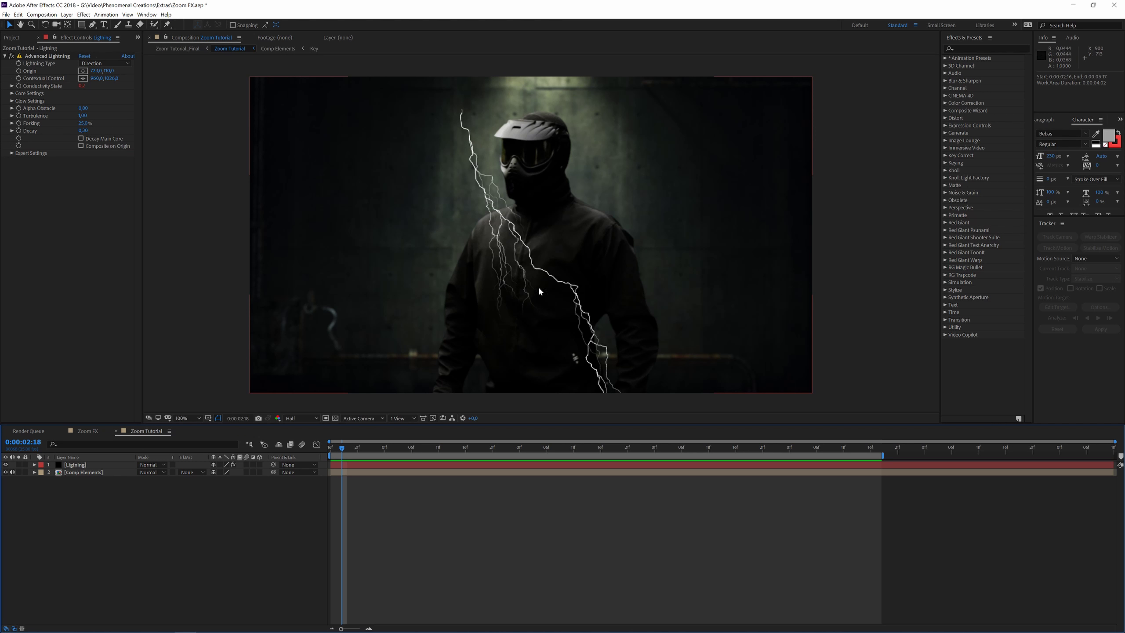
left_click(11, 94)
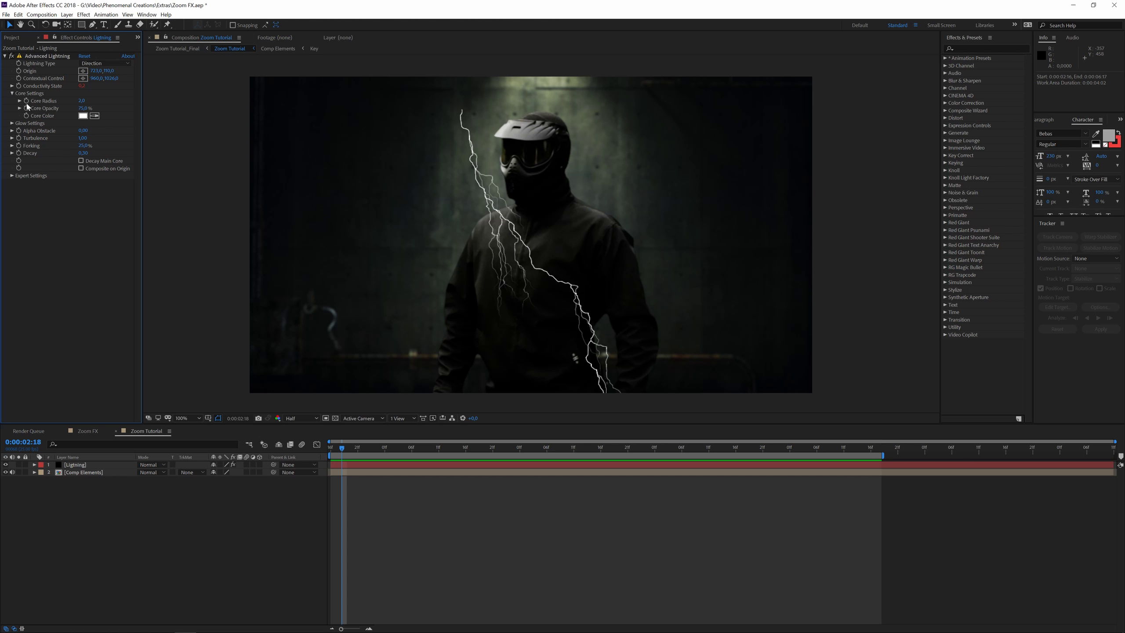
left_click(81, 100)
type("3")
key("Return")
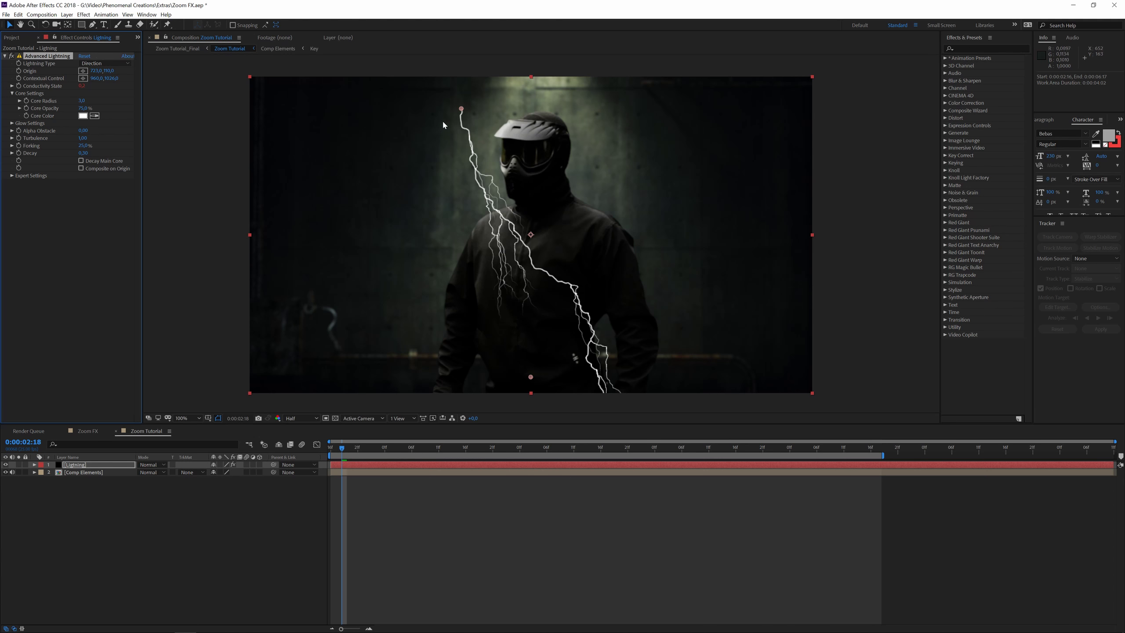
Step: Move the lightning's origin outward beside the helmet to about 636, 158 and preview the bolt over the footage
left_click_drag(461, 109, 437, 124)
key("space")
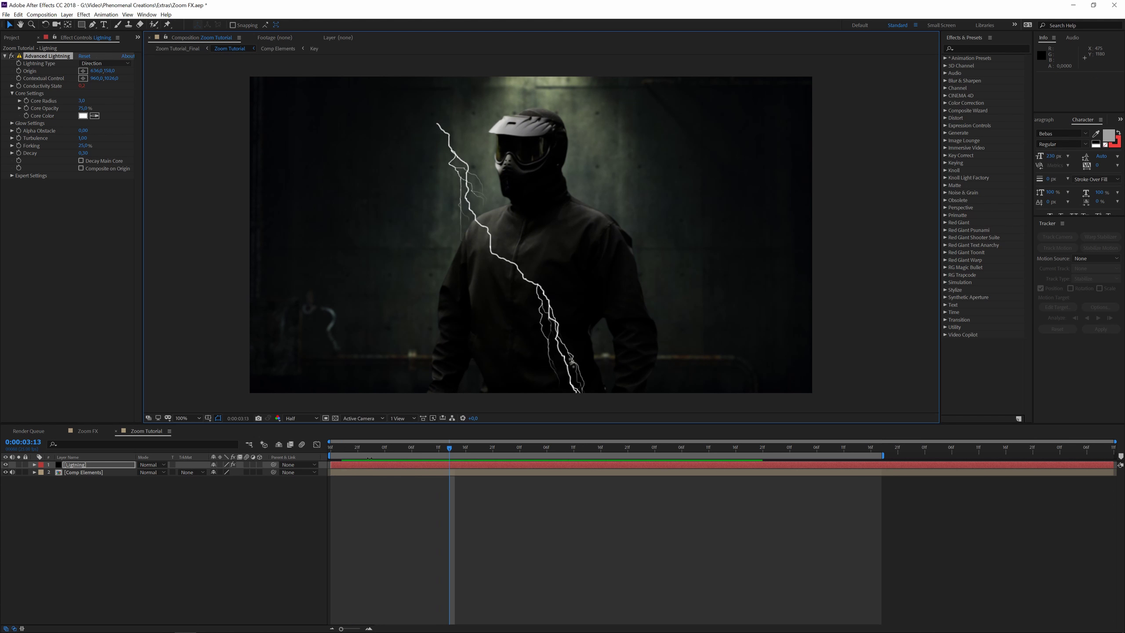
left_click(363, 449)
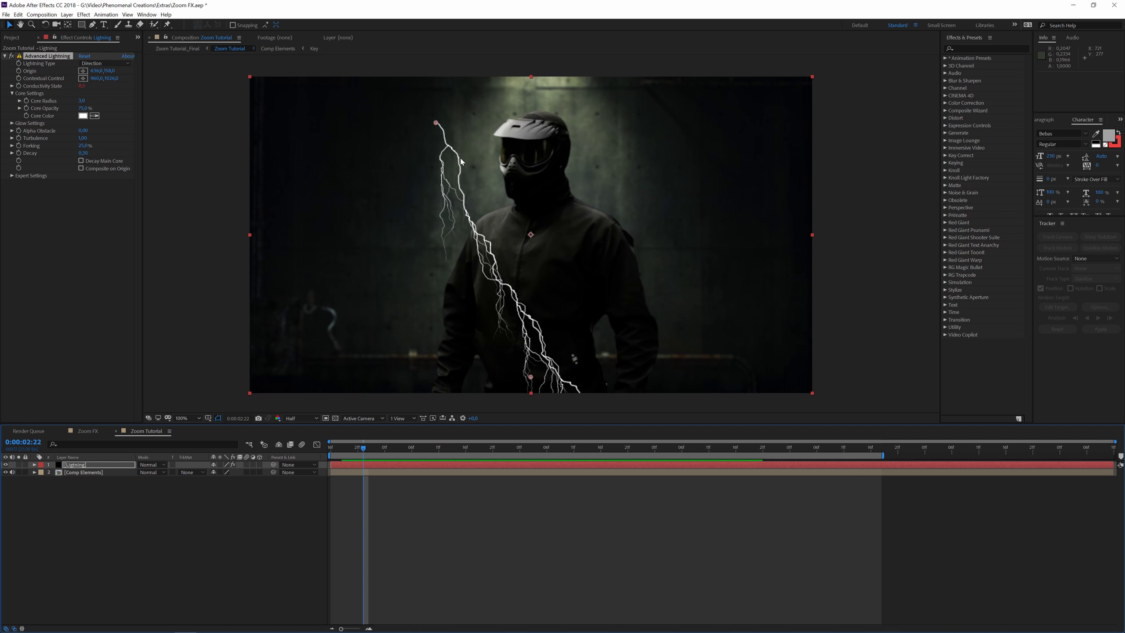
Step: Add the expression wiggle(7,3) to the Core Radius of the Advanced Lightning effect
left_click(26, 101, "alt")
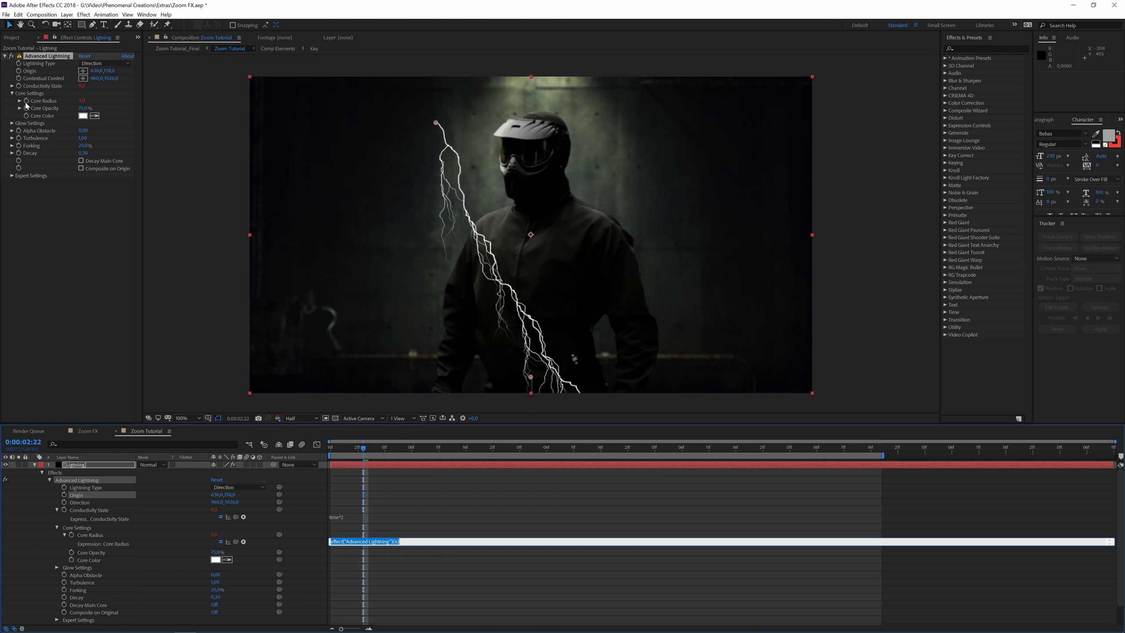
type("wiggle(7,3")
left_click(373, 509)
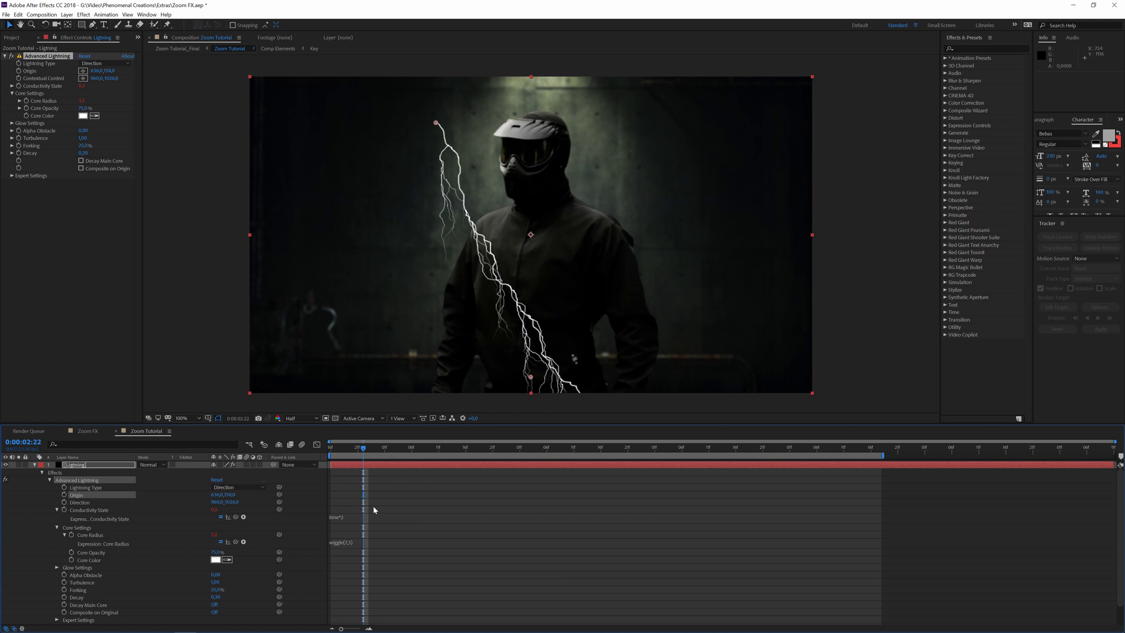
Step: Preview the bolt's varying thickness and return the playhead to 0:00:02:16
key("space")
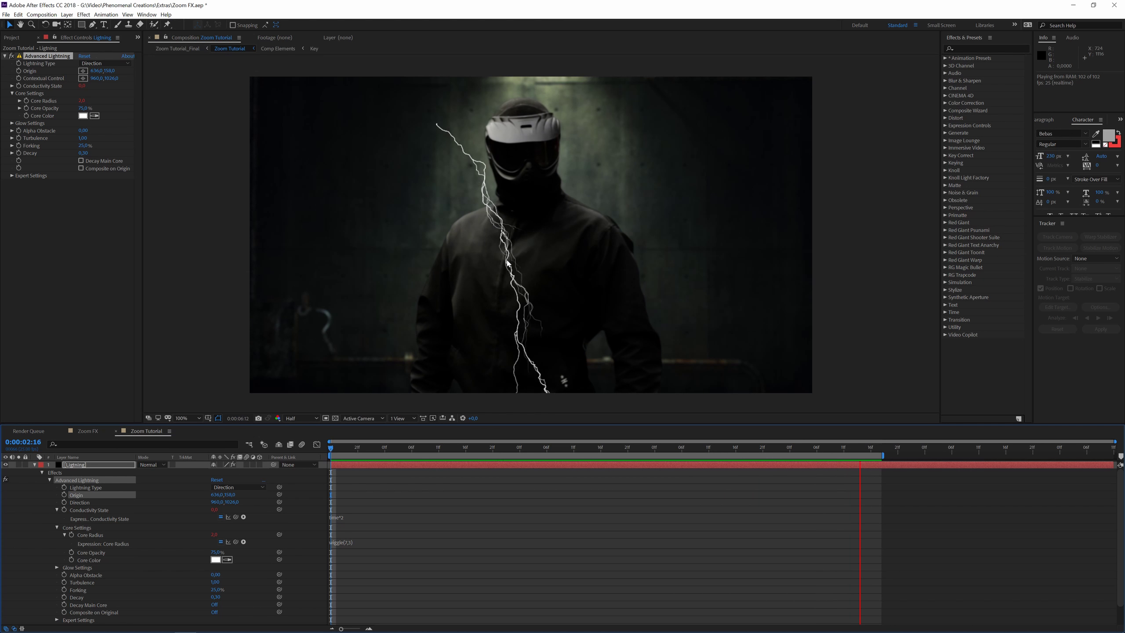
key("space")
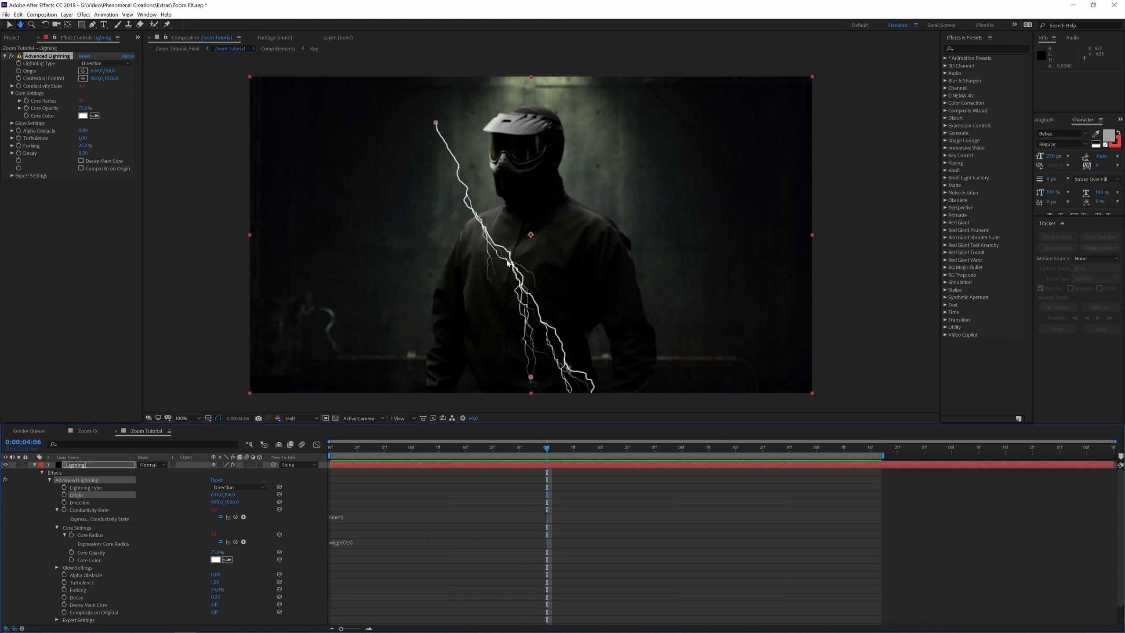
left_click(331, 447)
Step: Check the bolt at Full preview resolution and return the resolution to Half
left_click(301, 419)
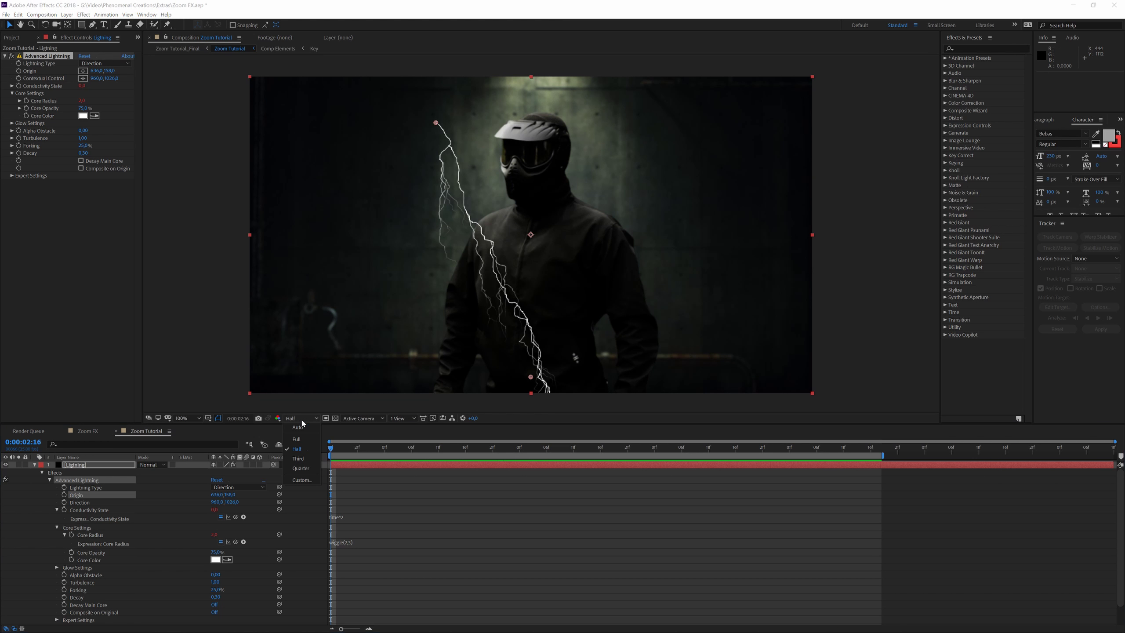
left_click(355, 453)
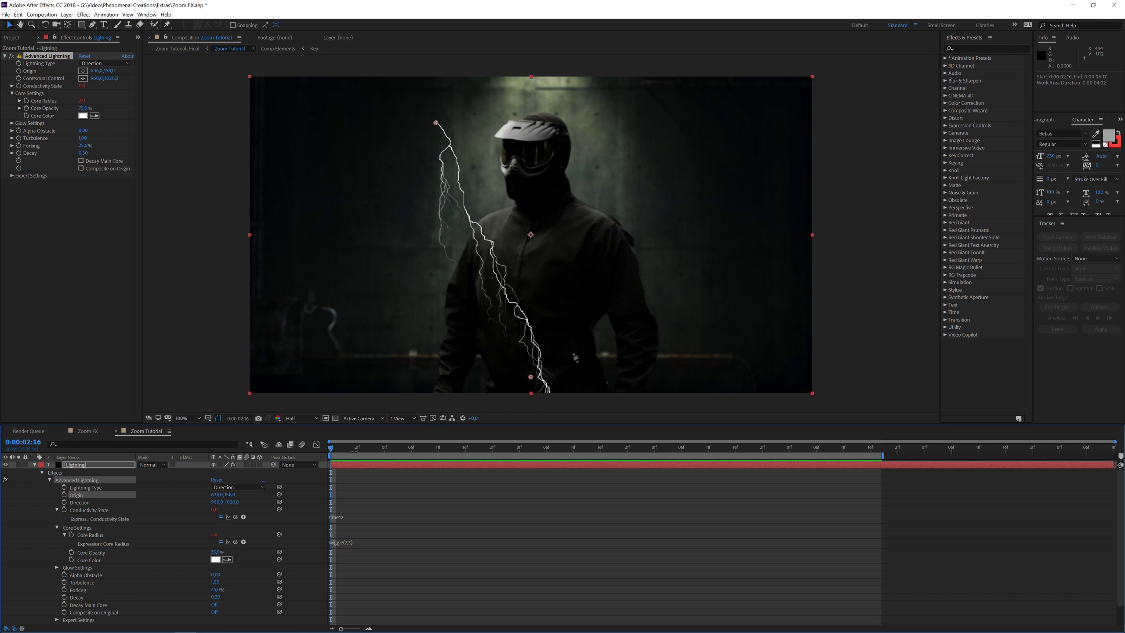
left_click(299, 418)
left_click(297, 439)
left_click(303, 418)
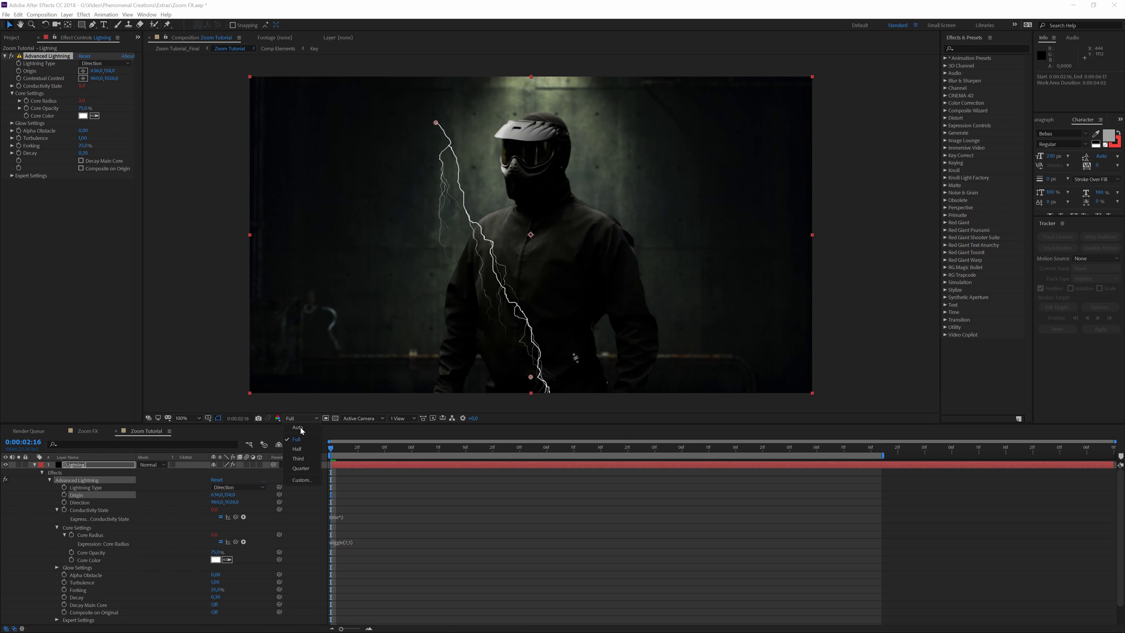
left_click(297, 449)
Step: Preview the lightning again, collapse the Lightning layer's properties and deselect the layer
key("space")
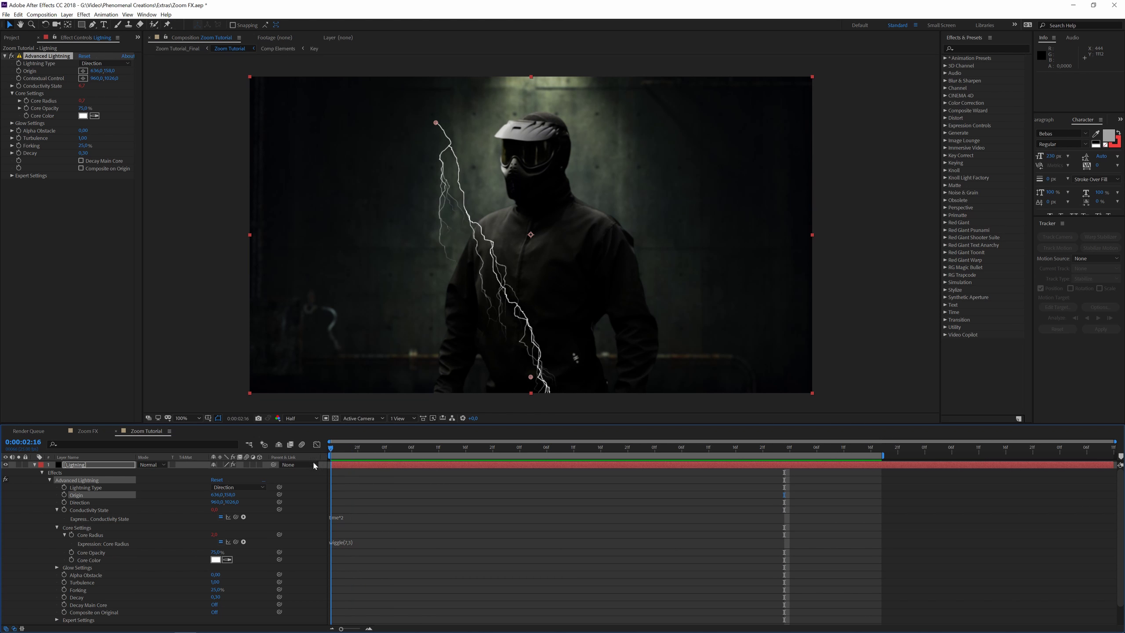
key("space")
left_click(35, 465)
left_click(74, 511)
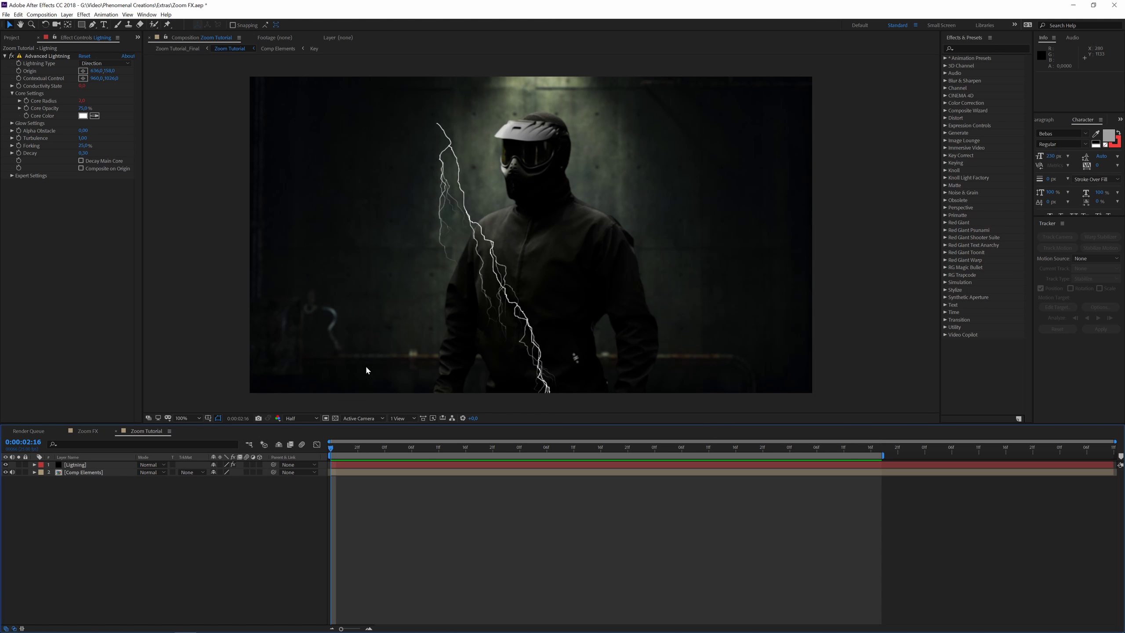
left_click(291, 282)
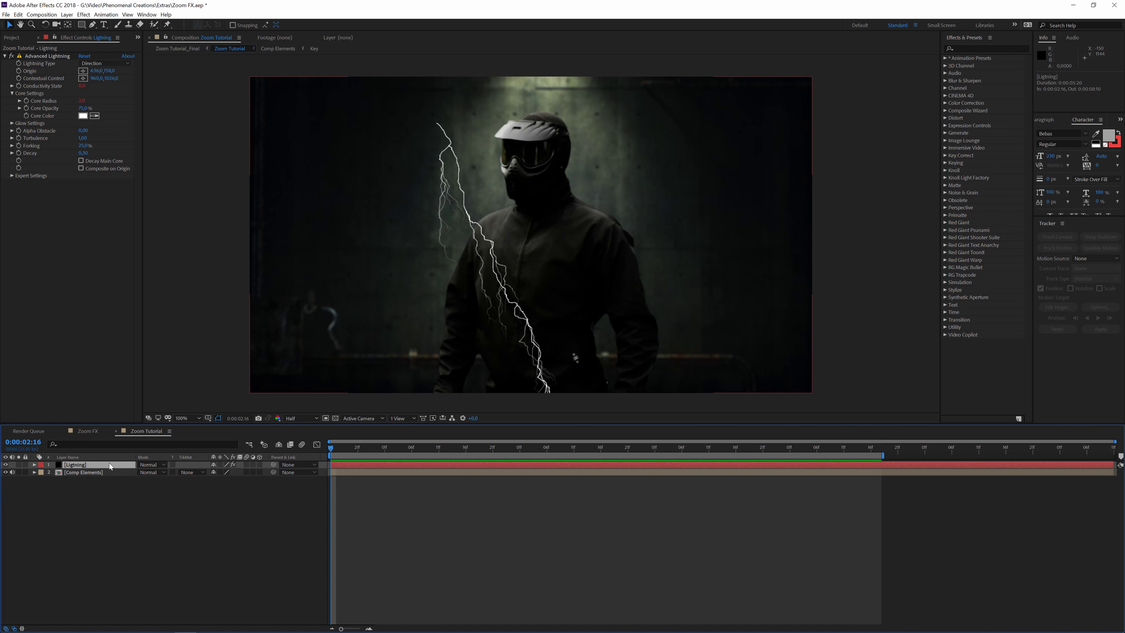
Step: Reposition the bolt's origin beyond the helmet and its direction point to about 1288, 788, running it diagonally across the torso
left_click(52, 56)
left_click_drag(429, 126, 354, 120)
left_click_drag(531, 378, 702, 312)
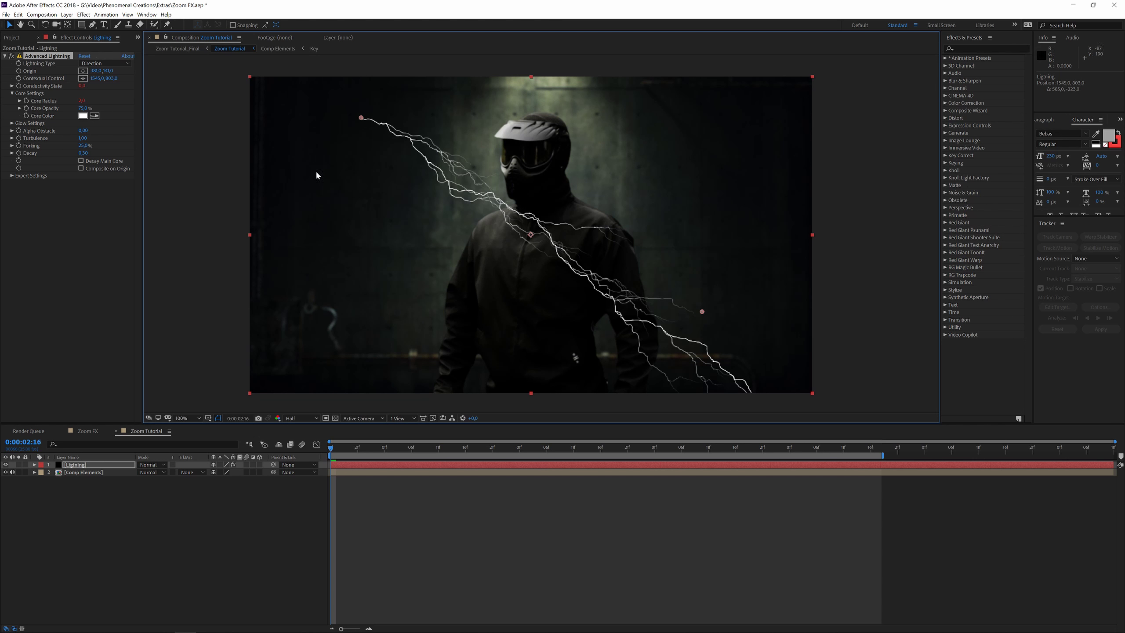
left_click_drag(363, 119, 481, 161)
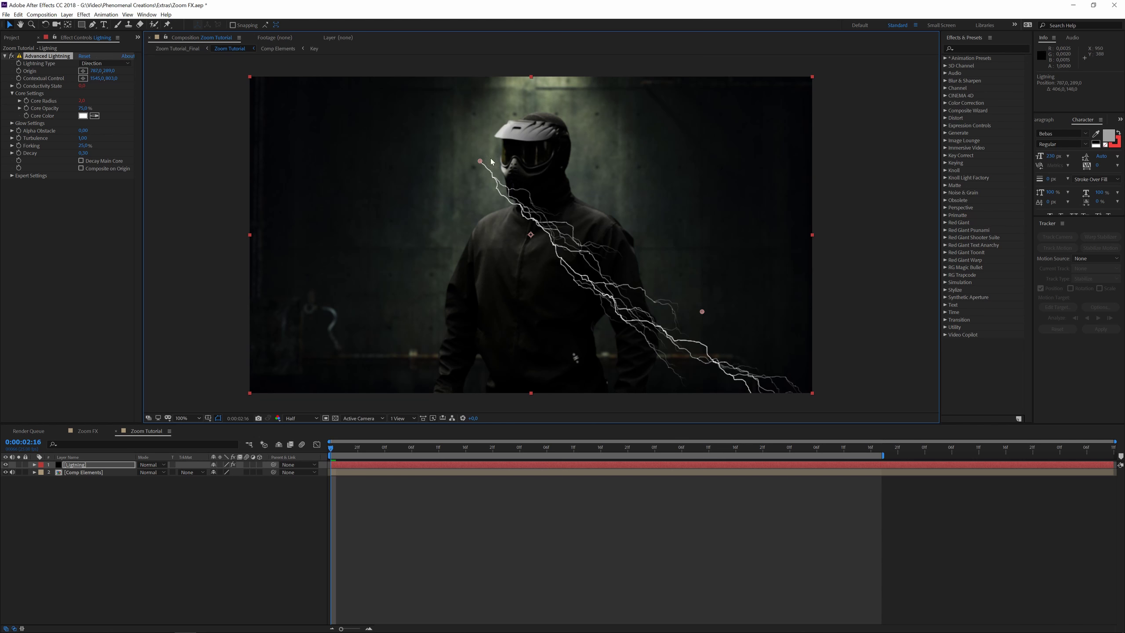
left_click_drag(476, 167, 398, 140)
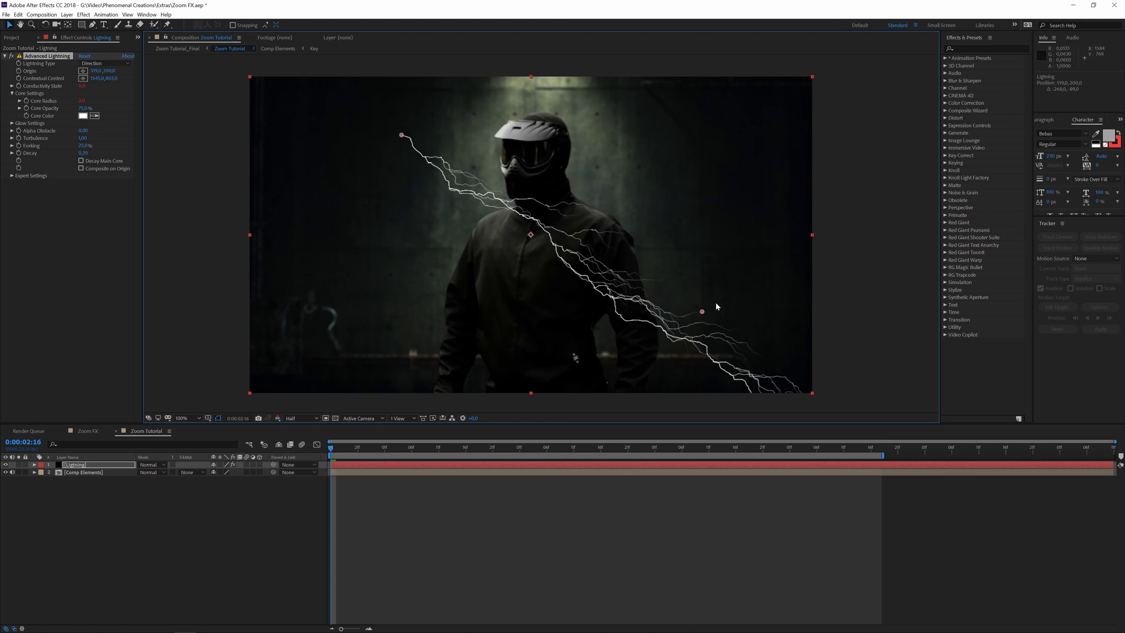
left_click_drag(707, 317, 625, 308)
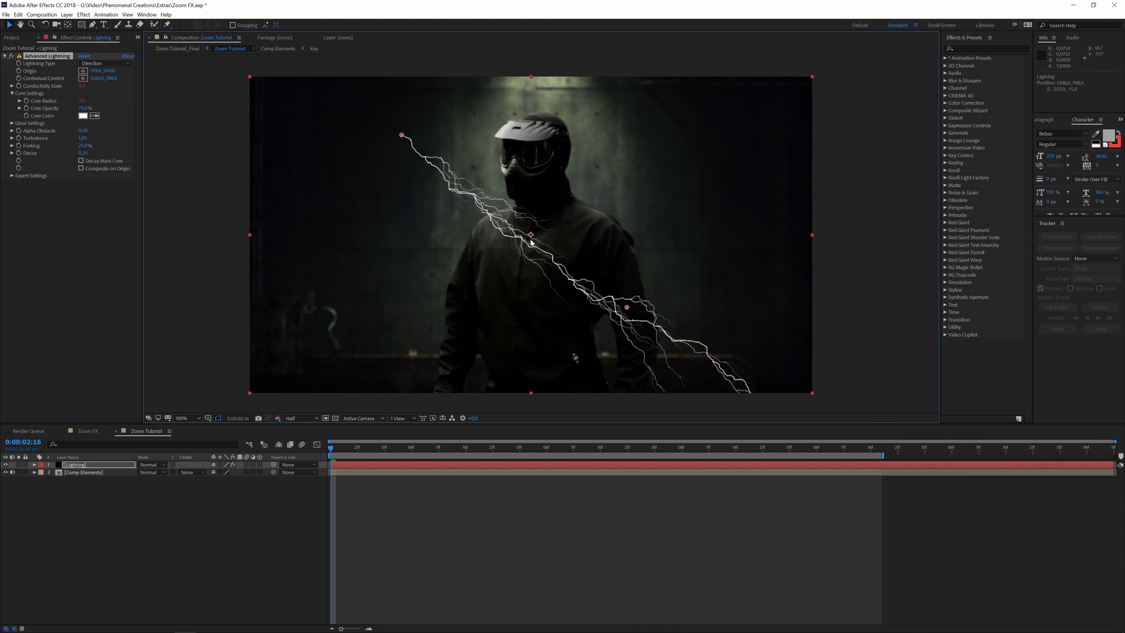
Step: Draw a closed, irregular curved mask over the figure's chest on the Lightning layer with the Pen tool
left_click(117, 465)
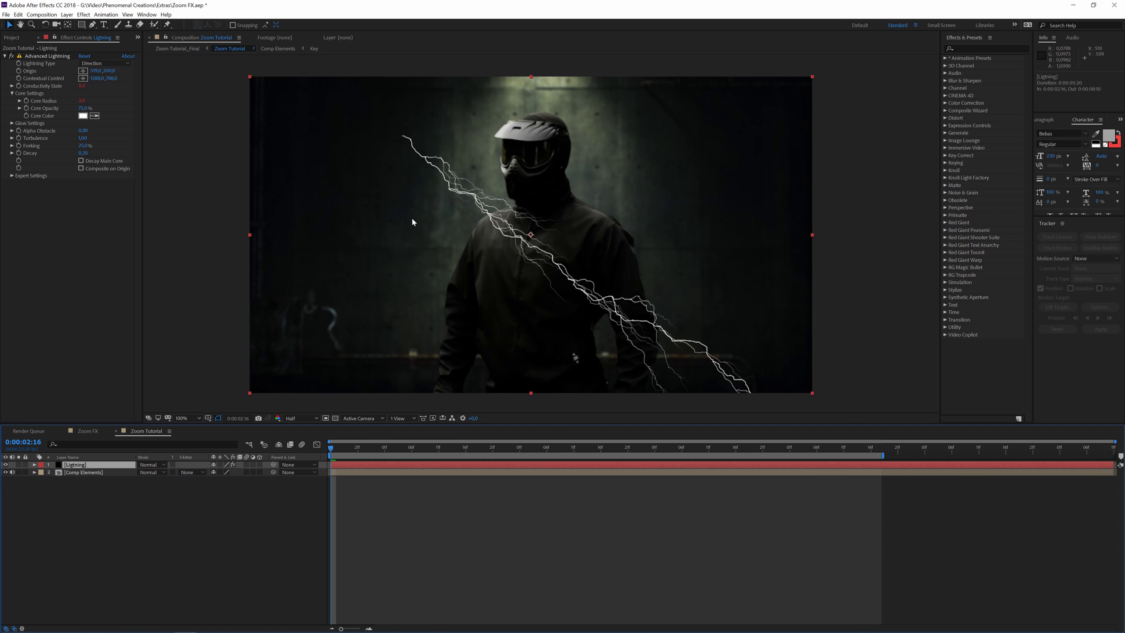
key("g")
left_click(484, 261)
left_click(486, 241)
left_click_drag(507, 239, 516, 308)
left_click(562, 266)
left_click(574, 347)
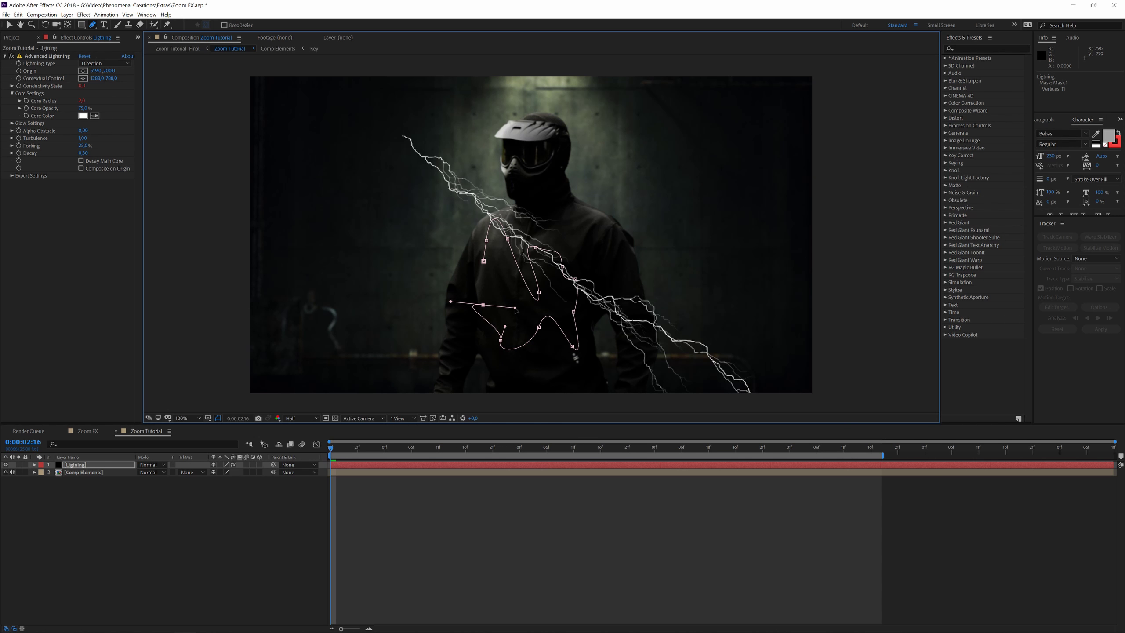
left_click(511, 286)
left_click(499, 277)
left_click(485, 262)
Step: Reshape the chest mask by moving its individual points into a more jagged, star-like outline
key("v")
left_click_drag(485, 262, 488, 288)
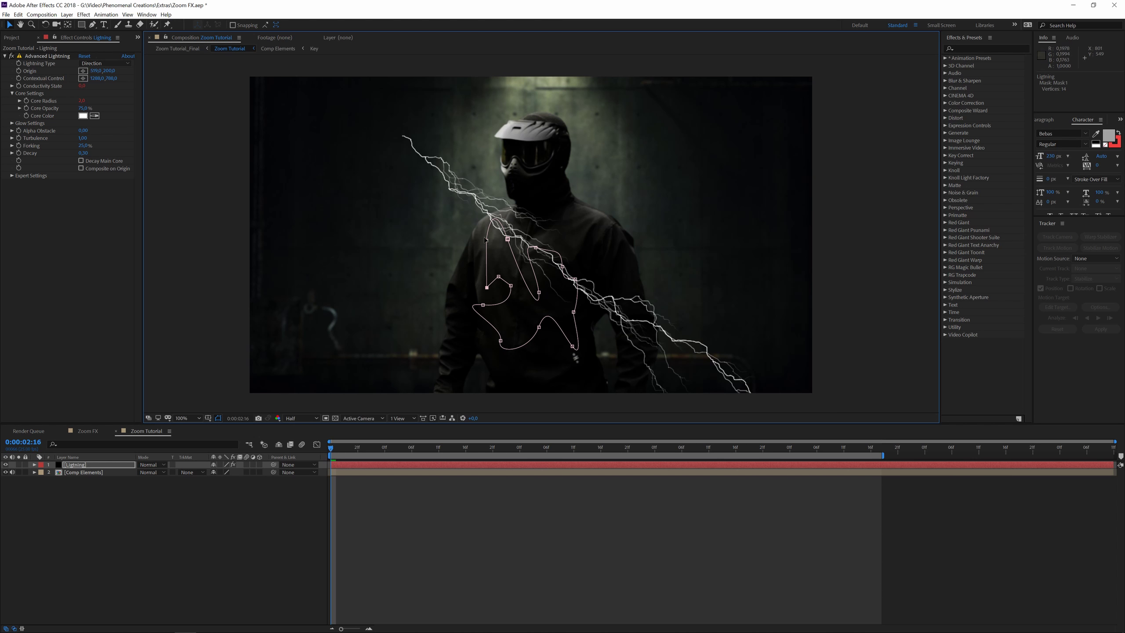
left_click_drag(487, 241, 561, 244)
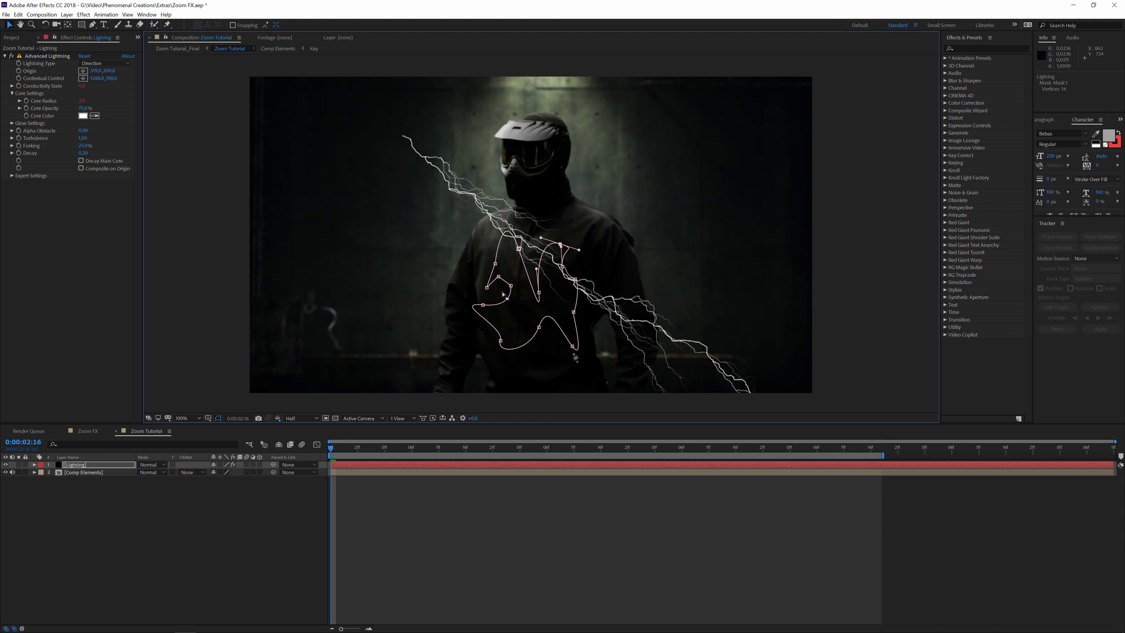
left_click_drag(483, 306, 522, 335)
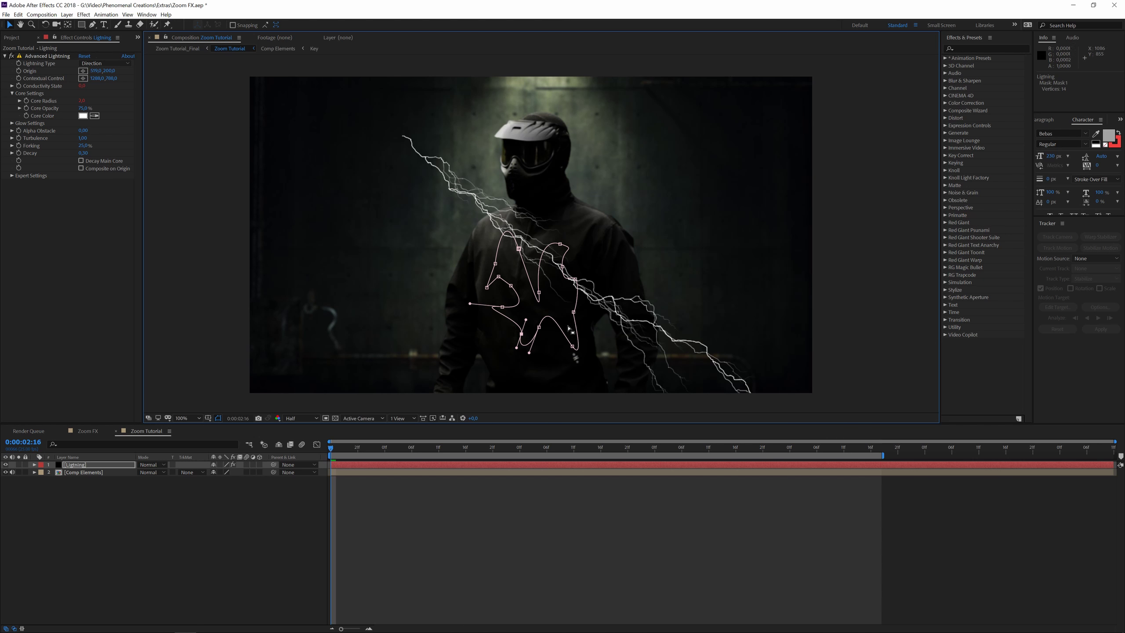
left_click_drag(560, 245, 565, 247)
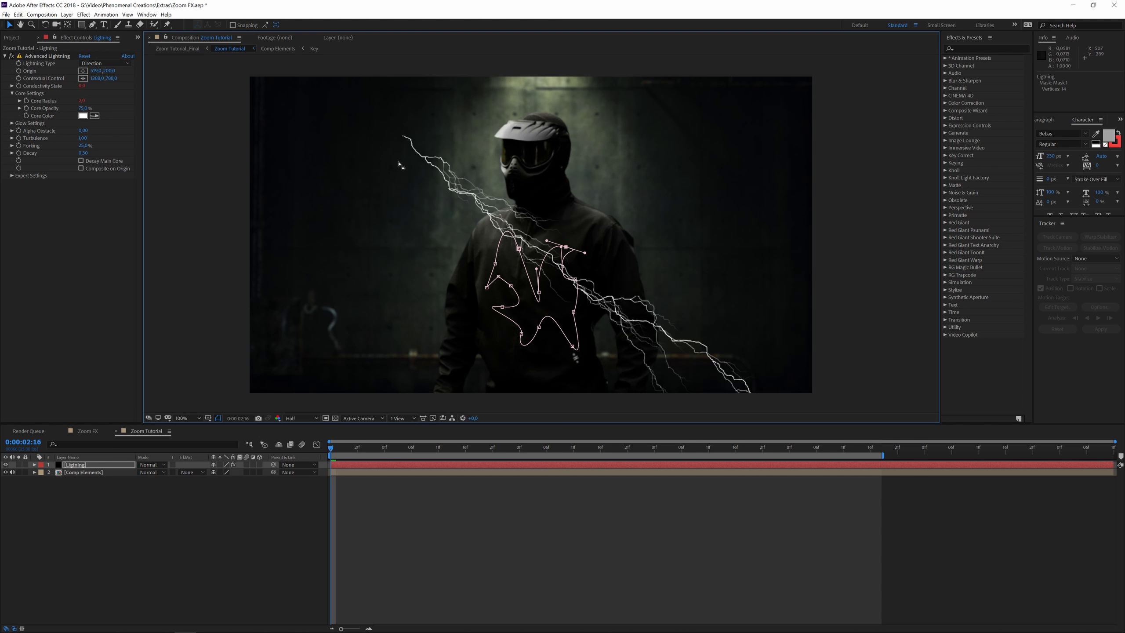
Step: Move the lightning's origin closer to the mask, to about 590, 279, and set Alpha Obstacle to 100
left_click(51, 56)
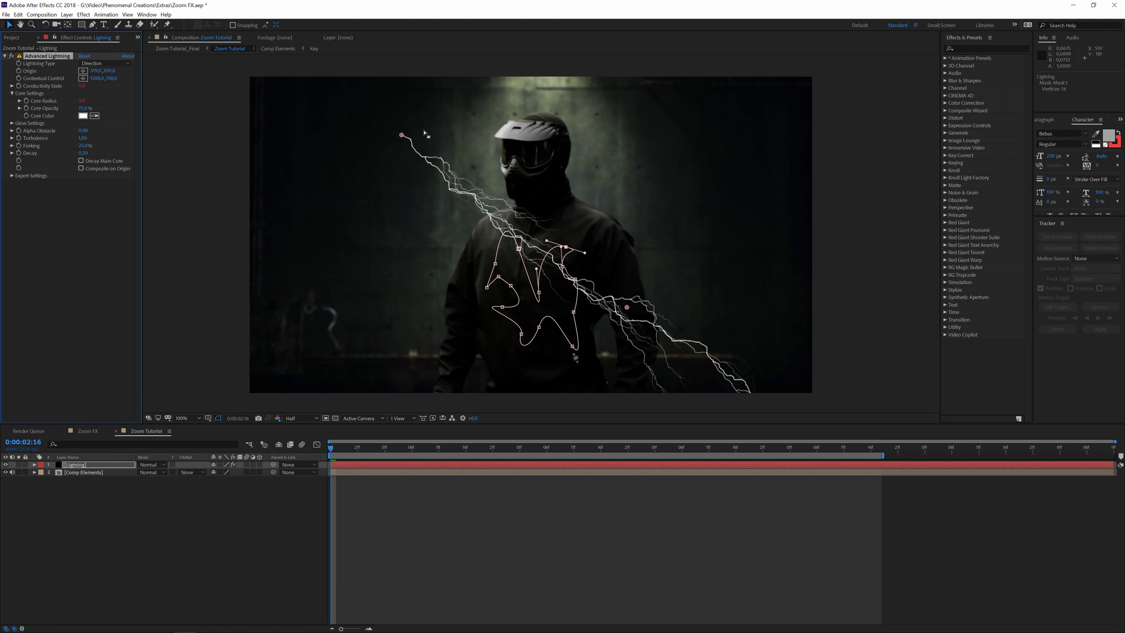
left_click_drag(401, 135, 423, 158)
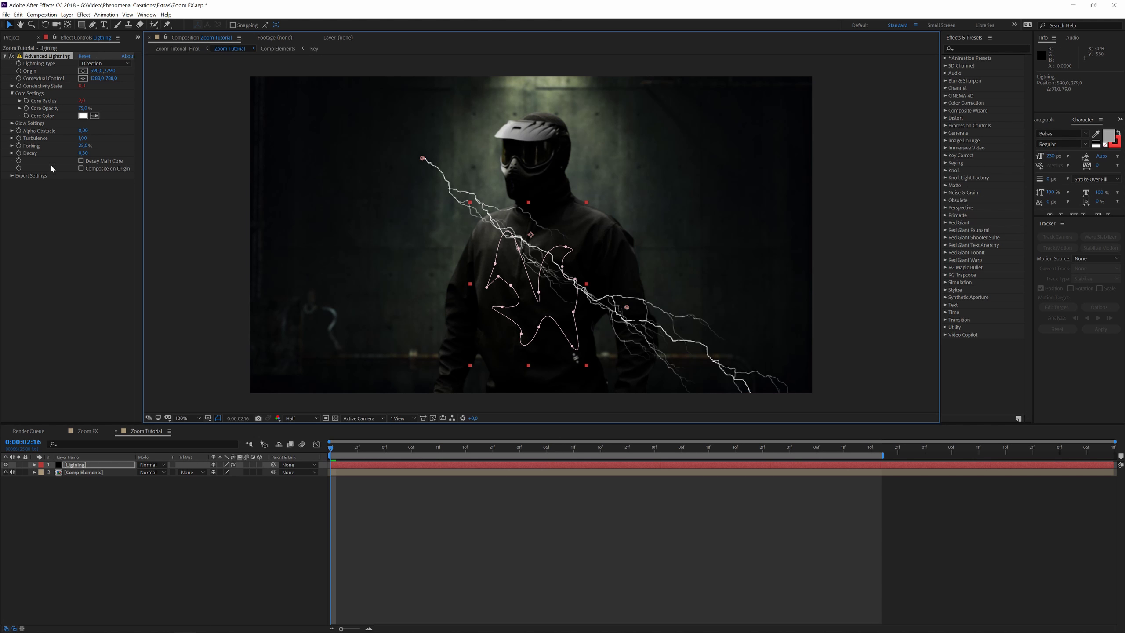
left_click(39, 131)
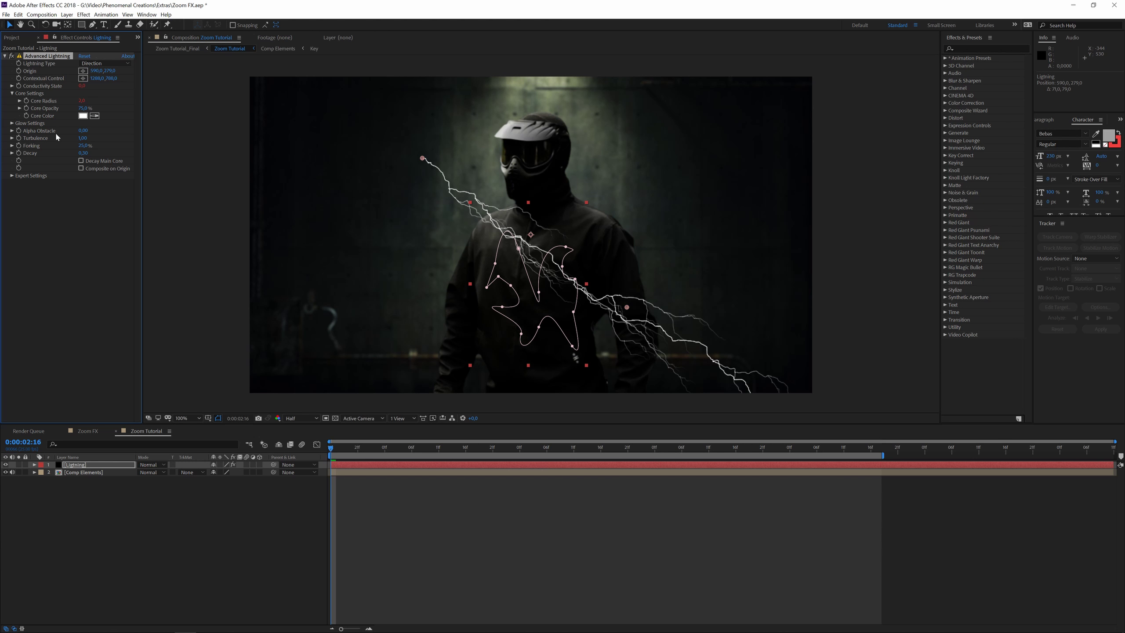
left_click(83, 131)
type("100")
key("Return")
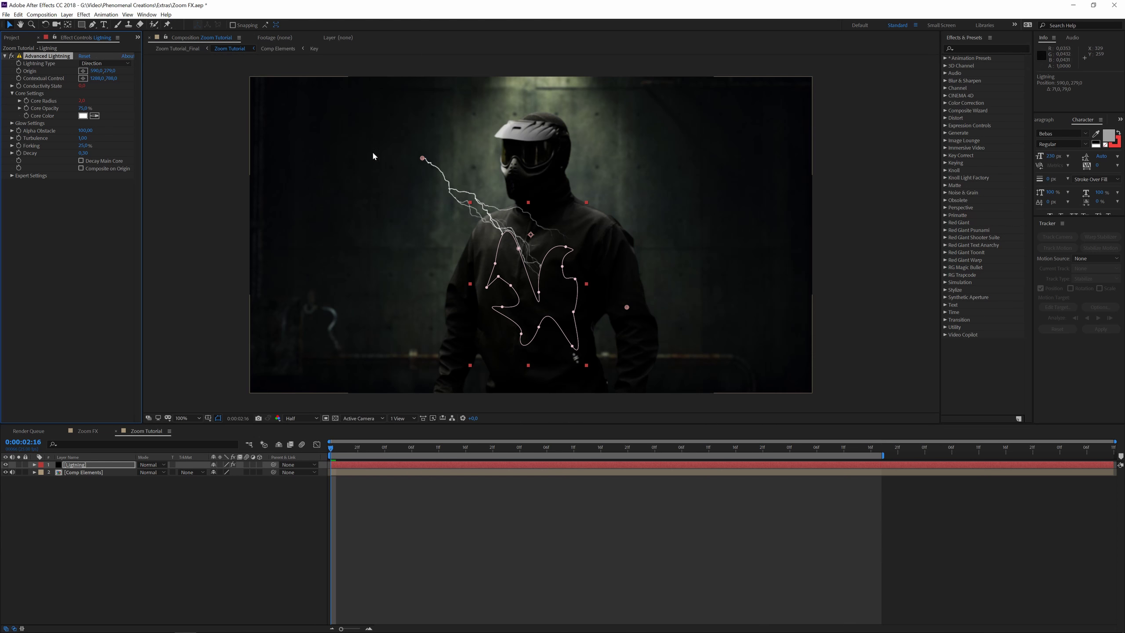
Step: Test the origin around the mask, placing the direction point inside it at about 987, 777 and the origin beside the helmet
left_click_drag(422, 160, 535, 400)
left_click_drag(442, 360, 482, 169)
left_click_drag(626, 309, 539, 304)
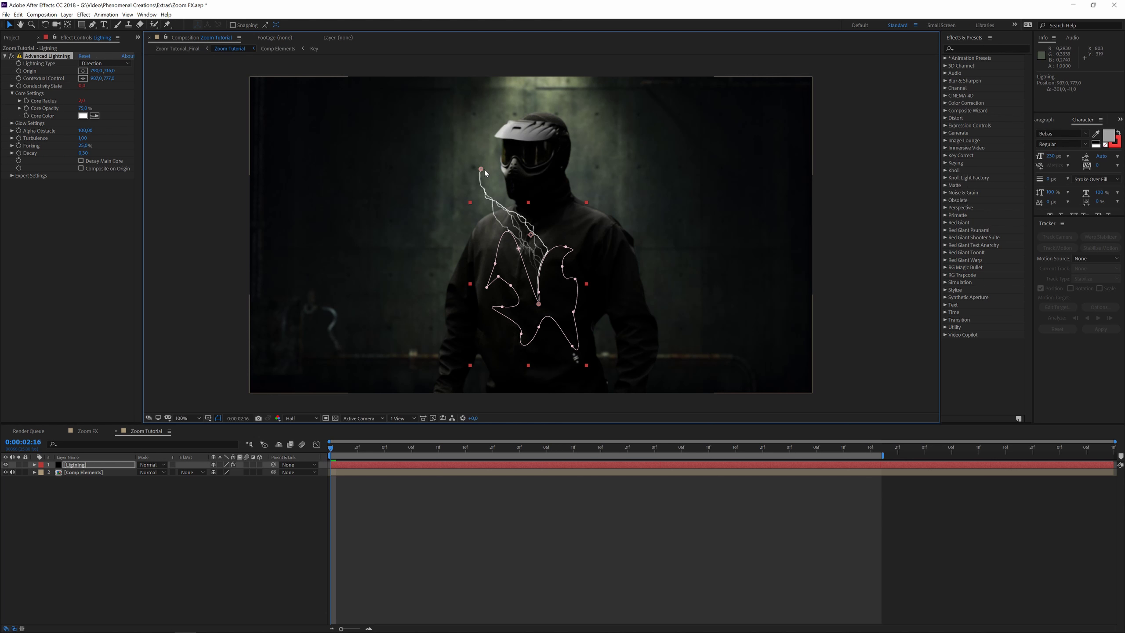
left_click_drag(484, 168, 435, 150)
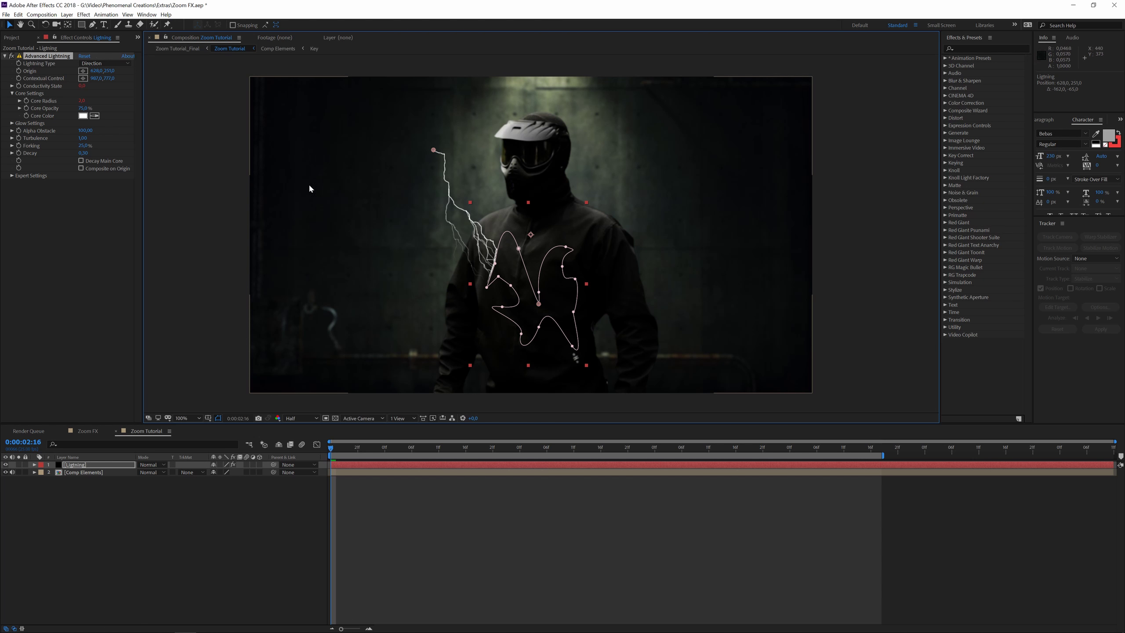
Step: Set the Advanced Lightning effect's turbulence to 0.7 and its forking to 100%
left_click(82, 138)
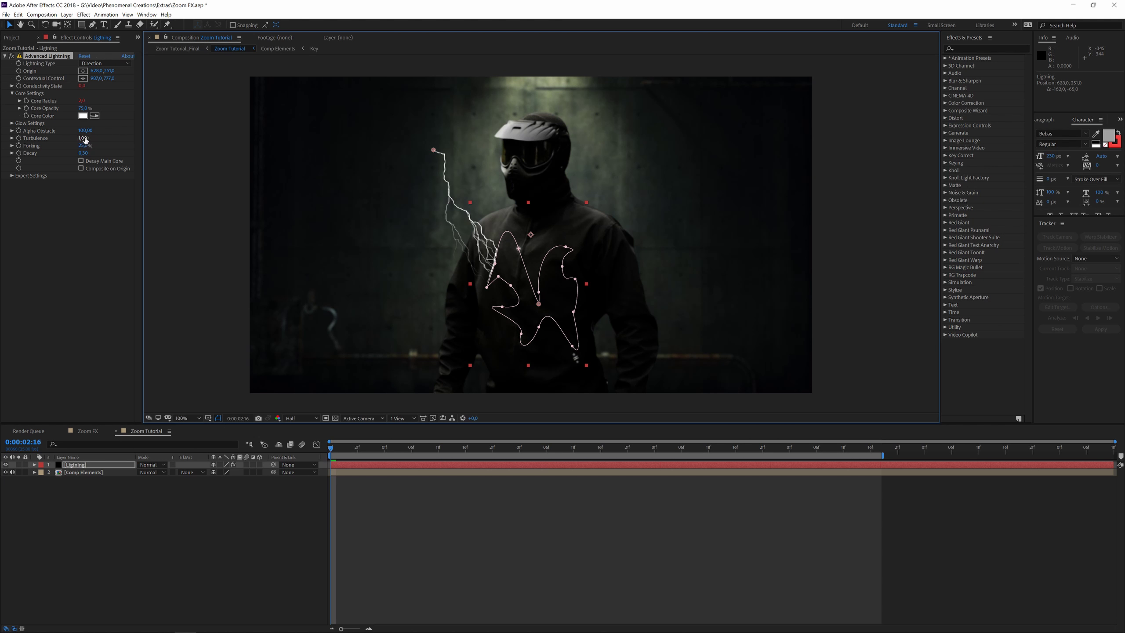
type("0,7")
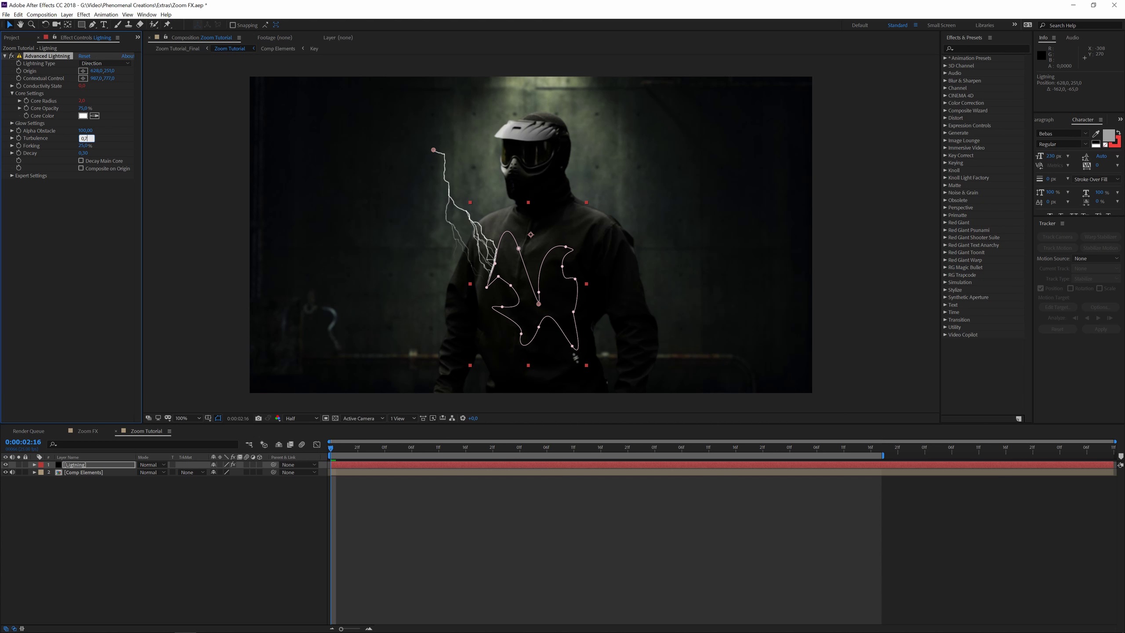
key("Return")
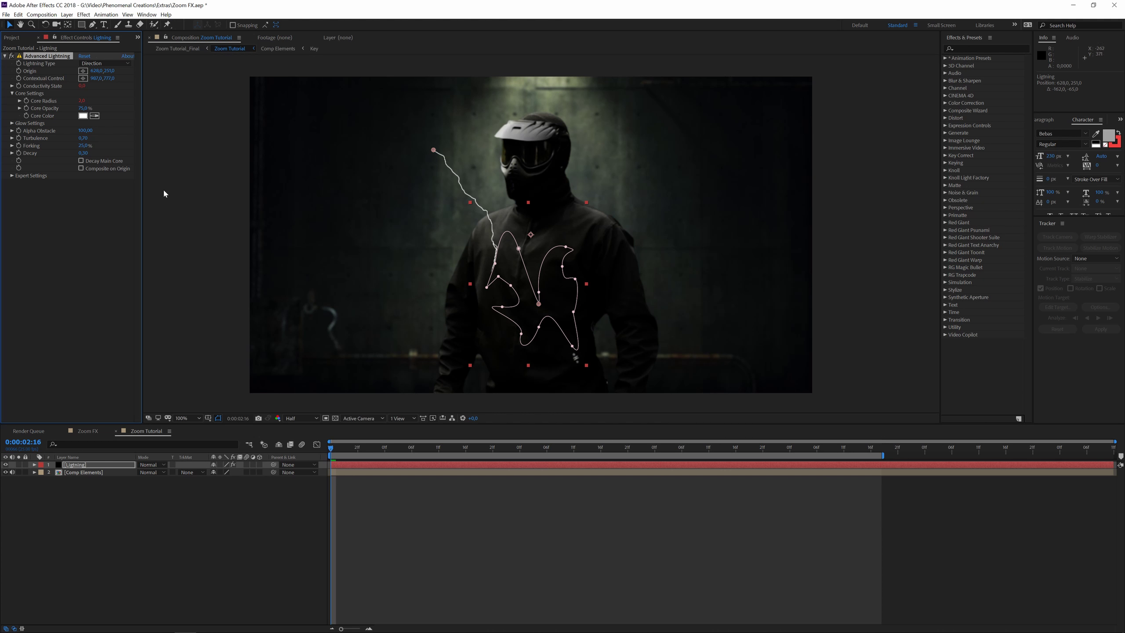
left_click(83, 145)
type("100")
key("Return")
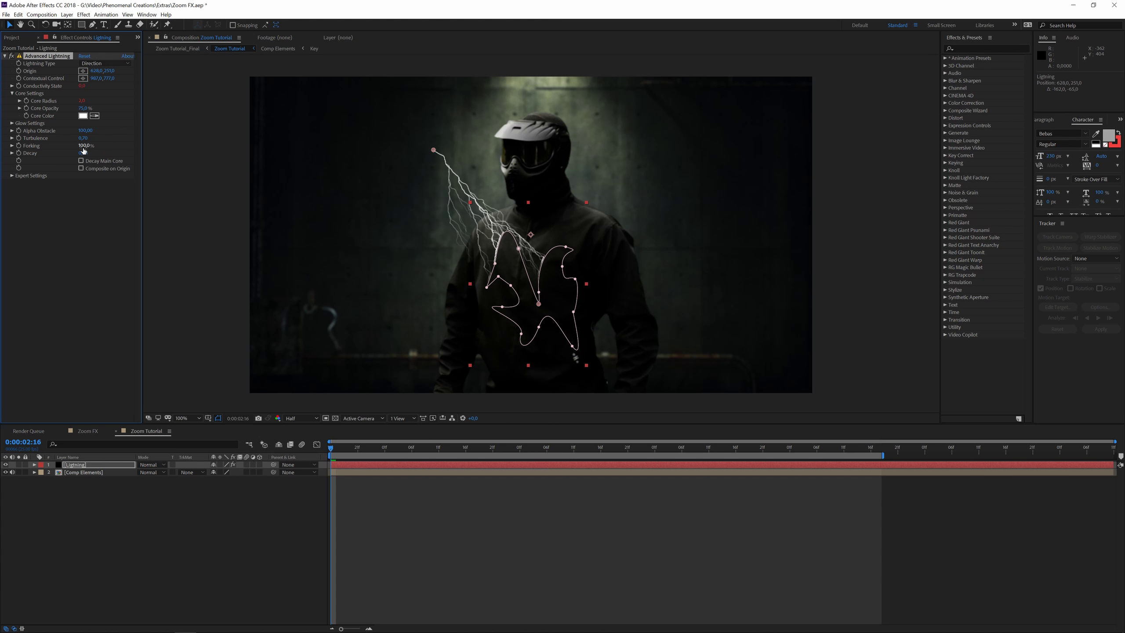
Step: Try a much higher Decay value on the lightning and play the animation to check its branches
left_click(82, 153)
key("Return")
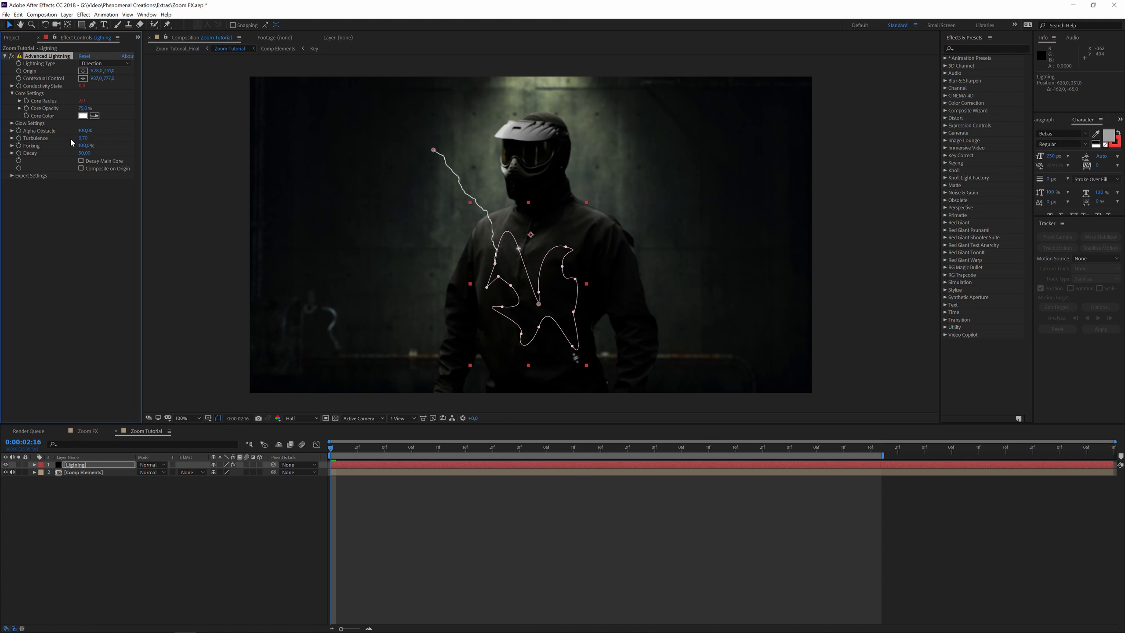
key("space")
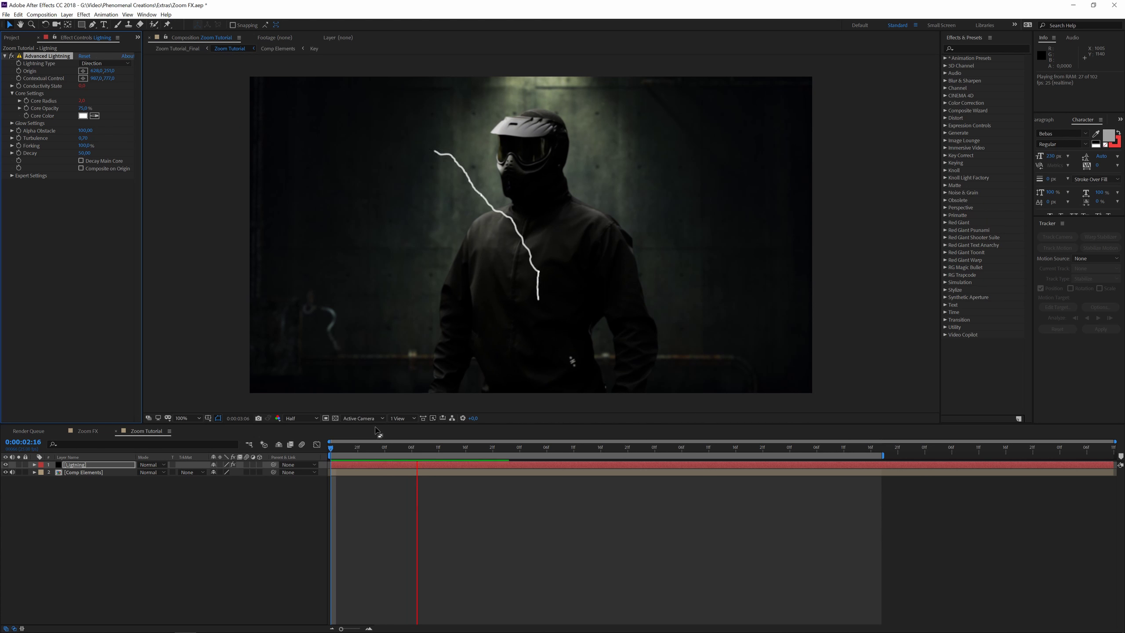
left_click_drag(401, 448, 439, 448)
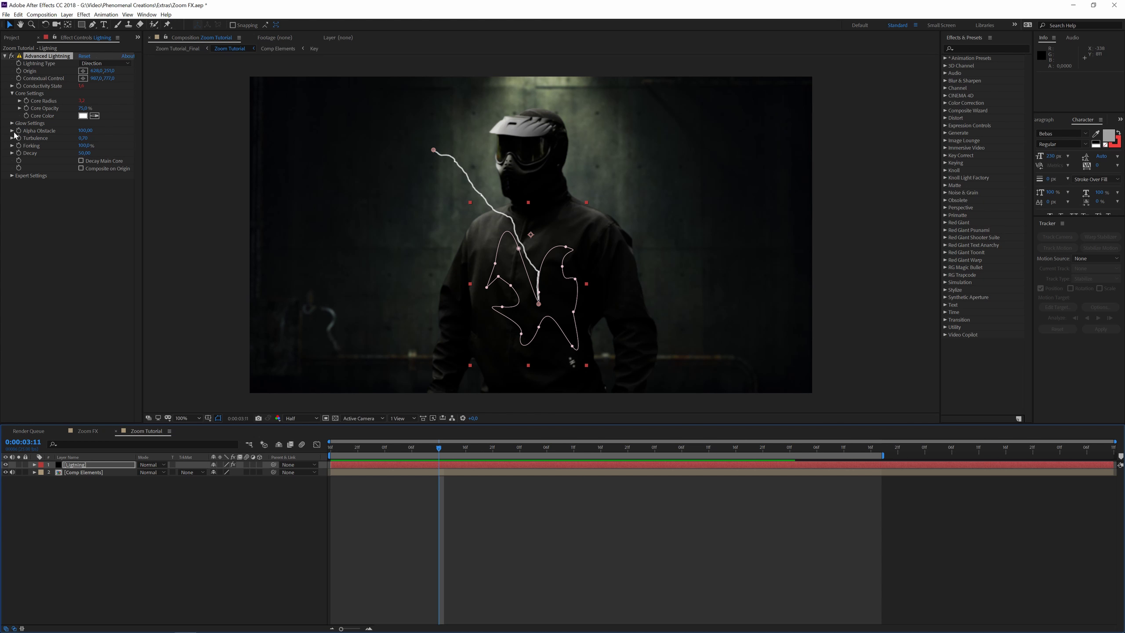
Step: Set the lightning's Decay to a small fraction below 1 and preview how the branches strike the mask
left_click(84, 153)
type("0,52")
key("Return")
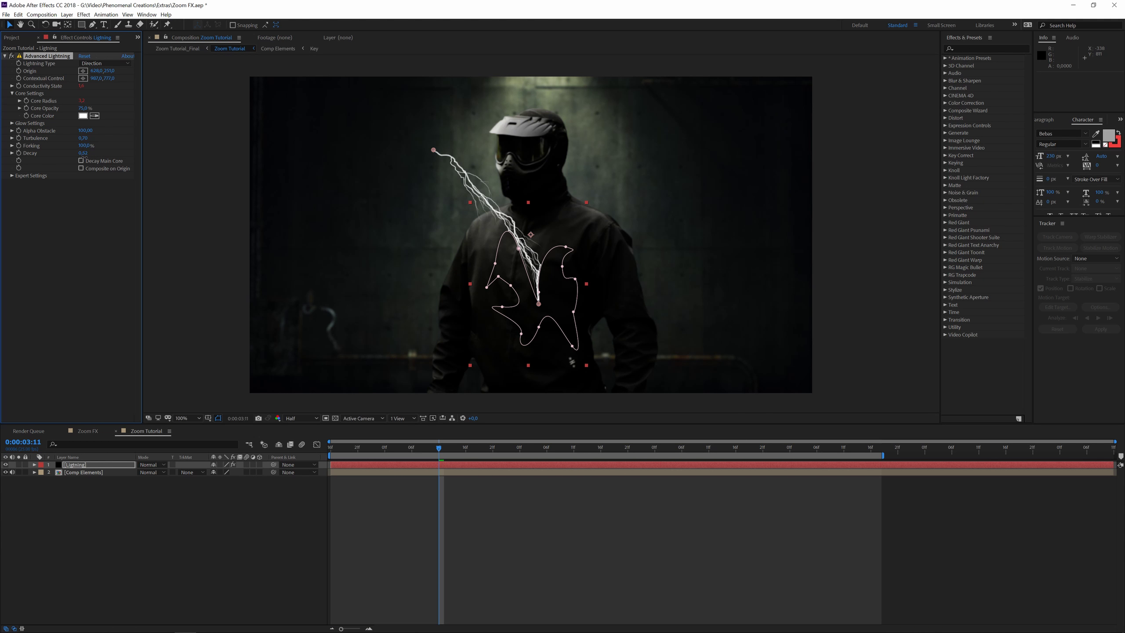
key("space")
key("space")
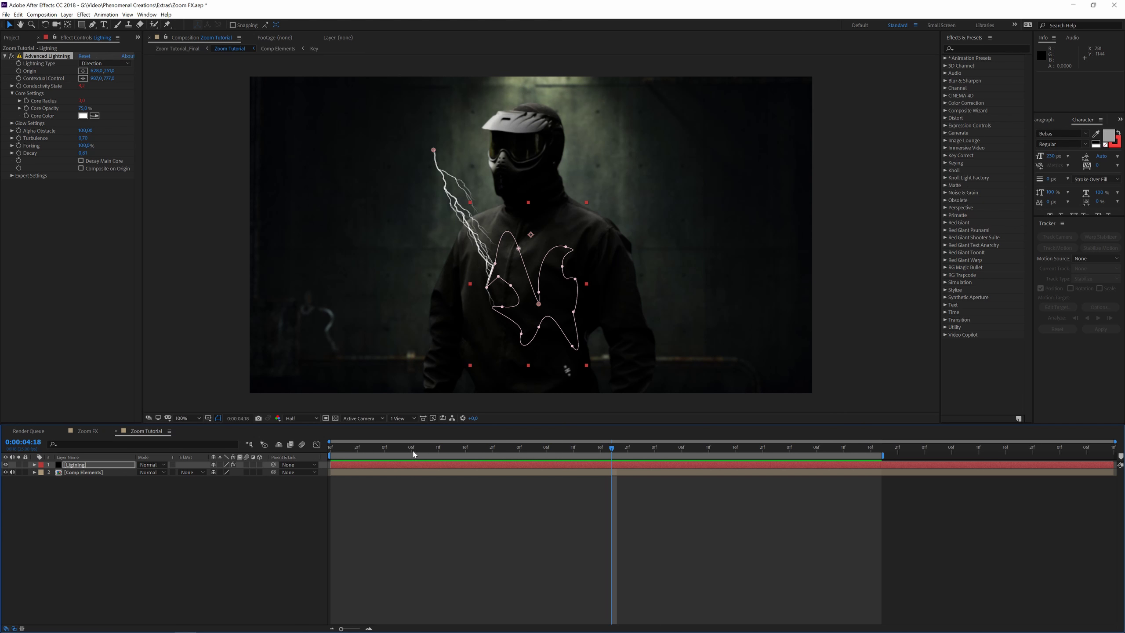
left_click_drag(414, 454, 493, 445)
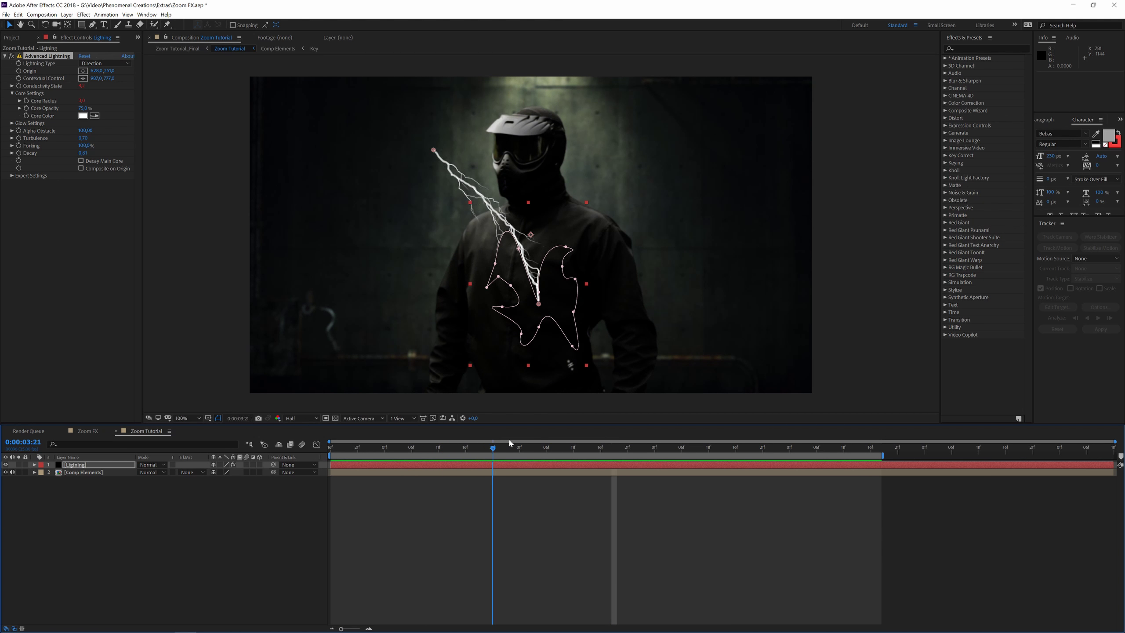
key("space")
key("space")
left_click(279, 548)
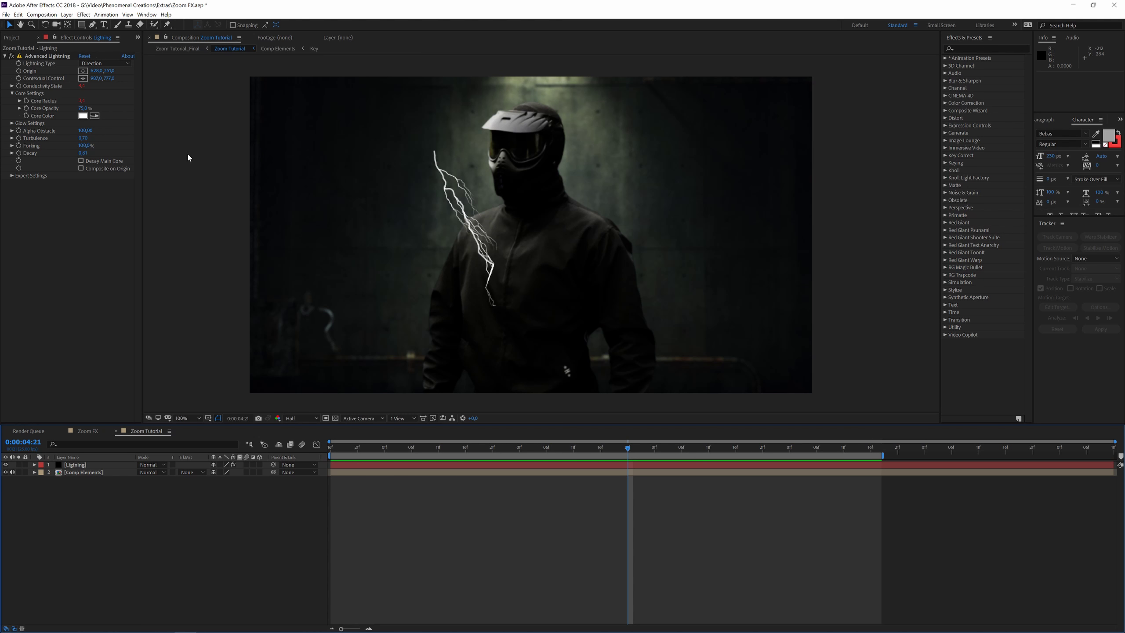
Step: Set the Termination Threshold in the lightning's Expert Settings to 4% and review the bolt at several times
left_click(12, 176)
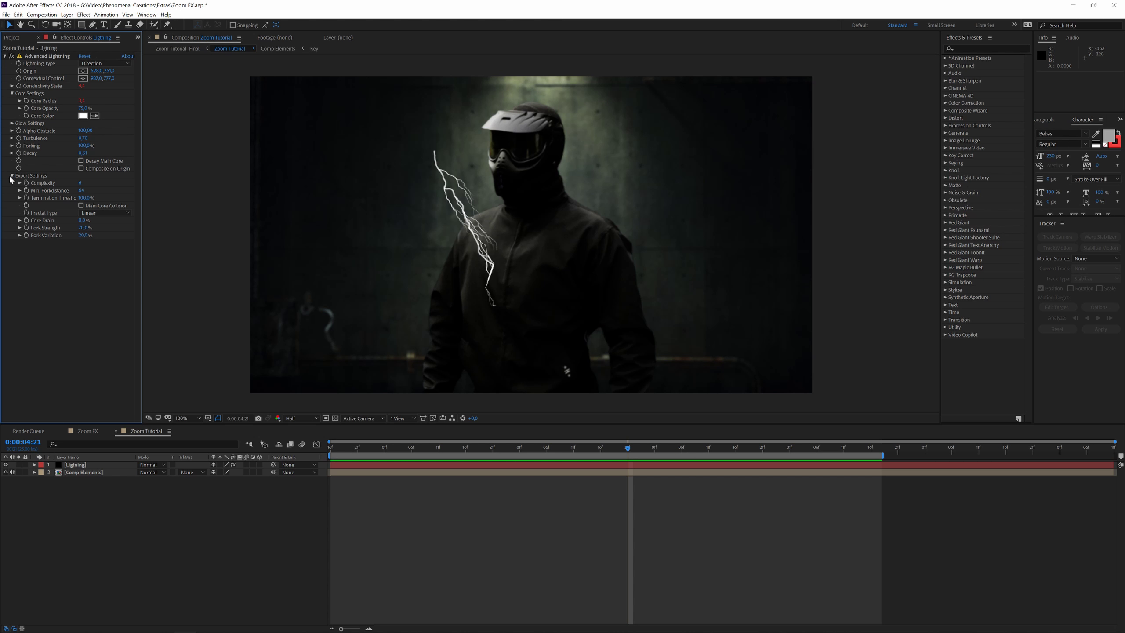
left_click(87, 198)
type("4")
key("Return")
left_click(188, 485)
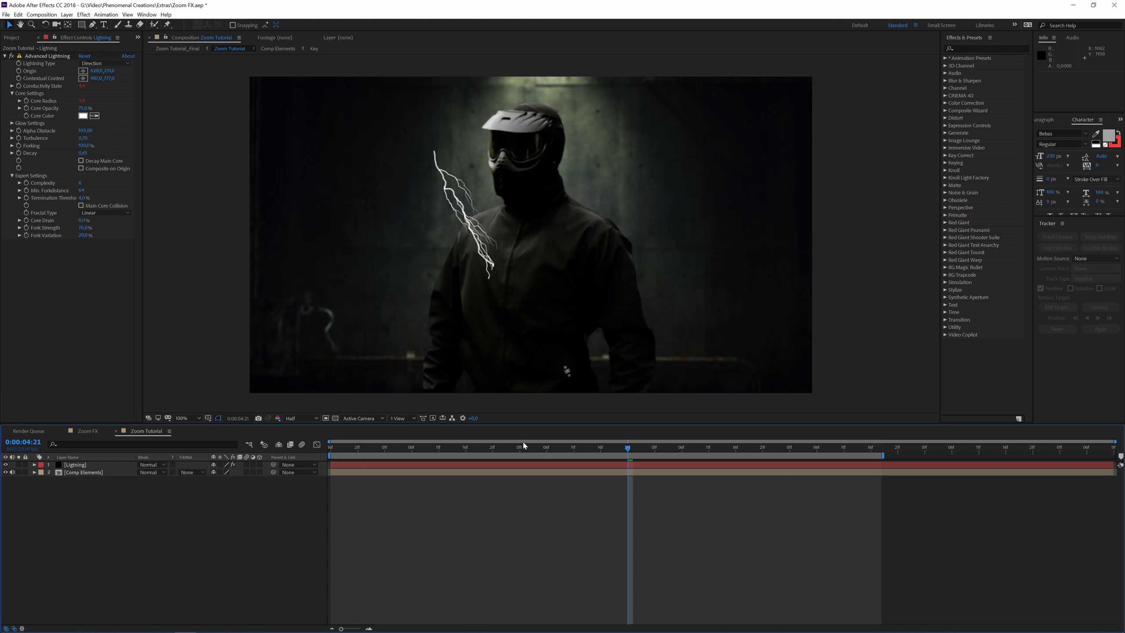
mouse_move(519, 446)
left_mouse_down()
mouse_move(620, 439)
mouse_move(412, 443)
mouse_move(637, 450)
mouse_move(505, 459)
left_mouse_up()
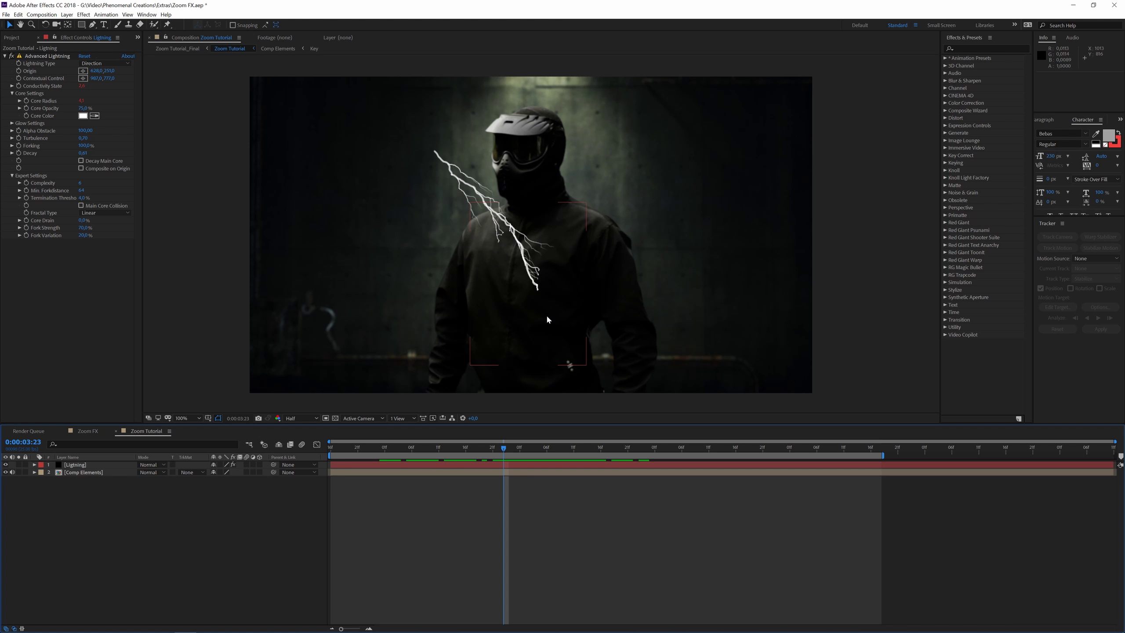
left_click_drag(429, 452, 487, 452)
left_click(547, 452)
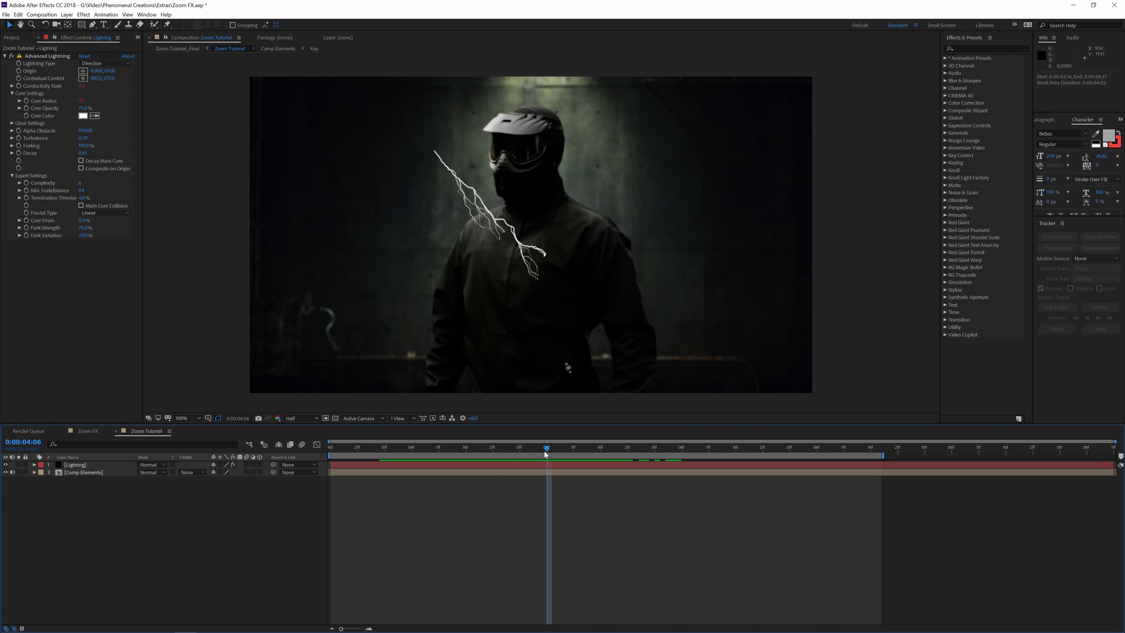
Step: Try the lightning's origin on the other side of the helmet, at about 1172, 275
left_click(93, 463)
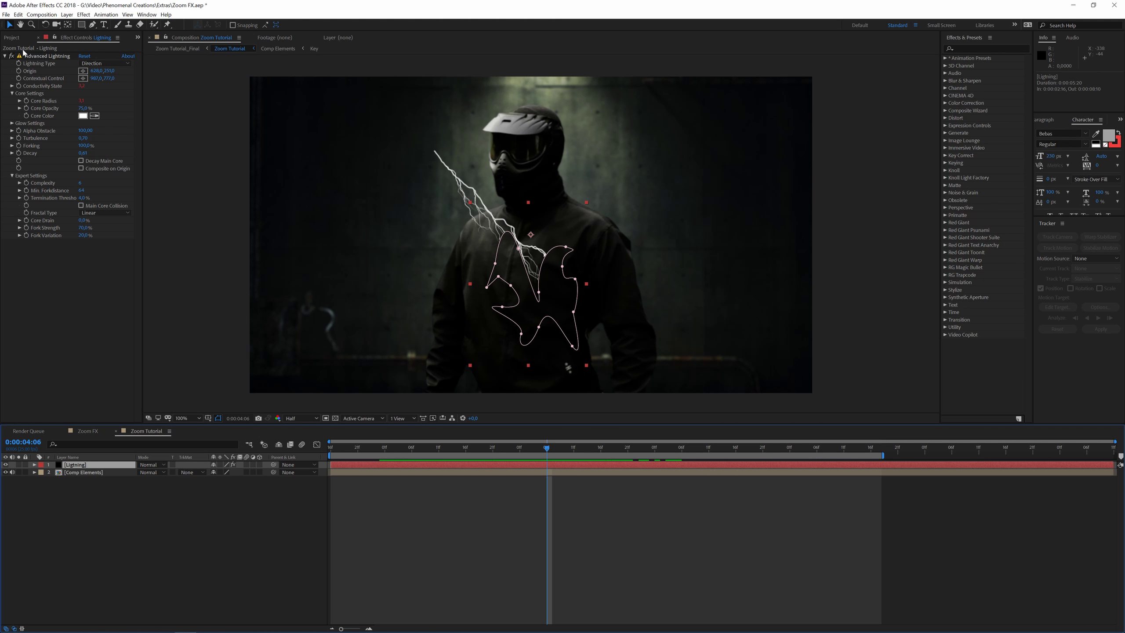
left_click(40, 56)
left_click_drag(433, 151, 635, 129)
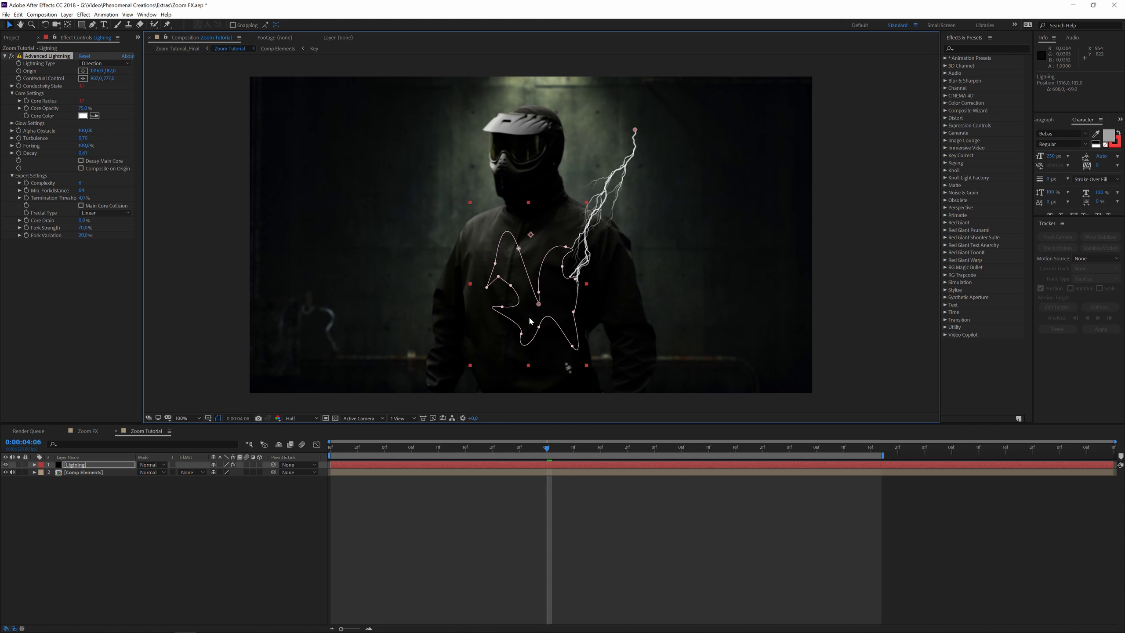
left_click_drag(636, 129, 596, 156)
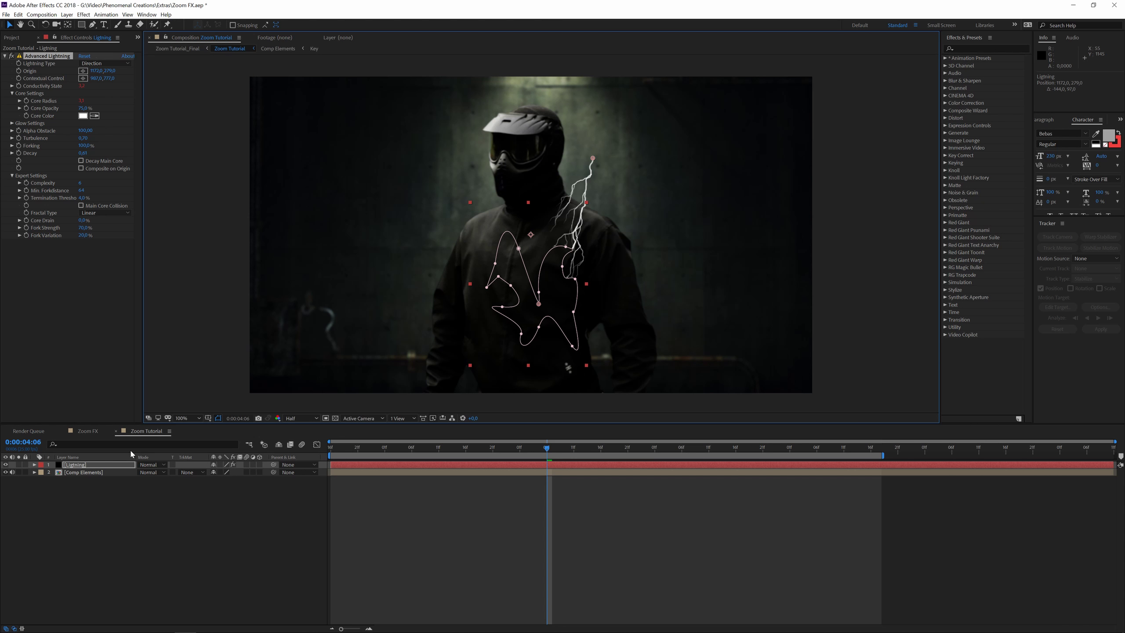
Step: Add the expression wiggle(3,700) to the lightning's Origin and play the animation from the start of the work area
left_click(19, 71, "alt")
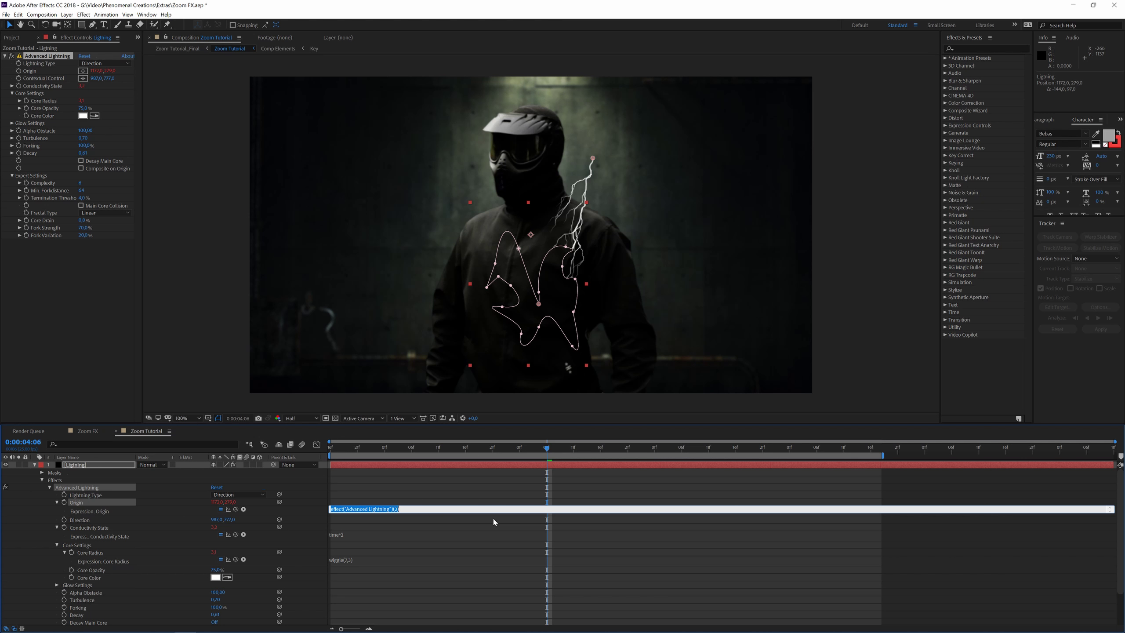
type("wiggle(3,700")
left_click(494, 521)
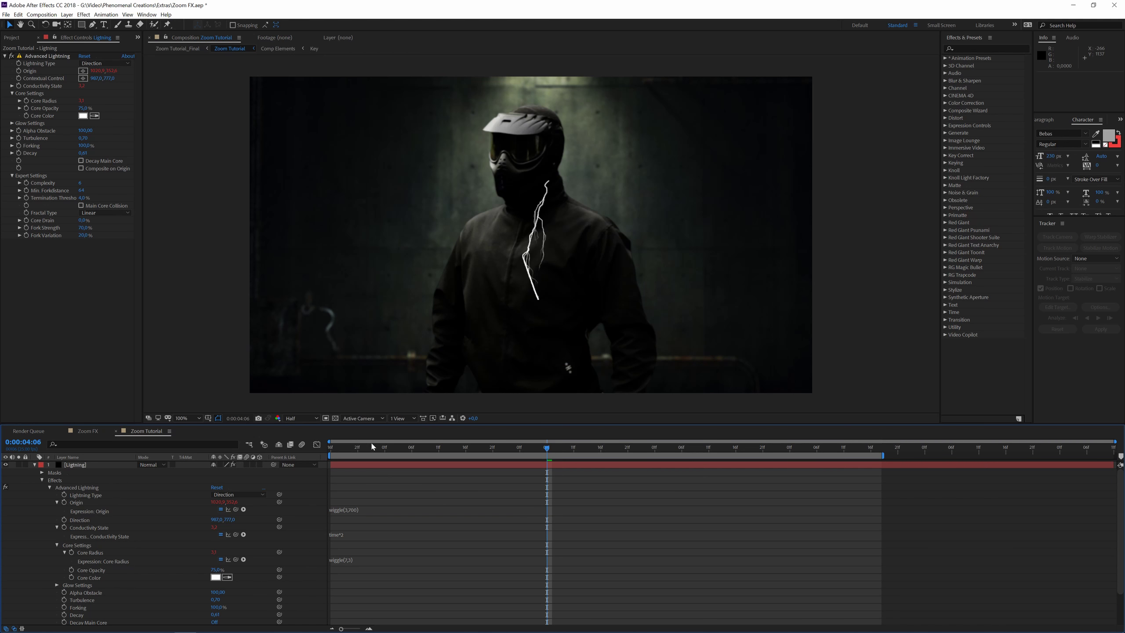
left_click(329, 450)
key("space")
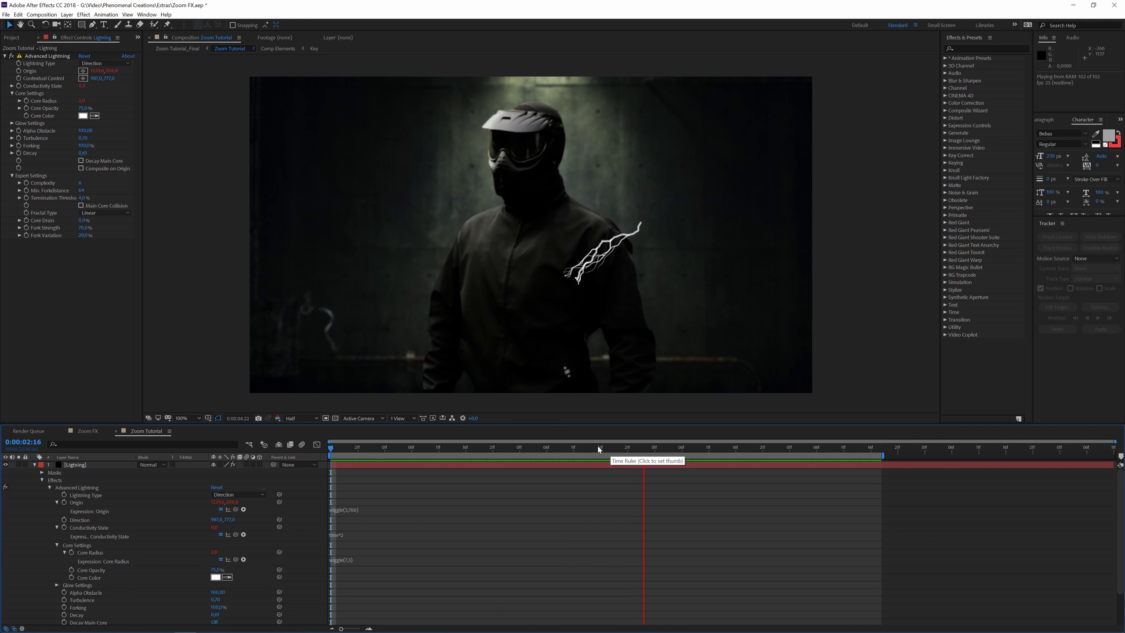
key("space")
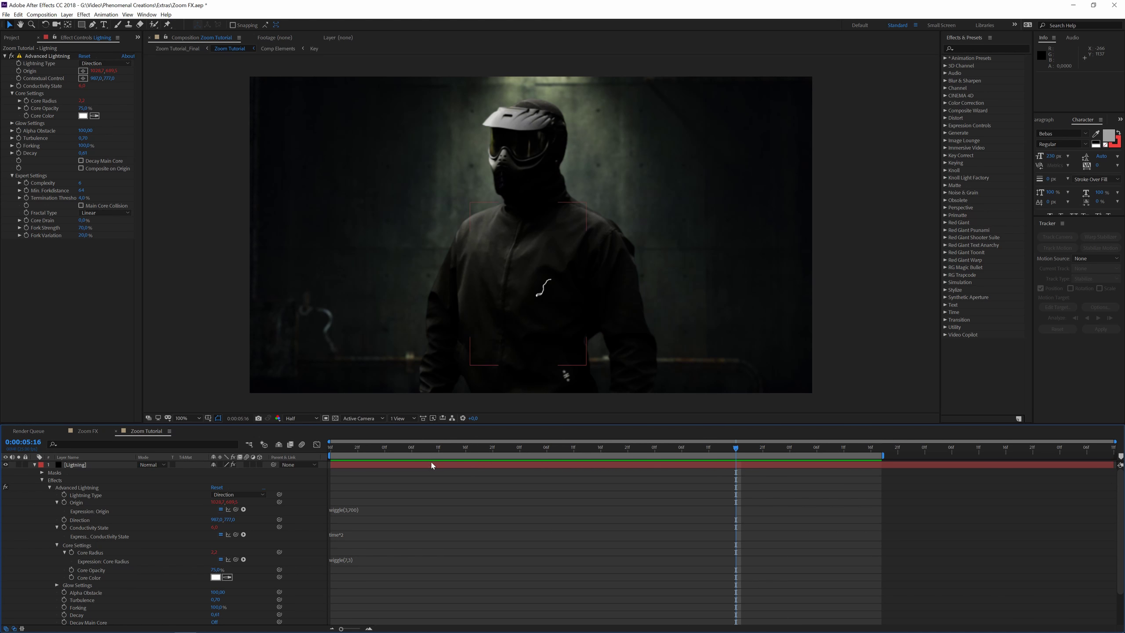
Step: Test the wiggling origin far out beside the figure, near the frame's left edge, and preview the animation
left_click_drag(352, 455, 439, 474)
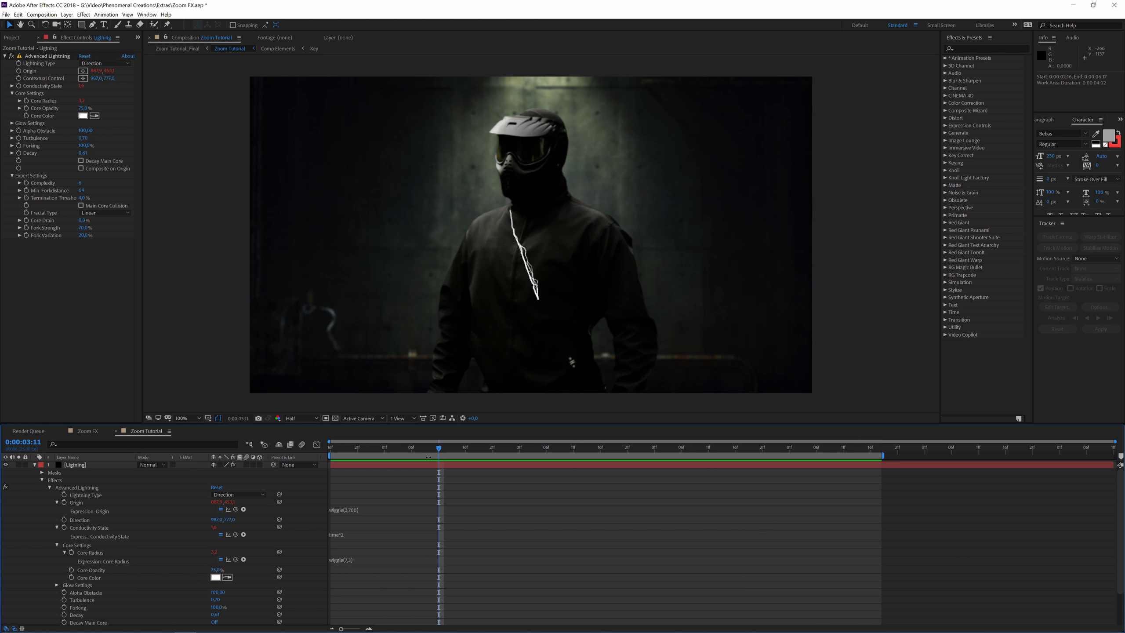
left_click(428, 465)
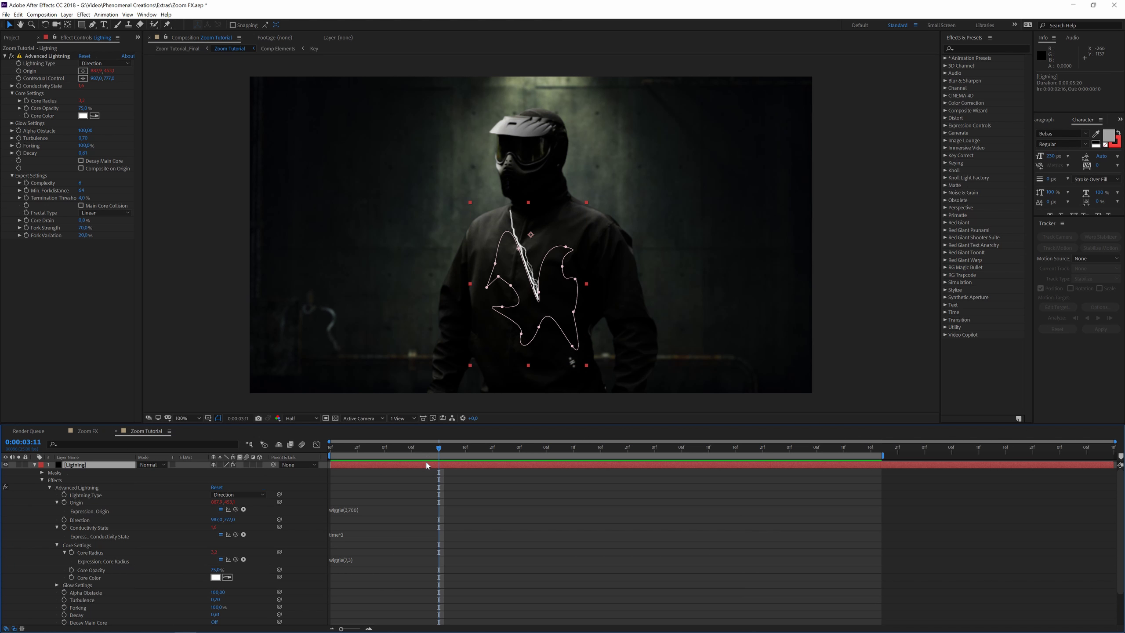
left_click(46, 57)
left_click_drag(512, 210, 296, 264)
left_click_drag(310, 302, 317, 321)
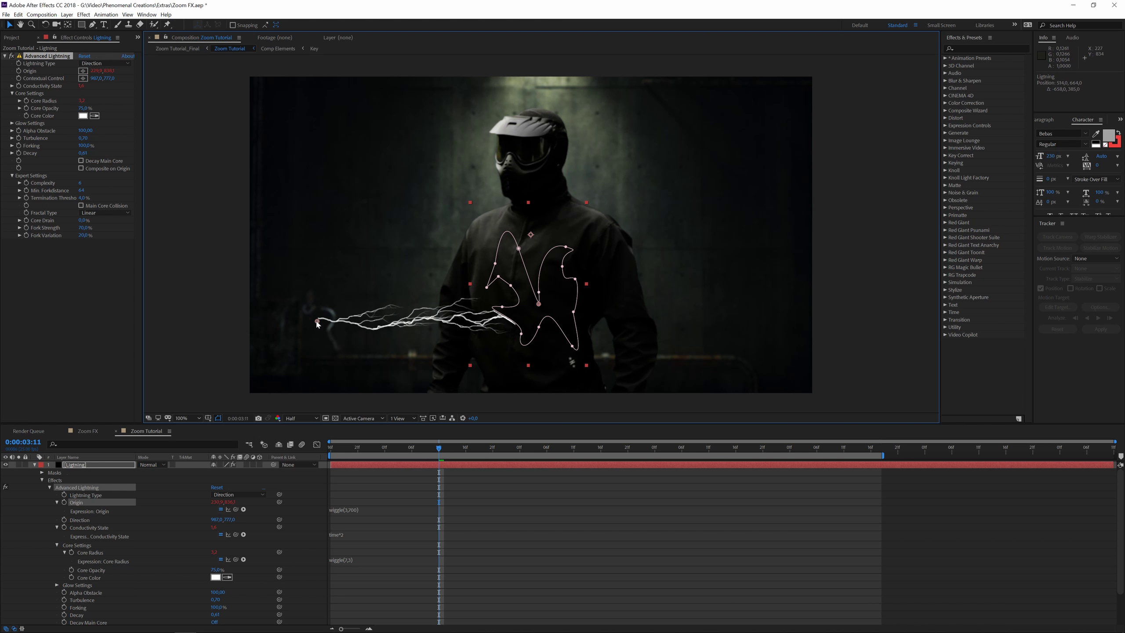
left_click(341, 454)
key("space")
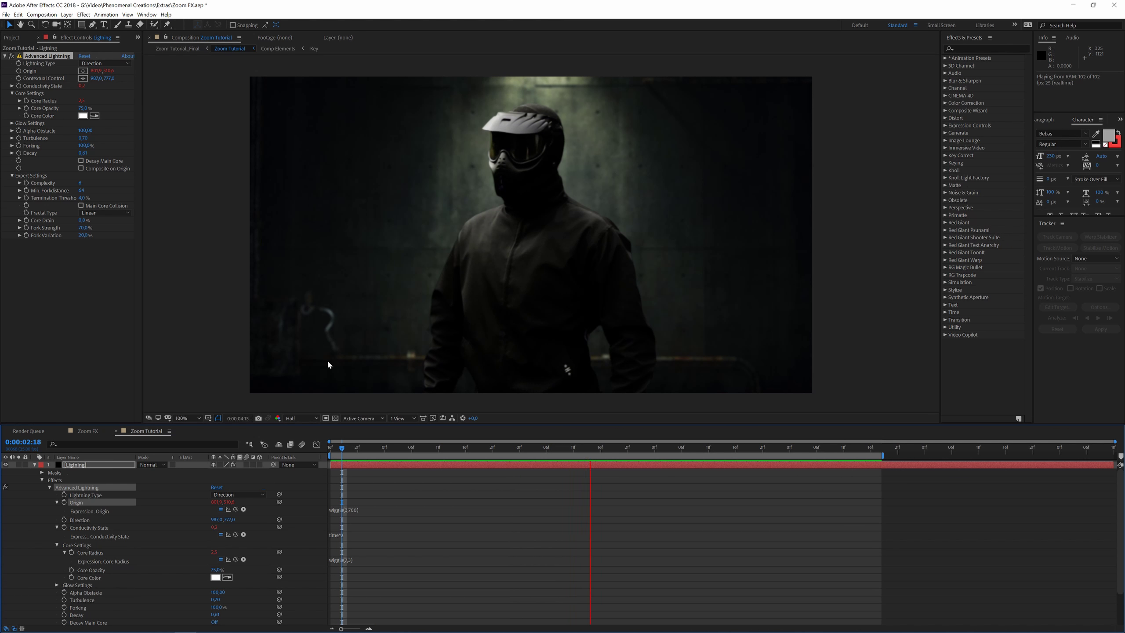
key("space")
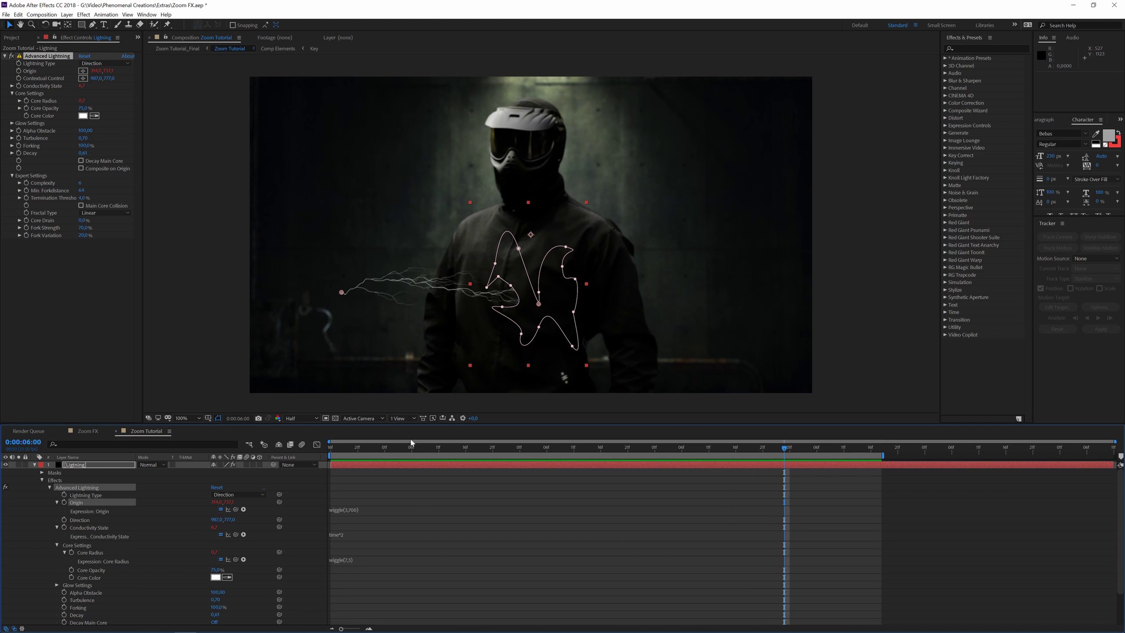
Step: Test the wiggling origin near the frame's right edge at about shoulder height and preview the animation
left_click(411, 448)
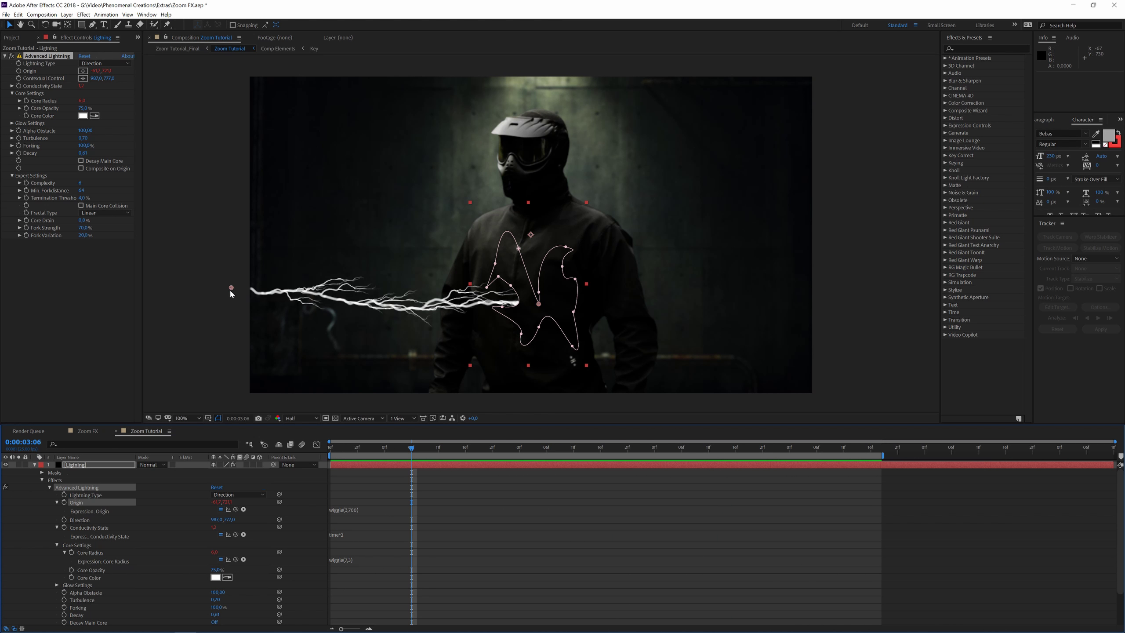
left_click_drag(231, 287, 779, 192)
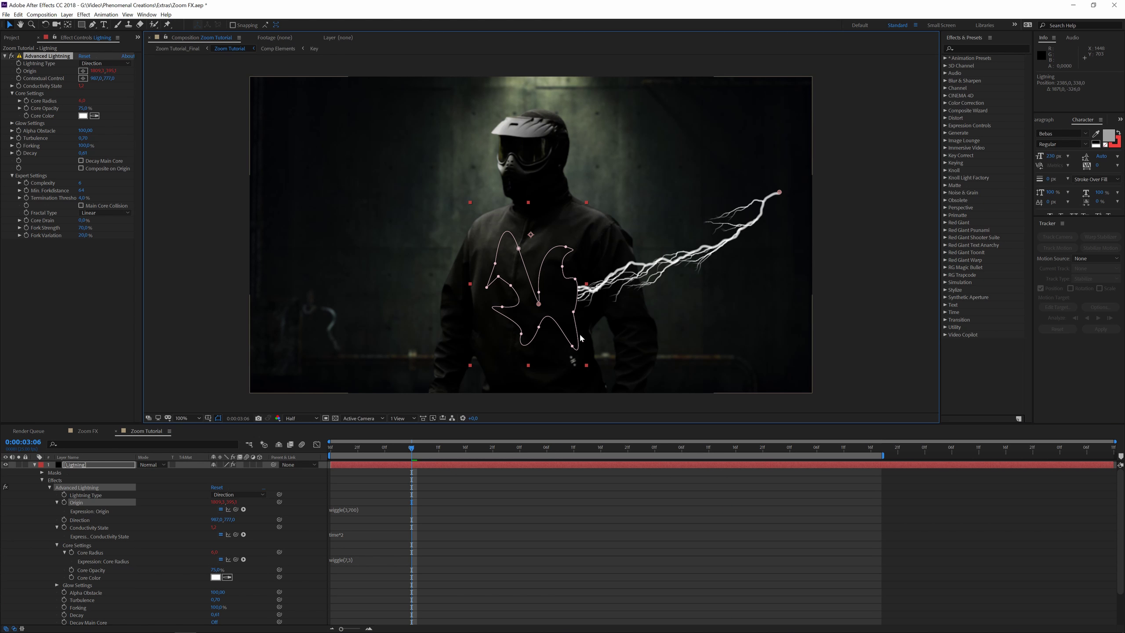
left_click(340, 449)
key("space")
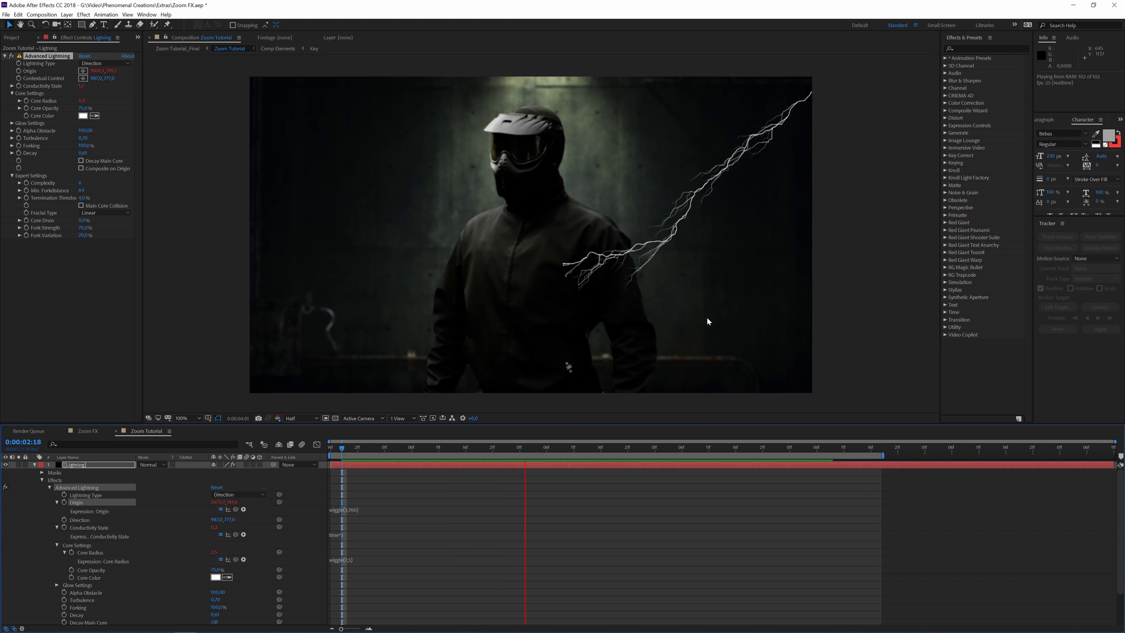
key("space")
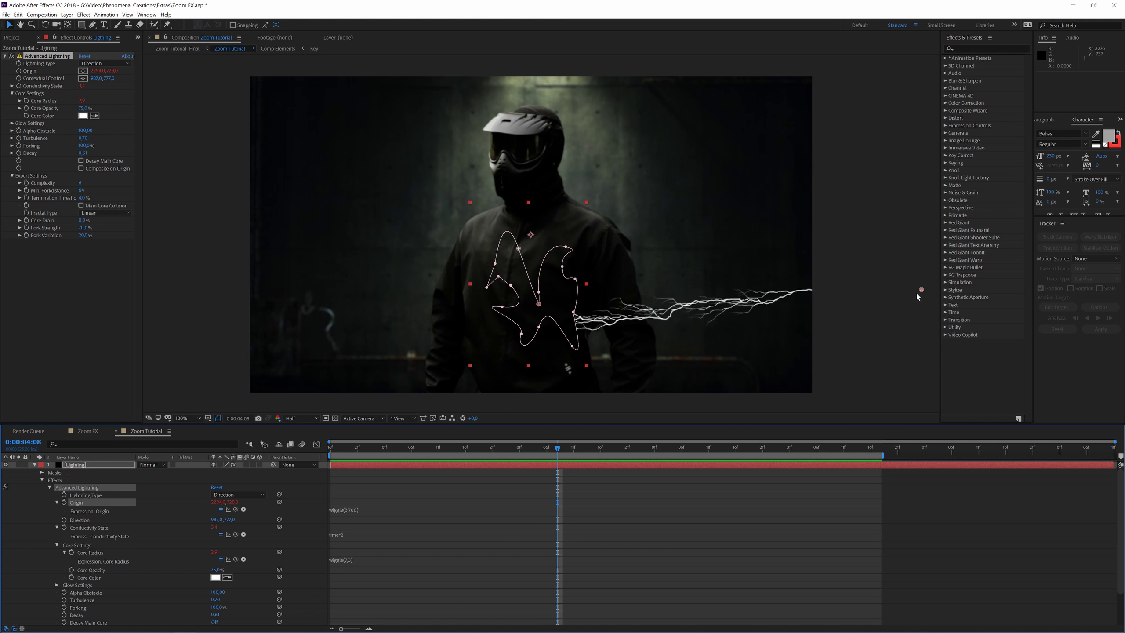
Step: Test the wiggling origin close to the mask, over the figure's upper arm, and preview the animation
left_click_drag(921, 292, 614, 271)
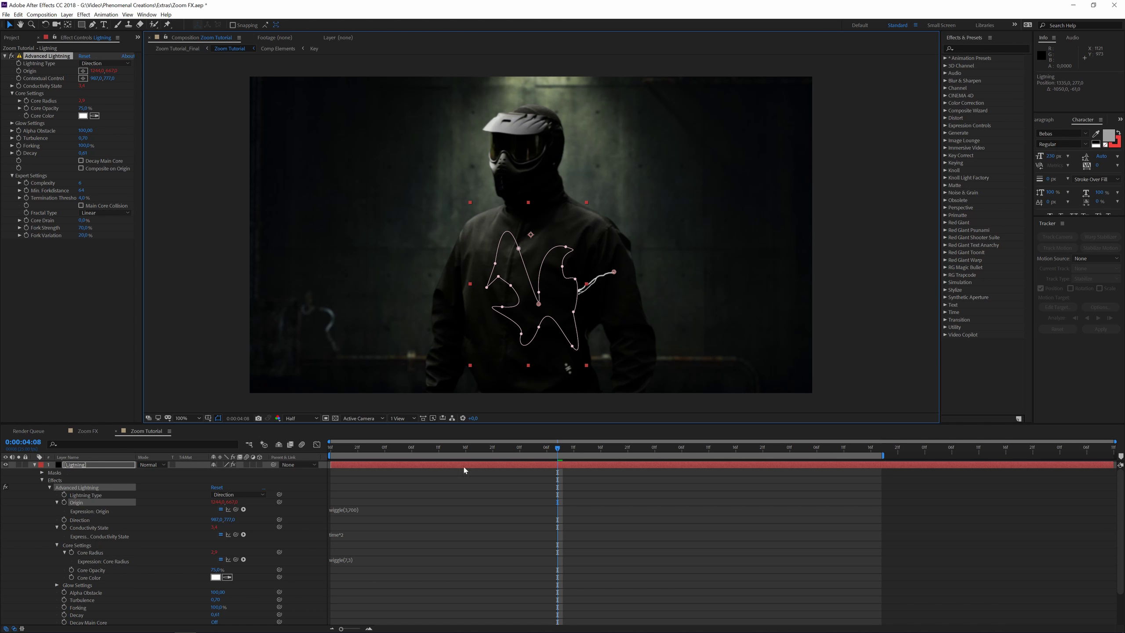
left_click(384, 451)
key("space")
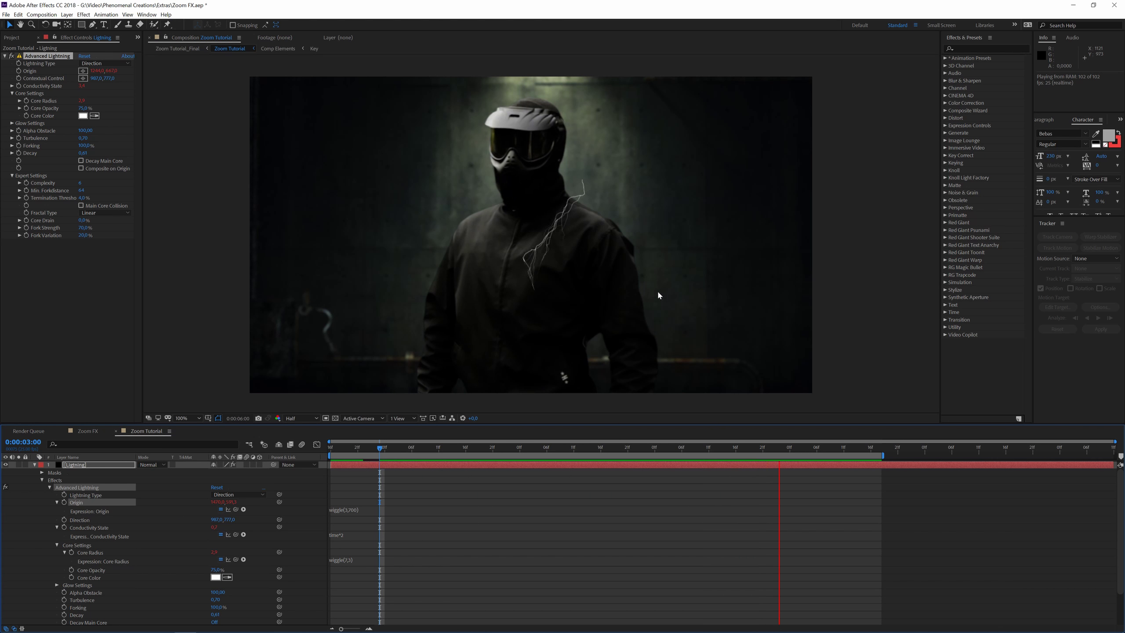
key("space")
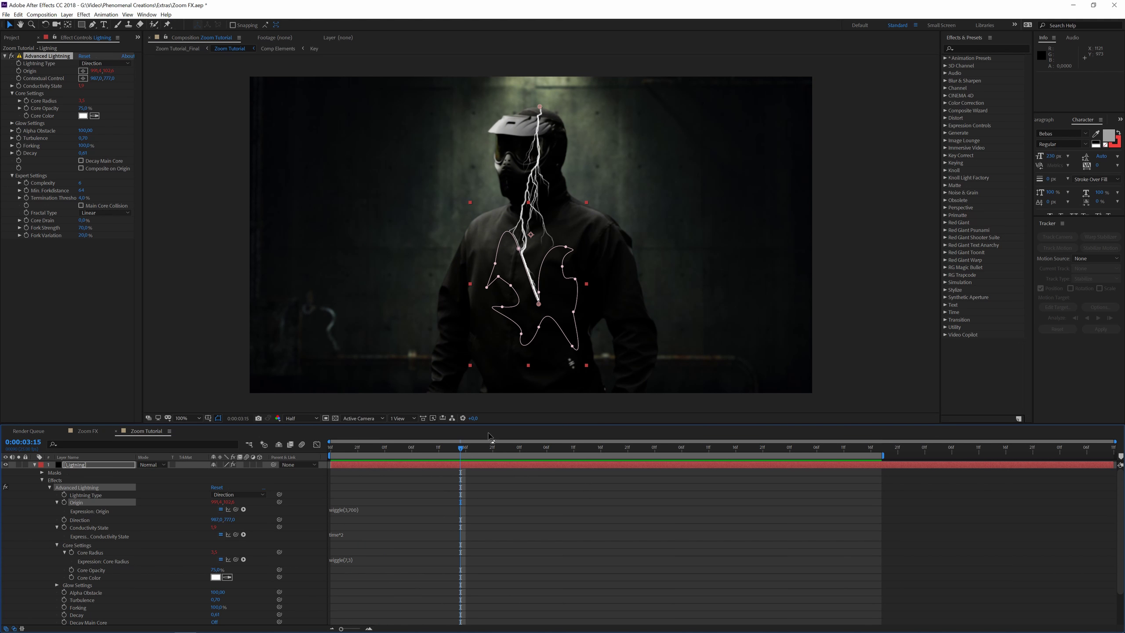
Step: Move the lightning's origin away from the figure, out past the frame's upper right corner
left_click_drag(541, 109, 809, 72)
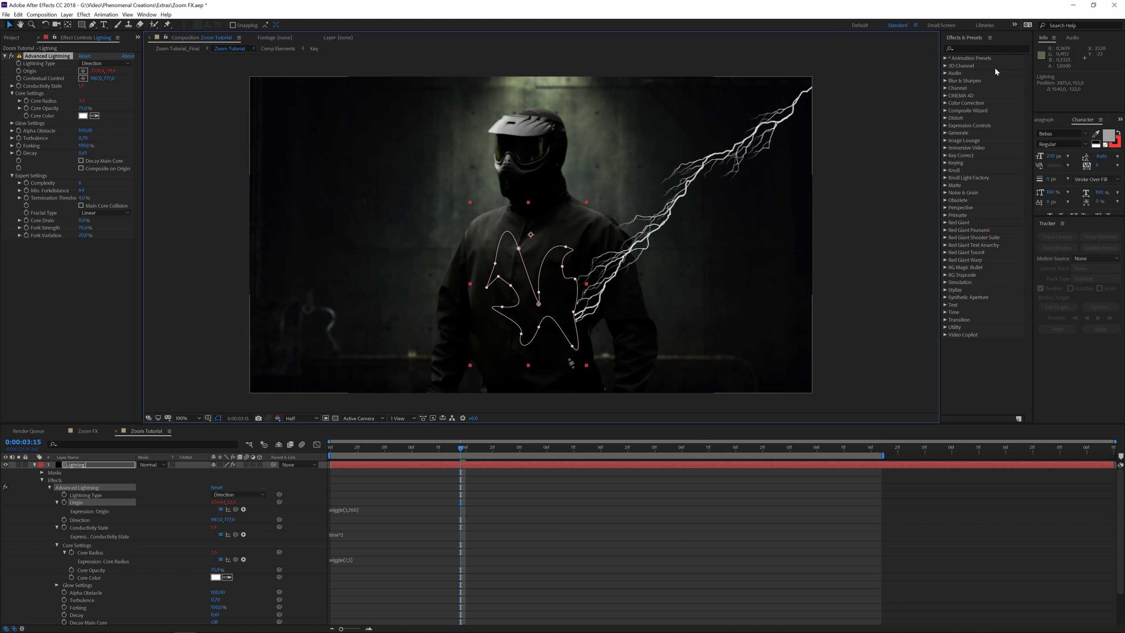
Step: Preview the lightning animation with its origin out past the frame's upper right corner
left_click(441, 448)
key("space")
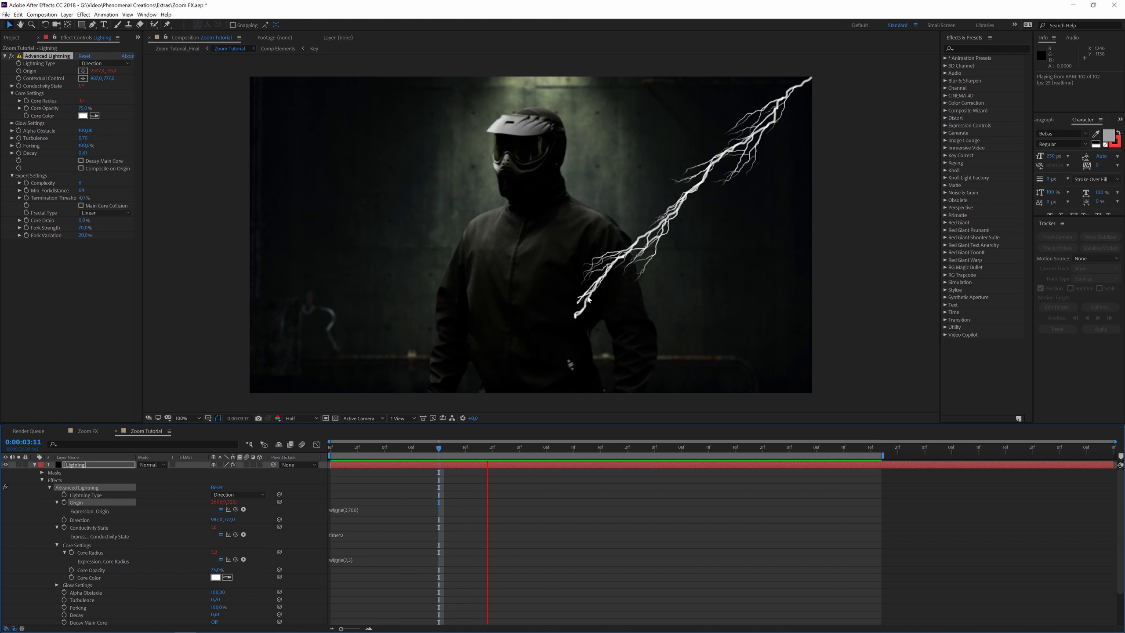
key("space")
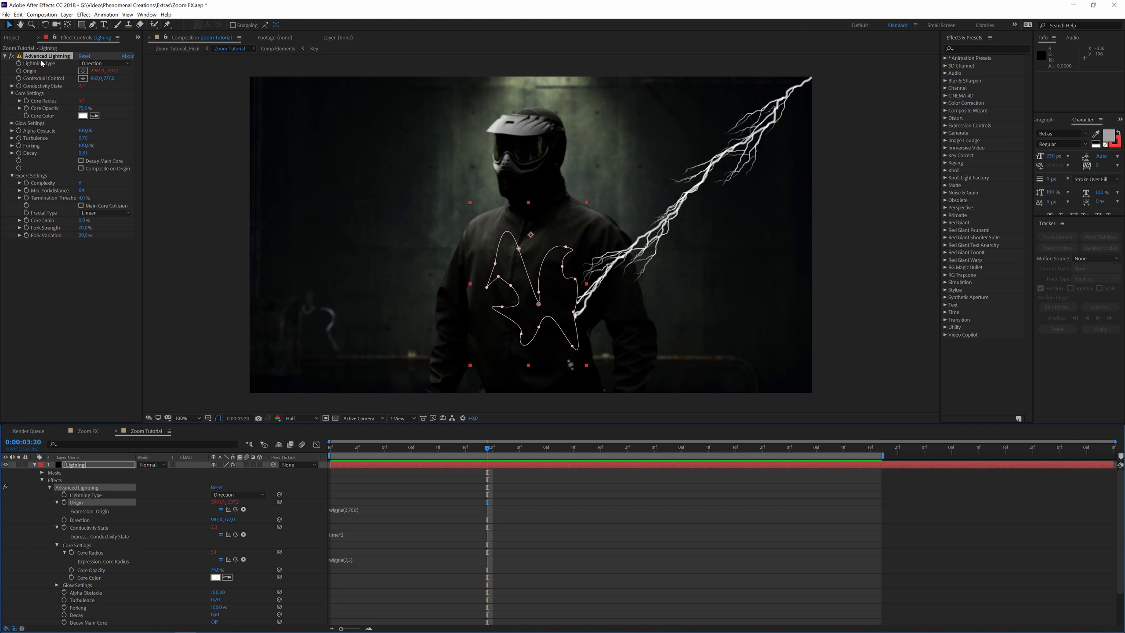
Step: Move the lightning's origin in close to the figure, just above the shoulder beside the helmet, and preview the animation
key("comma")
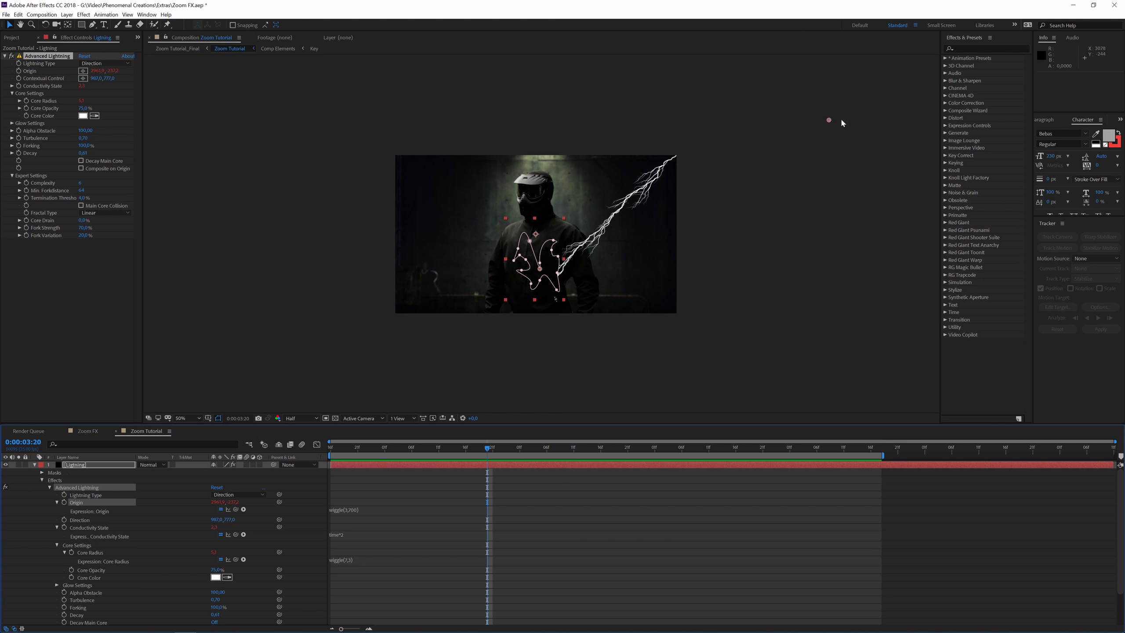
left_click_drag(831, 121, 576, 206)
key("period")
key("period")
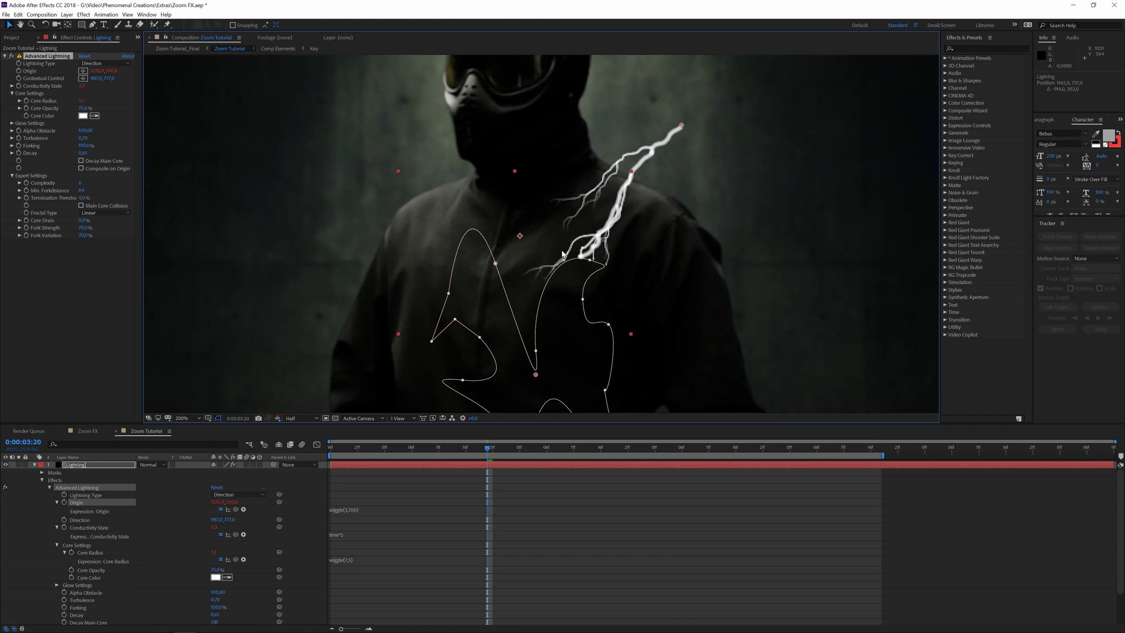
key("comma")
key("comma")
key("period")
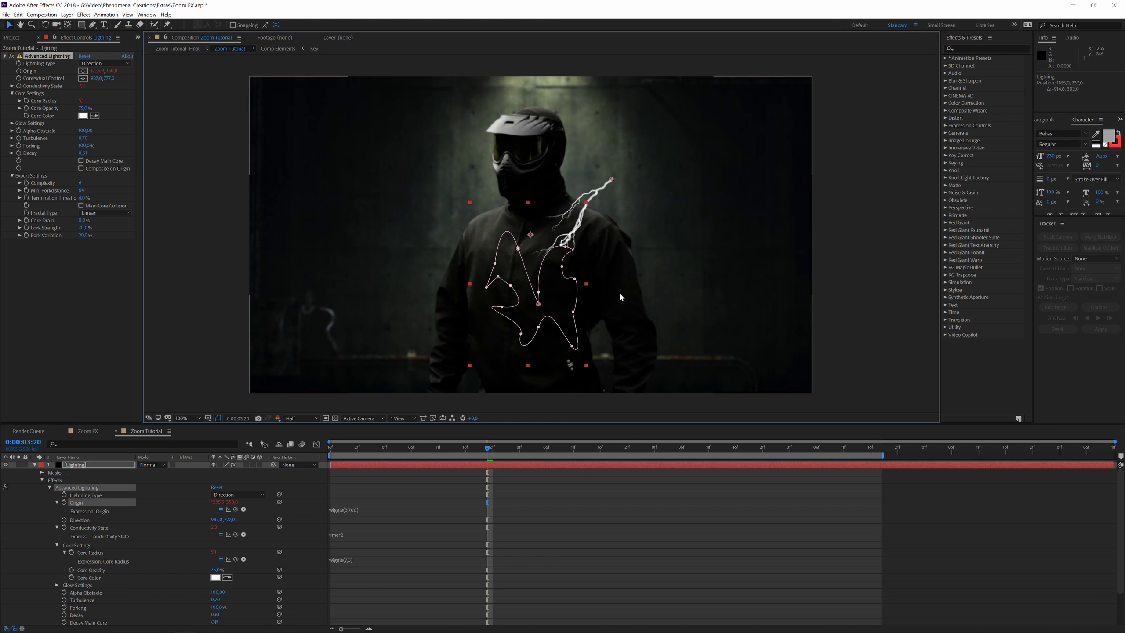
left_click_drag(612, 179, 617, 155)
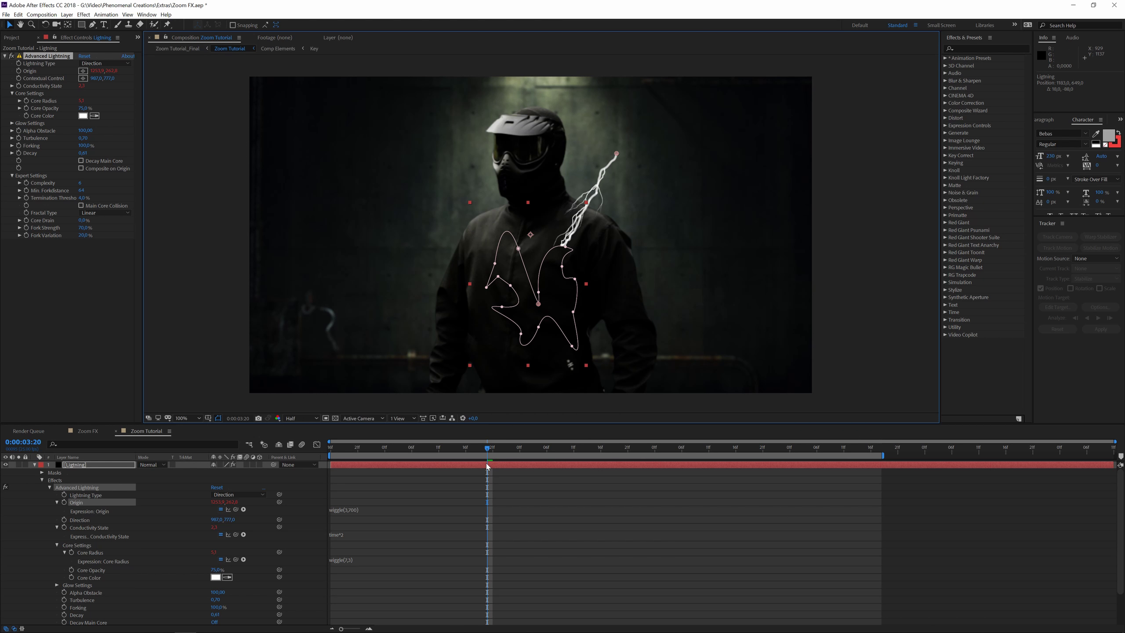
left_click(441, 449)
key("space")
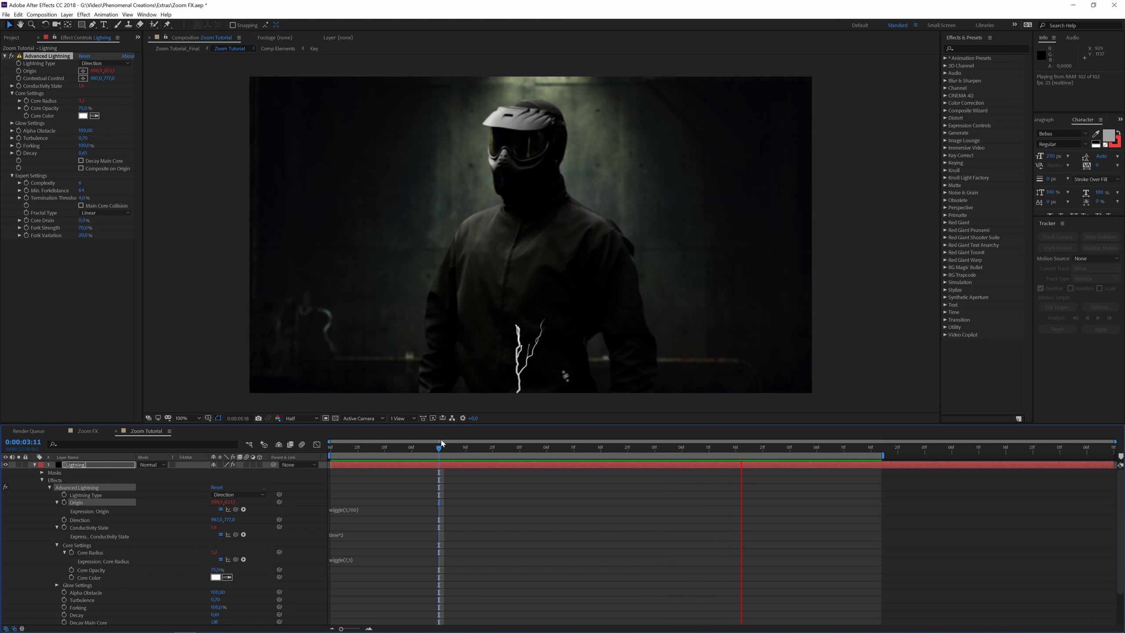
key("space")
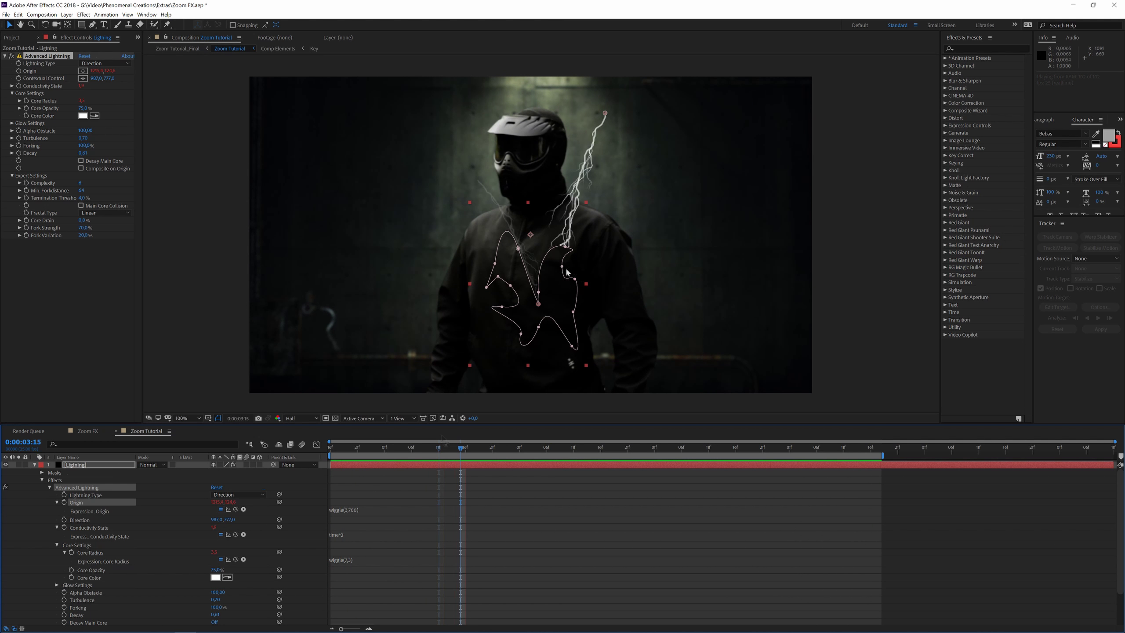
Step: Reshape the Lightning layer's mask by moving its points around the figure's chest and waist into a different irregular outline
left_click_drag(564, 247, 566, 304)
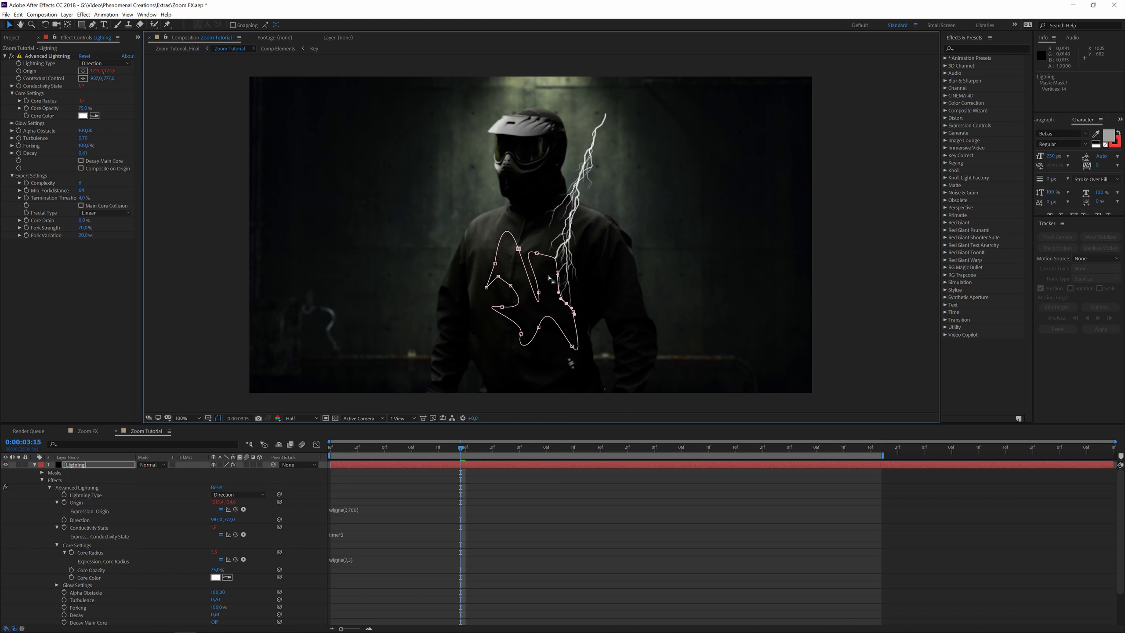
left_click_drag(537, 256, 575, 360)
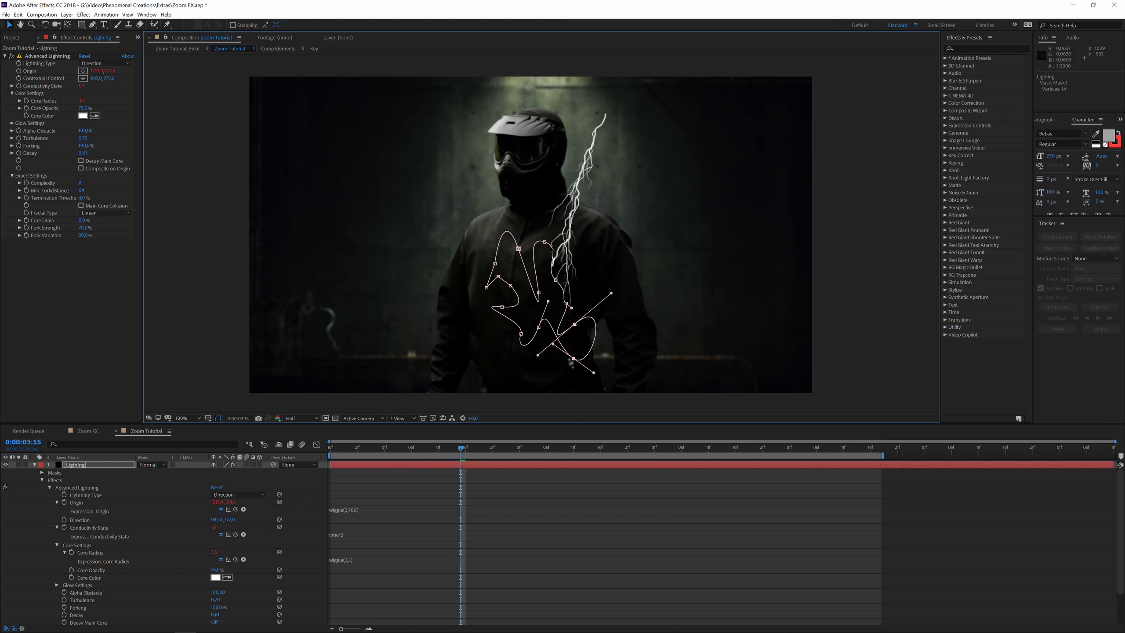
left_click_drag(545, 244, 537, 241)
left_click_drag(558, 282, 536, 291)
left_click_drag(519, 249, 550, 268)
Step: Preview the lightning striking the reshaped mask from the start of the work area
left_click_drag(361, 449, 318, 453)
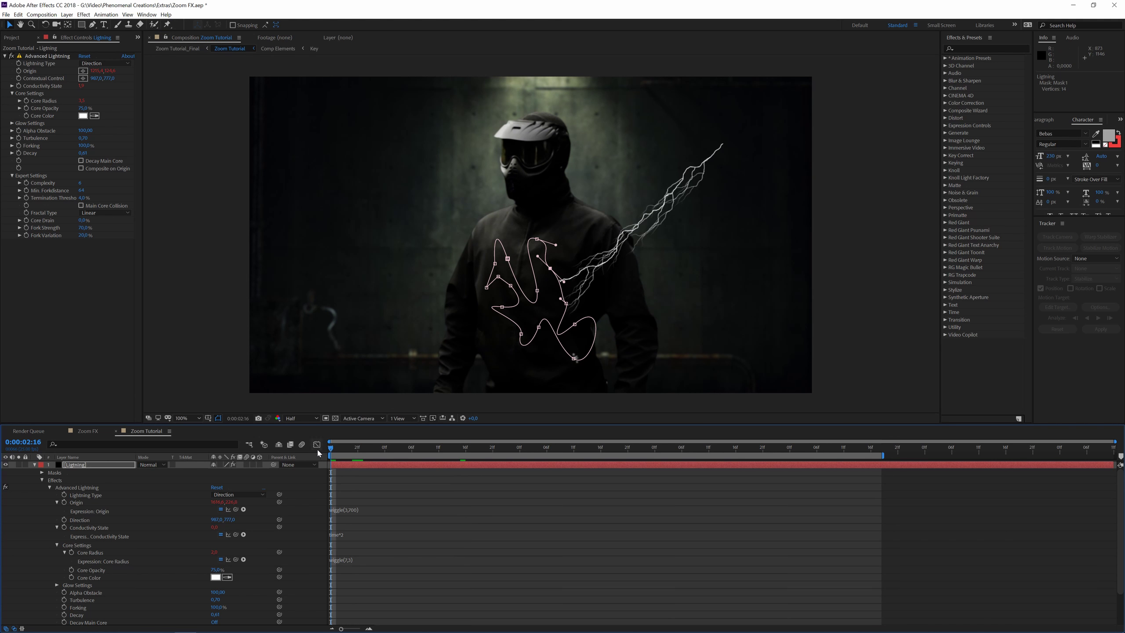
key("space")
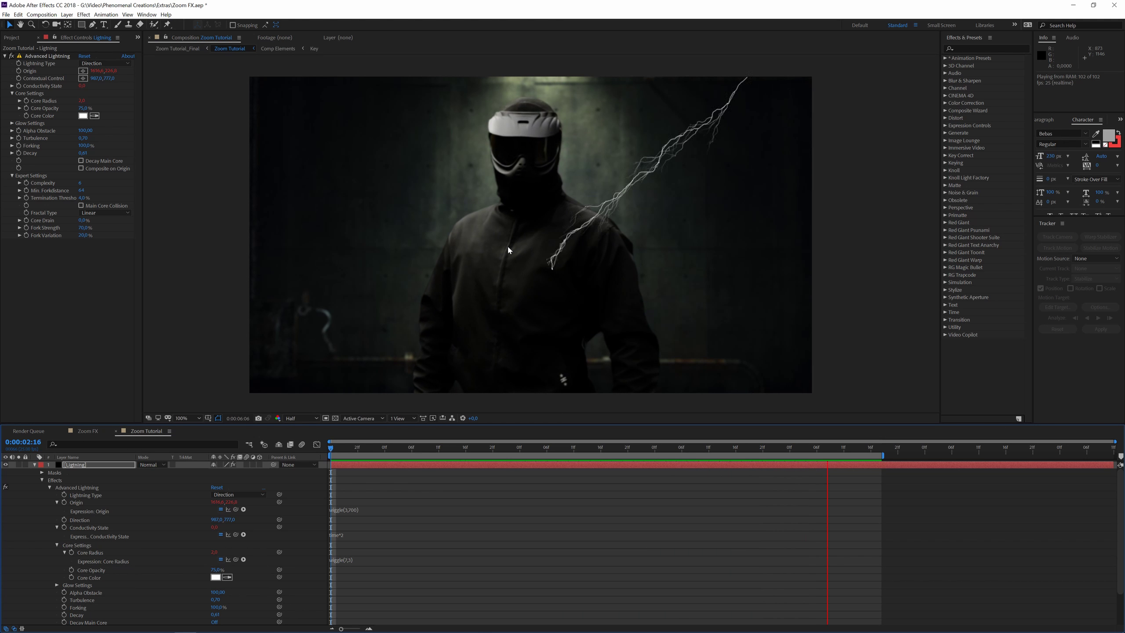
key("space")
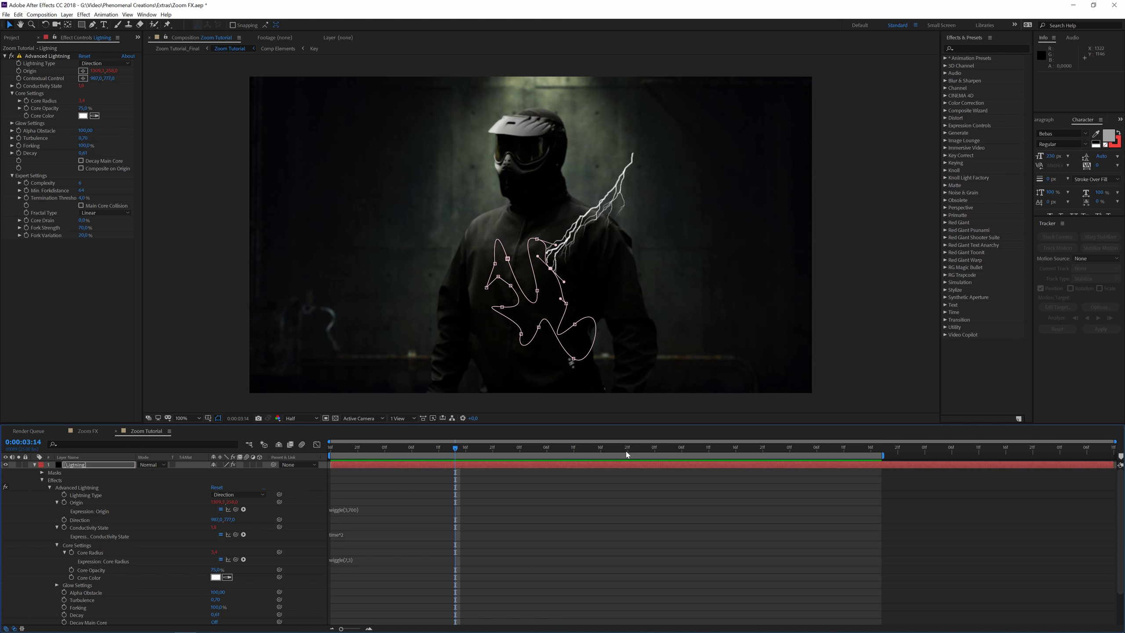
Step: Pre-compose the Lightning layer as "Lightning Comp L", moving all attributes into the new composition
left_click(35, 465)
left_click(188, 511)
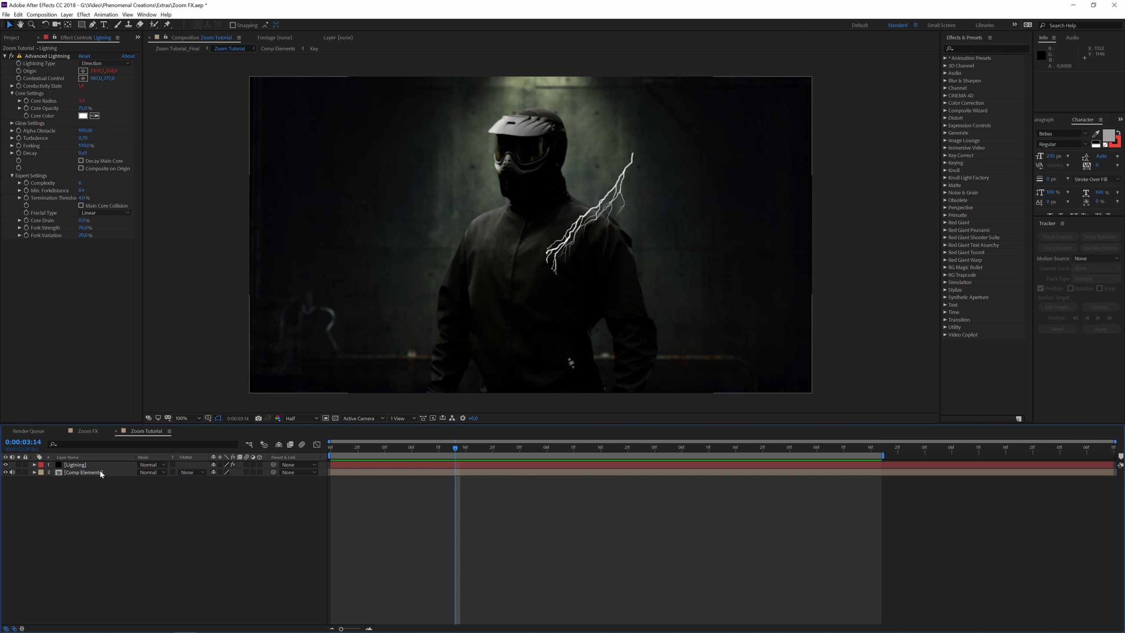
left_click(99, 466)
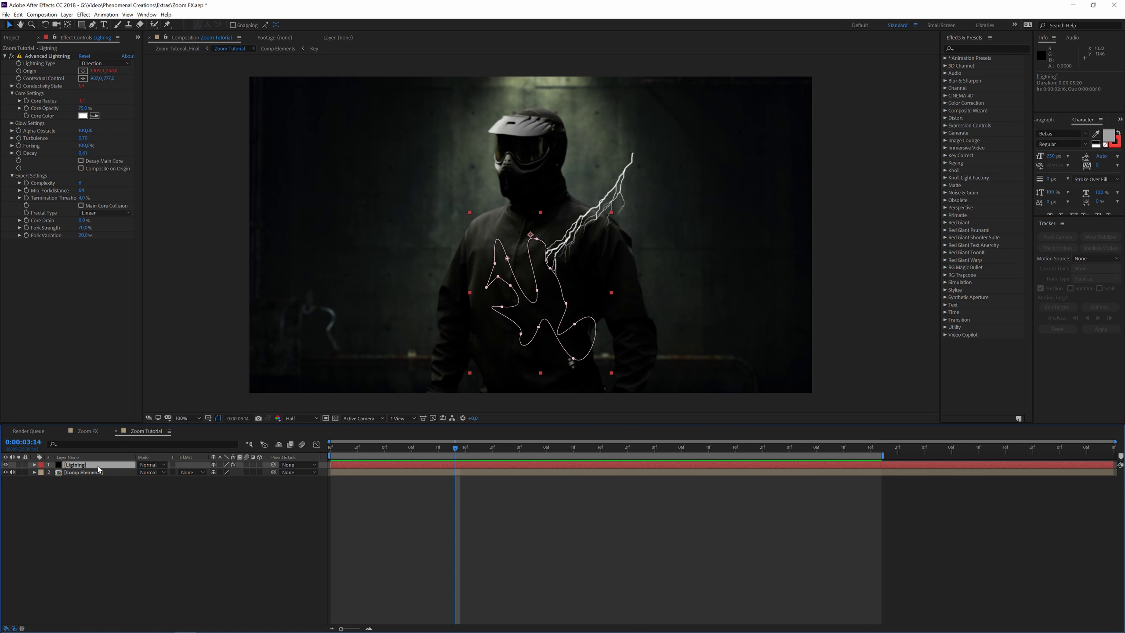
key("ctrl+shift+c")
left_click_drag(47, 10, 308, 234)
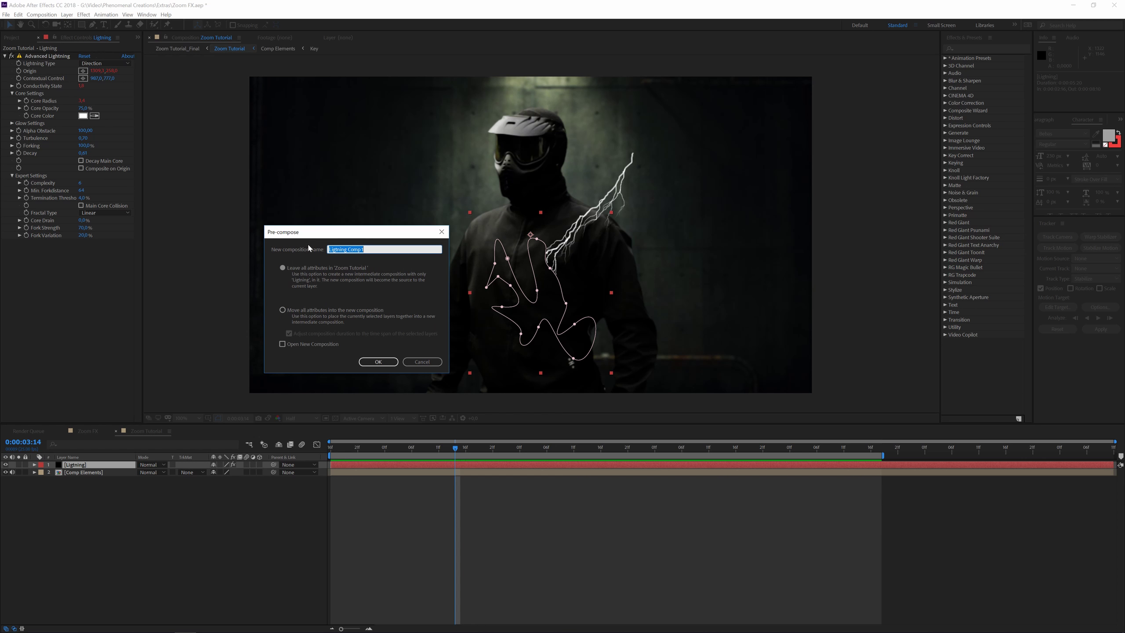
left_click(284, 310)
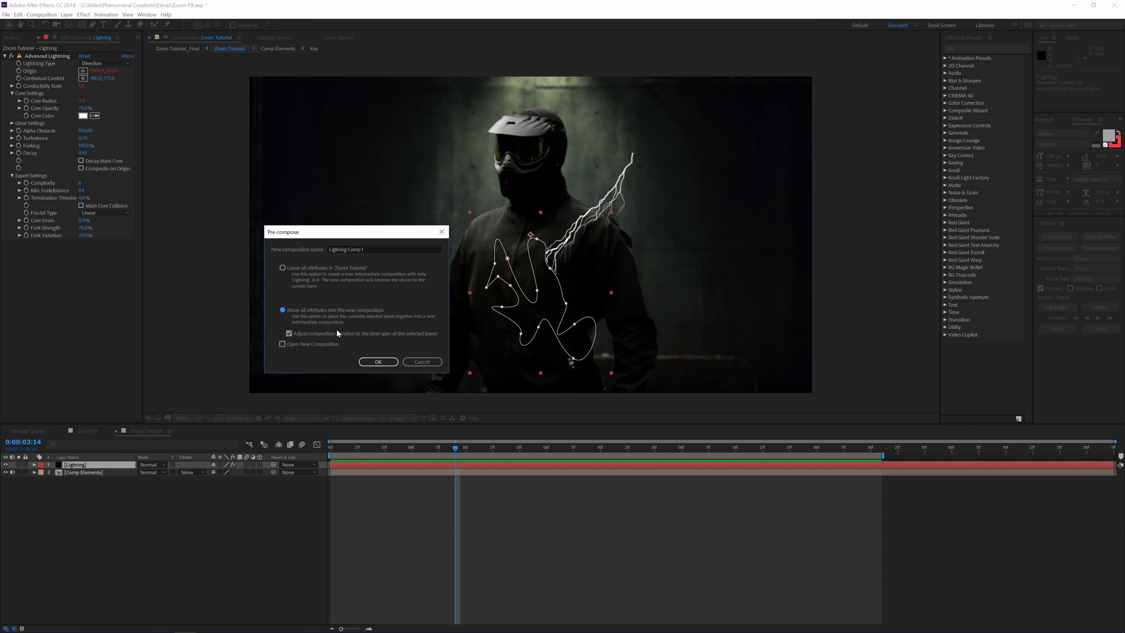
left_click(380, 250)
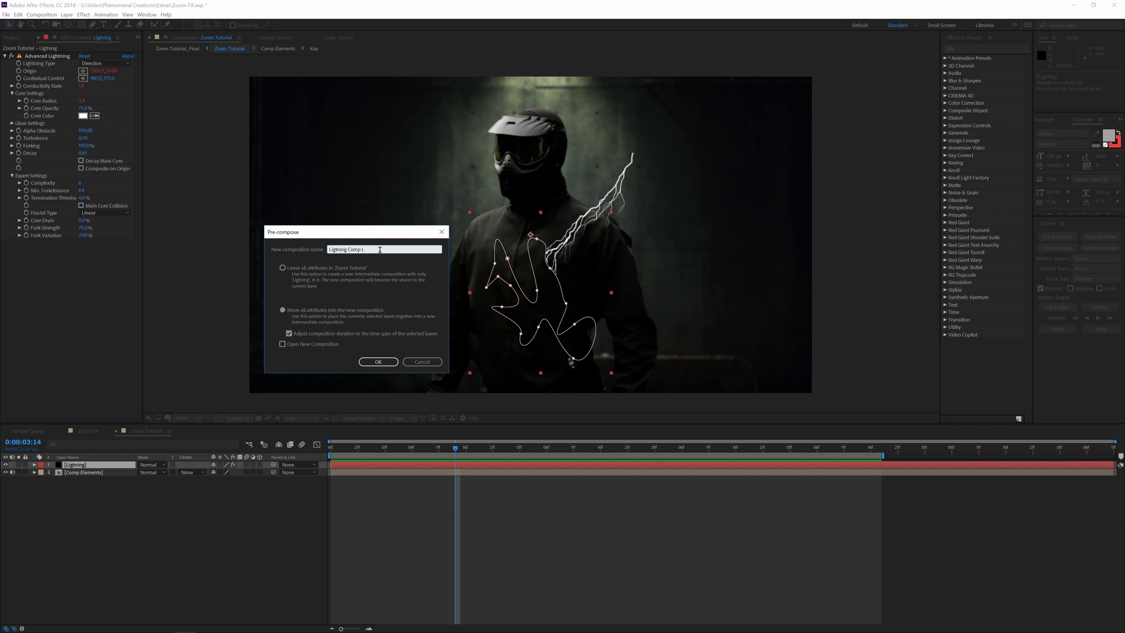
key("Return")
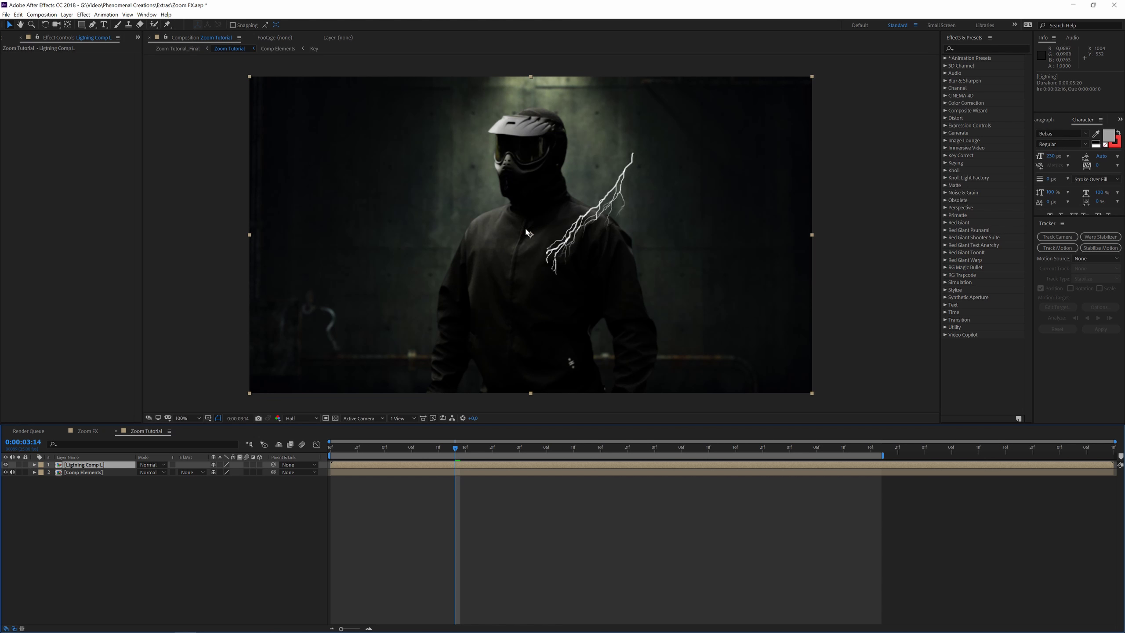
Step: Play back the pre-composed lightning to judge where it crosses the figure's body
key("g")
left_click(399, 449)
key("space")
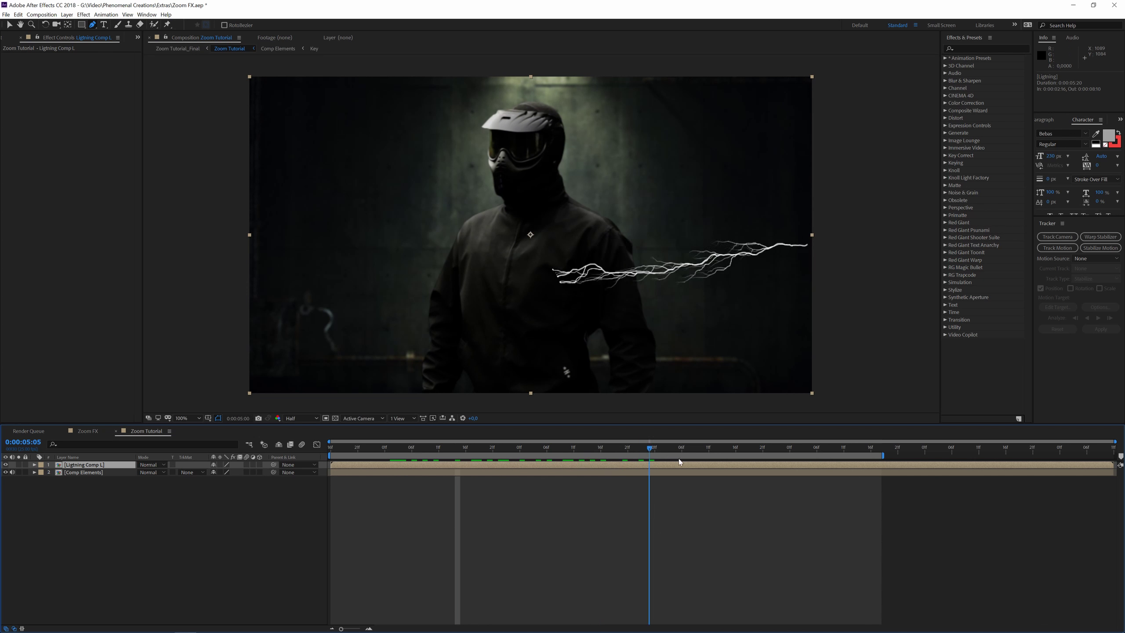
key("space")
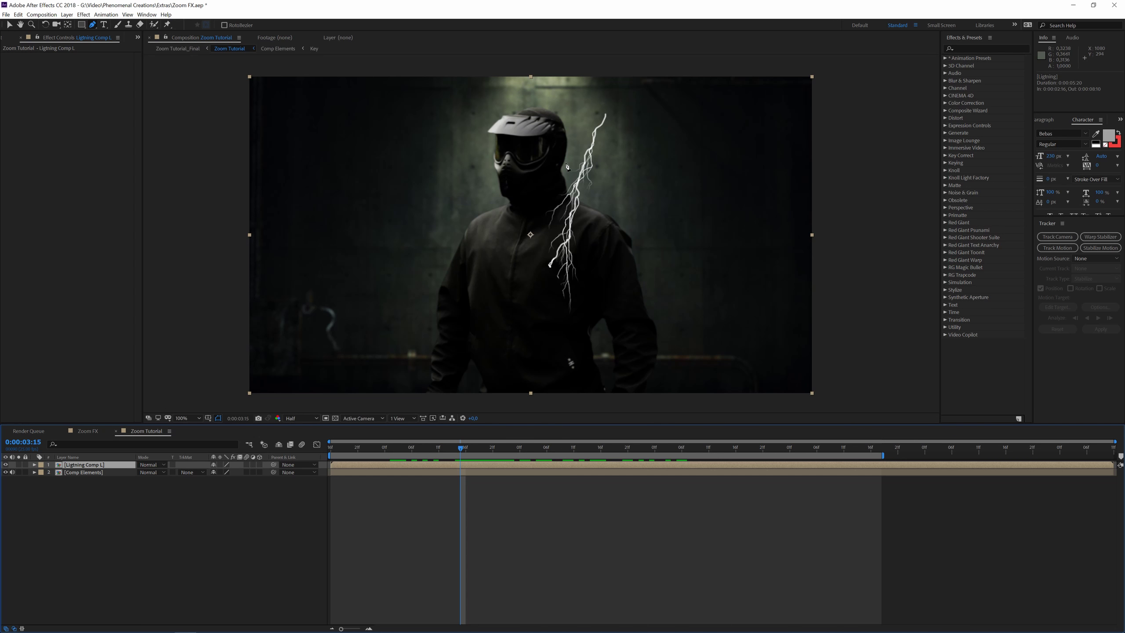
Step: Draw a closed Pen mask on Lightning Comp L around the figure's upper chest, shoulder and arm on the lightning's side
left_click(551, 232)
left_click(563, 202)
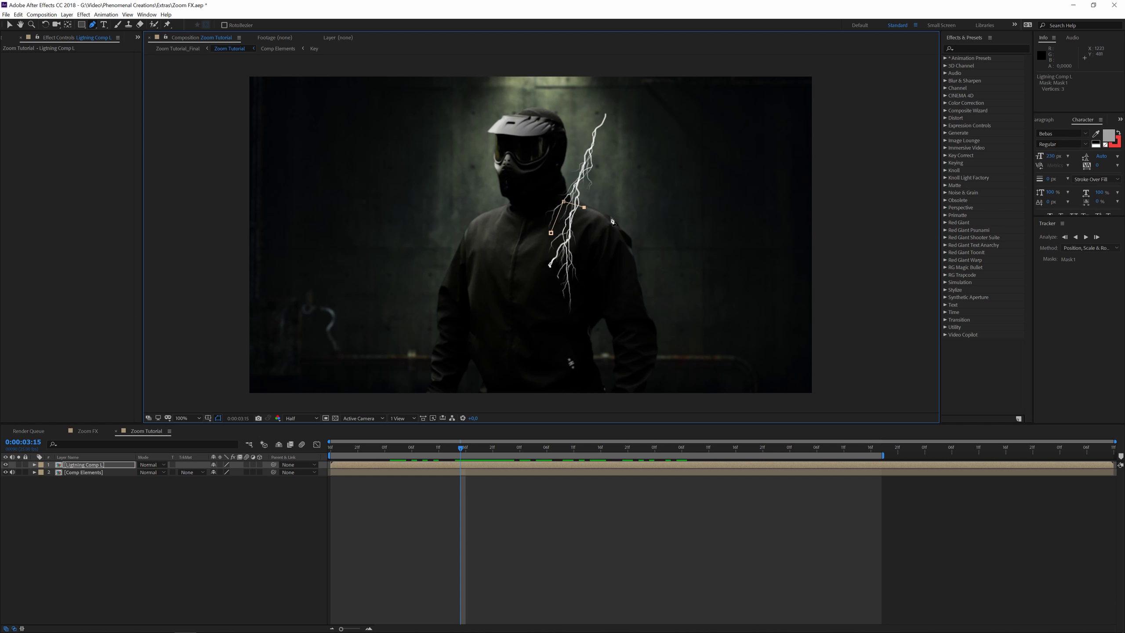
left_click(648, 315)
left_click(657, 358)
left_click(642, 387)
left_click(618, 395)
left_click(619, 365)
left_click(611, 331)
left_click(594, 318)
left_click(552, 334)
left_click(568, 346)
left_click(566, 302)
left_click(578, 274)
left_click(565, 257)
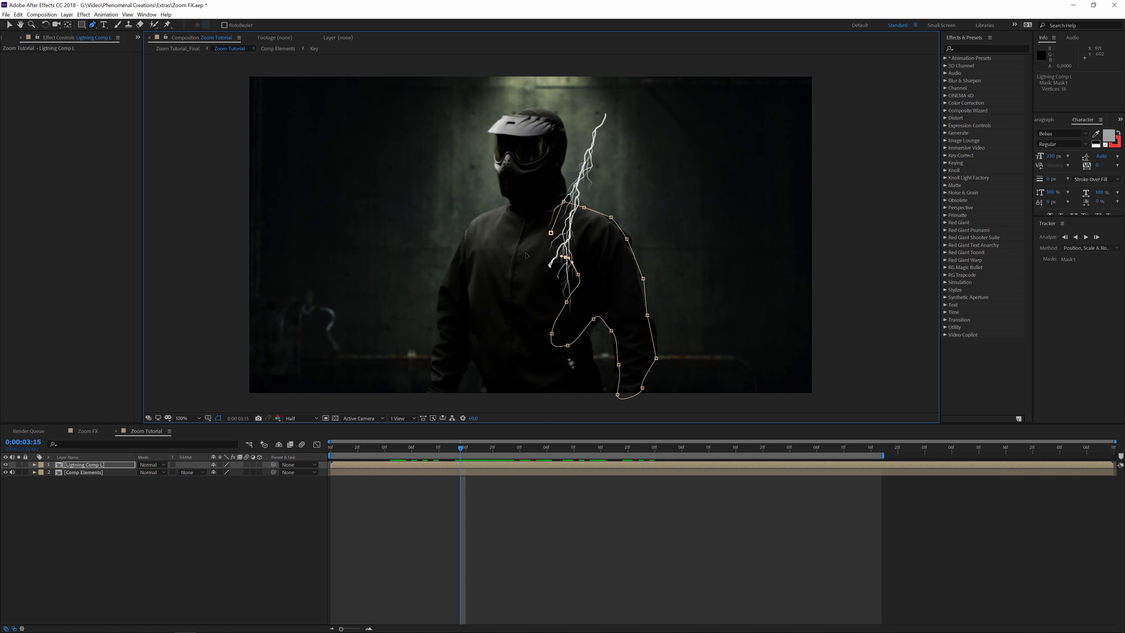
left_click(530, 253)
left_click(524, 216)
left_click(554, 203)
left_click(551, 232)
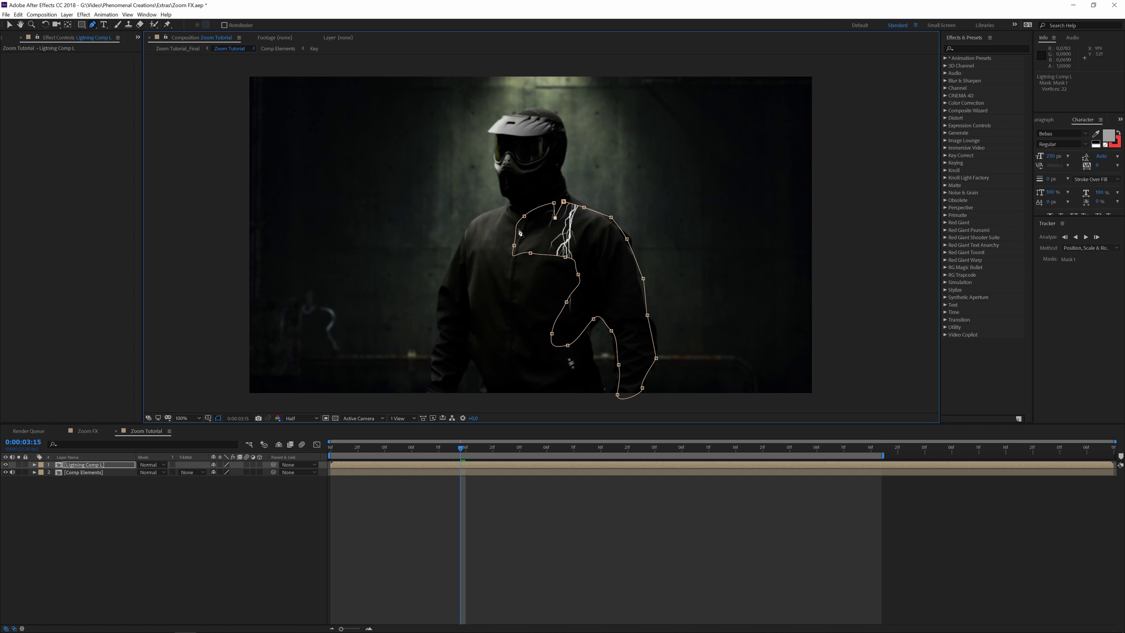
Step: Feather the Lightning Comp L mask by 46 pixels and set its mask expansion to -24 pixels
key("f")
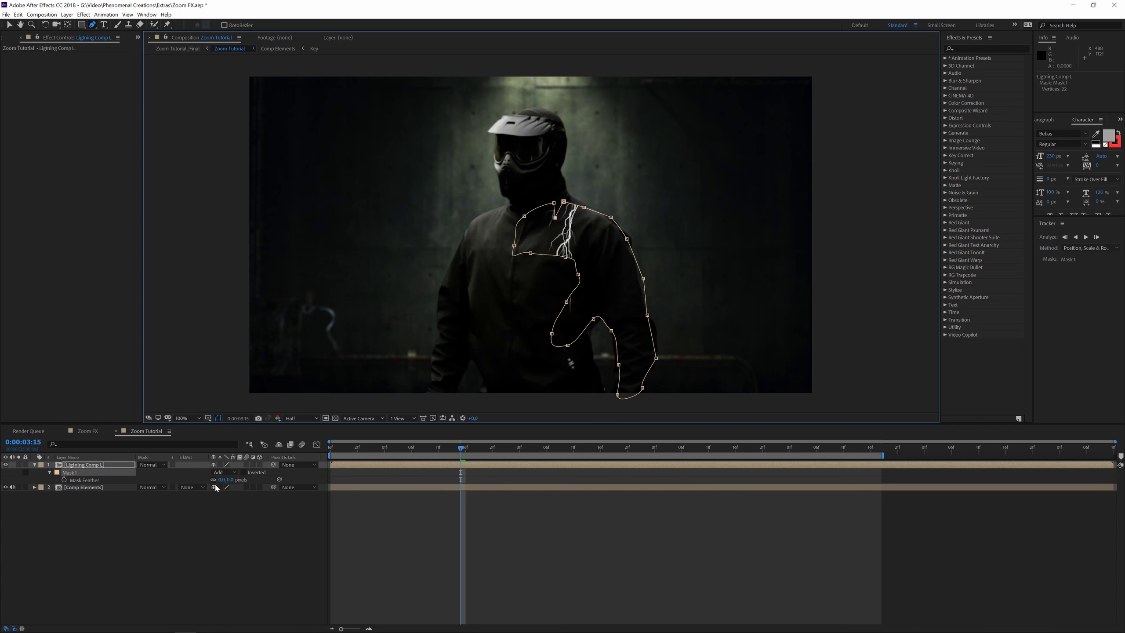
left_click_drag(220, 481, 223, 482)
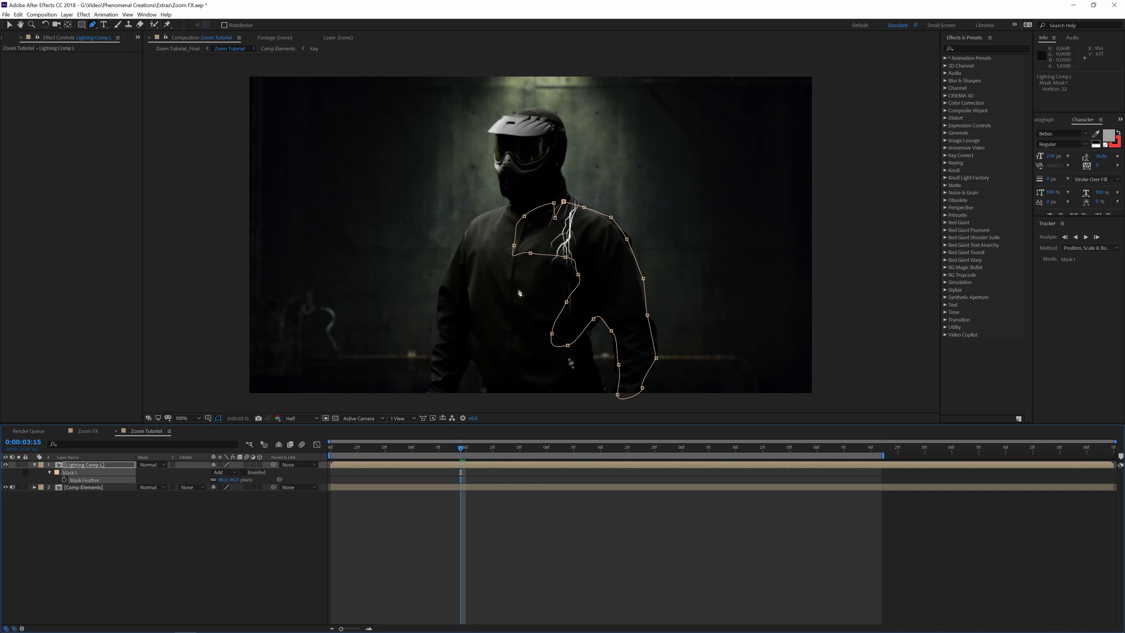
key("f")
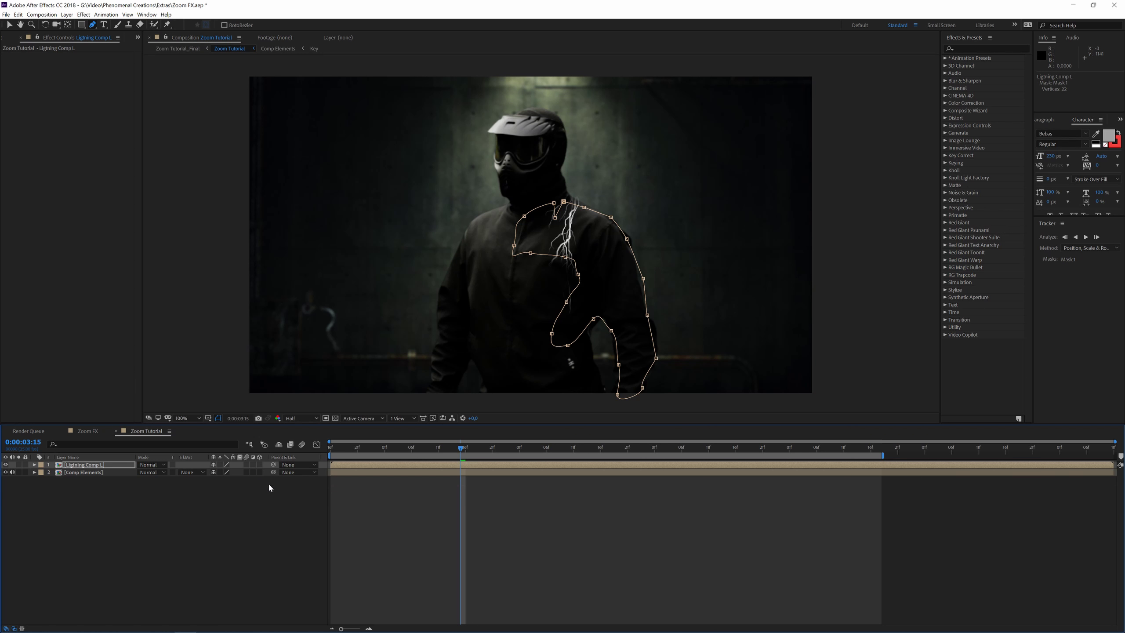
key("f")
key("f")
key("m")
key("m")
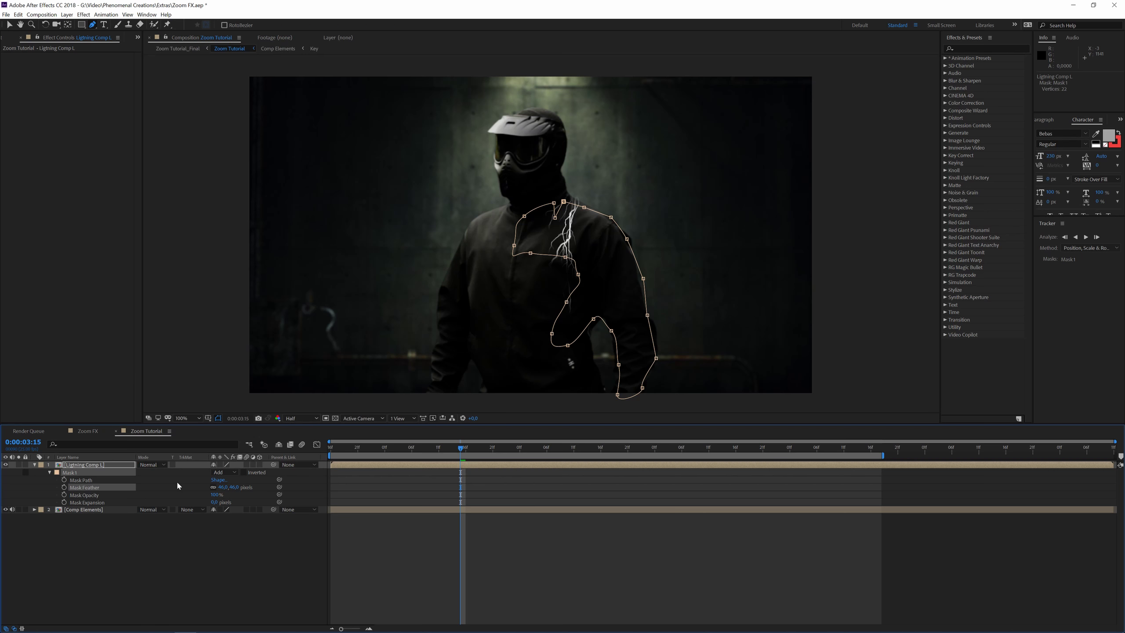
left_click(96, 504)
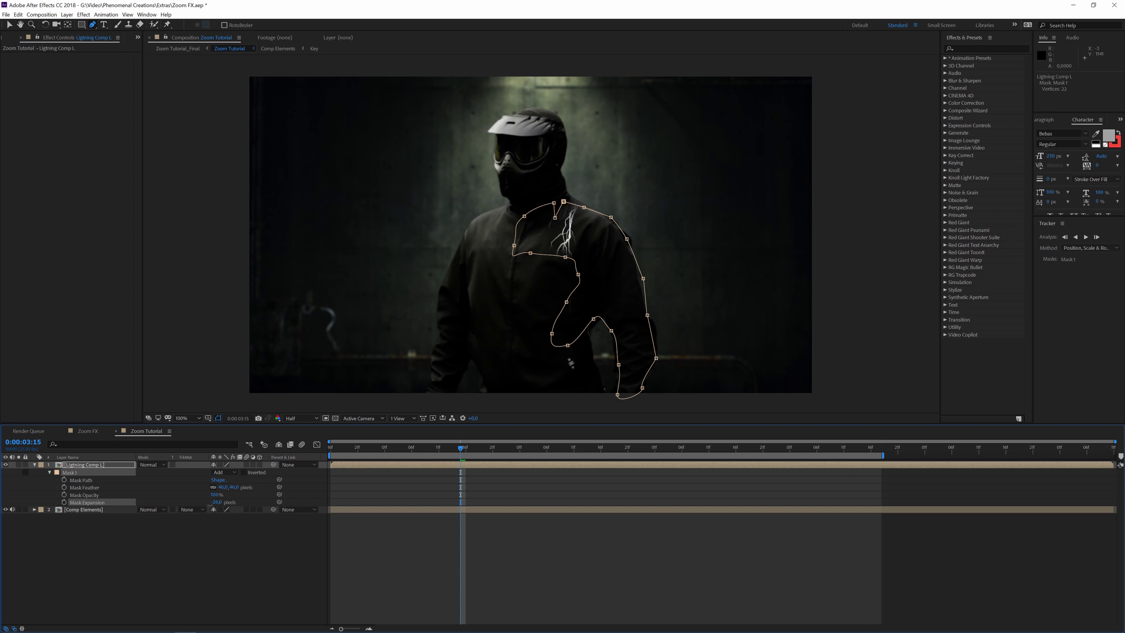
left_click(227, 539)
Step: Preview the masked lightning on the figure's shoulder from the start of the work area
left_click(332, 451)
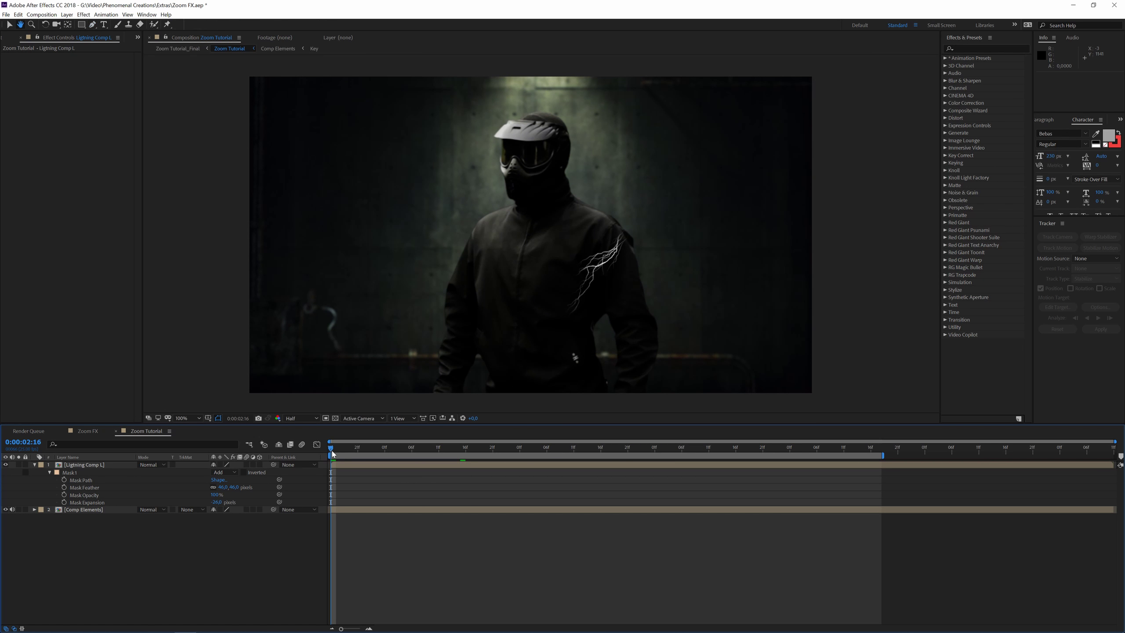
key("space")
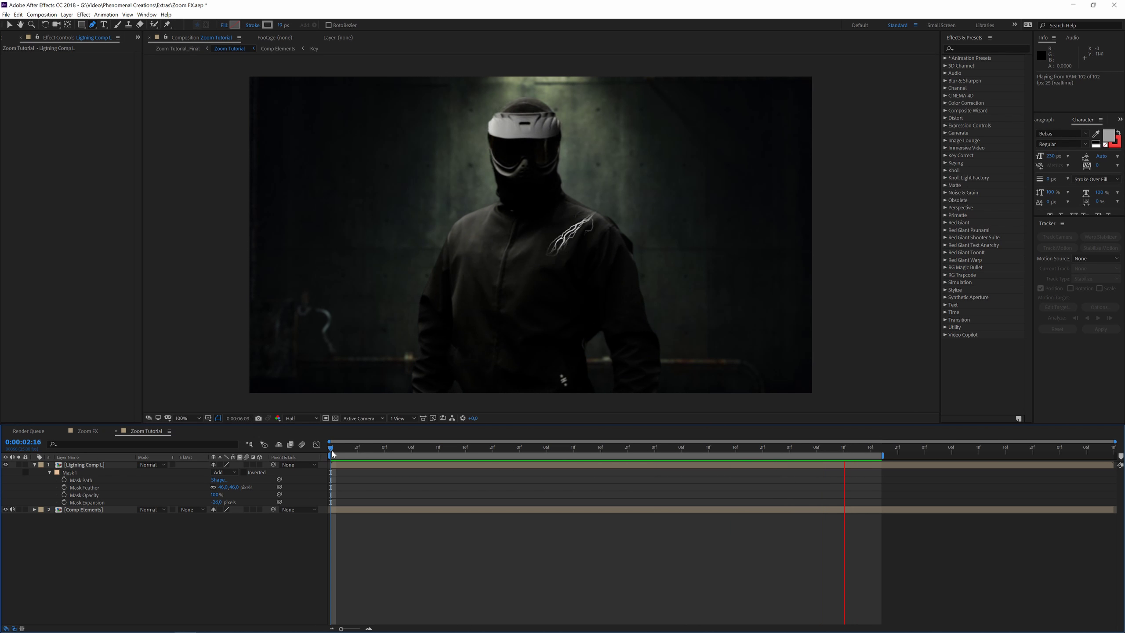
key("space")
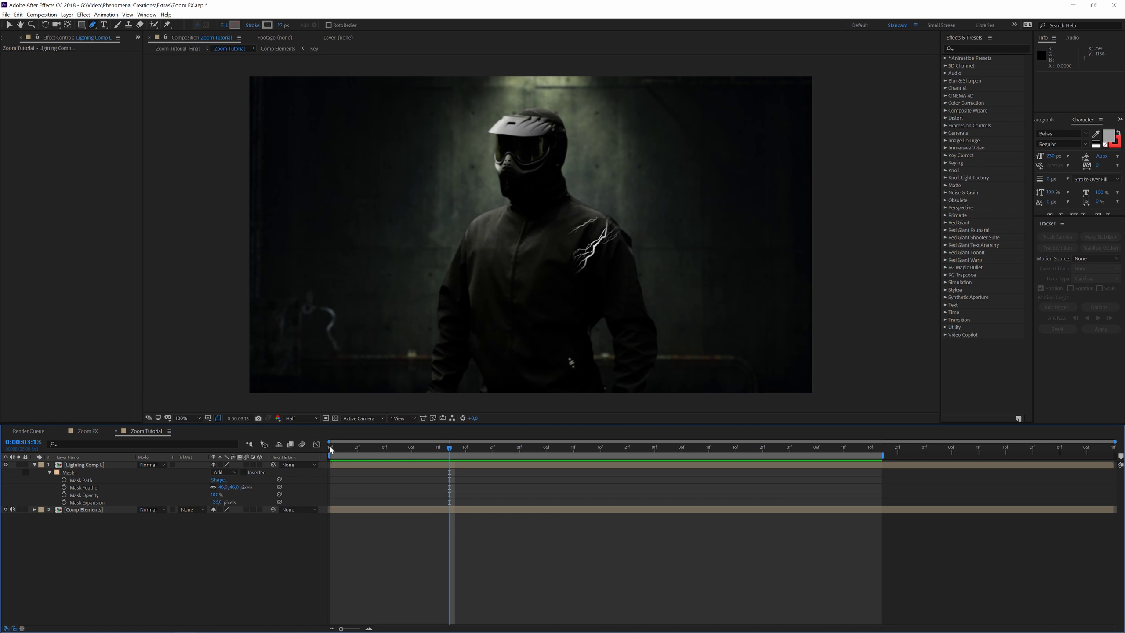
Step: Play the finished example in the Zoom FX composition for comparison and return to the Zoom Tutorial composition
left_click(91, 431)
left_click(336, 453)
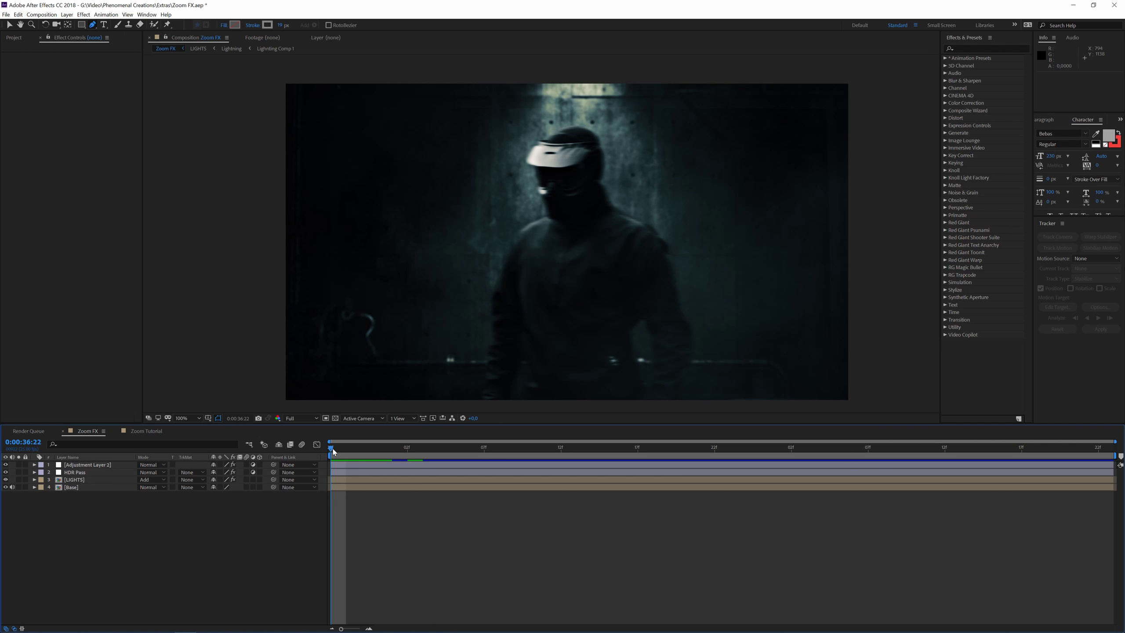
key("space")
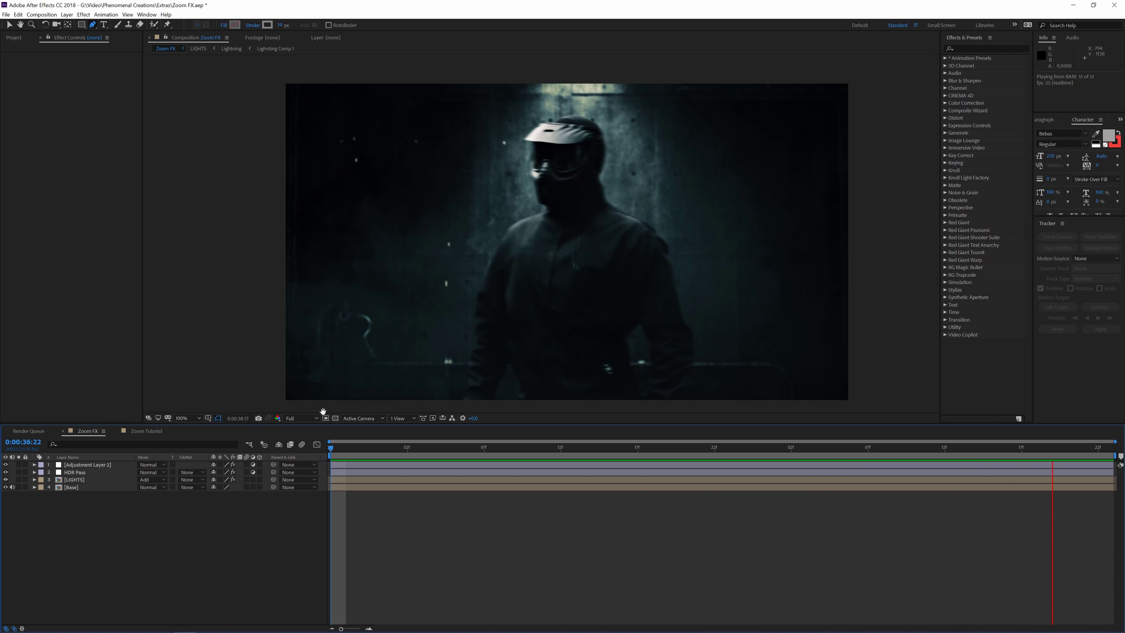
left_click(140, 432)
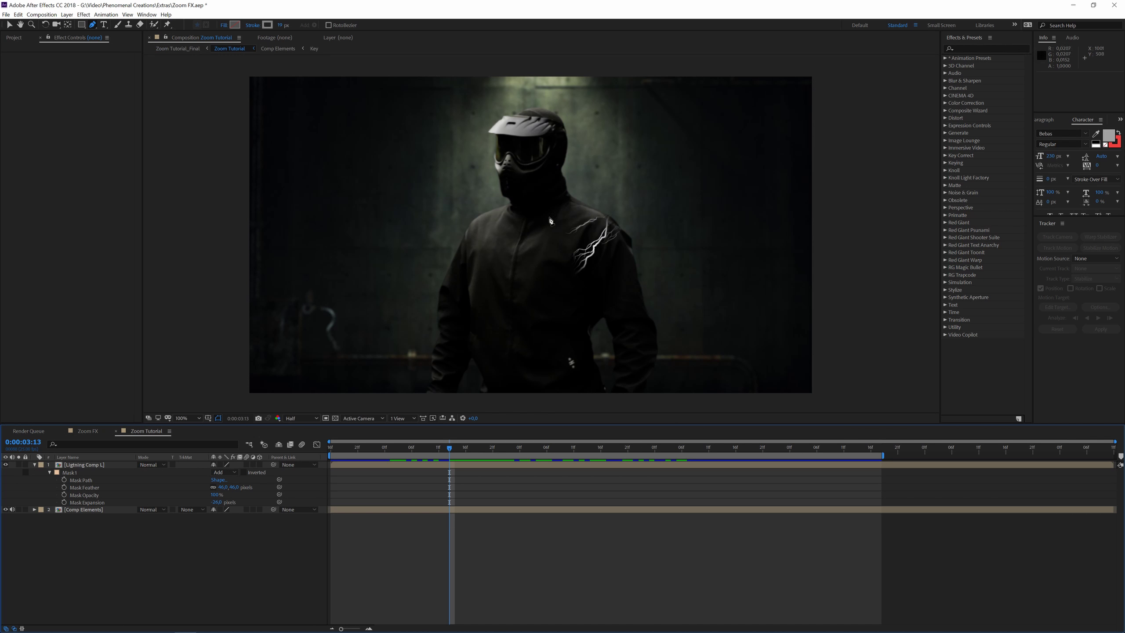
Step: Pull the Lightning Comp L mask's outer shoulder and upper-arm points inward, closer to the chest, and preview the result
left_click(94, 465)
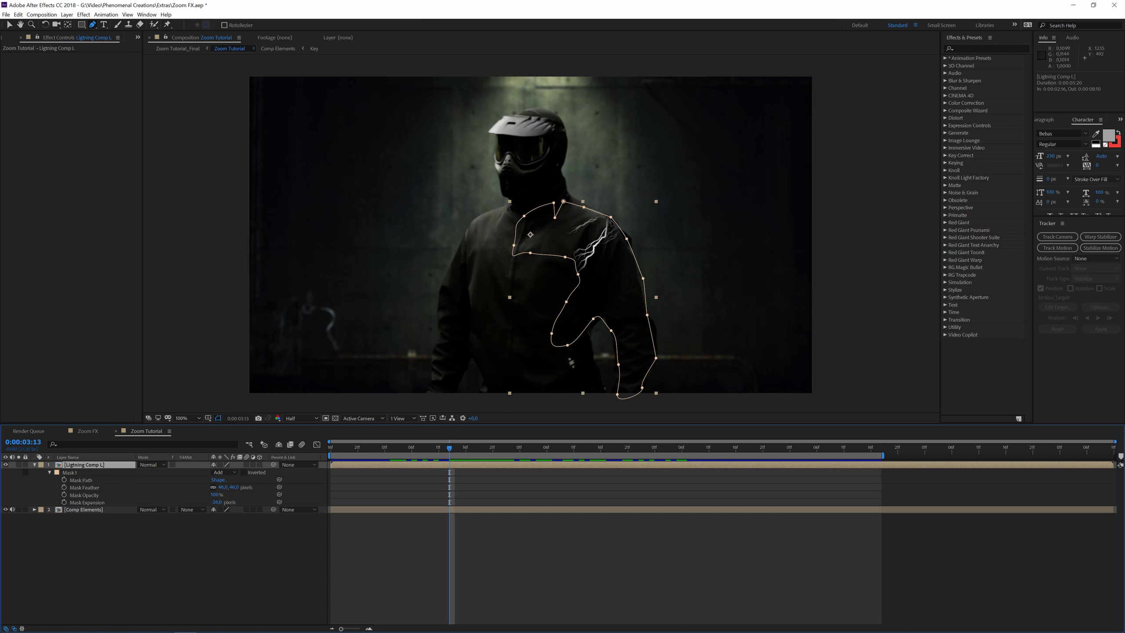
left_click_drag(611, 217, 643, 295)
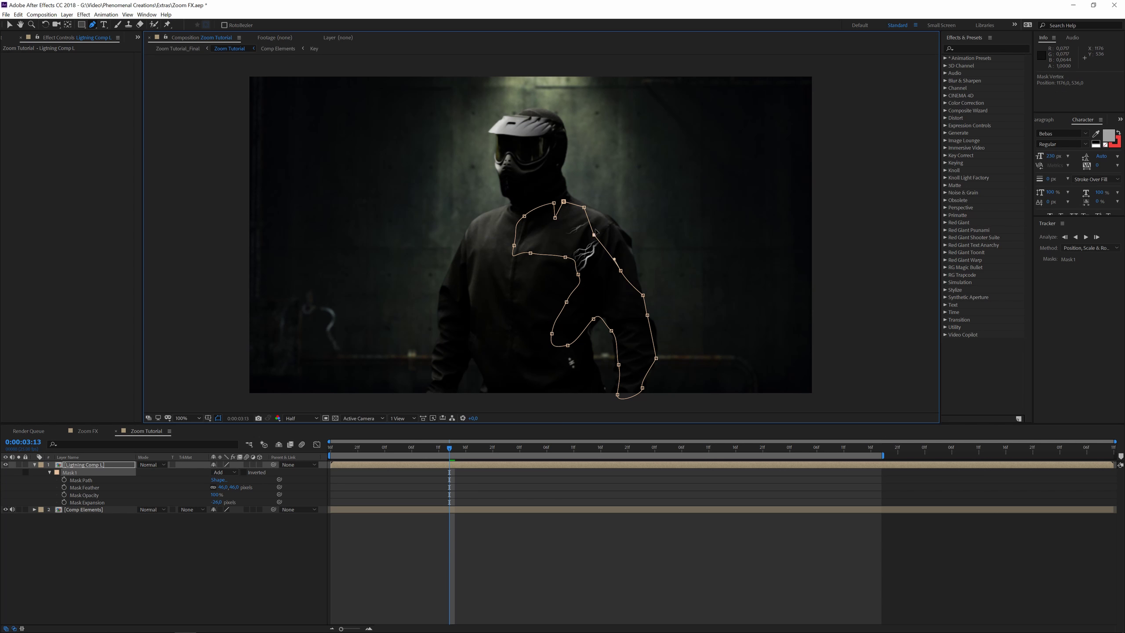
left_click_drag(594, 234, 580, 207)
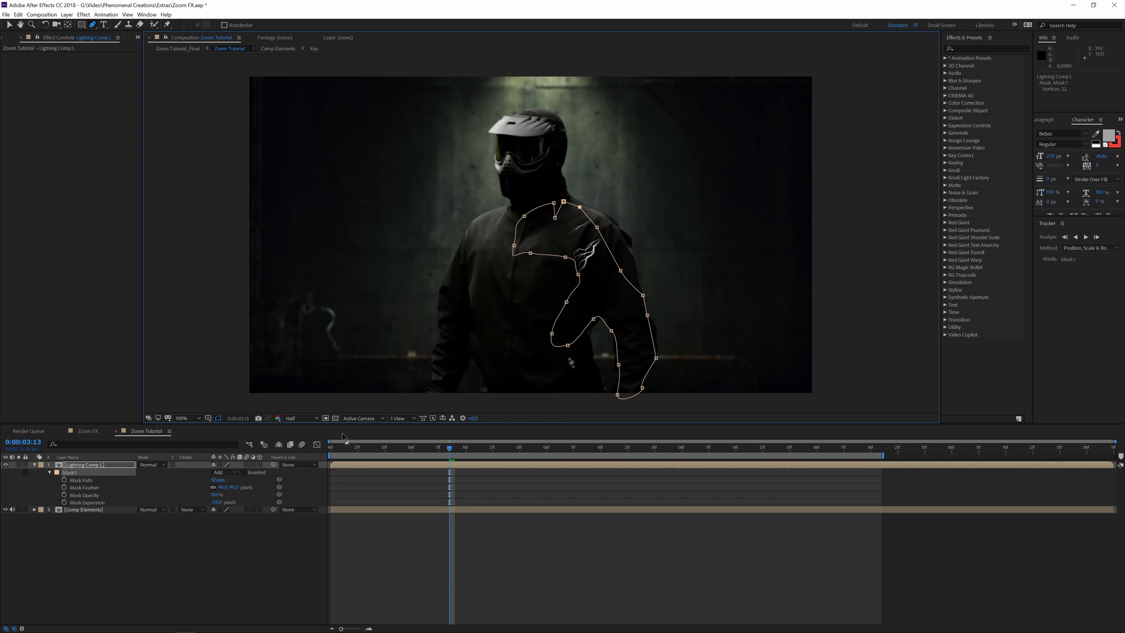
key("space")
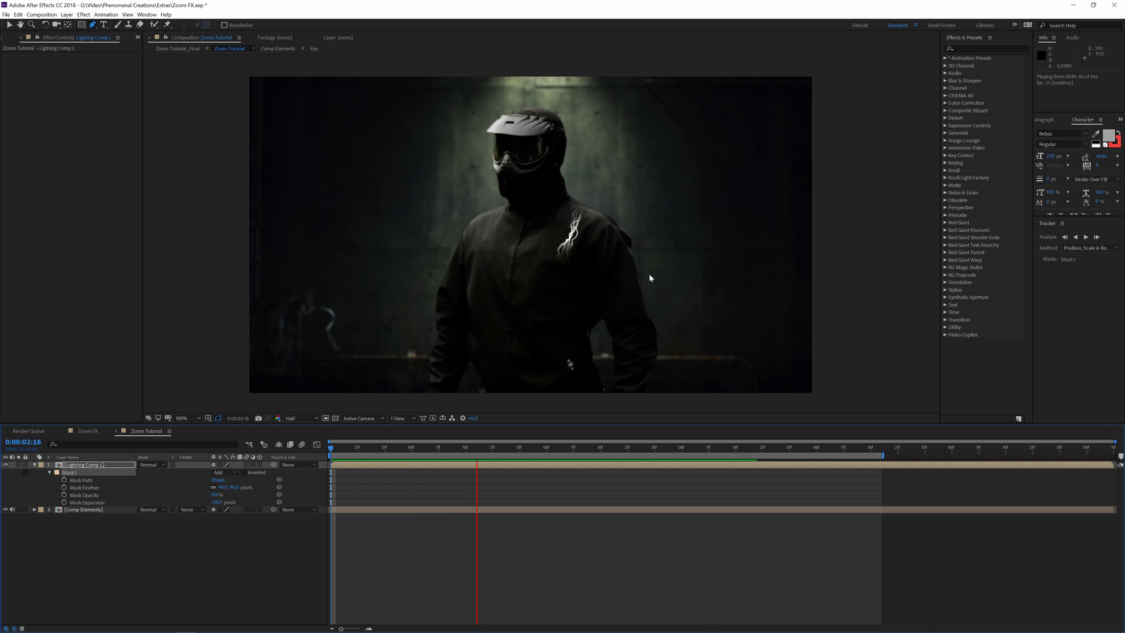
key("space")
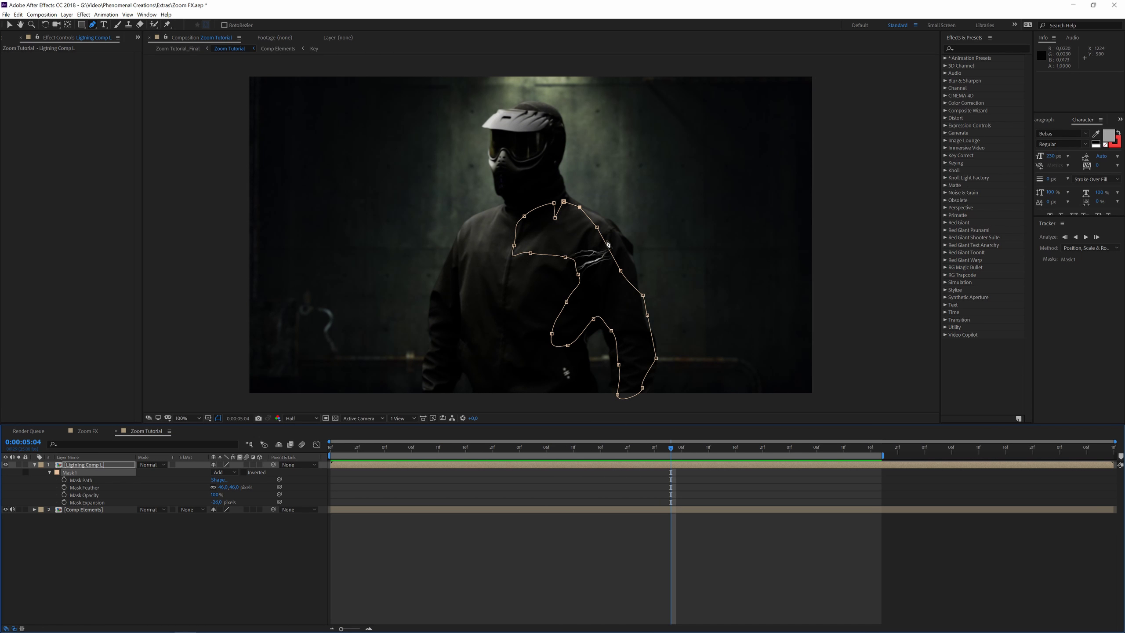
Step: Move the mask's outer points back out to follow the figure's shoulder line and preview the masked lightning
left_click_drag(621, 272, 605, 220)
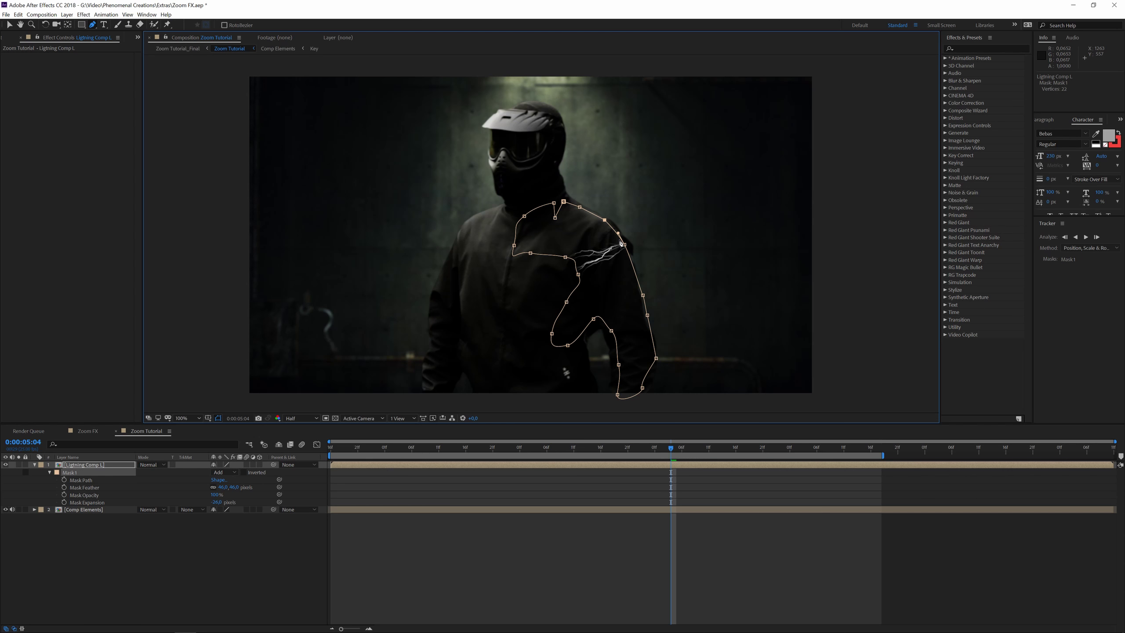
left_click(351, 448)
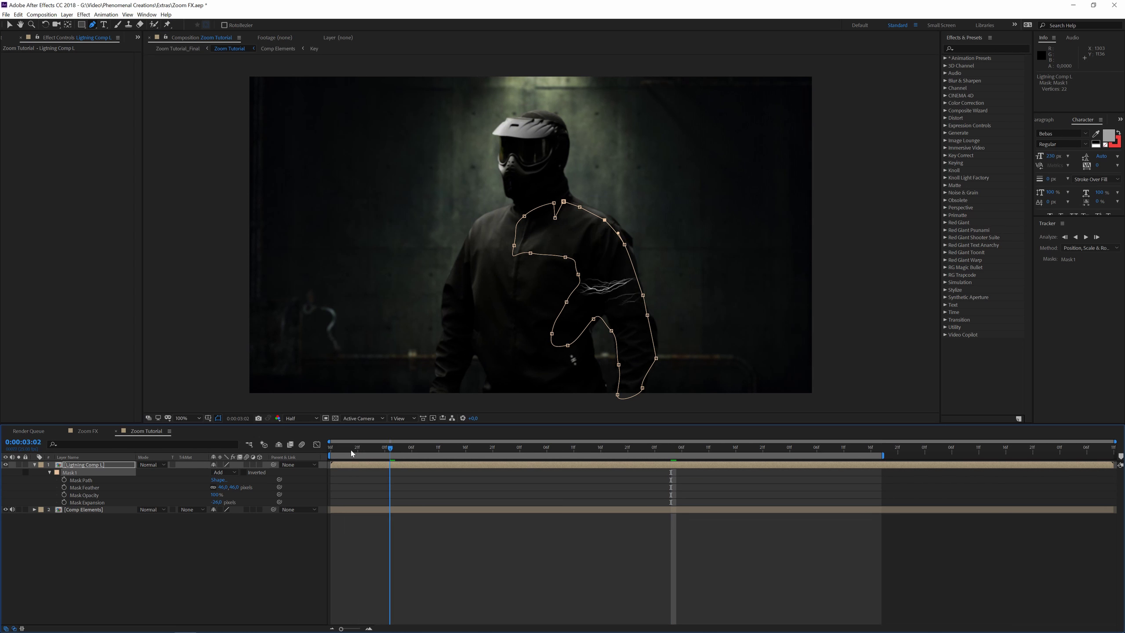
key("space")
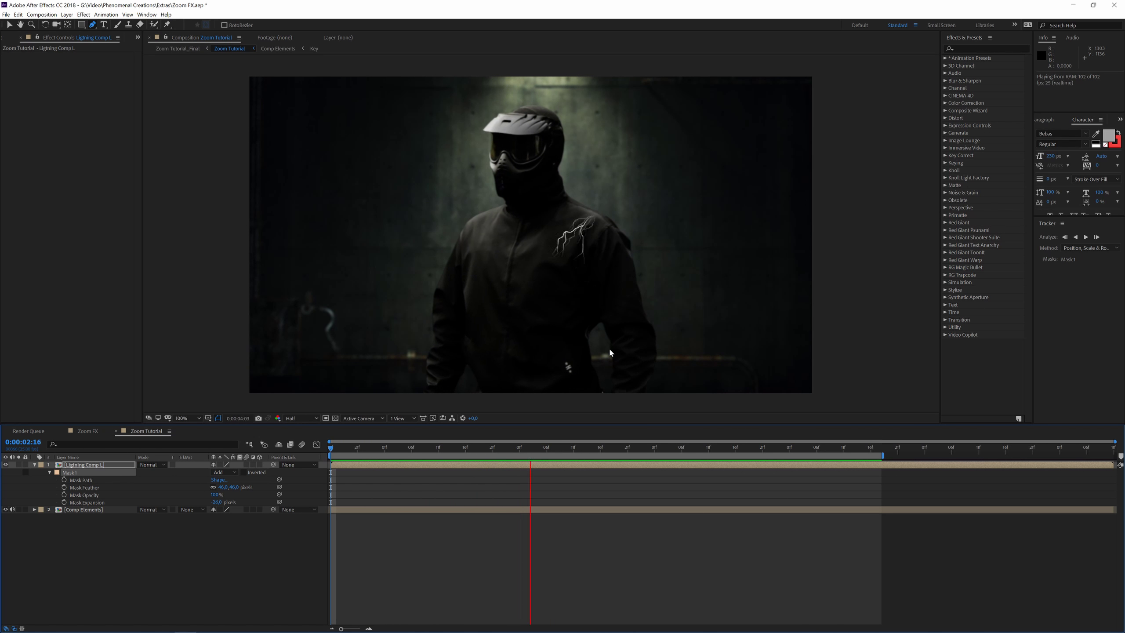
key("space")
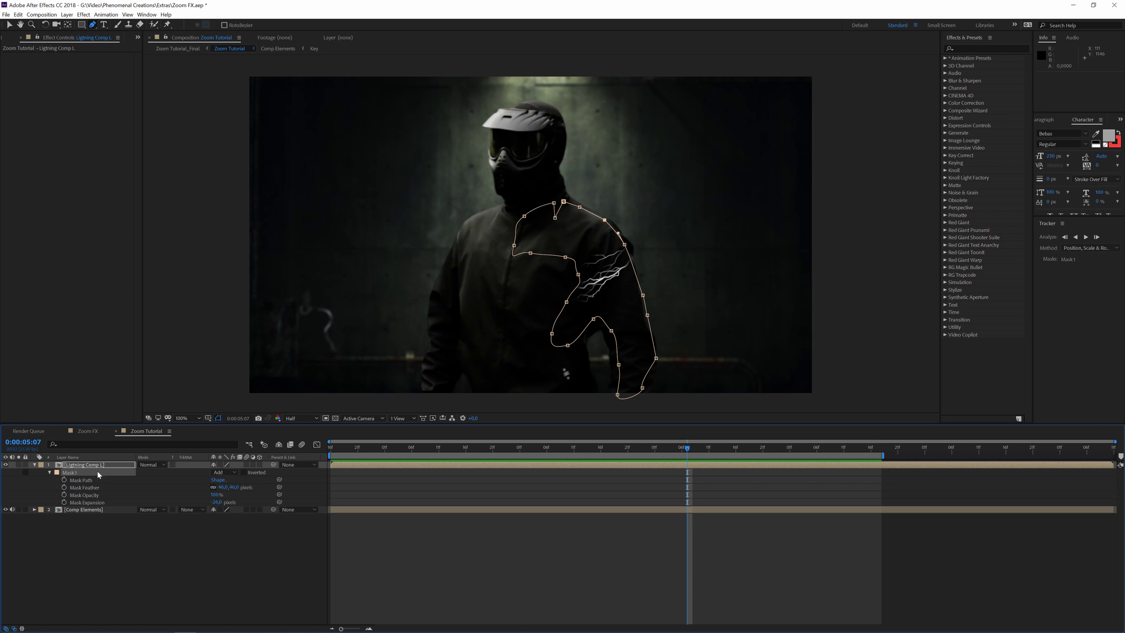
Step: Open the Lightning Comp L composition and set the Advanced Lightning core color to bright blue (008AFF)
left_click(111, 466)
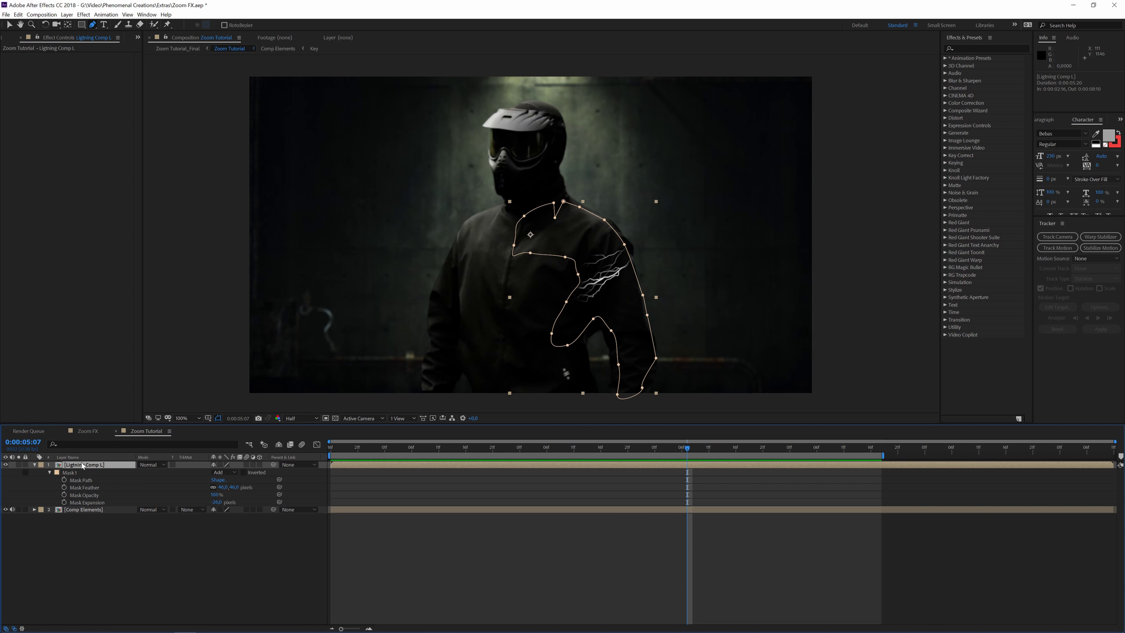
double_click(82, 466)
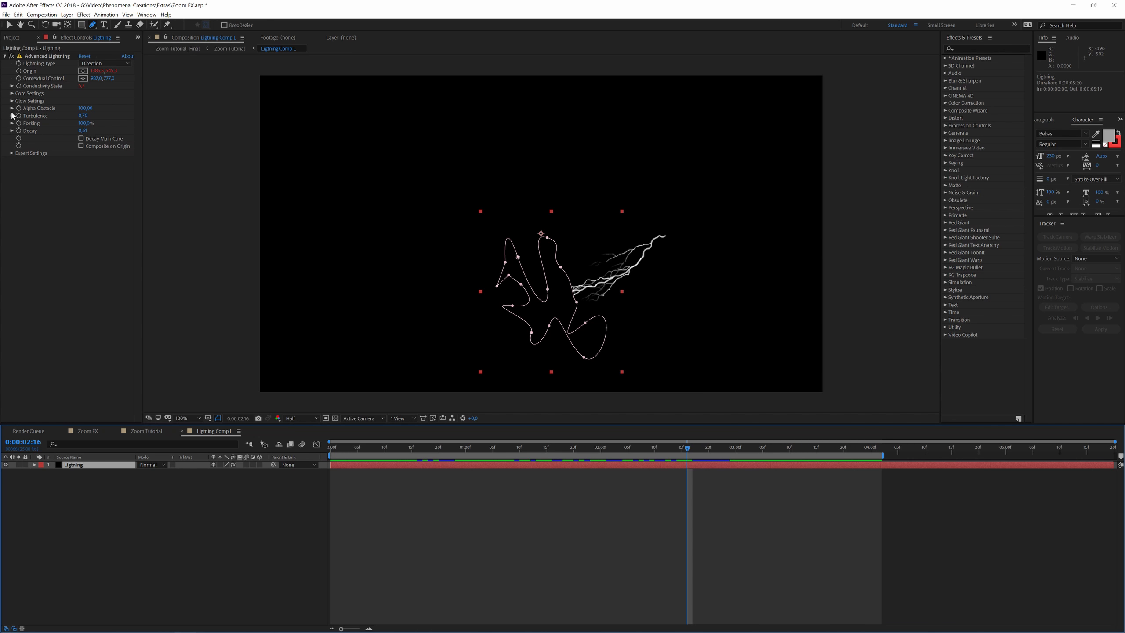
left_click(12, 93)
left_click(82, 116)
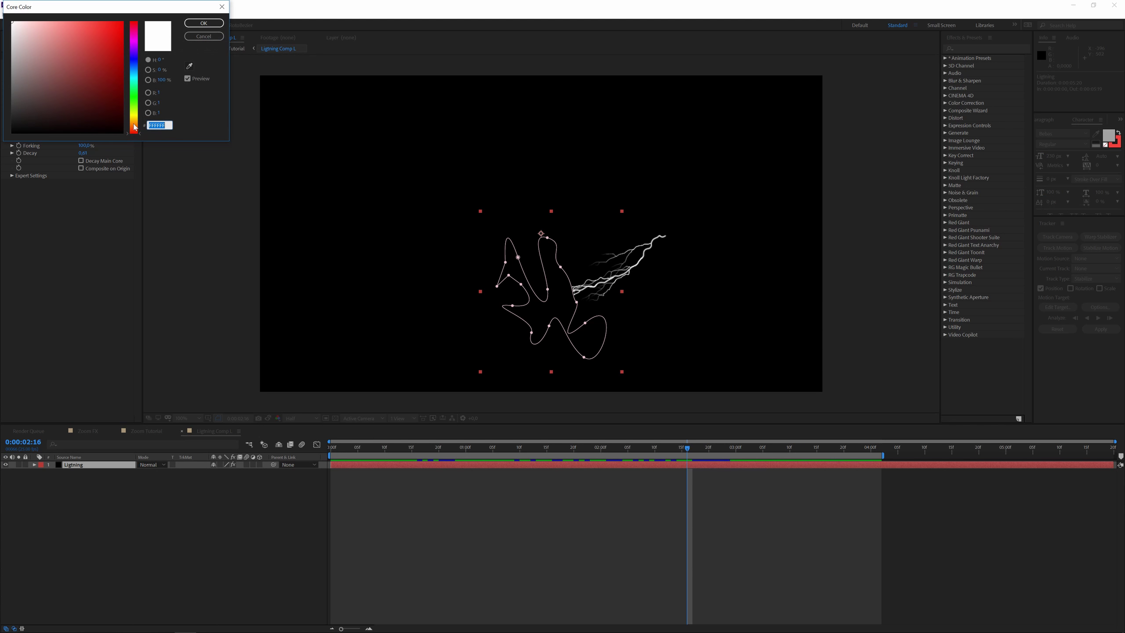
left_click(133, 68)
left_click_drag(120, 25, 126, 13)
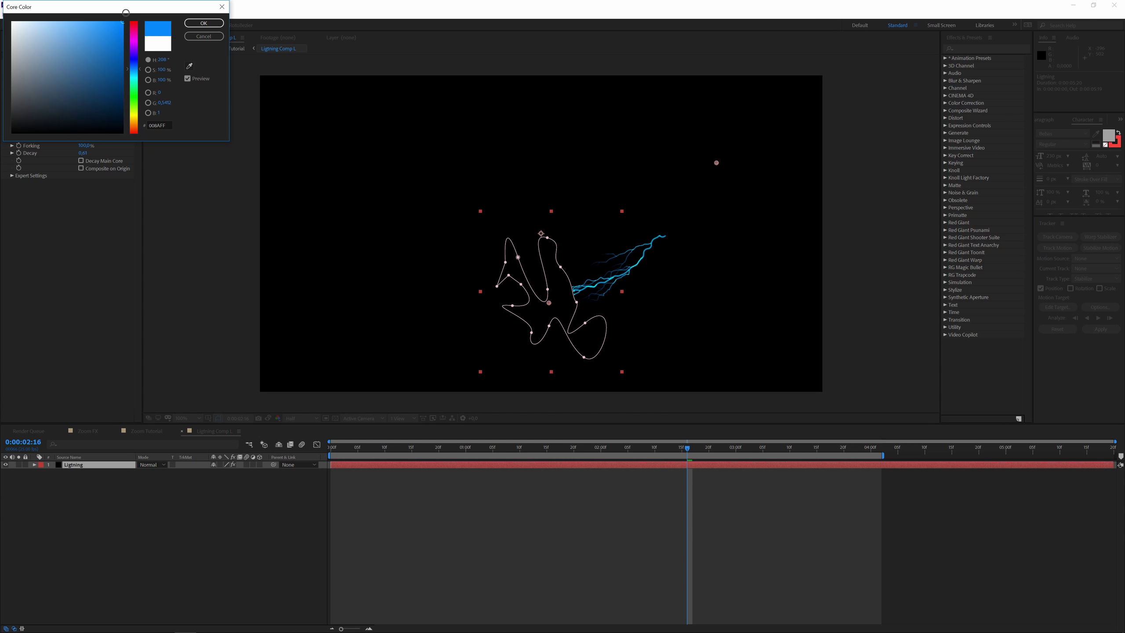
left_click(189, 24)
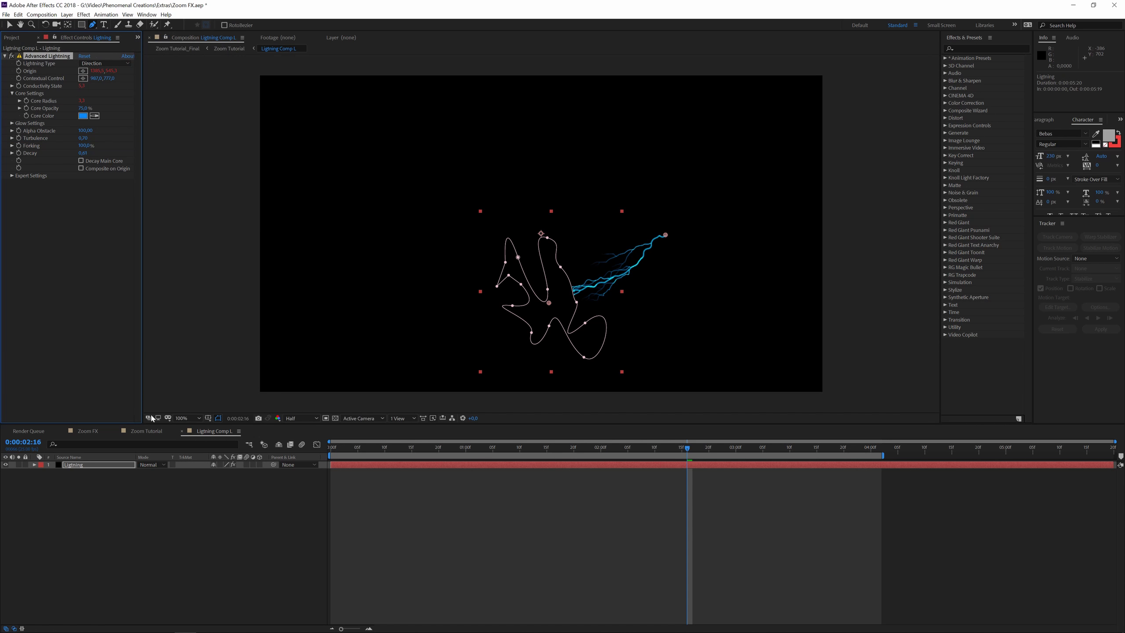
Step: Return to the Zoom Tutorial composition and preview the blue lightning from near the start of the work area
left_click(149, 431)
left_click(336, 447)
key("space")
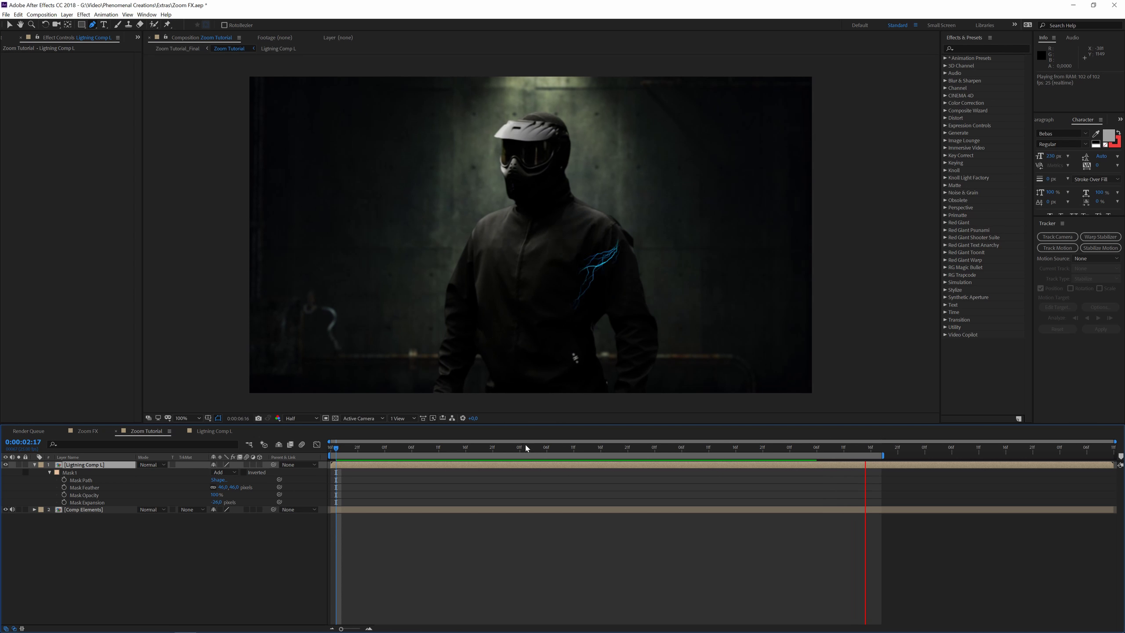
key("space")
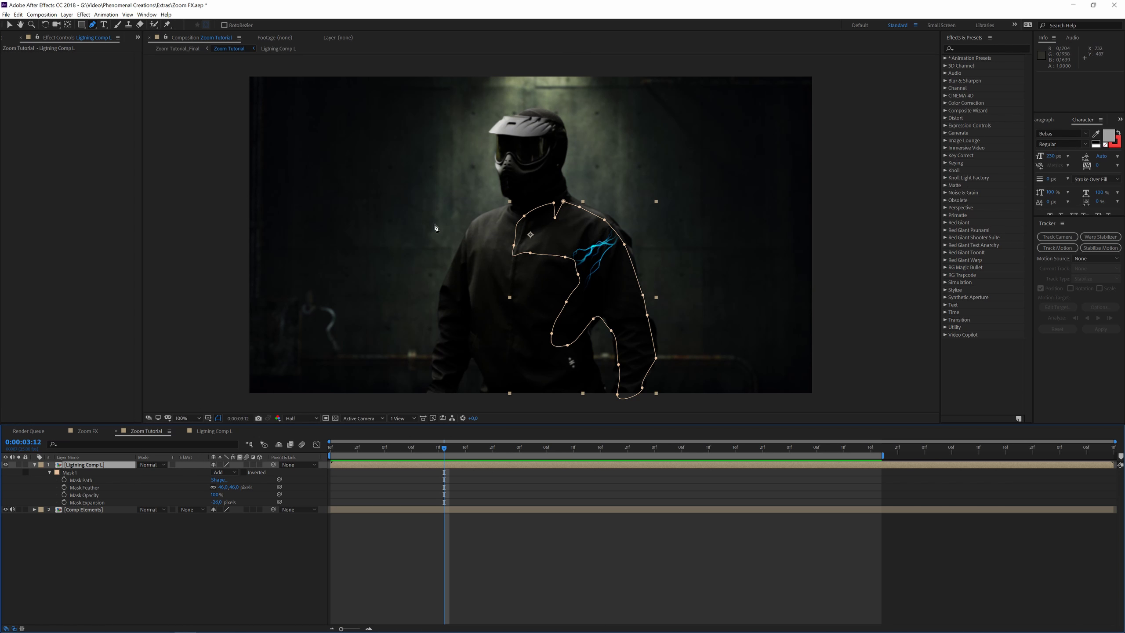
Step: Collapse the mask properties of Lightning Comp L in the timeline, keep that layer selected and activate the Selection tool
left_click(79, 533)
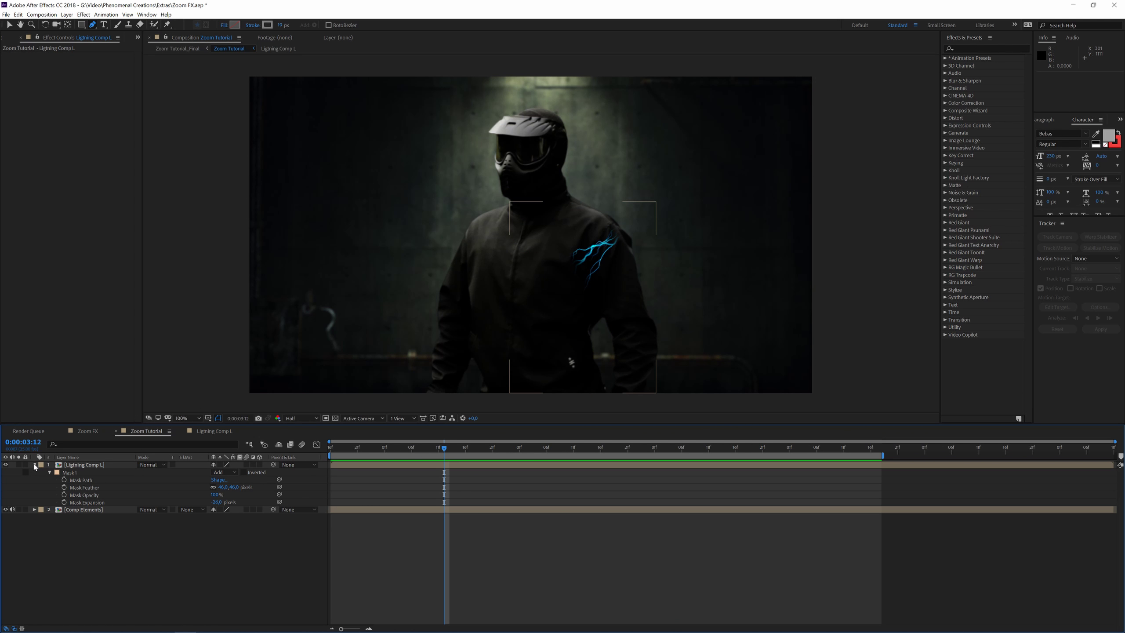
left_click(35, 465)
left_click(95, 466)
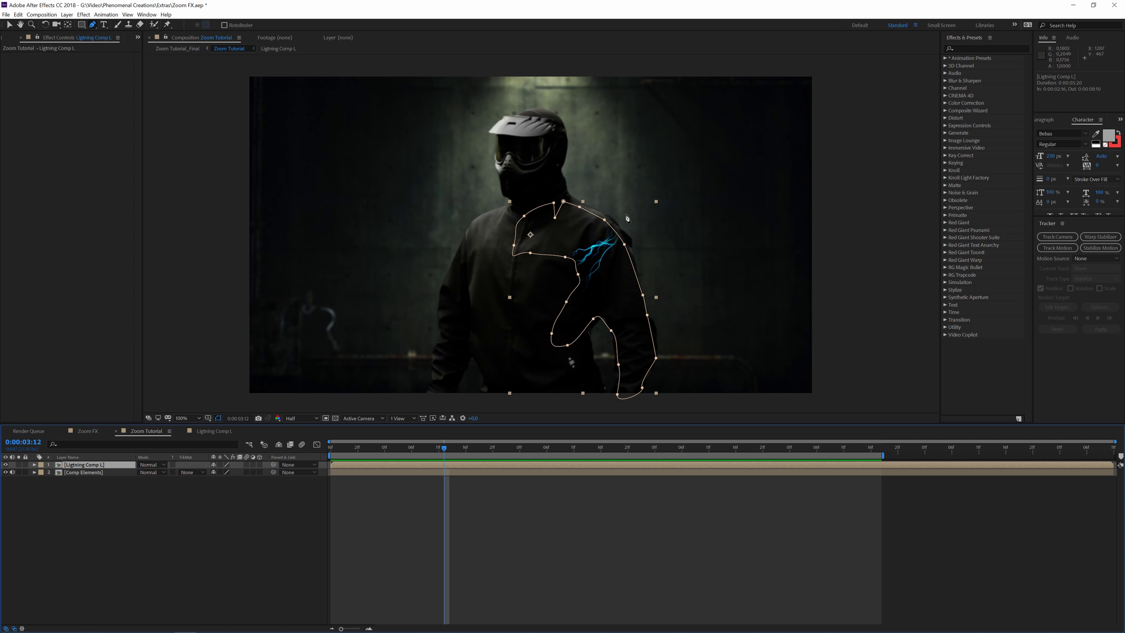
key("v")
Step: Duplicate the Lightning Comp L composition in the project, rename the copy Lightning Comp R and place it as the top layer in Zoom Tutorial
left_click(12, 39)
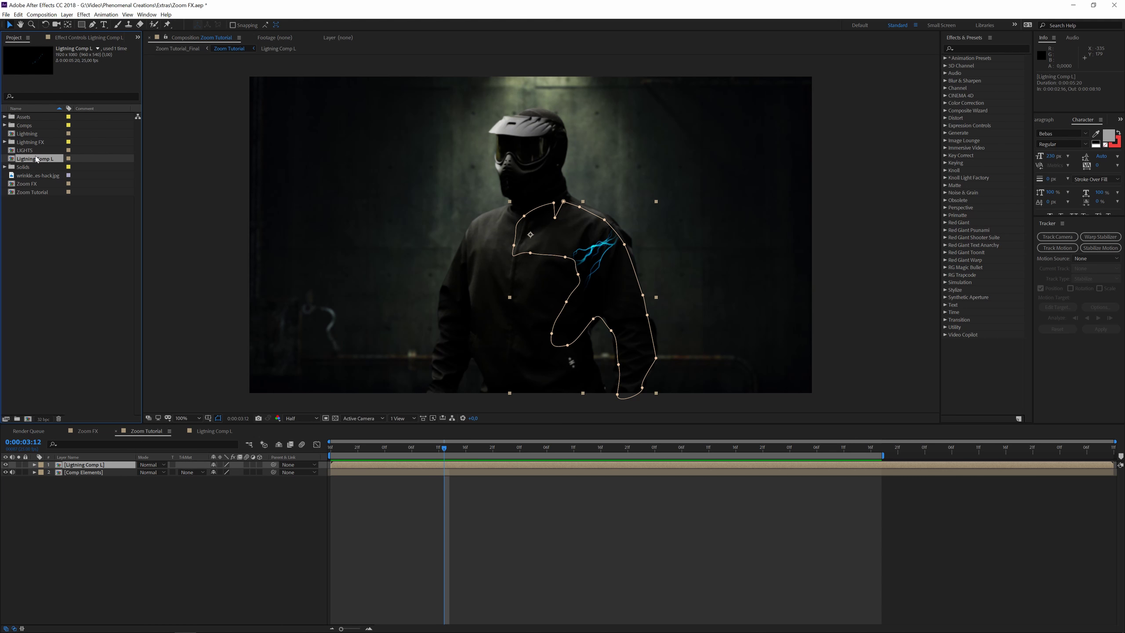
left_click(58, 247)
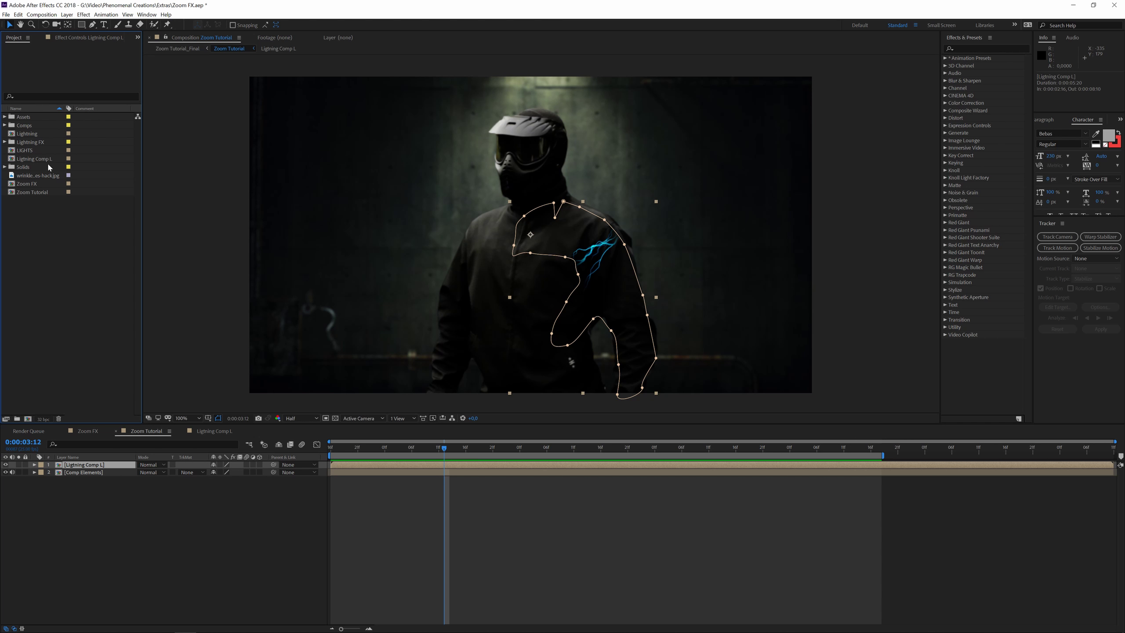
left_click(48, 160)
key("ctrl+d")
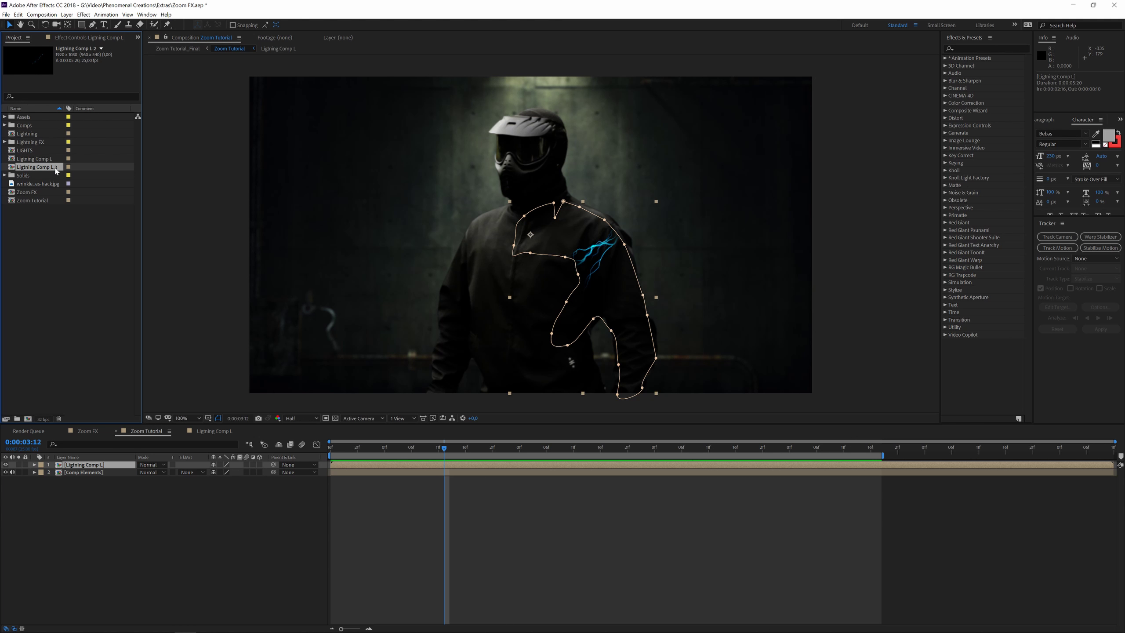
key("Return")
type("R")
key("Return")
left_click_drag(52, 167, 110, 466)
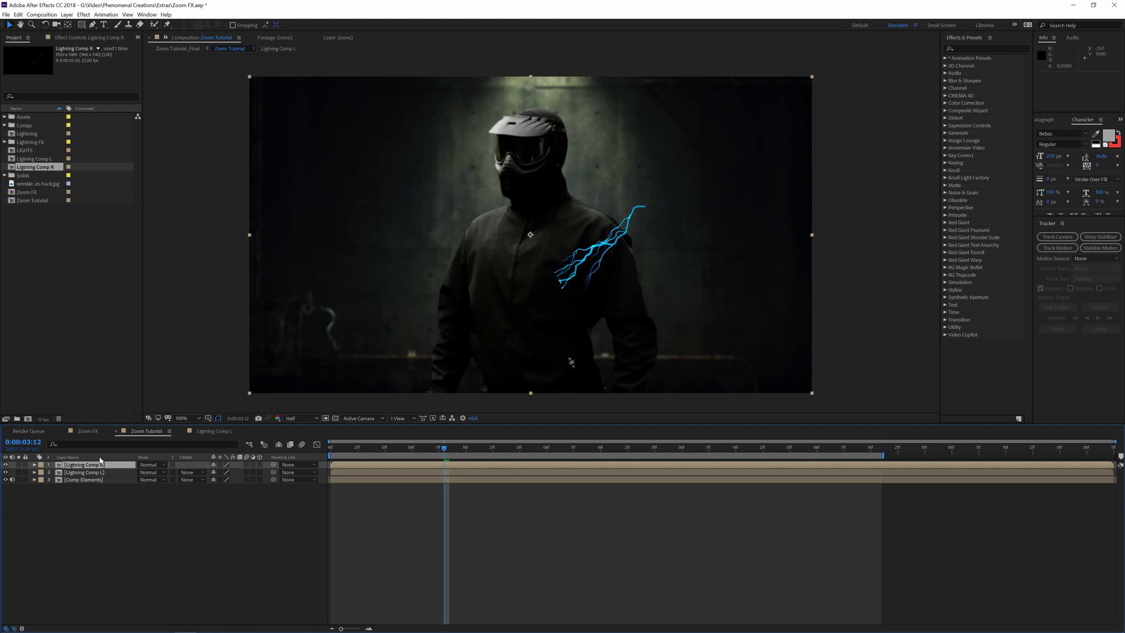
Step: Open Lightning Comp R and move the Advanced Lightning origin point up and across to the figure's opposite side
left_click(215, 429)
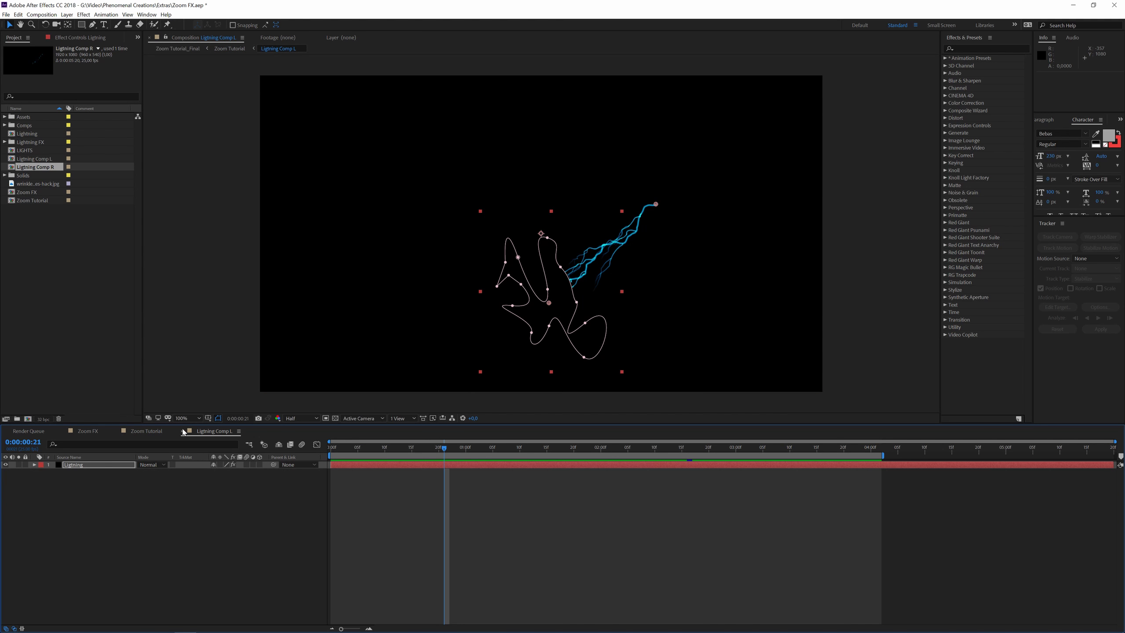
left_click(151, 432)
double_click(95, 463)
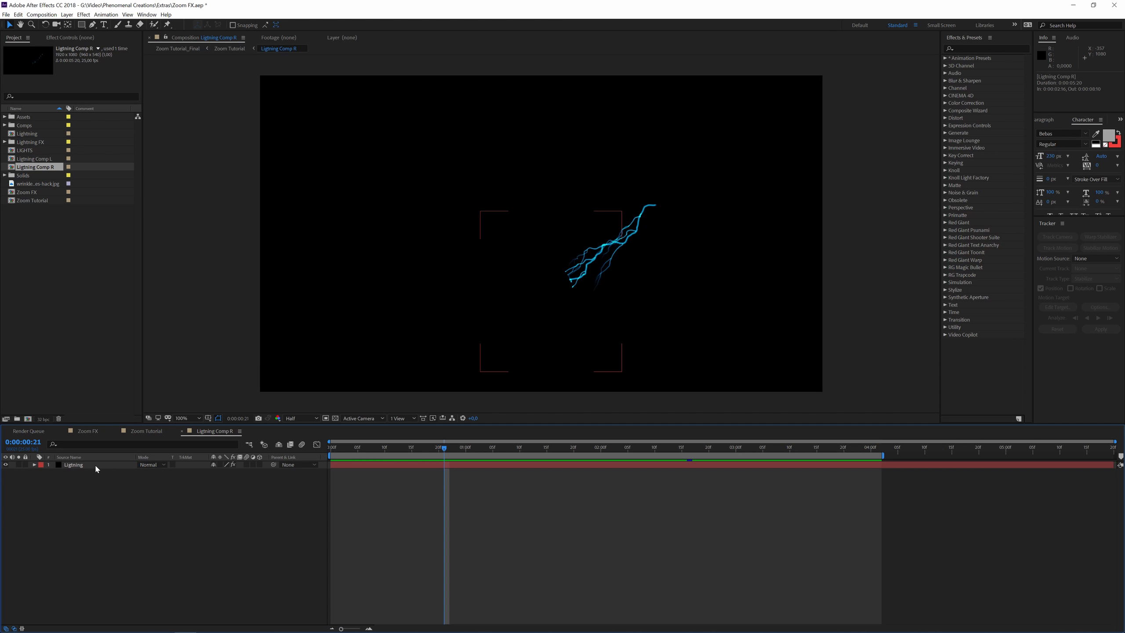
left_click(84, 465)
left_click(73, 39)
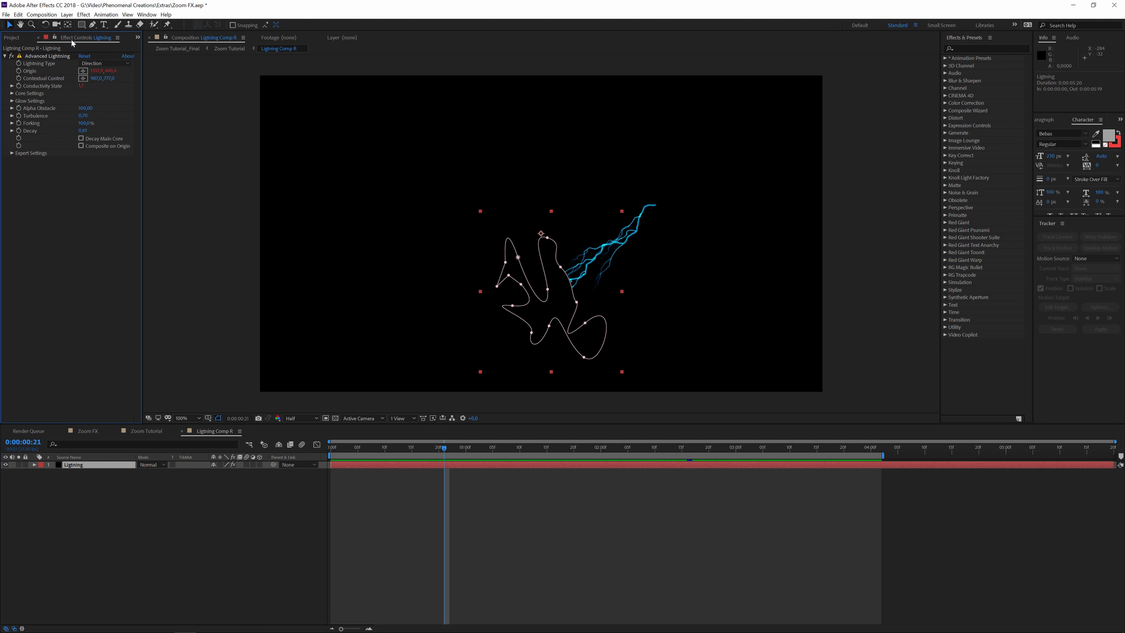
left_click(44, 56)
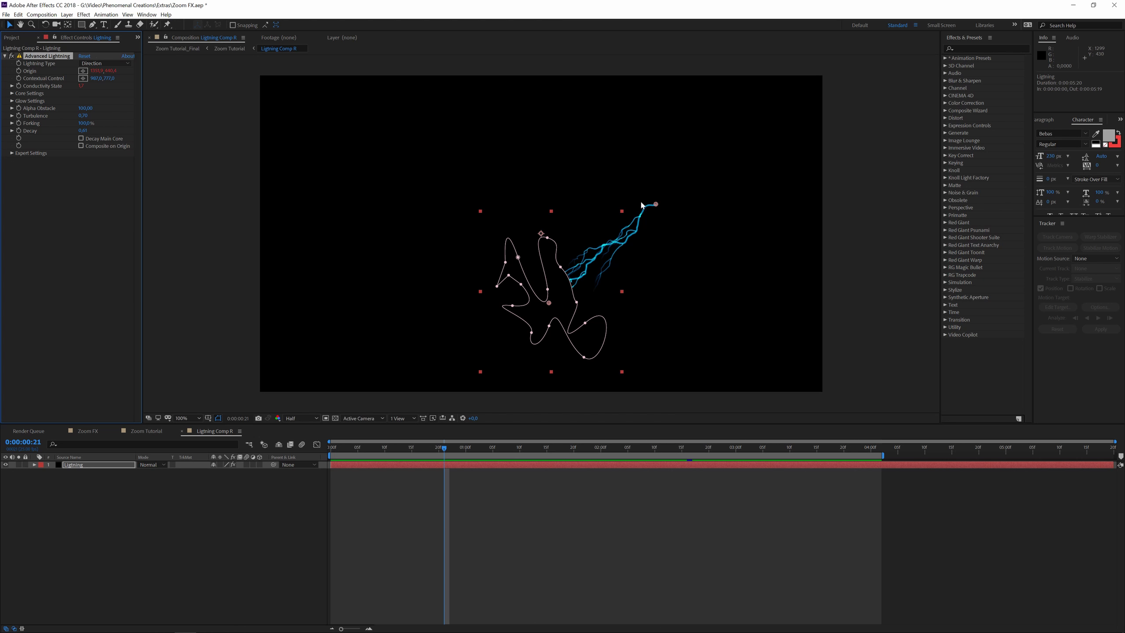
left_click_drag(656, 205, 402, 156)
Step: Return to the Zoom Tutorial composition and preview both lightning layers together from the start
left_click(147, 431)
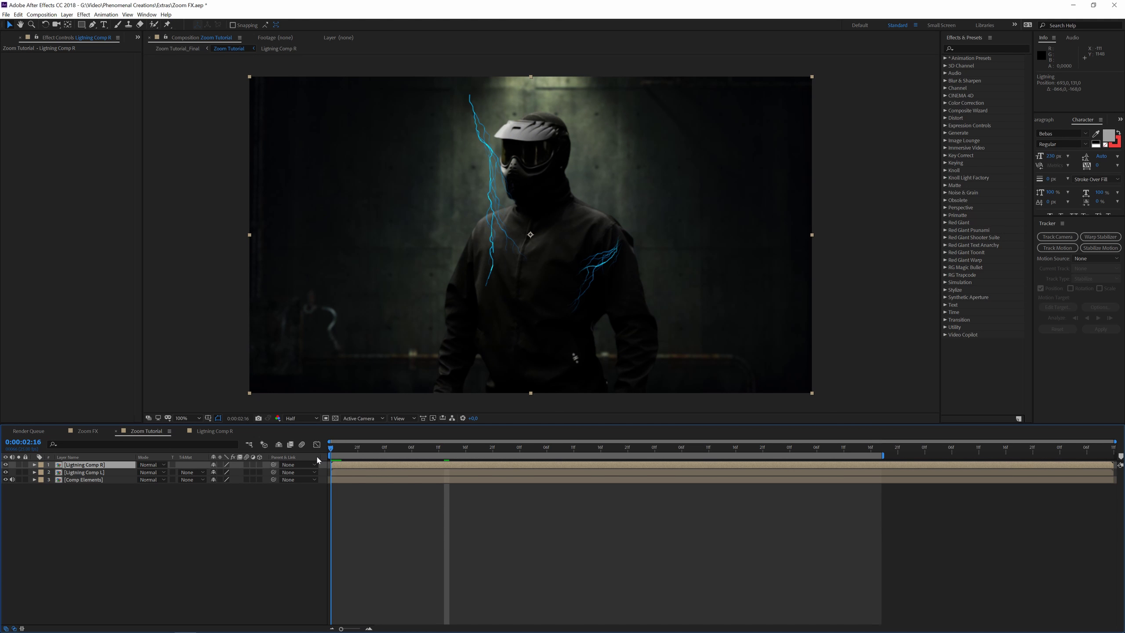
key("space")
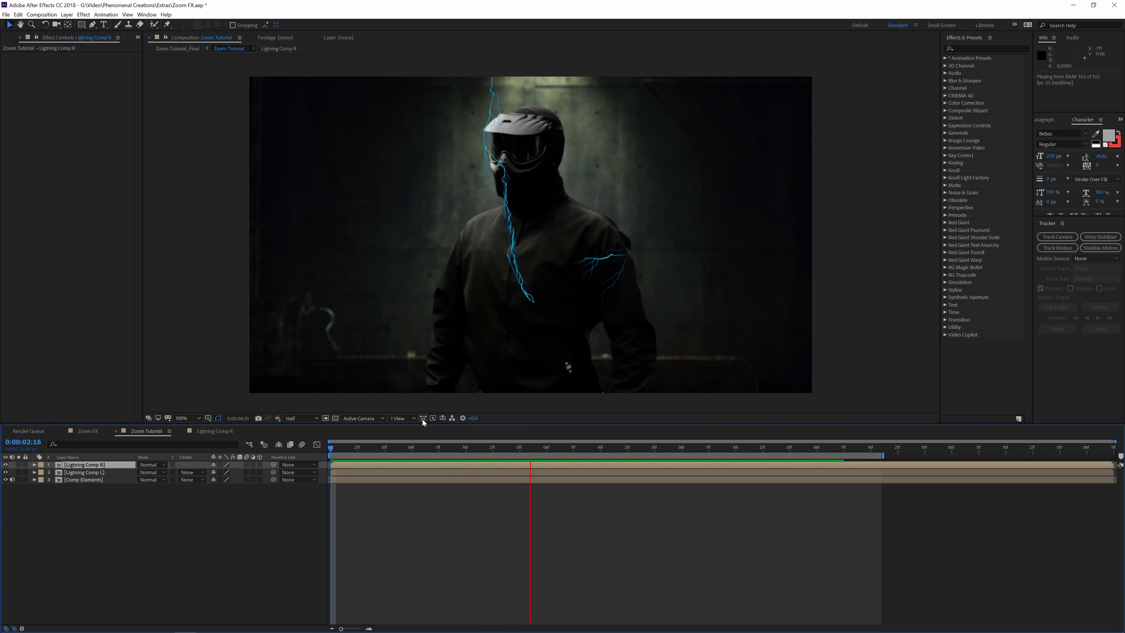
key("space")
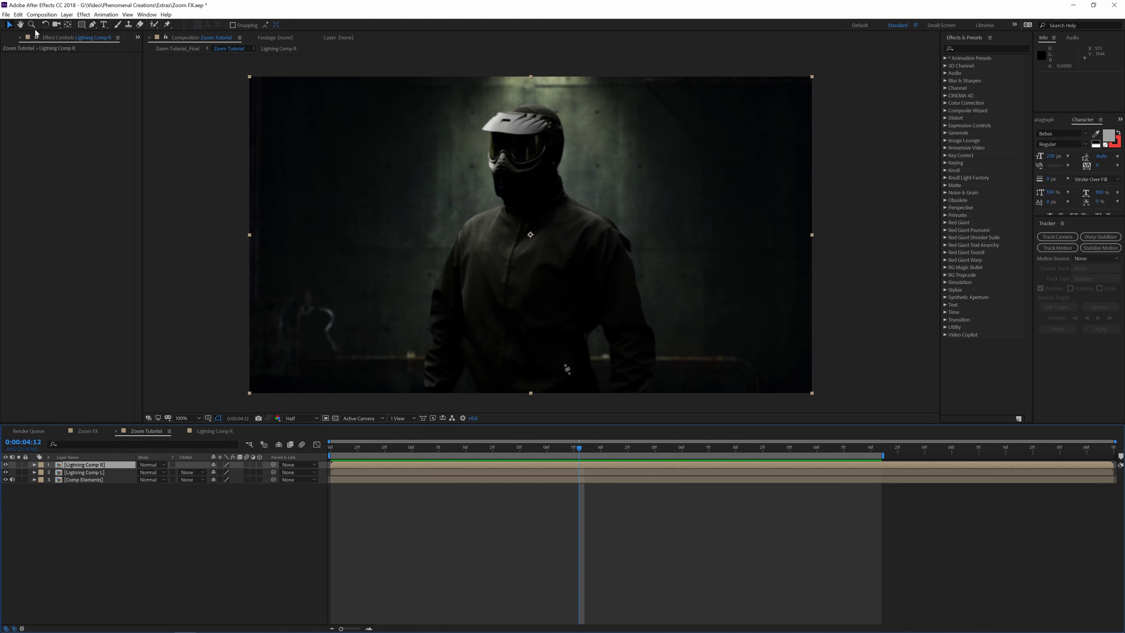
left_click(36, 33)
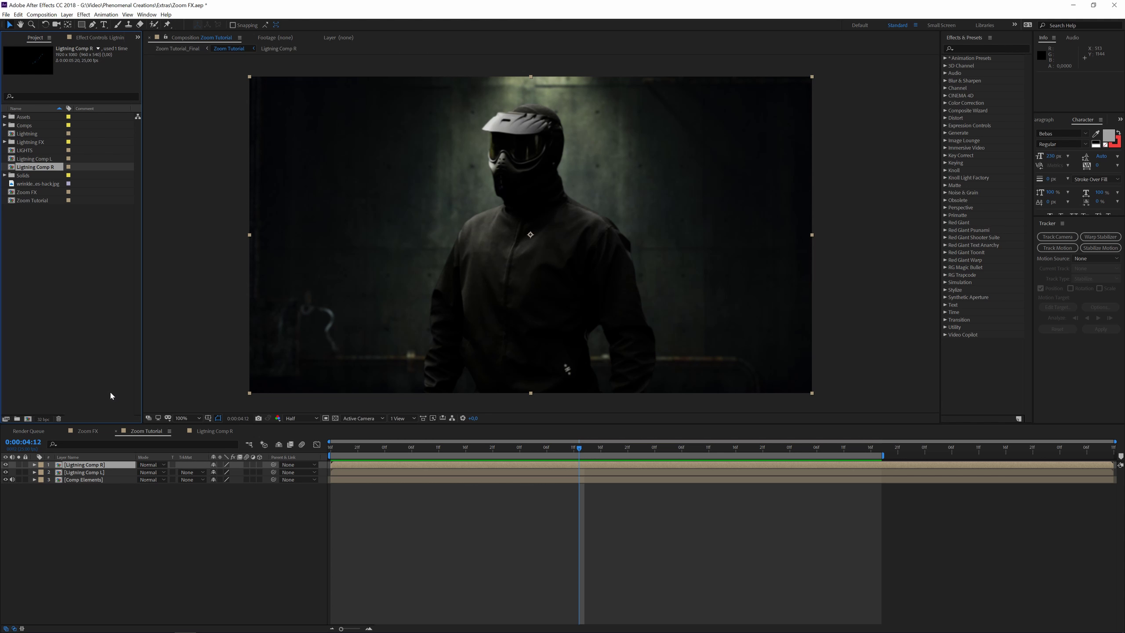
left_click(55, 235)
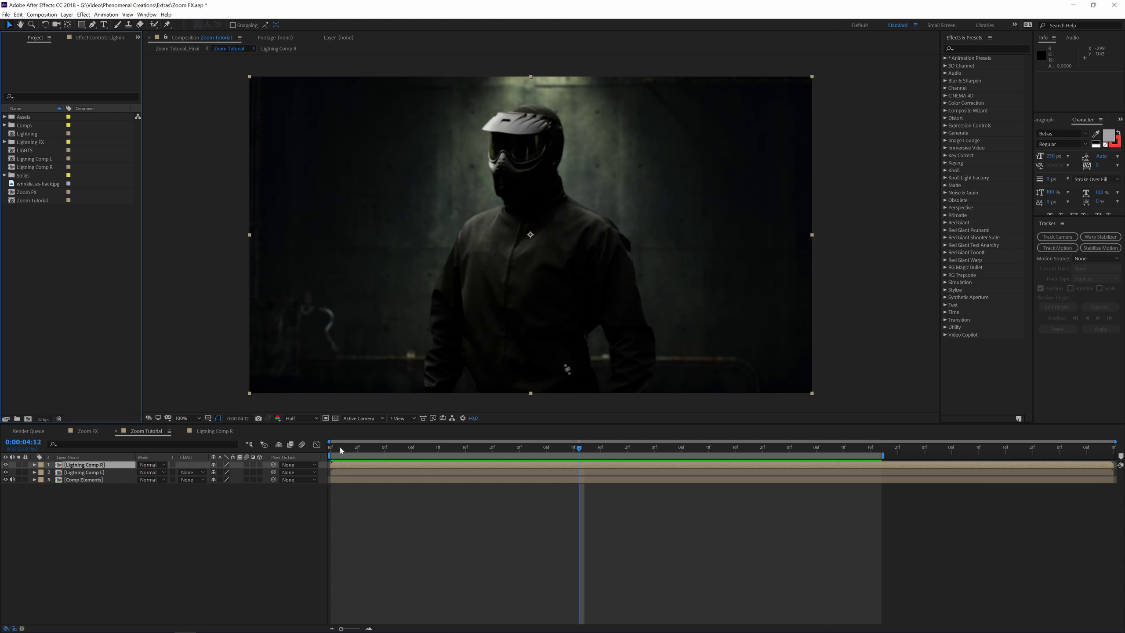
left_click_drag(340, 445, 580, 424)
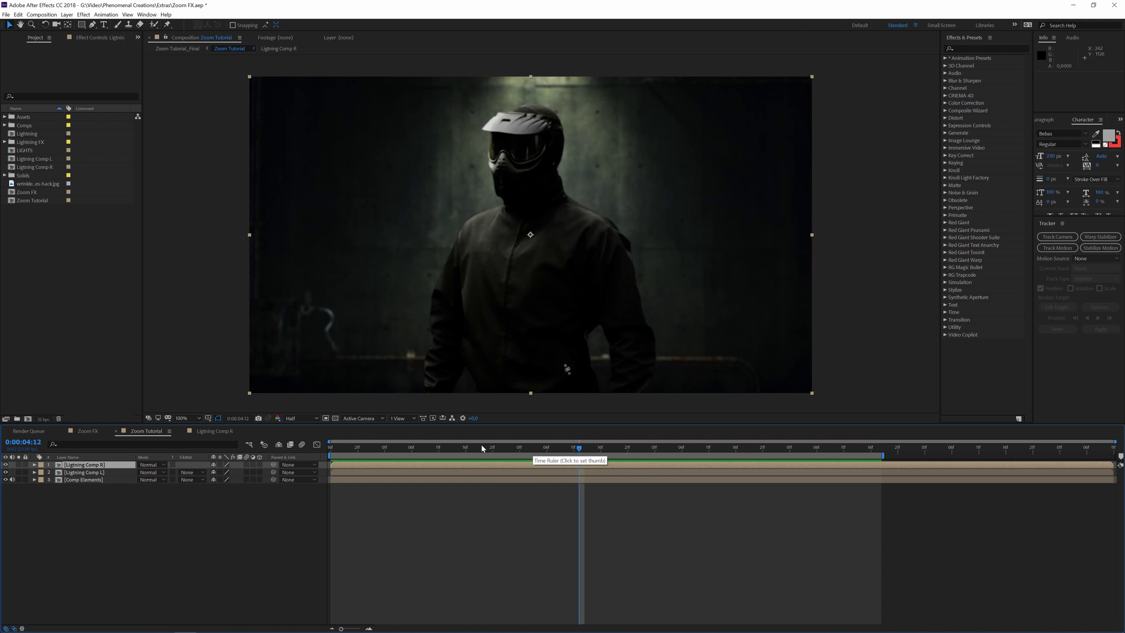
Step: At 0:00:04:05, draw a closed pen mask on Lightning Comp R around the unmasked shoulder, arm and adjoining half of the chest
left_click_drag(393, 455, 542, 443)
key("ctrl+z")
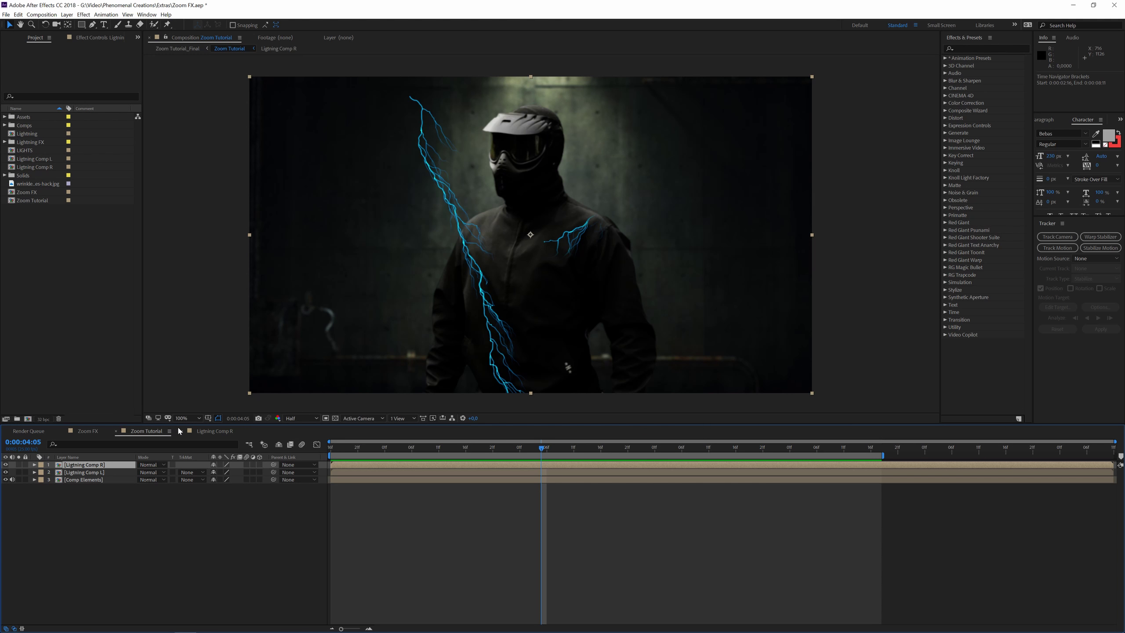
key("g")
left_click(503, 208)
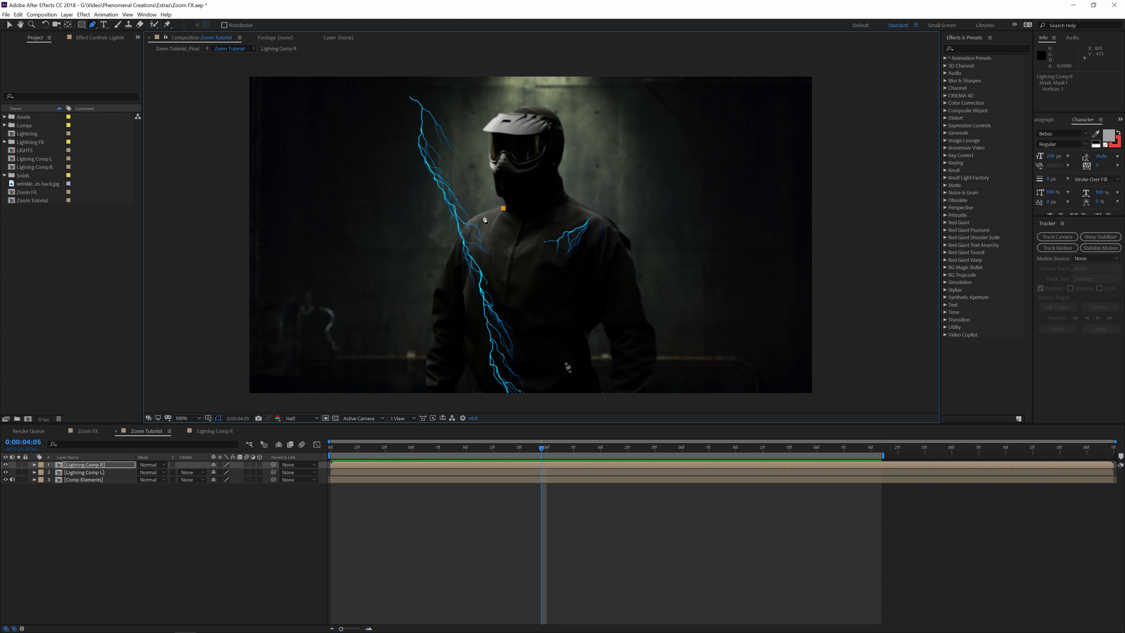
left_click(466, 228)
left_click(459, 244)
left_click(453, 265)
left_click(443, 291)
left_click(426, 332)
left_click(413, 351)
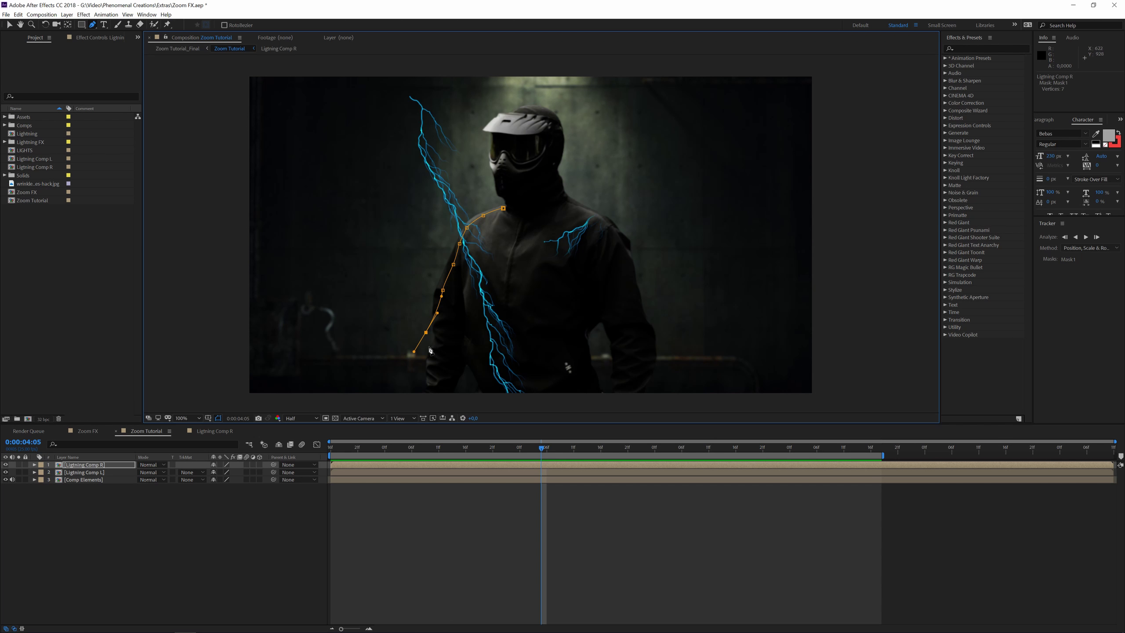
left_click_drag(426, 333, 439, 380)
left_click(431, 362)
left_click(474, 358)
left_click_drag(451, 367, 492, 344)
left_click_drag(498, 319, 519, 284)
left_click_drag(506, 276, 511, 224)
left_click(503, 208)
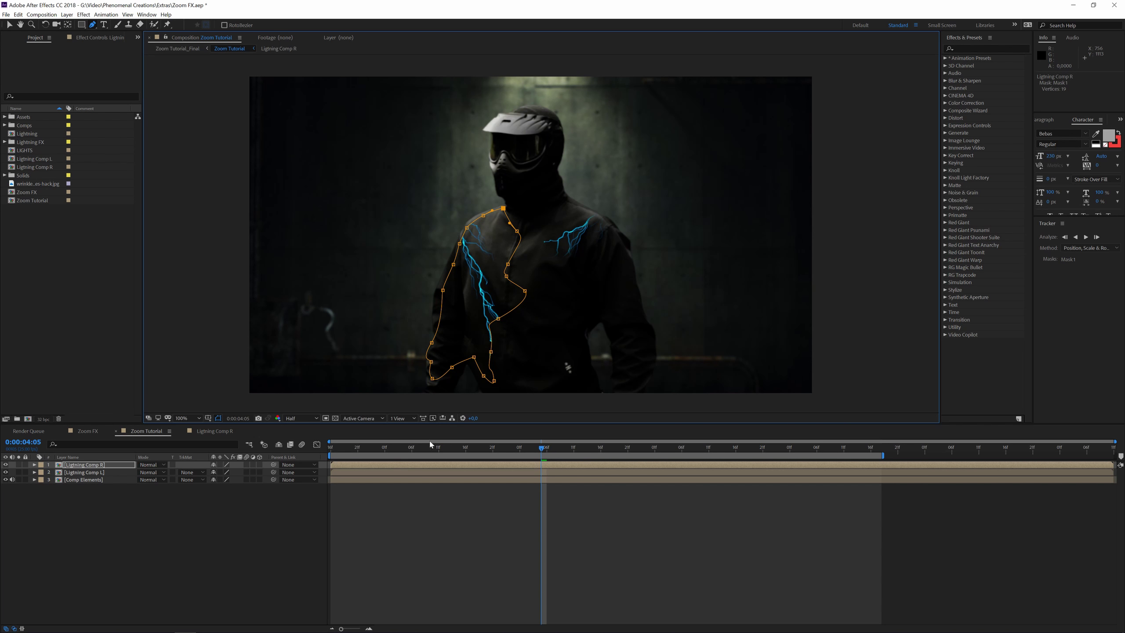
Step: Feather the edge of Lightning Comp R's mask, contract it with a negative Mask Expansion and deselect the layer
key("f")
left_click_drag(221, 479, 225, 480)
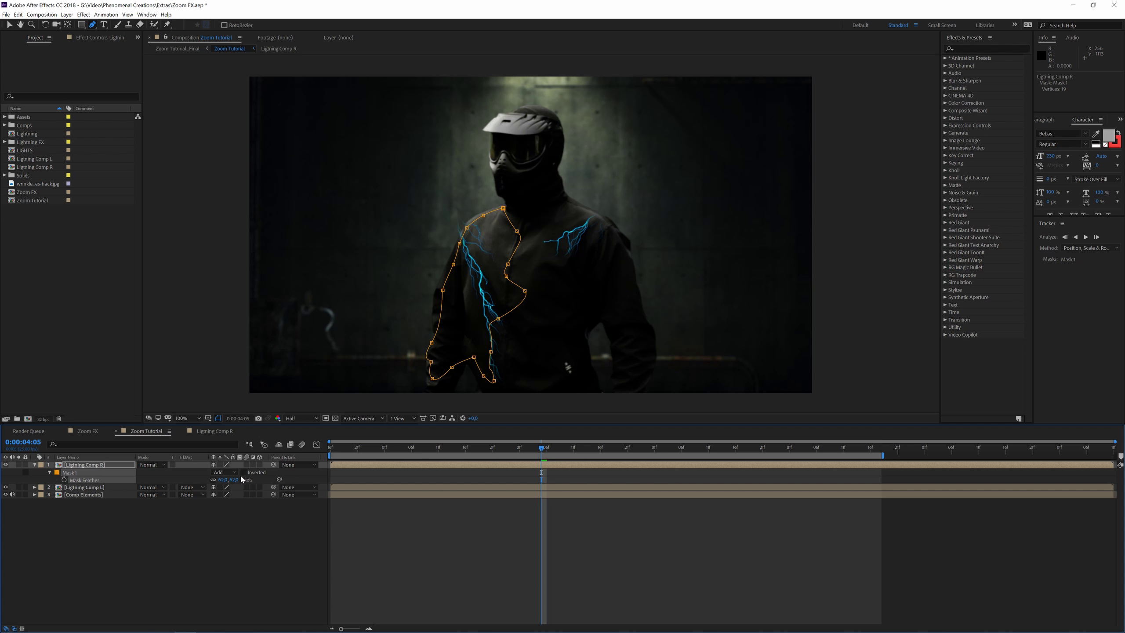
key("m")
key("m")
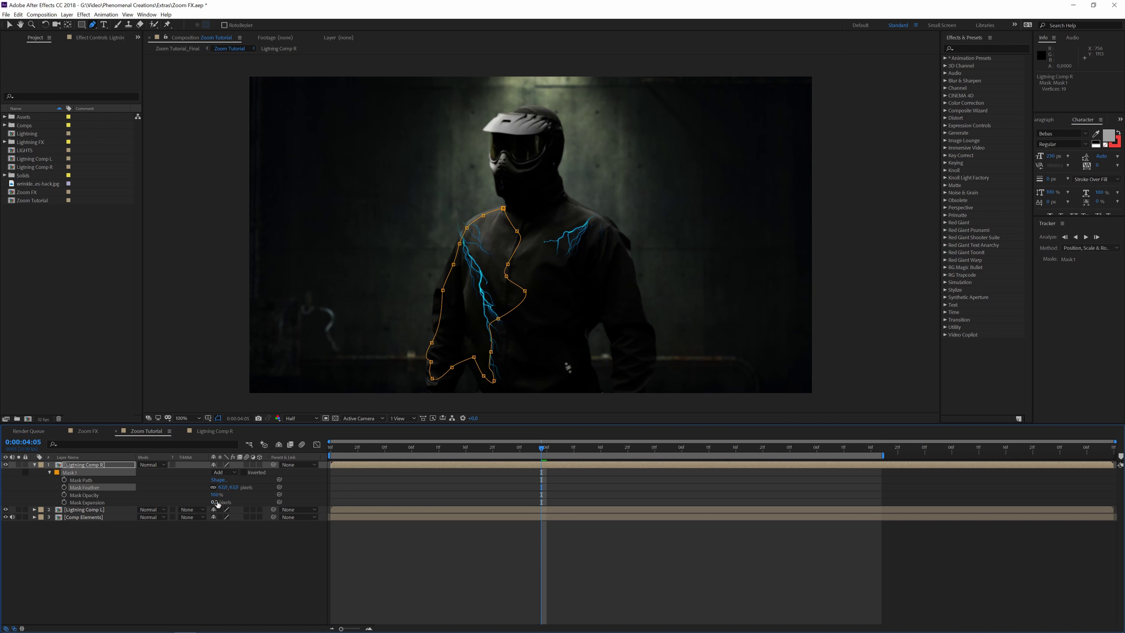
left_click_drag(217, 503, 207, 506)
left_click(260, 547)
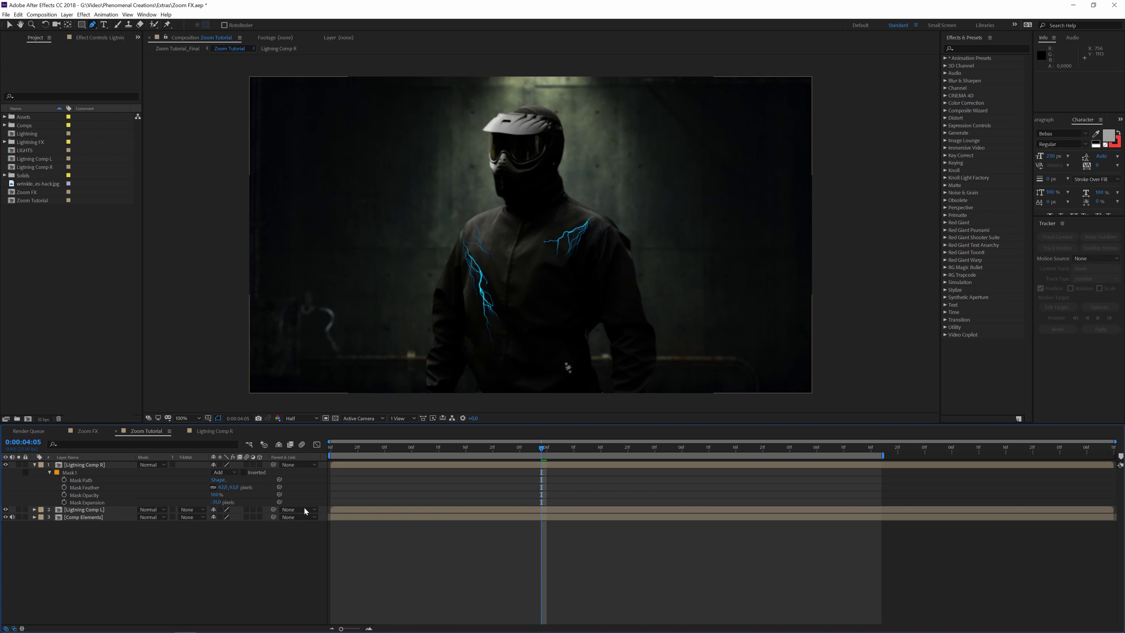
Step: Preview the masked lightning on both sides from the start, then inspect the frame at 0:00:03:16
left_click_drag(340, 449, 328, 456)
key("space")
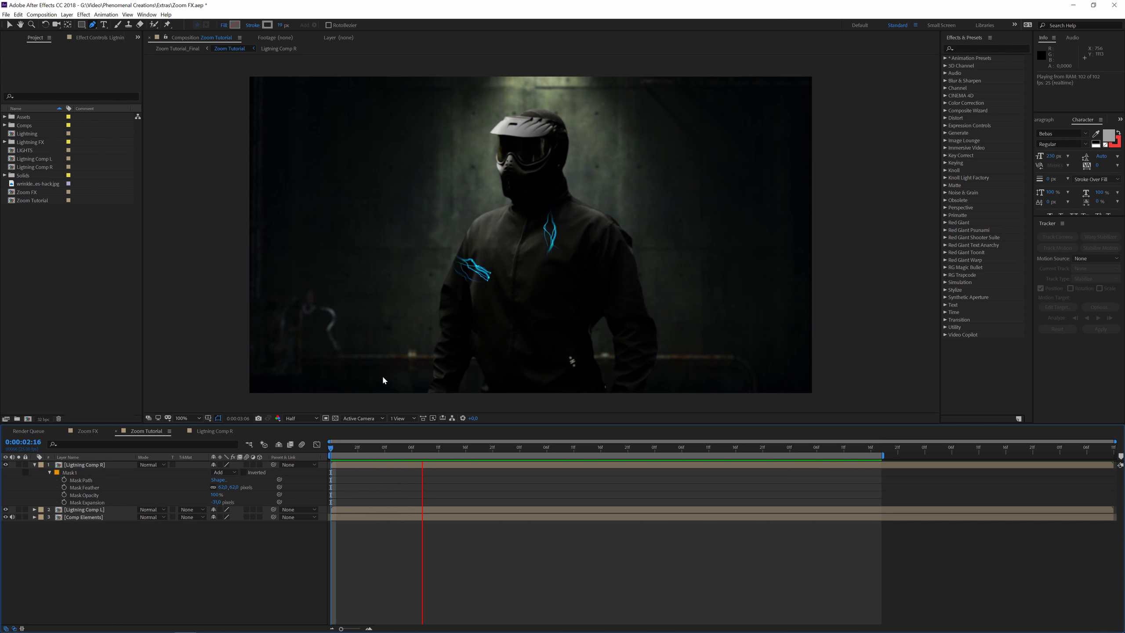
key("space")
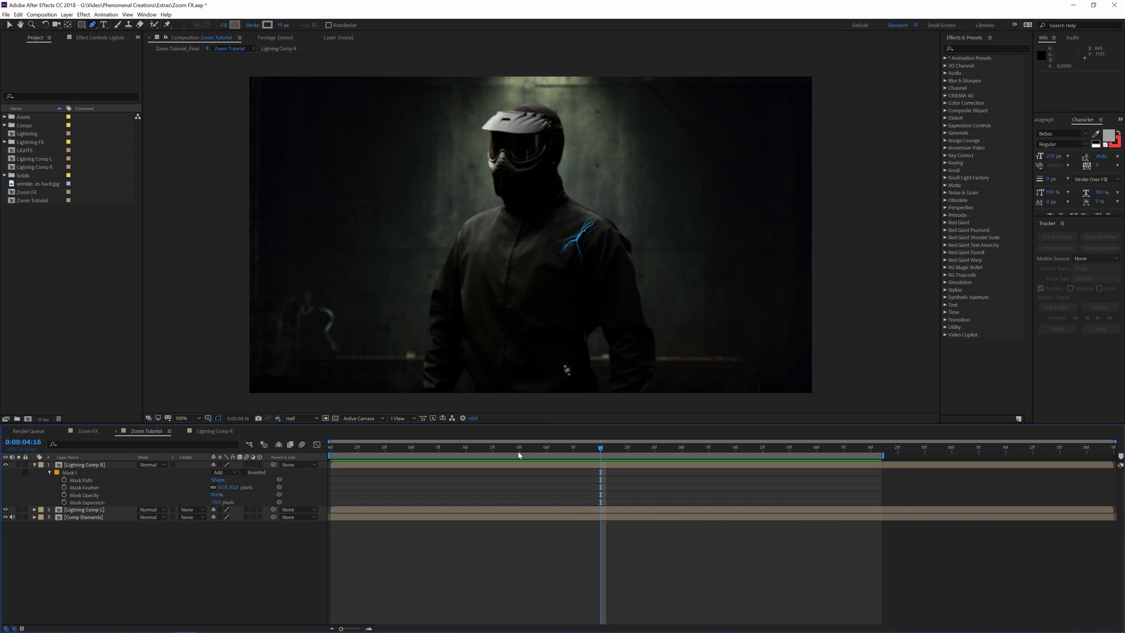
left_click_drag(499, 451, 489, 451)
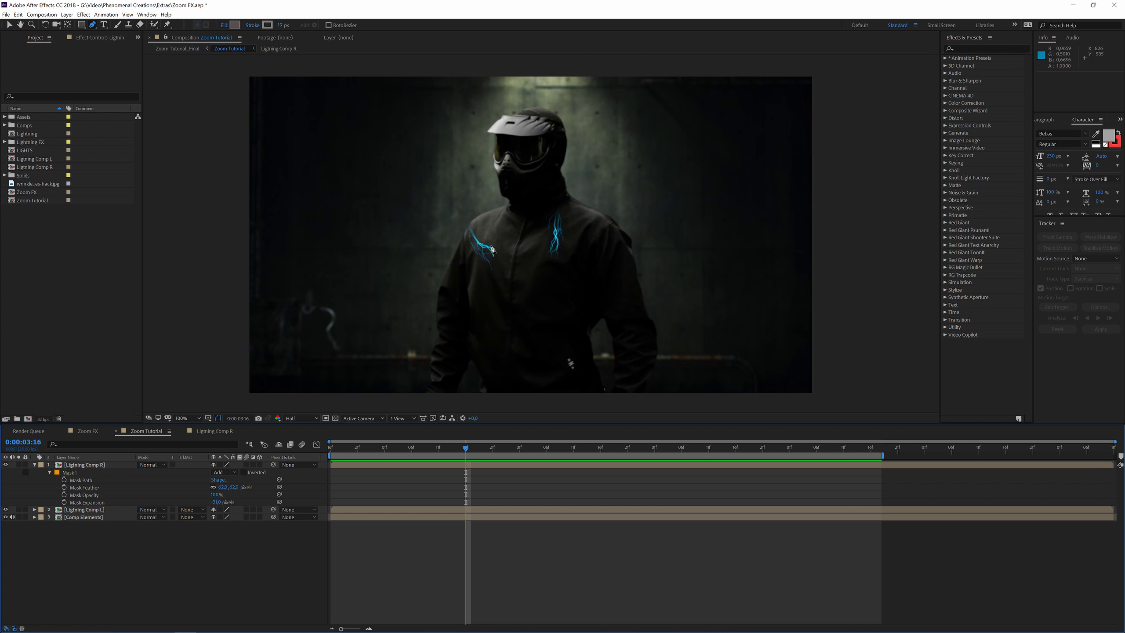
Step: Open Lightning Comp R and reshape the upper part of the Lightning layer's mask path, removing the loop nearest the bolt and shifting the neighbouring vertices
double_click(81, 465)
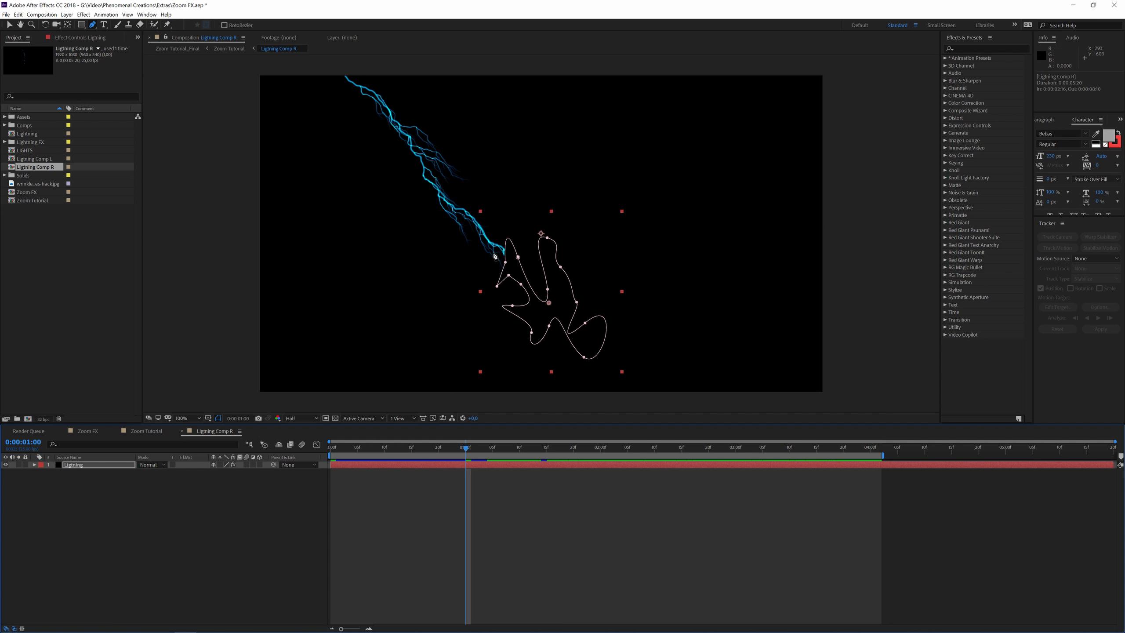
key("v")
left_click(518, 258)
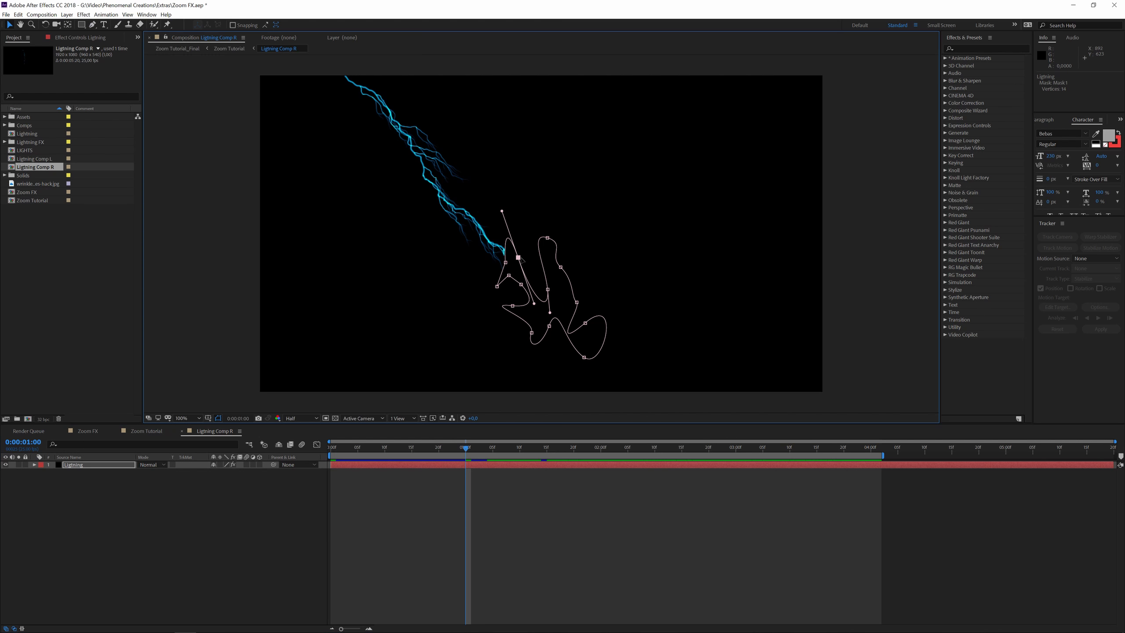
left_click_drag(511, 294, 542, 285)
left_click_drag(548, 239, 542, 231)
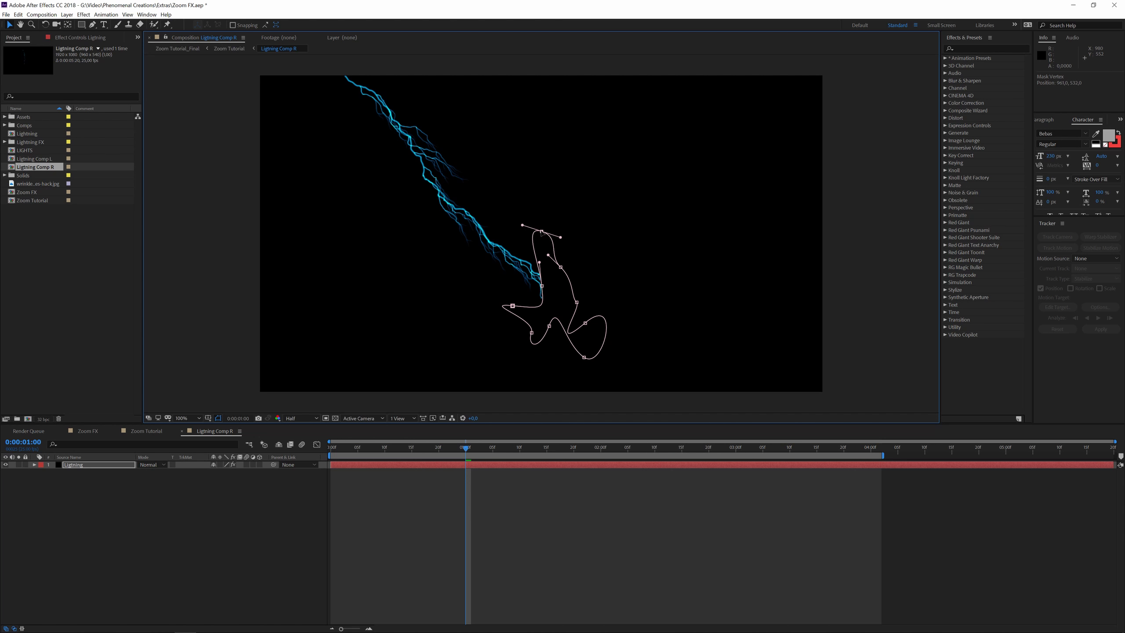
Step: Return to the Zoom Tutorial composition and preview the lightning with the reshaped path
left_click(144, 430)
key("space")
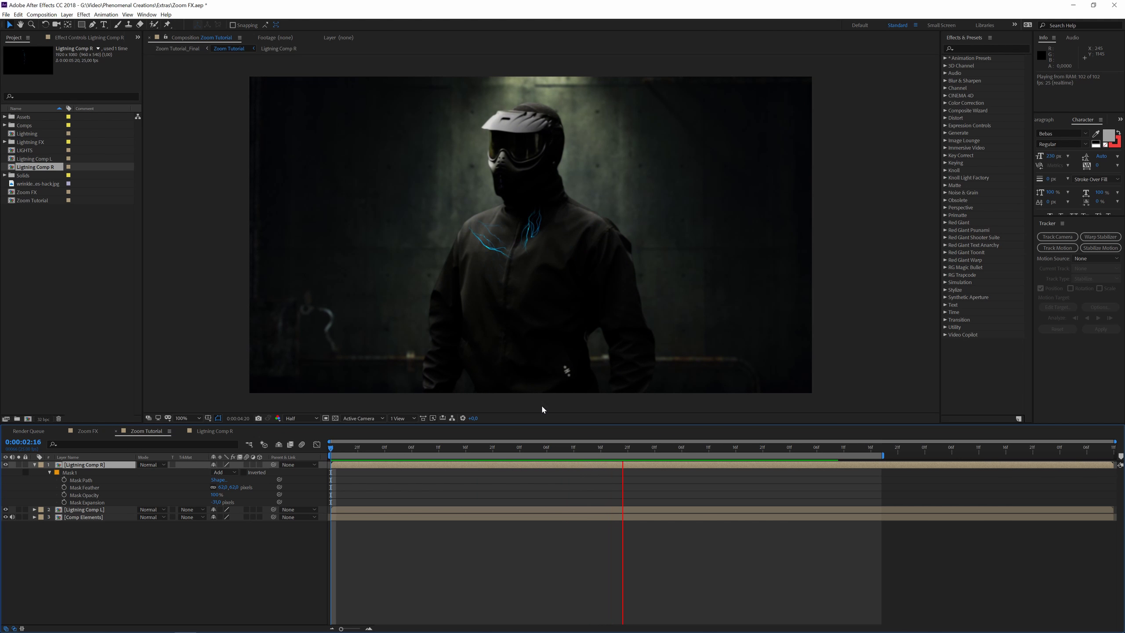
key("space")
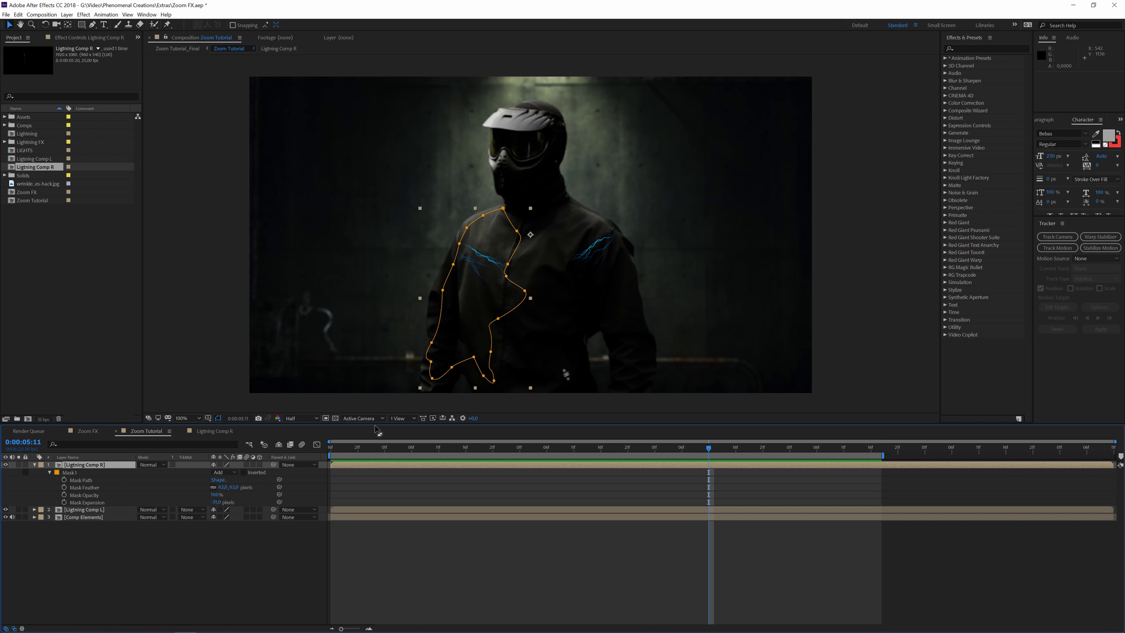
Step: Collapse Lightning Comp R's mask properties and park the current time at 0:00:04:07
left_click(133, 550)
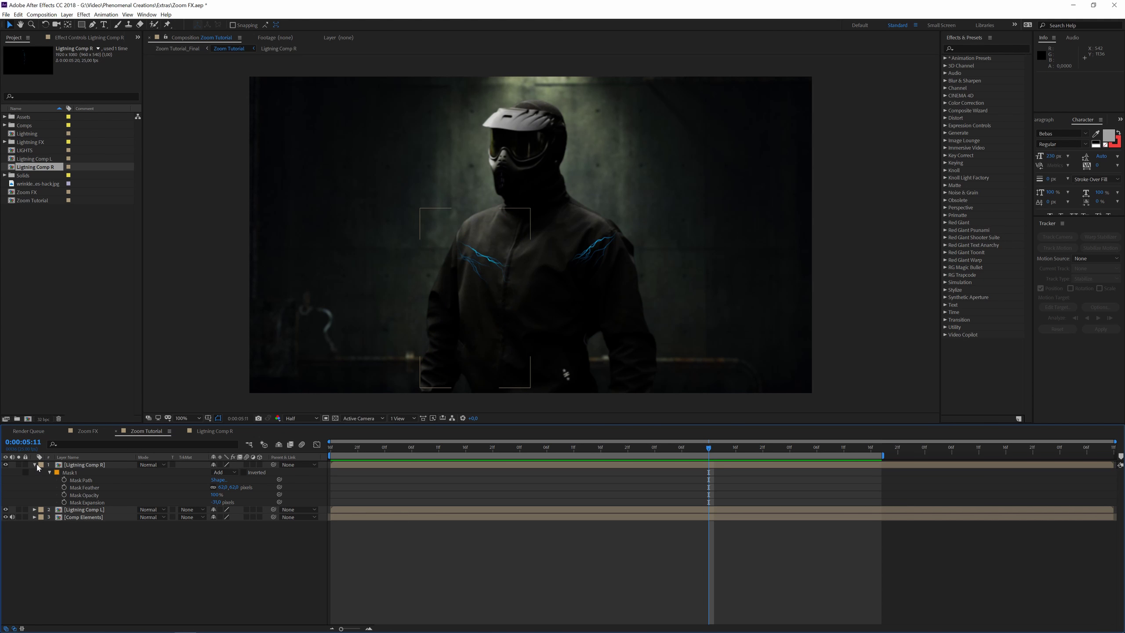
left_click(33, 465)
left_click_drag(347, 442, 551, 429)
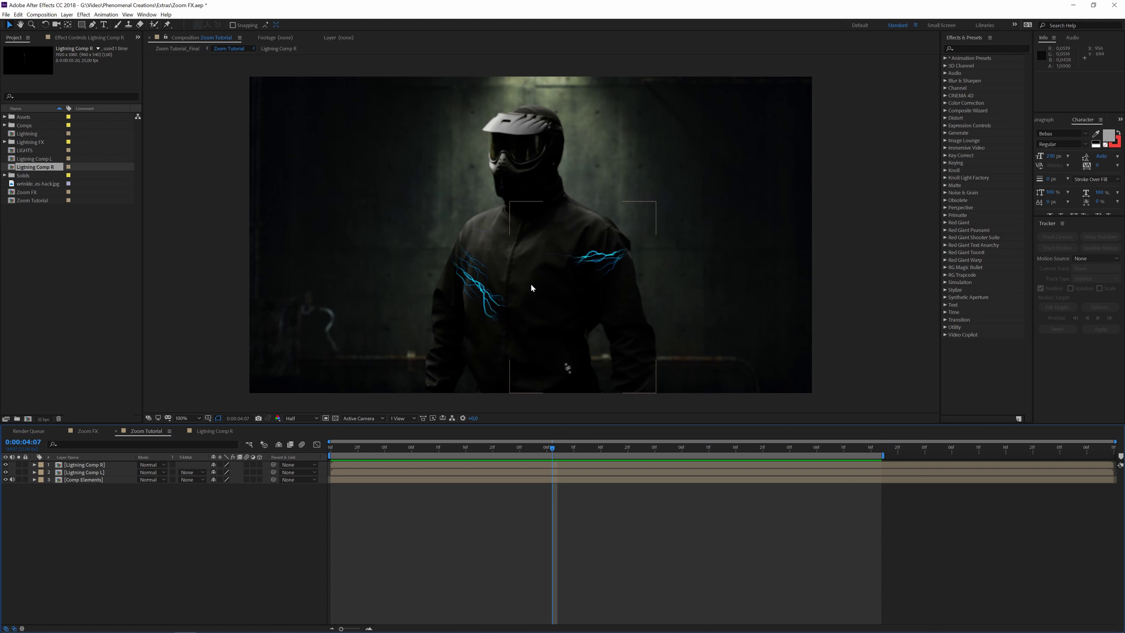
left_click(84, 465)
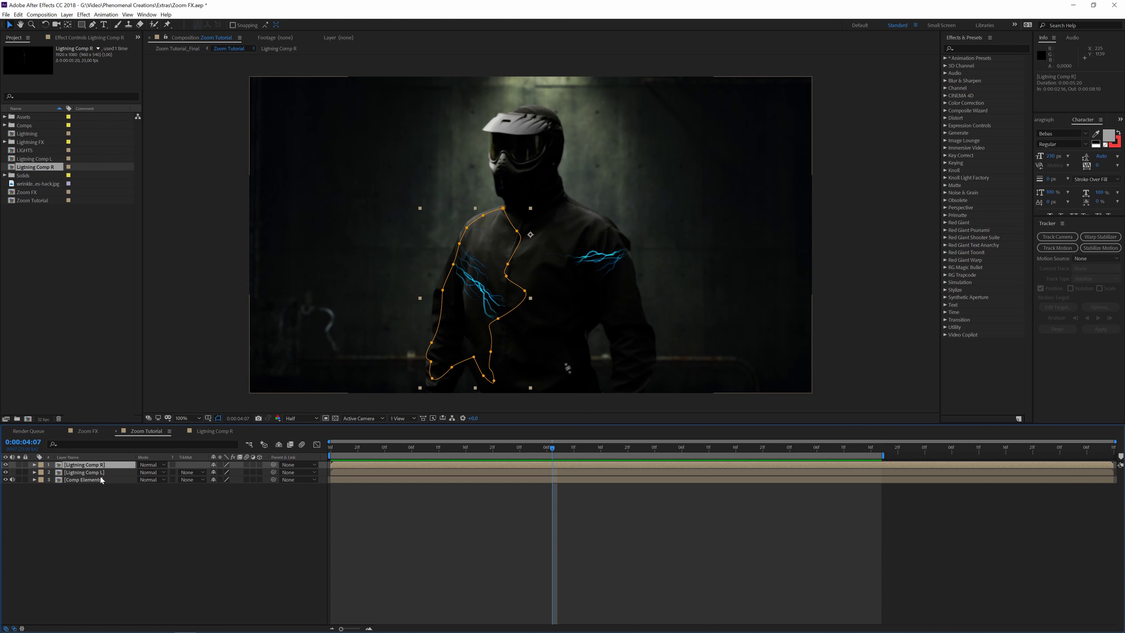
left_click(102, 472)
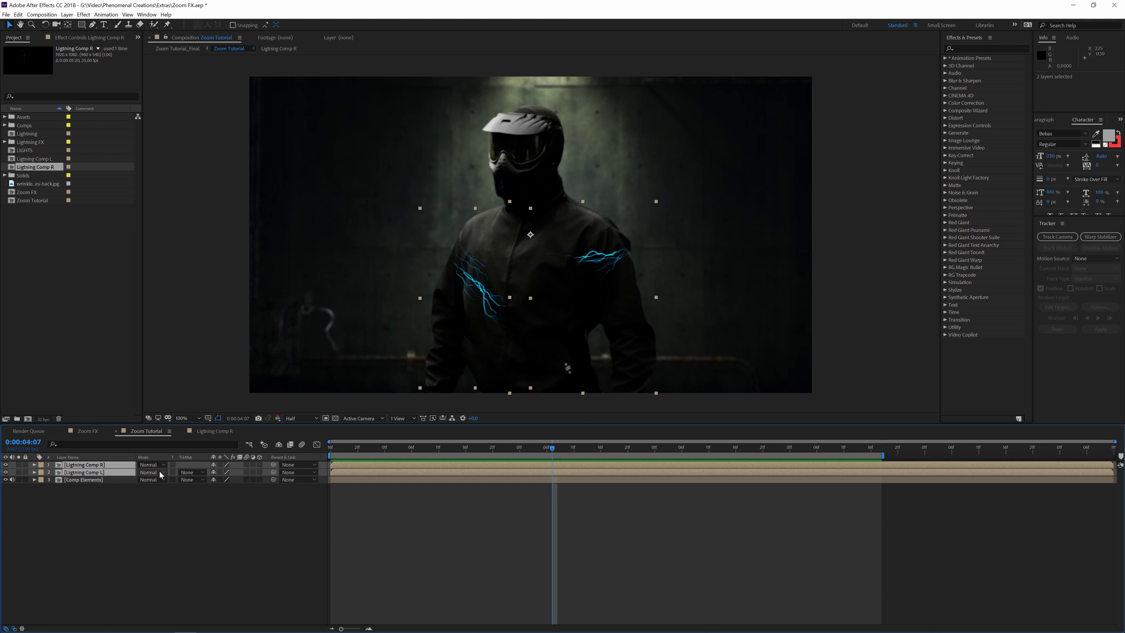
left_click(160, 473)
left_click(155, 525)
Step: Pre-compose the Lightning Comp R and Lightning Comp L layers together into a new composition named Lightning
left_click(94, 465)
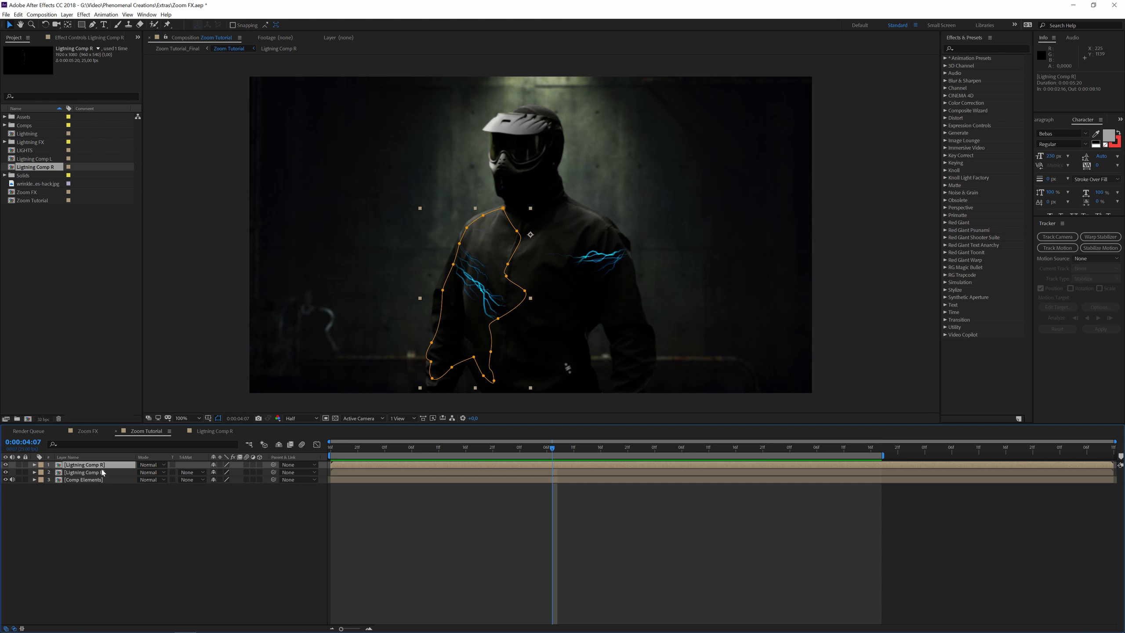
left_click(102, 472, "shift")
key("ctrl+shift+c")
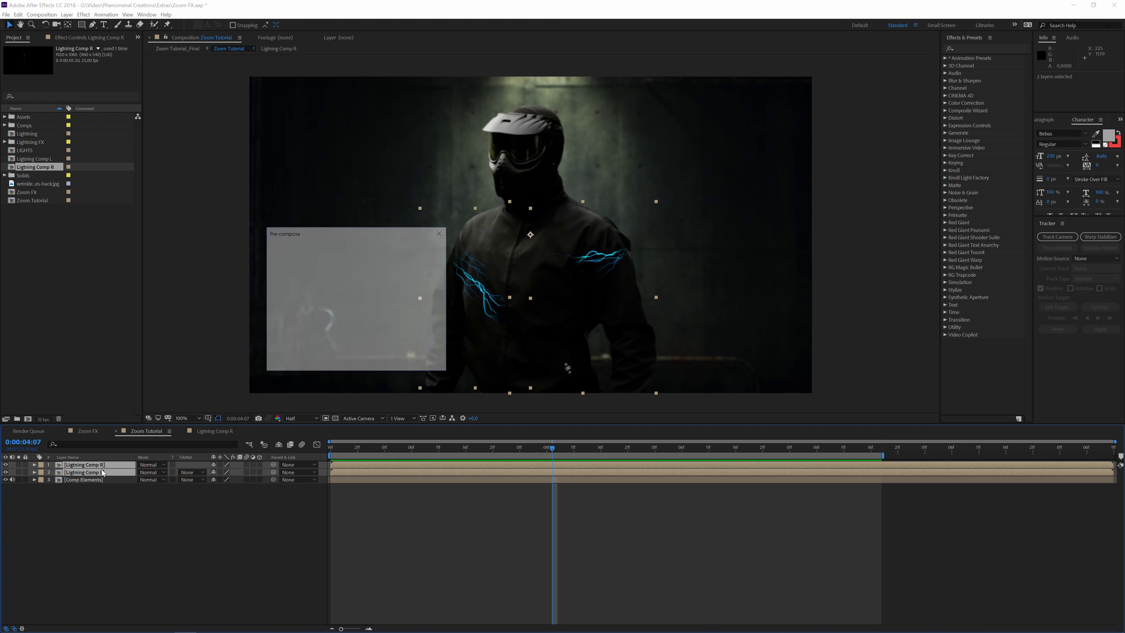
type("Lightning")
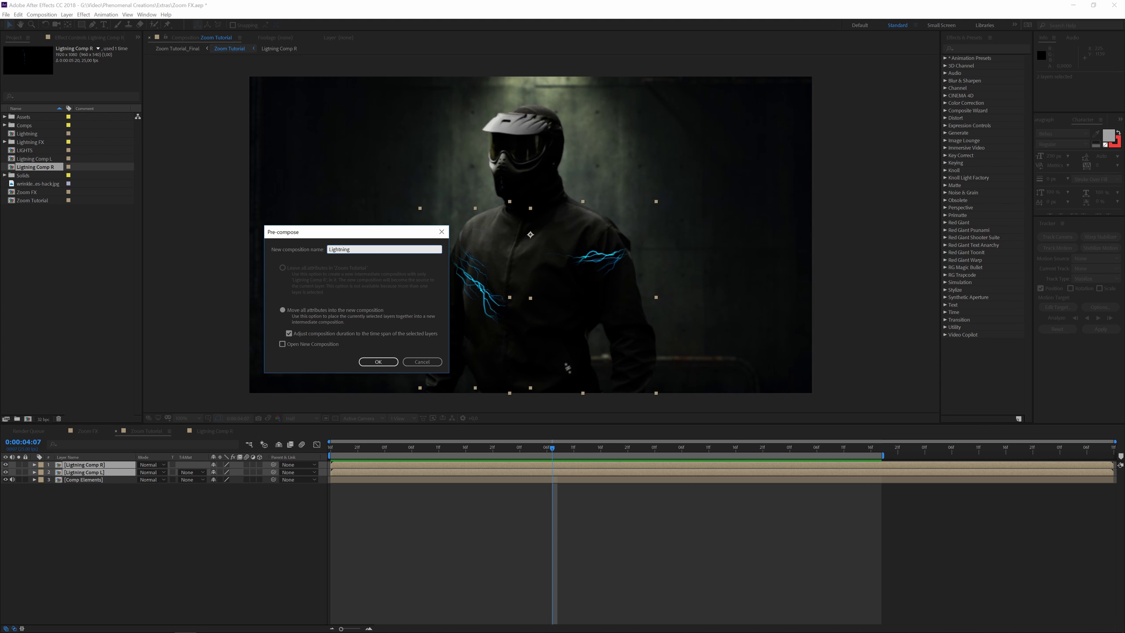
key("Return")
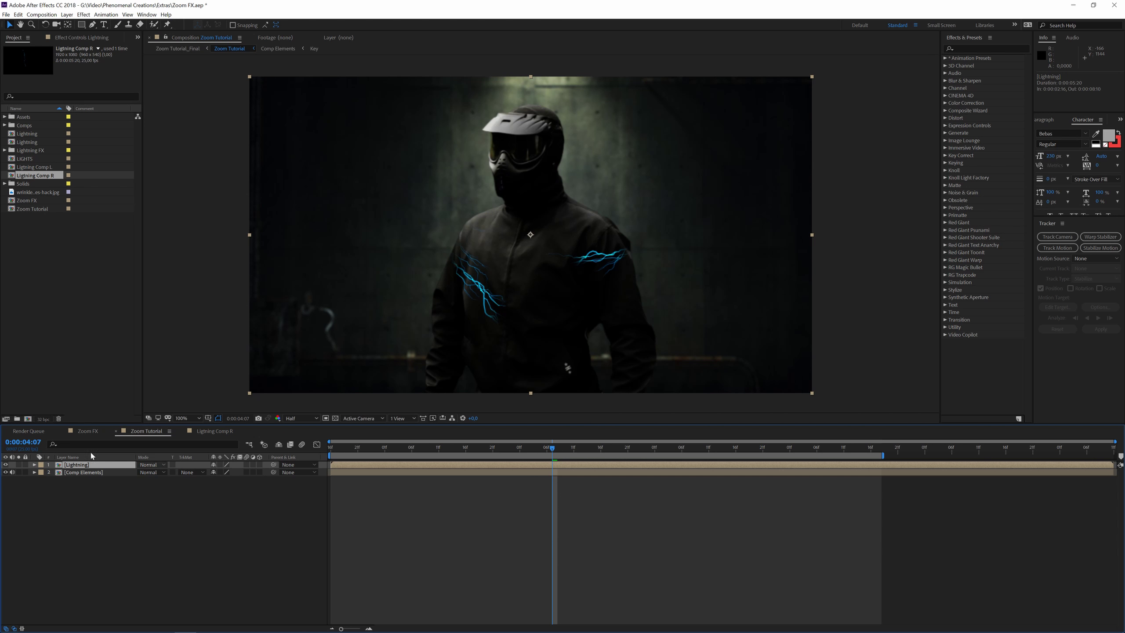
Step: Duplicate the Lightning layer and rename the upper copy Lightning Specular
key("ctrl+d")
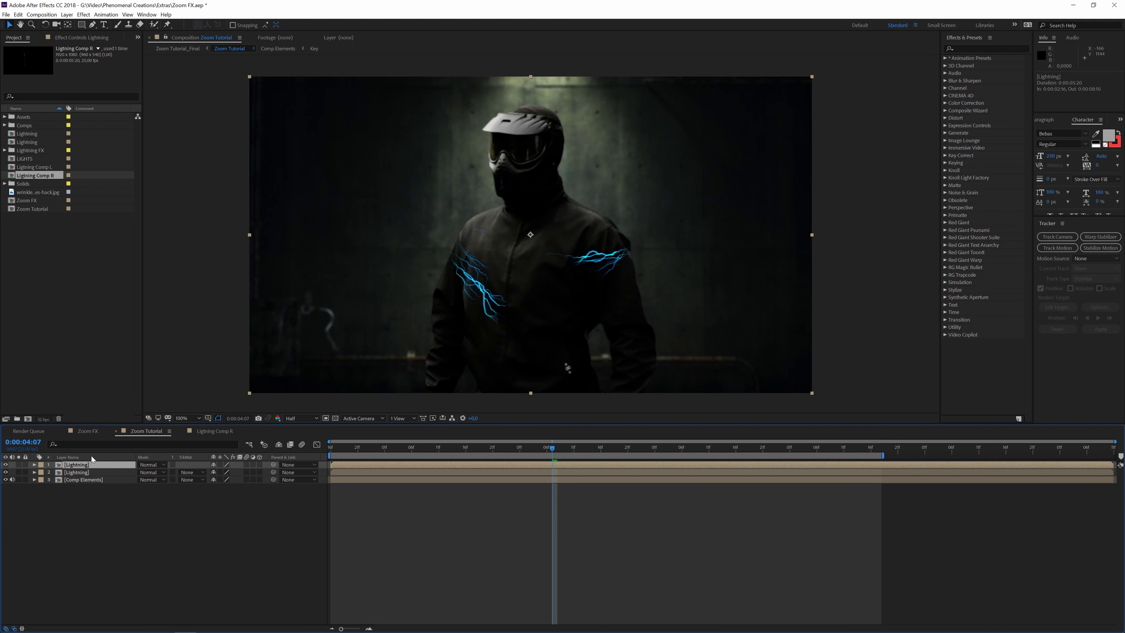
key("Return")
type("Specular")
key("Return")
left_click(73, 542)
Step: Apply the Curves effect to the Lightning Specular layer and set its channel to Alpha
left_click(498, 247)
left_click(76, 38)
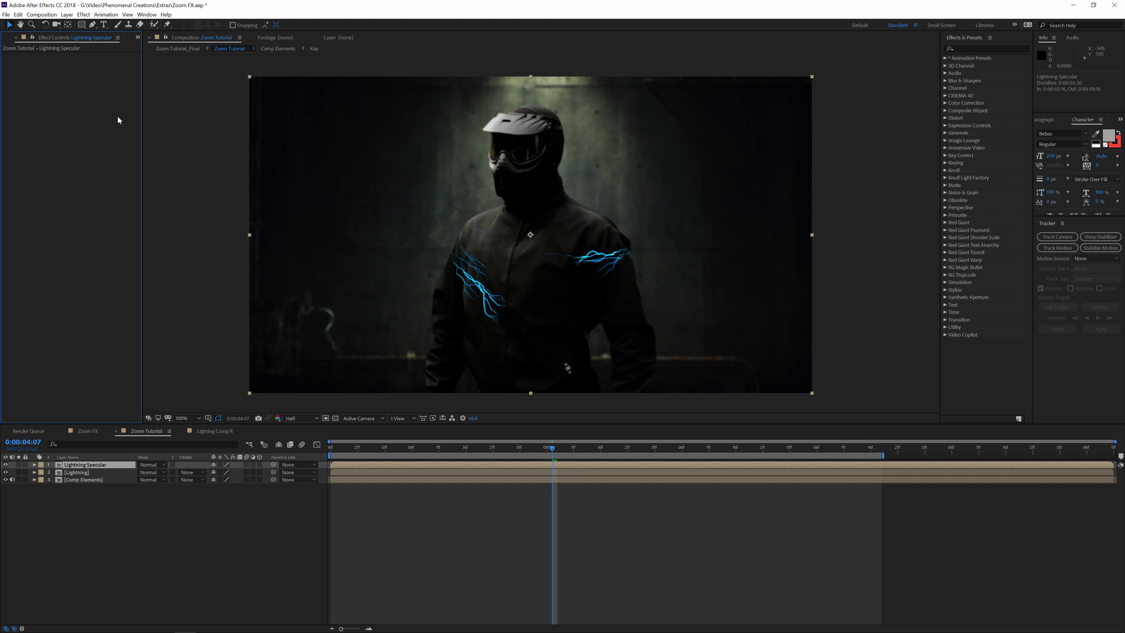
key("ctrl+space")
type("cur")
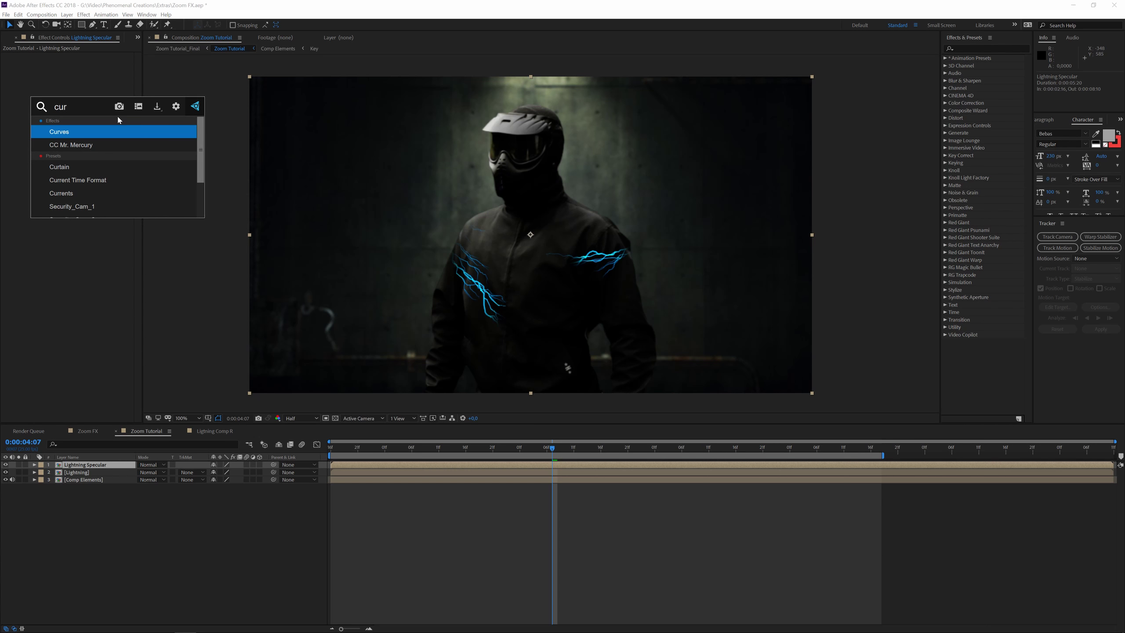
key("Return")
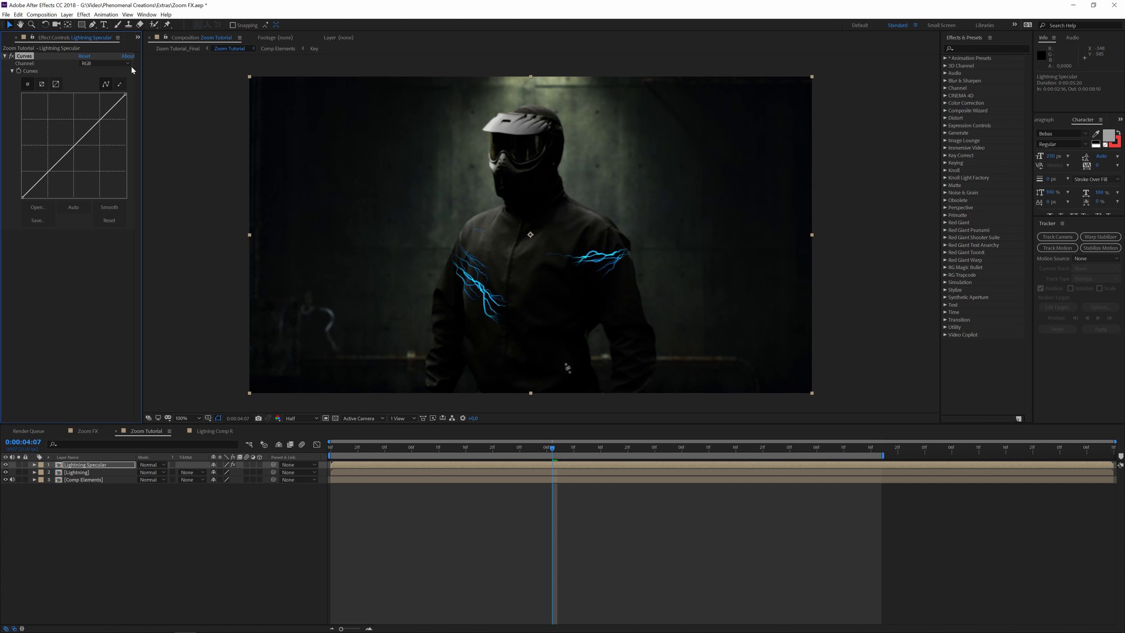
left_click(105, 64)
left_click(100, 108)
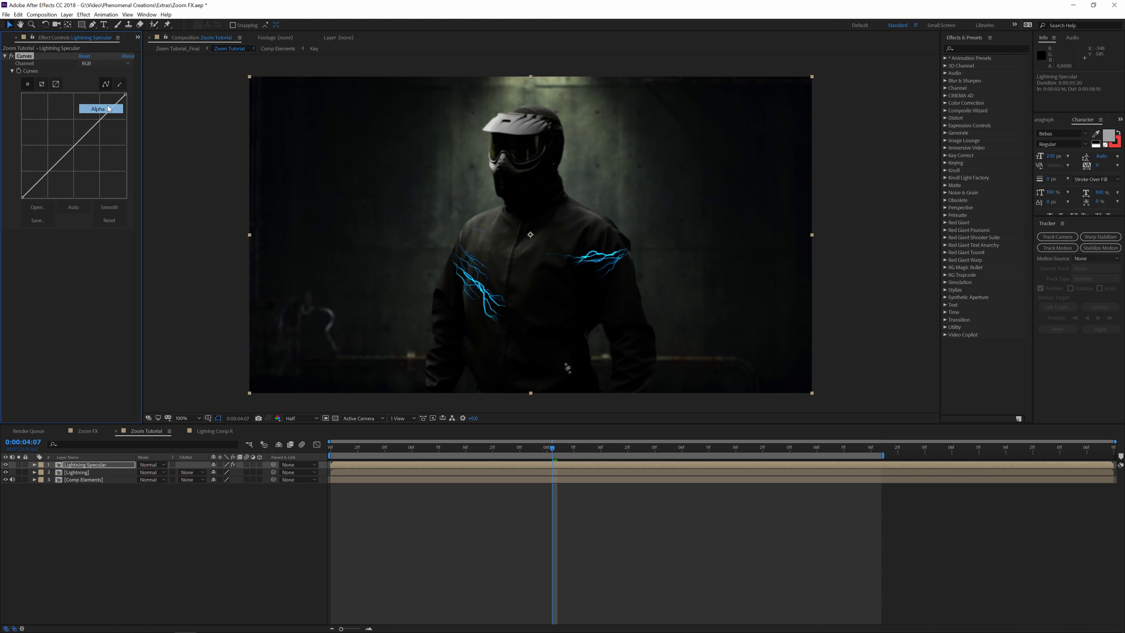
Step: Solo the Lightning Specular layer and pull its Alpha curve far down so only the brightest lightning cores remain
left_click(15, 463)
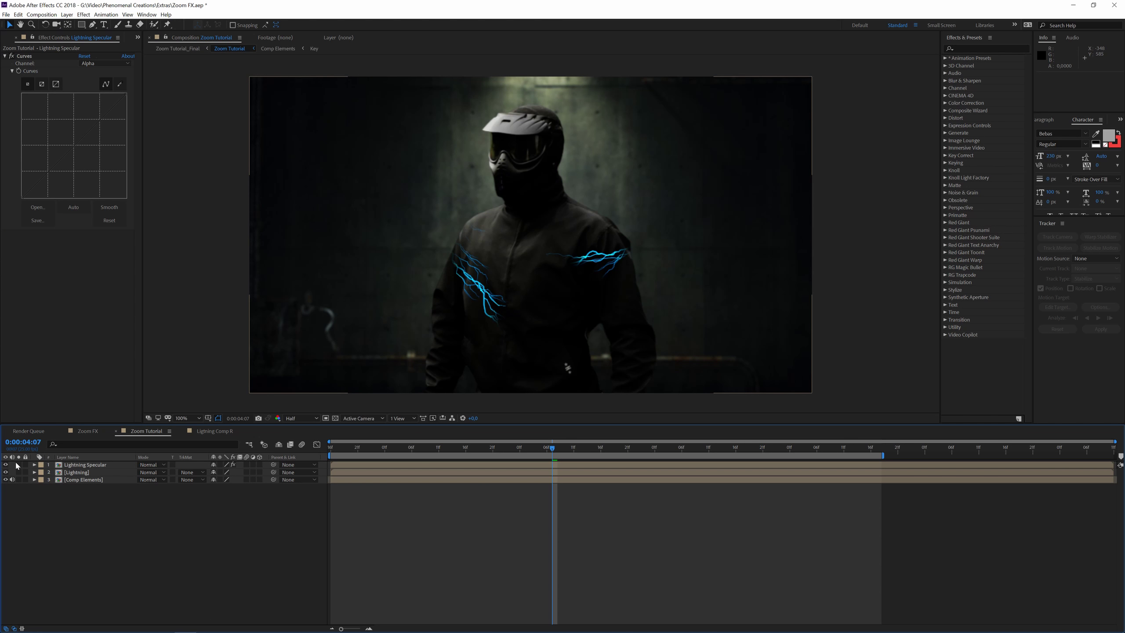
left_click(18, 464)
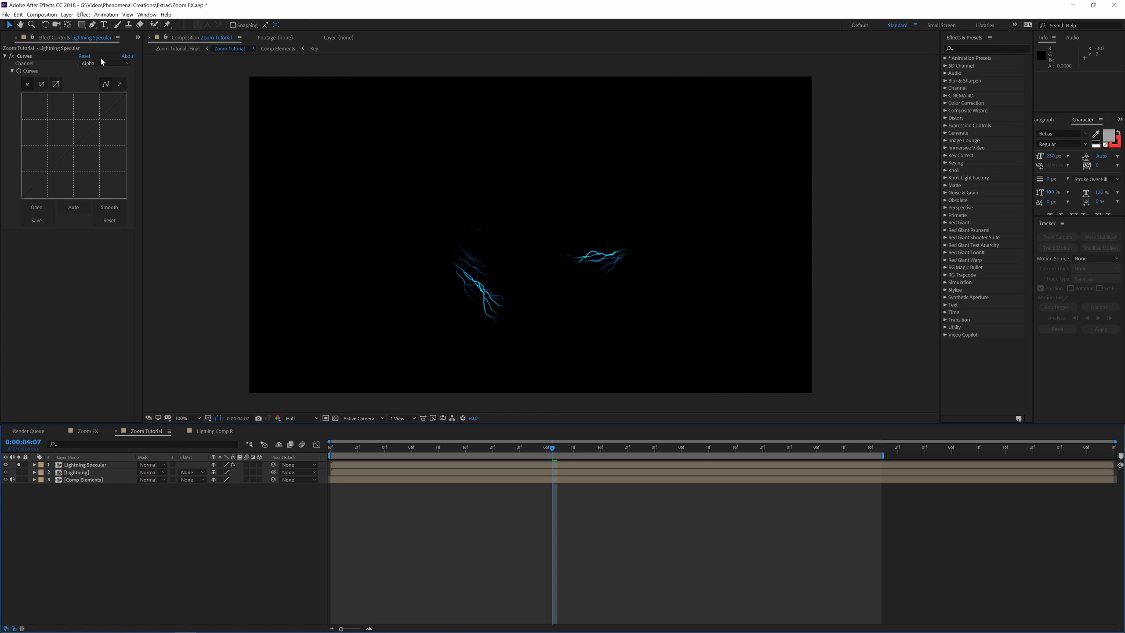
left_click_drag(74, 147, 107, 174)
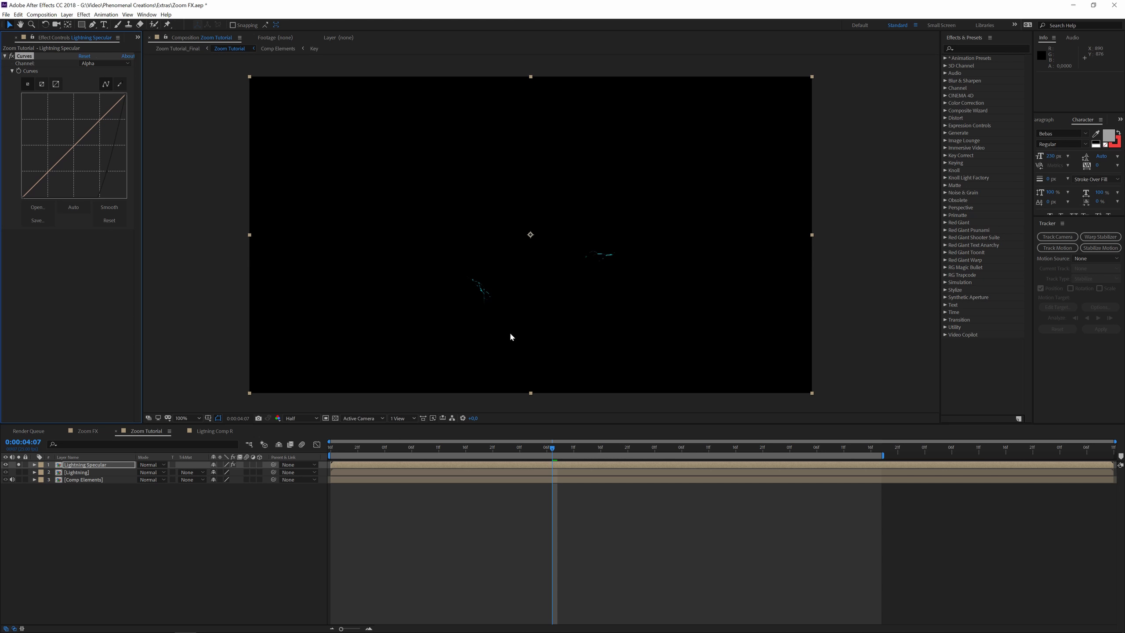
Step: Preview the soloed Lightning Specular layer and examine the frame at 0:00:04:03
key("space")
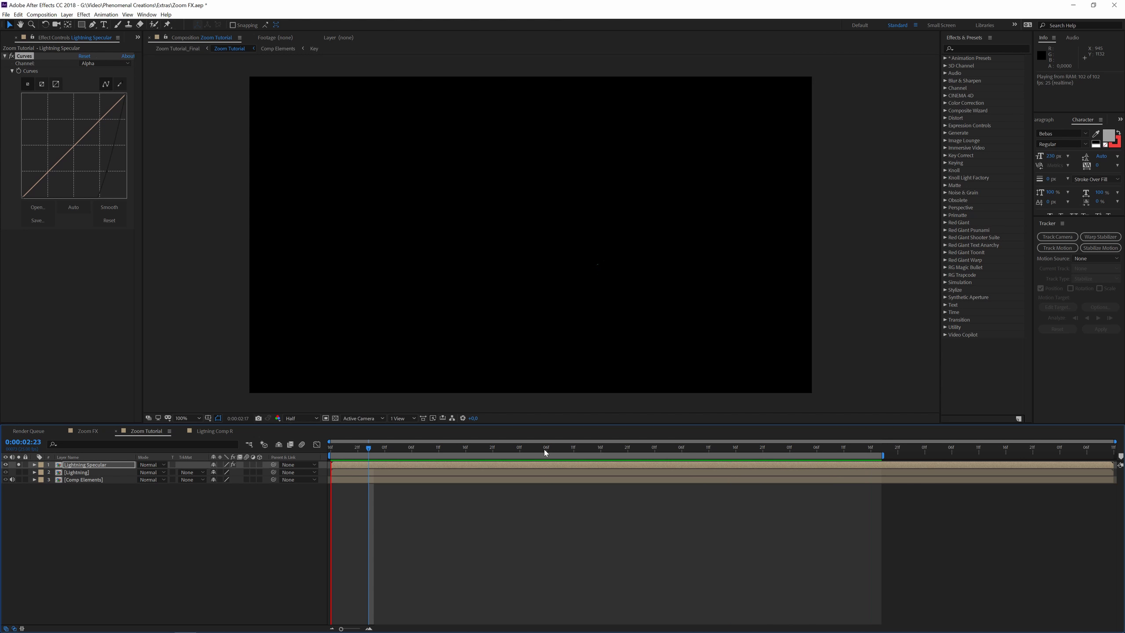
key("space")
left_click_drag(337, 447, 531, 447)
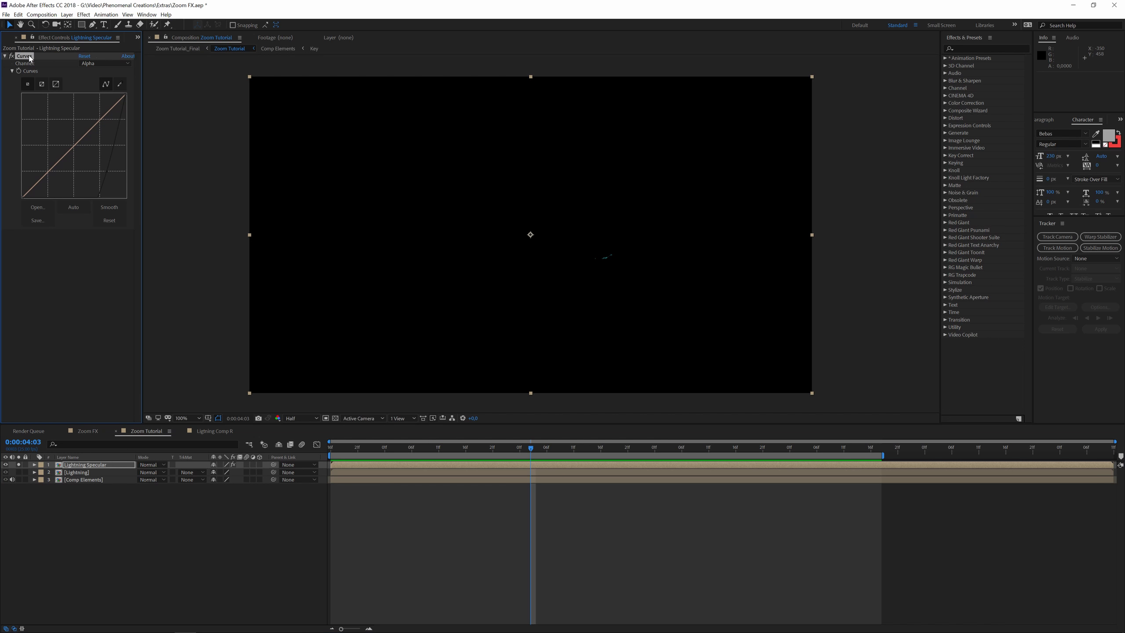
Step: Duplicate the Curves effect on Lightning Specular, reset the copy and bend its Alpha curve steeply upward while viewing 0:00:03:18
key("ctrl+d")
left_click(5, 56)
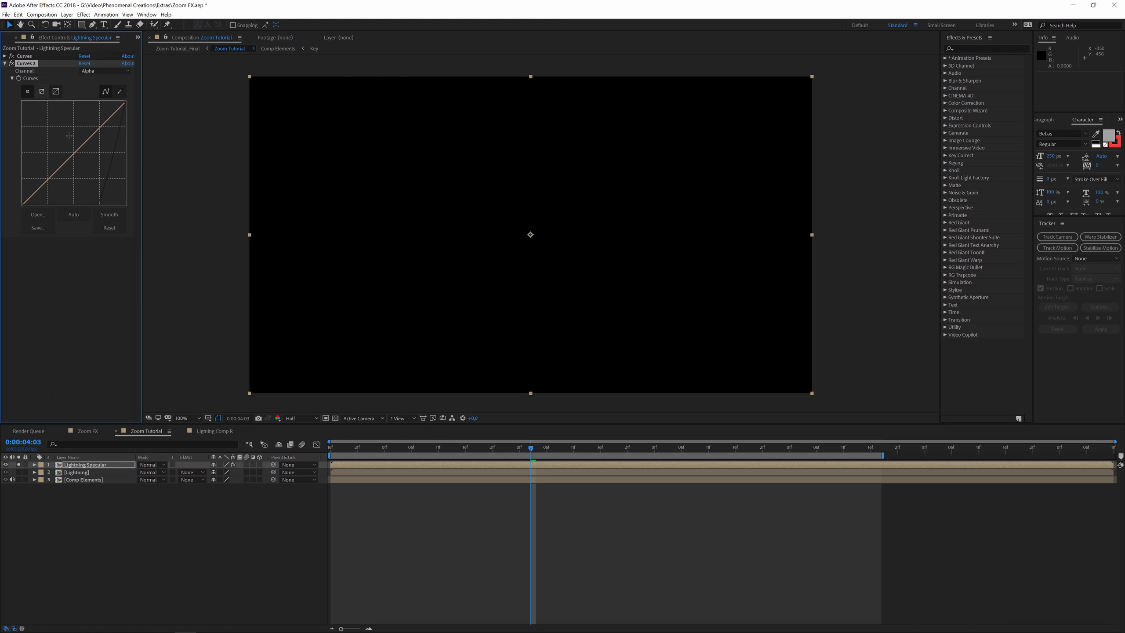
left_click(104, 71)
left_click(87, 65)
left_click(104, 70)
left_click(93, 116)
mouse_move(477, 447)
left_mouse_down()
mouse_move(492, 449)
mouse_move(480, 452)
left_mouse_up()
left_click_drag(68, 158, 51, 124)
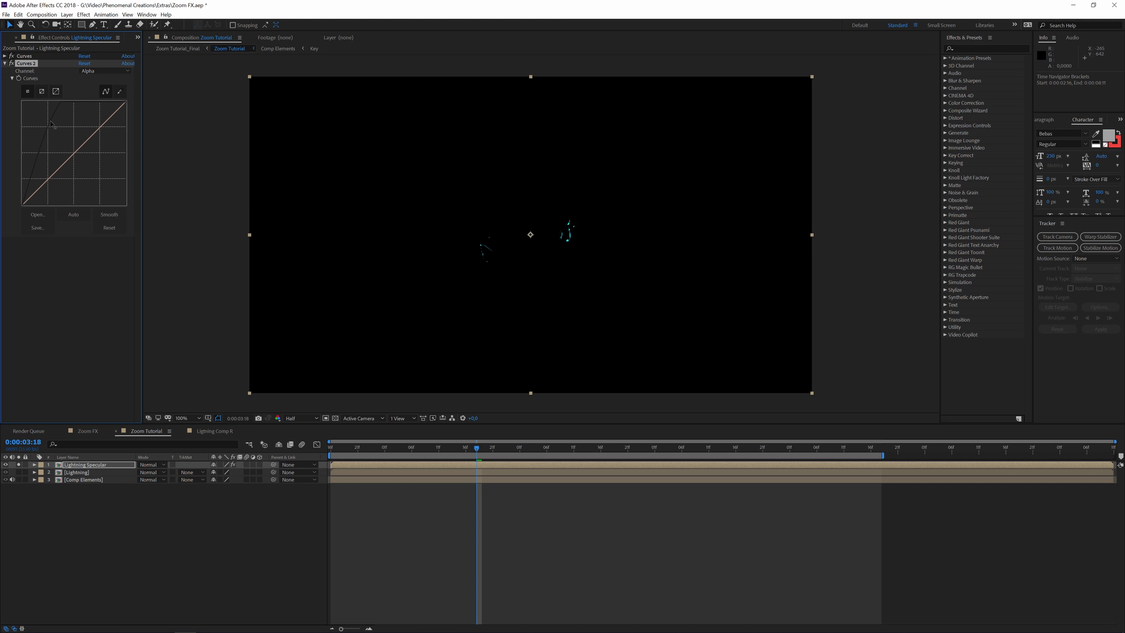
Step: Preview the soloed Lightning Specular layer, collapse its Curves 2 settings and examine the frame at 0:00:03:19
key("space")
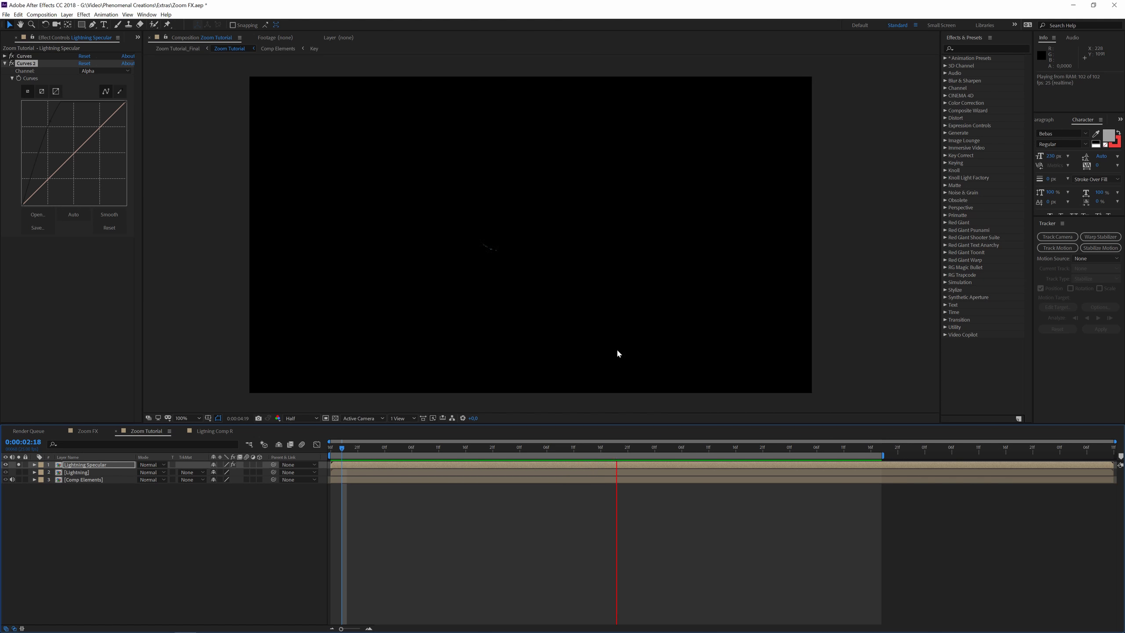
key("space")
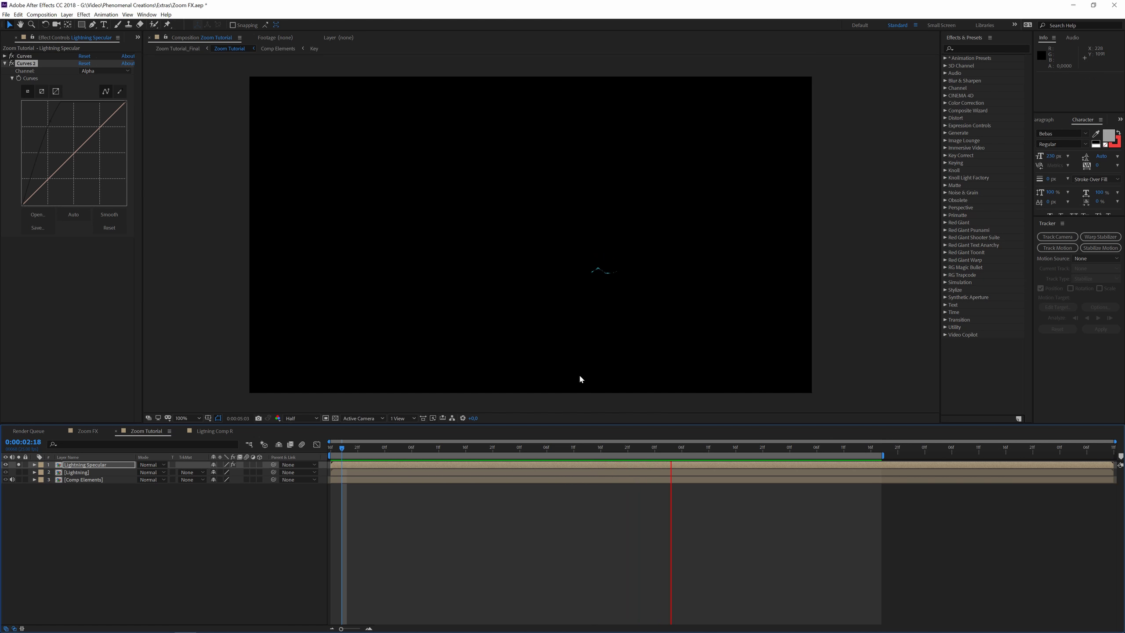
left_click(5, 64)
left_click(80, 234)
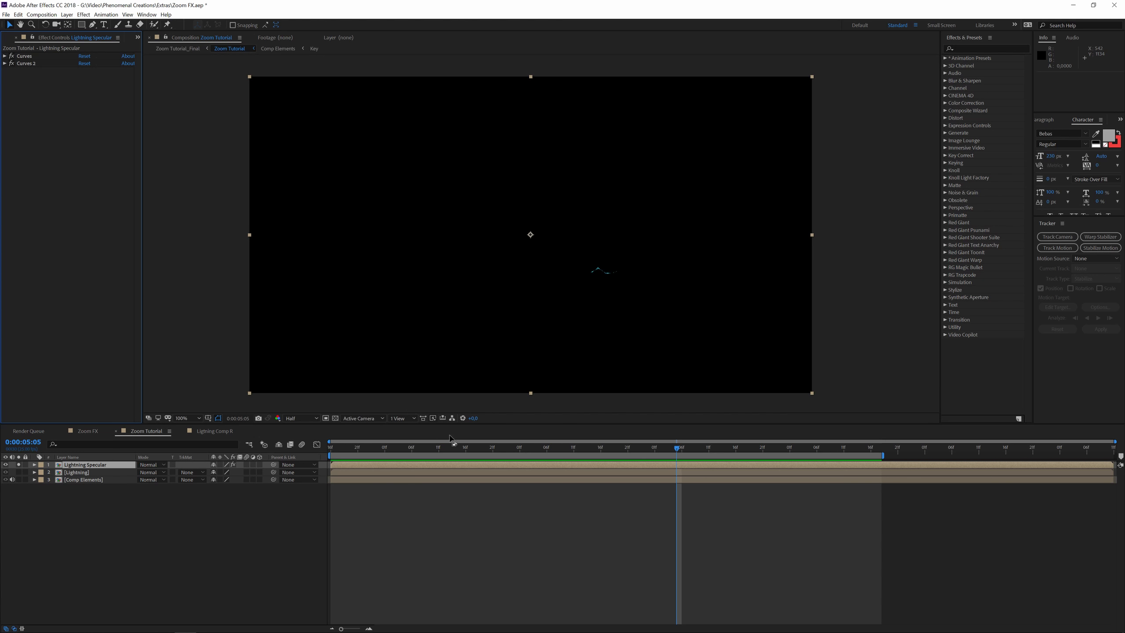
mouse_move(463, 447)
left_mouse_down()
mouse_move(526, 450)
mouse_move(482, 450)
left_mouse_up()
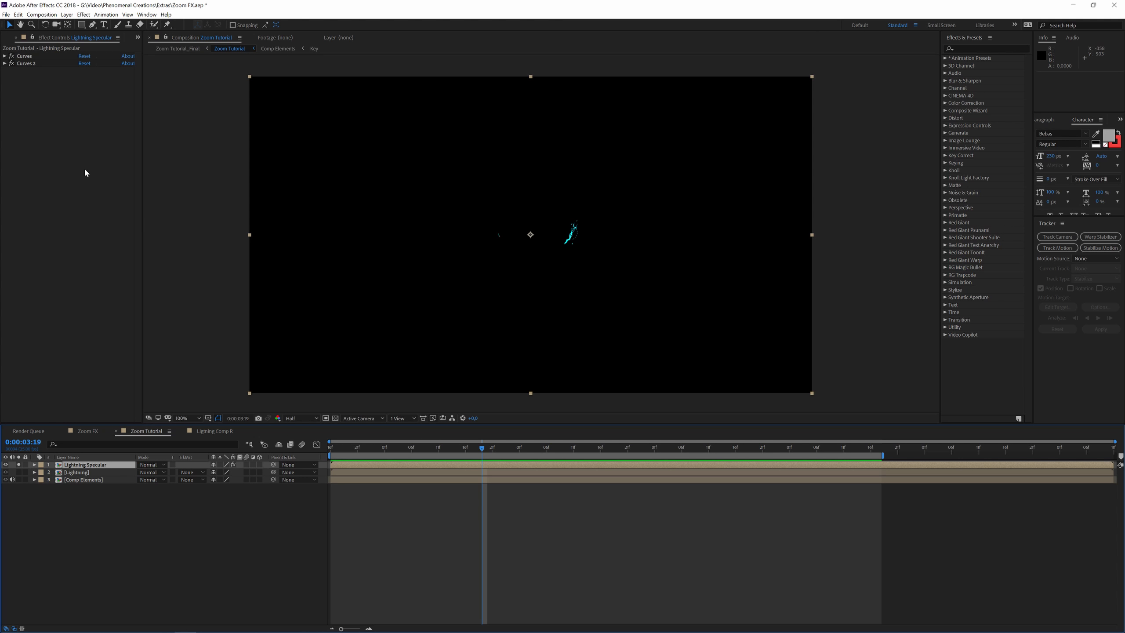
Step: Apply Fast Box Blur to the Lightning Specular layer, limit it to the Horizontal dimension and raise its blur radius to soften the cores
key("ctrl+space")
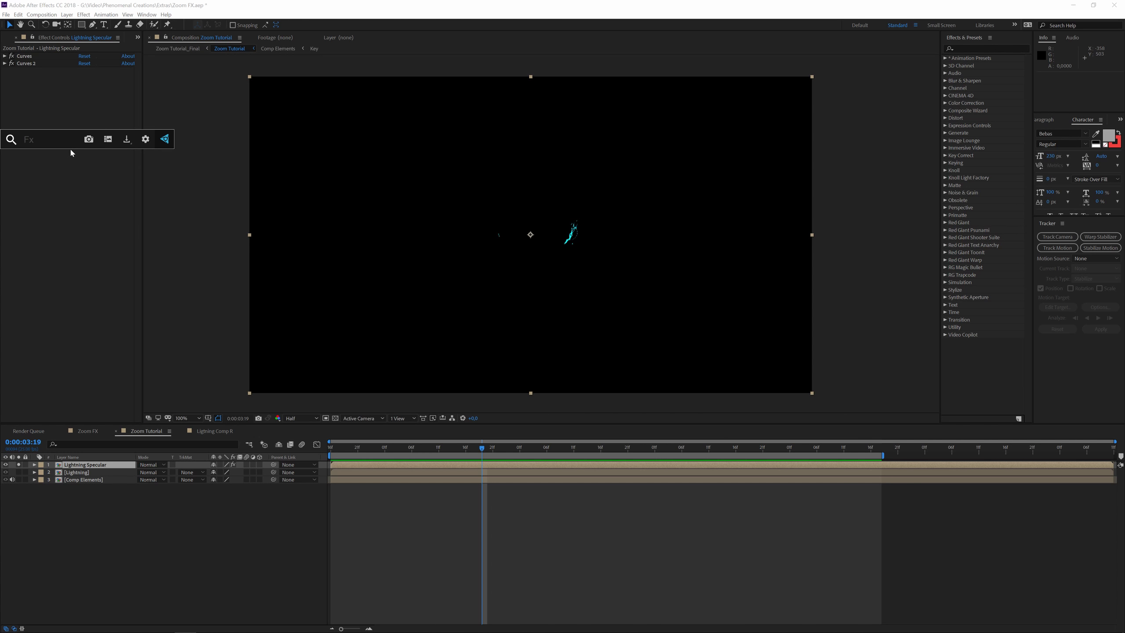
type("box")
key("Return")
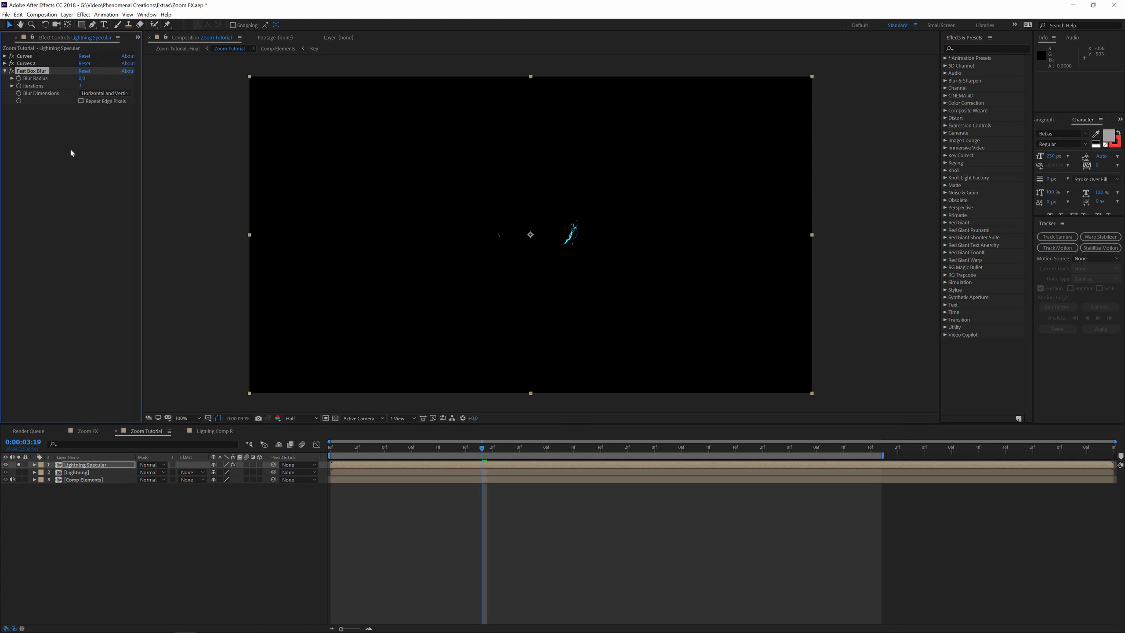
left_click(107, 97)
left_click(94, 108)
left_click_drag(80, 78, 83, 79)
Step: Duplicate the Fast Box Blur on Lightning Specular and set the copy's blur dimension to Vertical
key("ctrl+d")
left_click(97, 131)
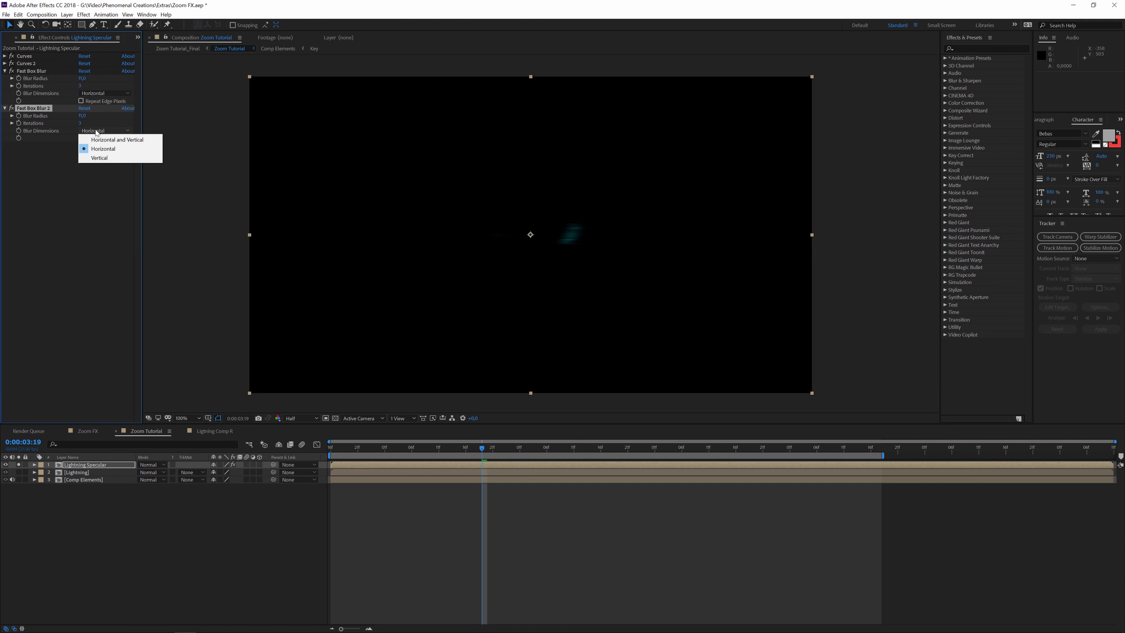
left_click(94, 158)
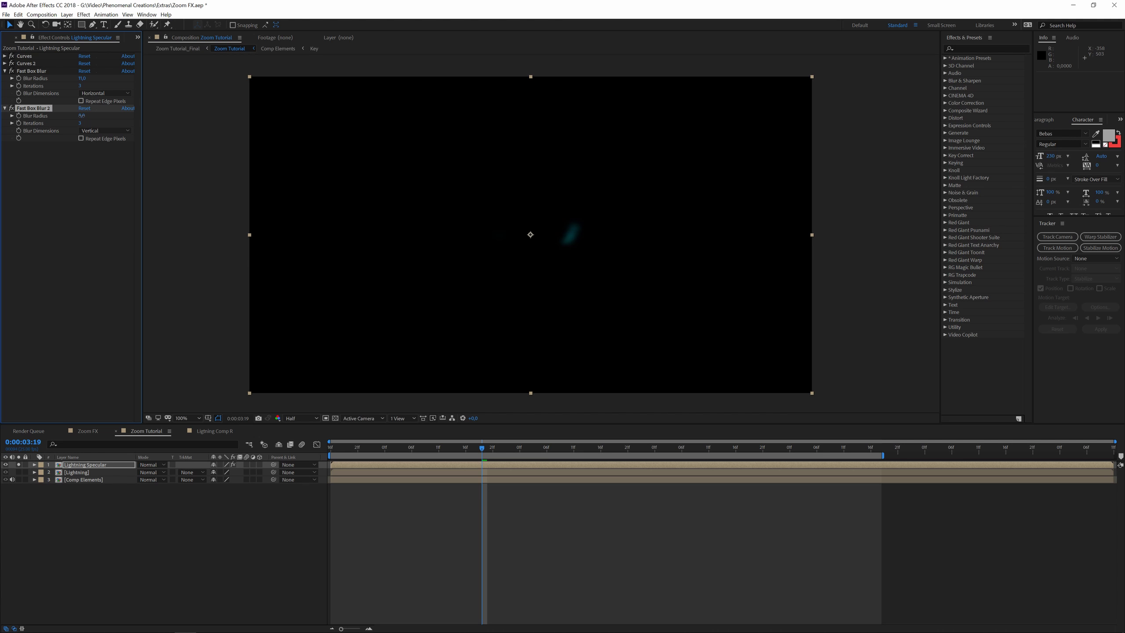
left_click(130, 227)
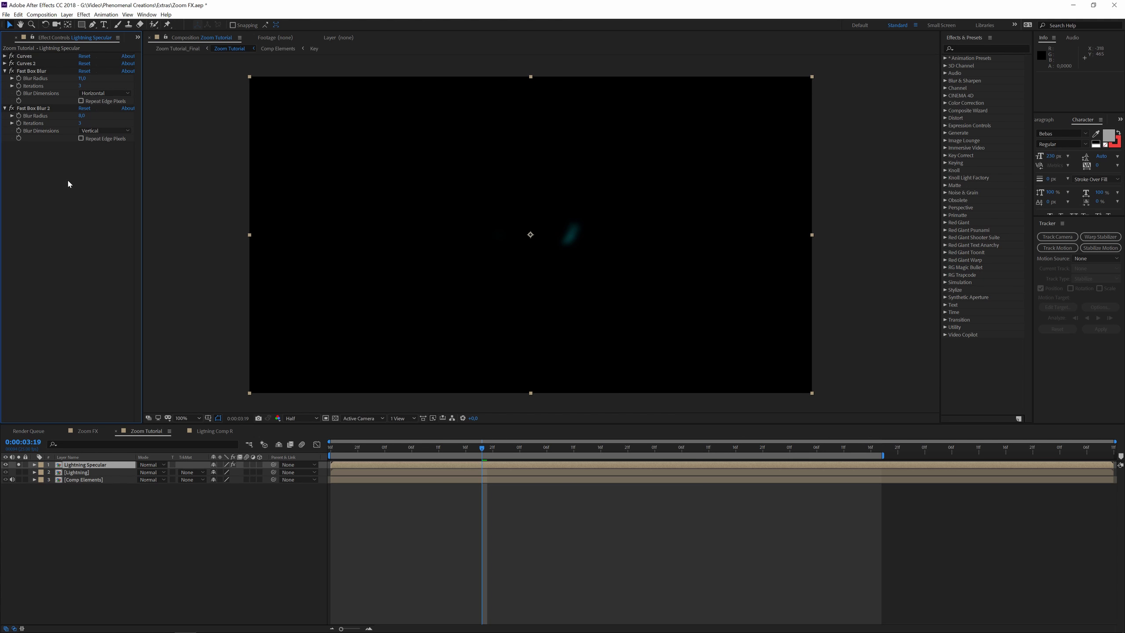
Step: Apply Solid Composite to the Lightning Specular layer and set its color to black (000000)
key("ctrl+space")
type("solid")
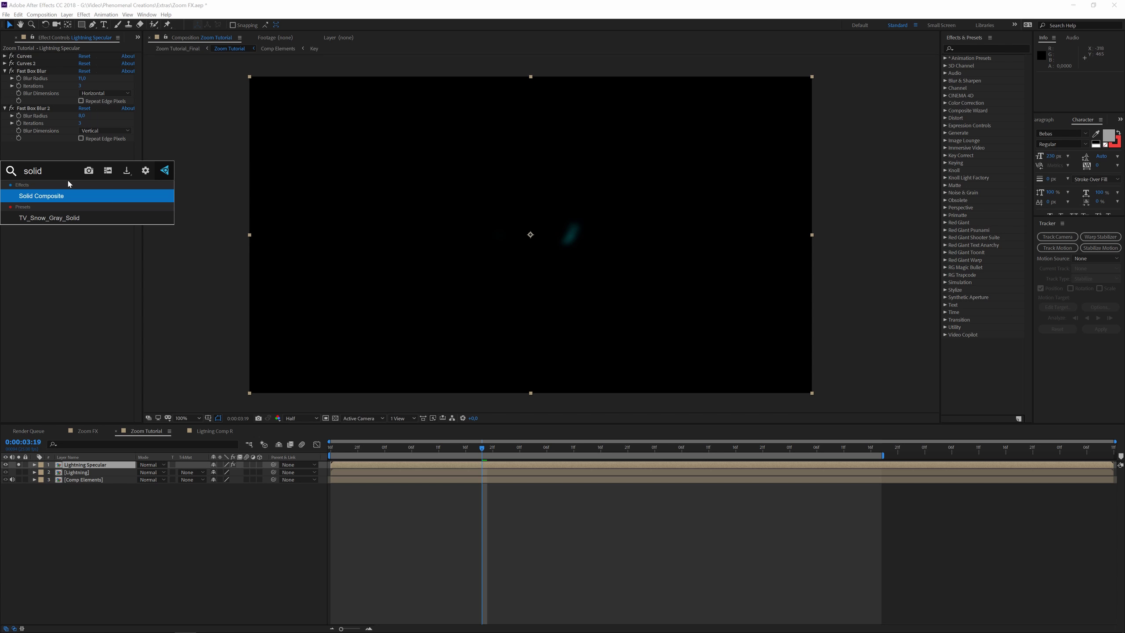
key("Return")
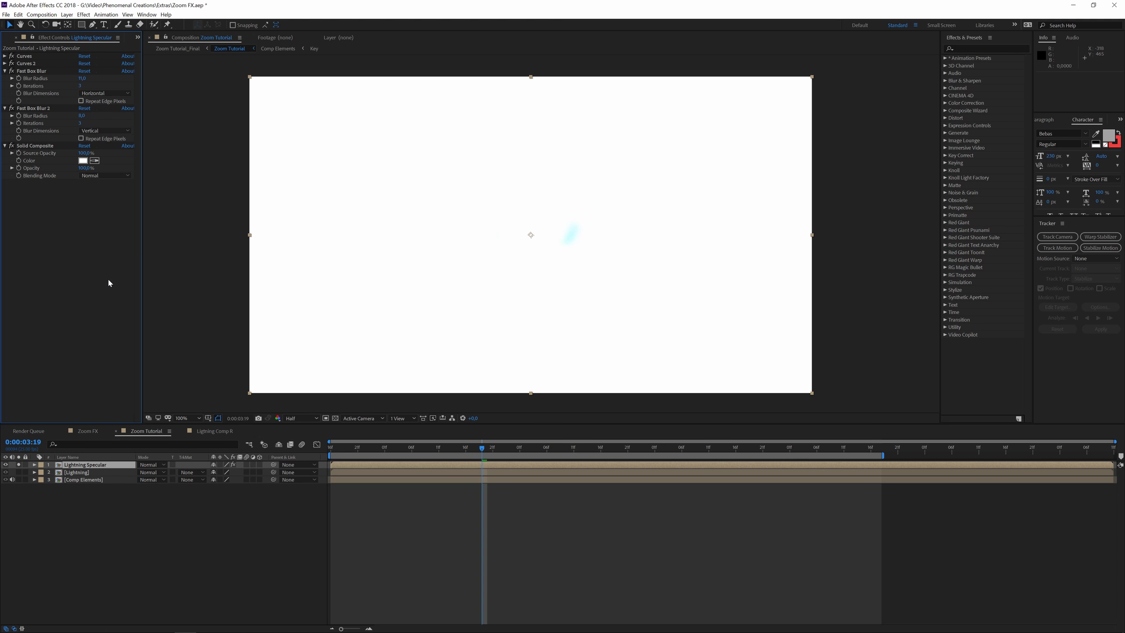
left_click(83, 162)
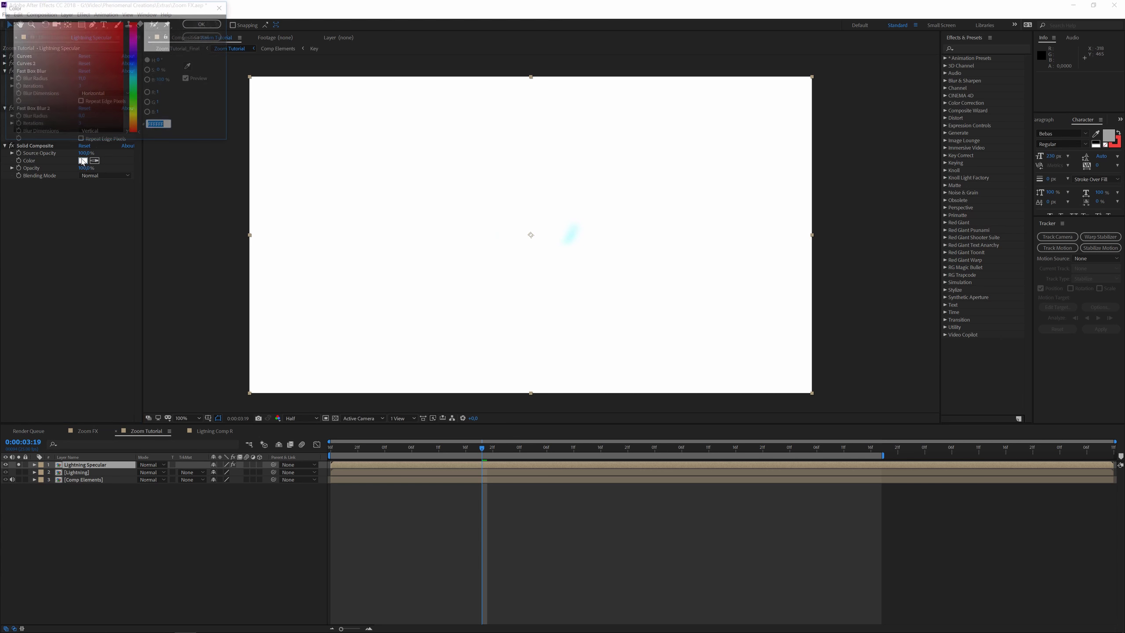
left_click_drag(79, 119, 138, 134)
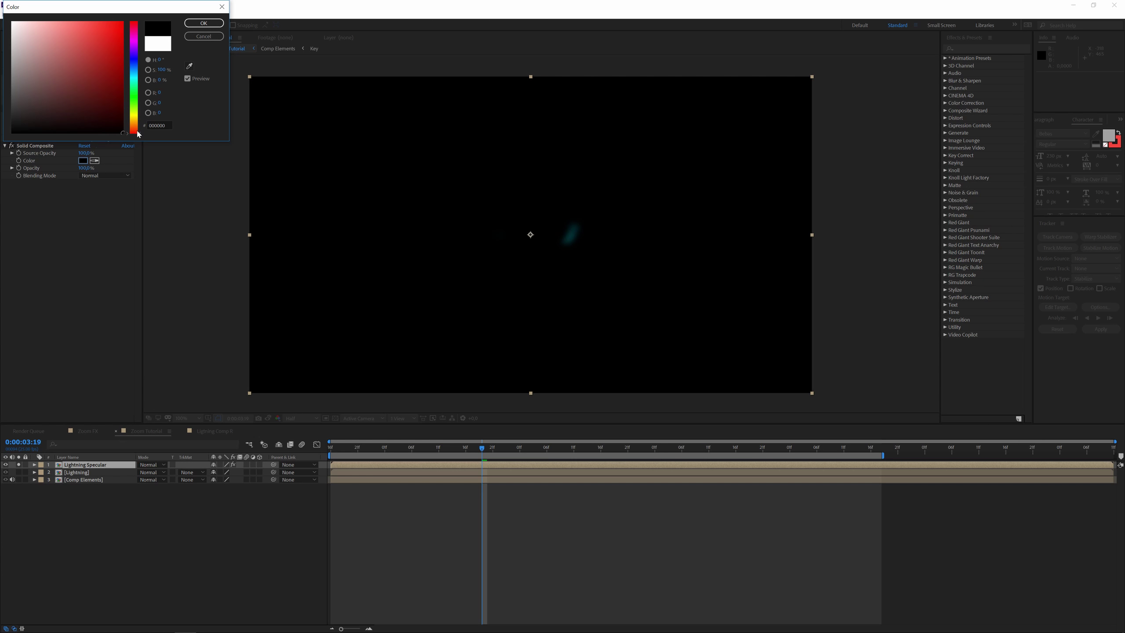
left_click(204, 23)
left_click(94, 232)
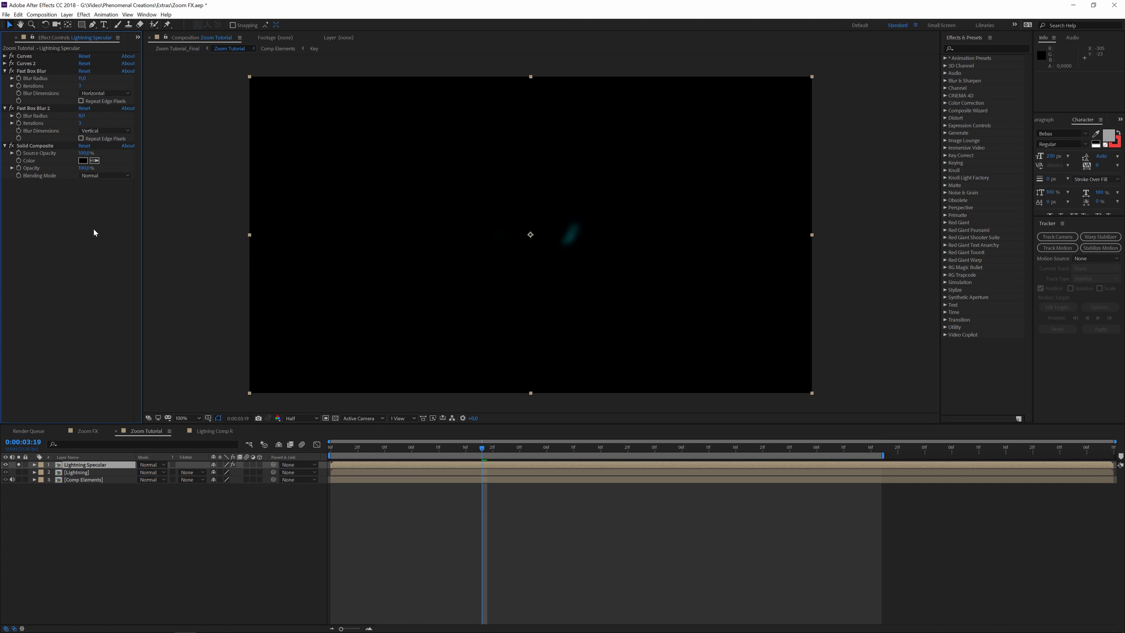
Step: Apply the Exposure effect to Lightning Specular, raise its master exposure to brighten the blurred glow and check it across the timeline
key("ctrl+space")
type("expo")
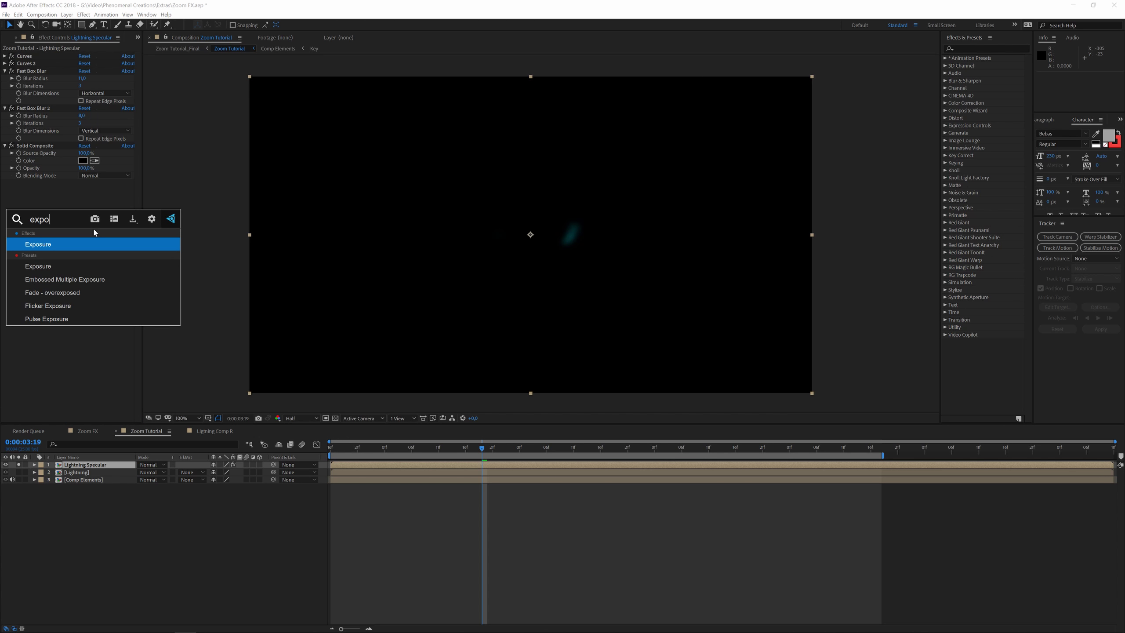
key("Return")
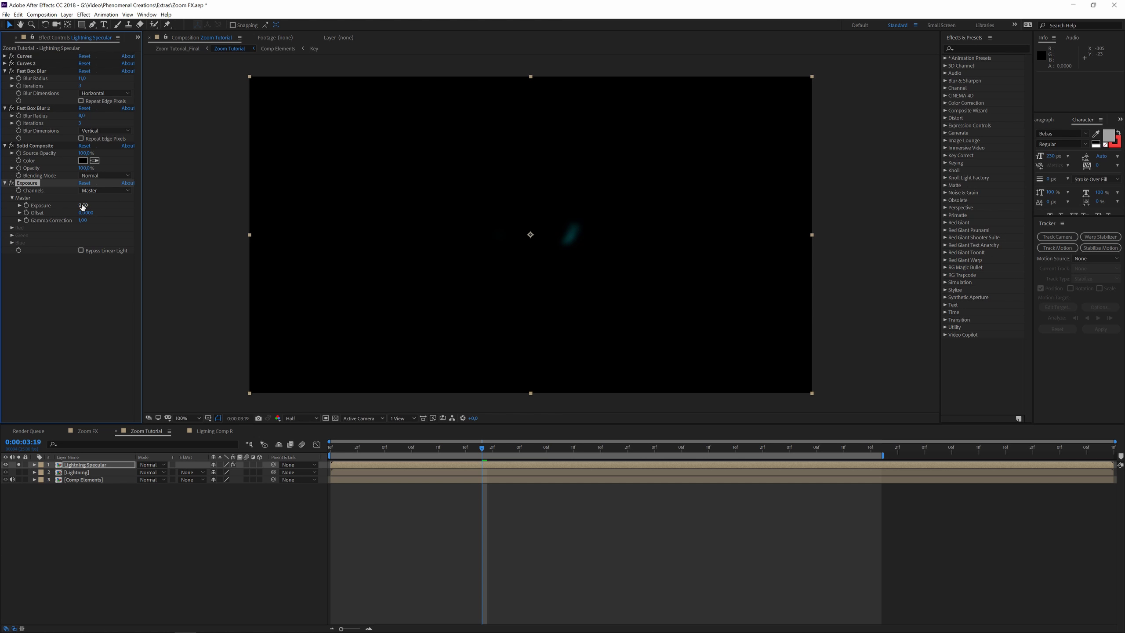
mouse_move(82, 206)
left_mouse_down()
mouse_move(296, 193)
mouse_move(204, 213)
mouse_move(248, 201)
left_mouse_up()
left_click_drag(427, 445, 527, 446)
left_click_drag(655, 449, 574, 457)
left_click(70, 349)
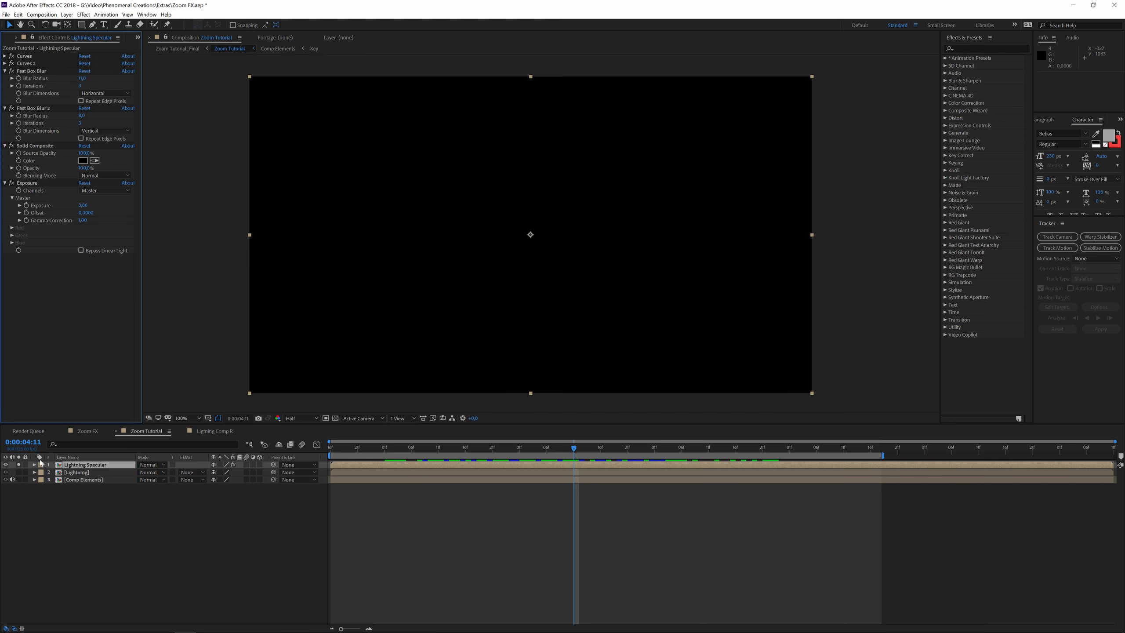
Step: Unsolo the Lightning Specular layer, set its blending mode to Add and preview the composite over the figure
left_click(18, 465)
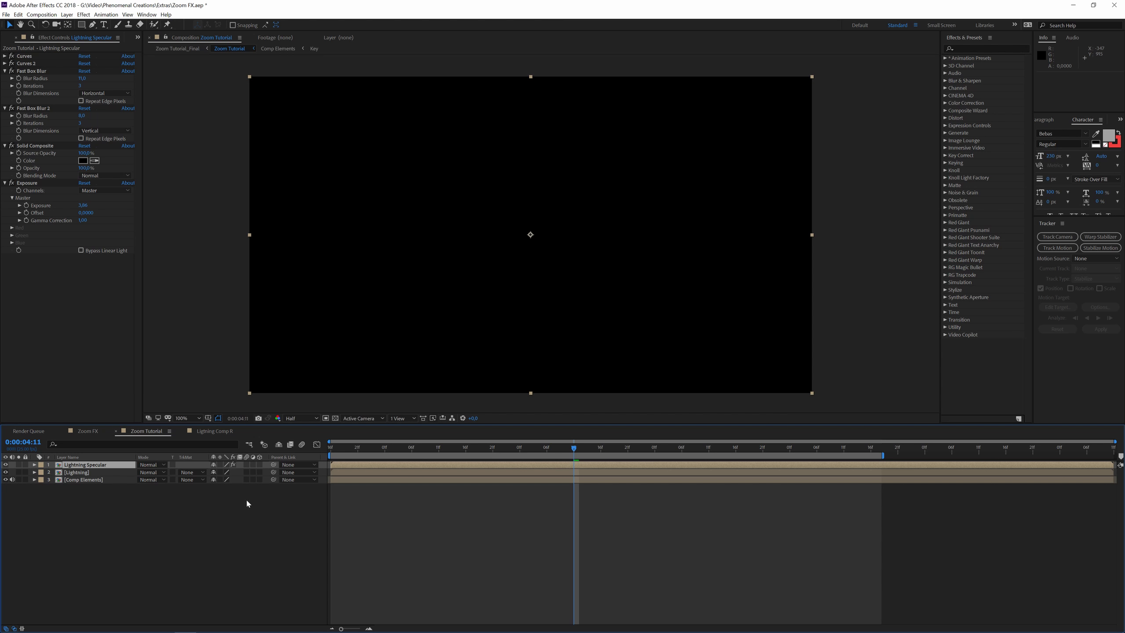
left_click(160, 465)
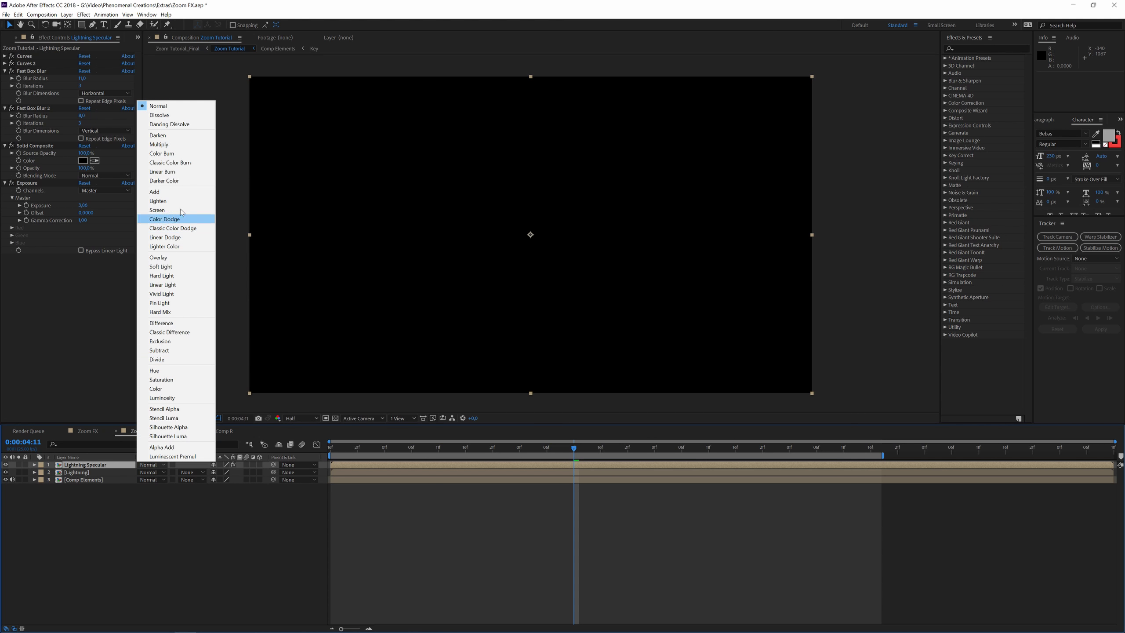
left_click(180, 195)
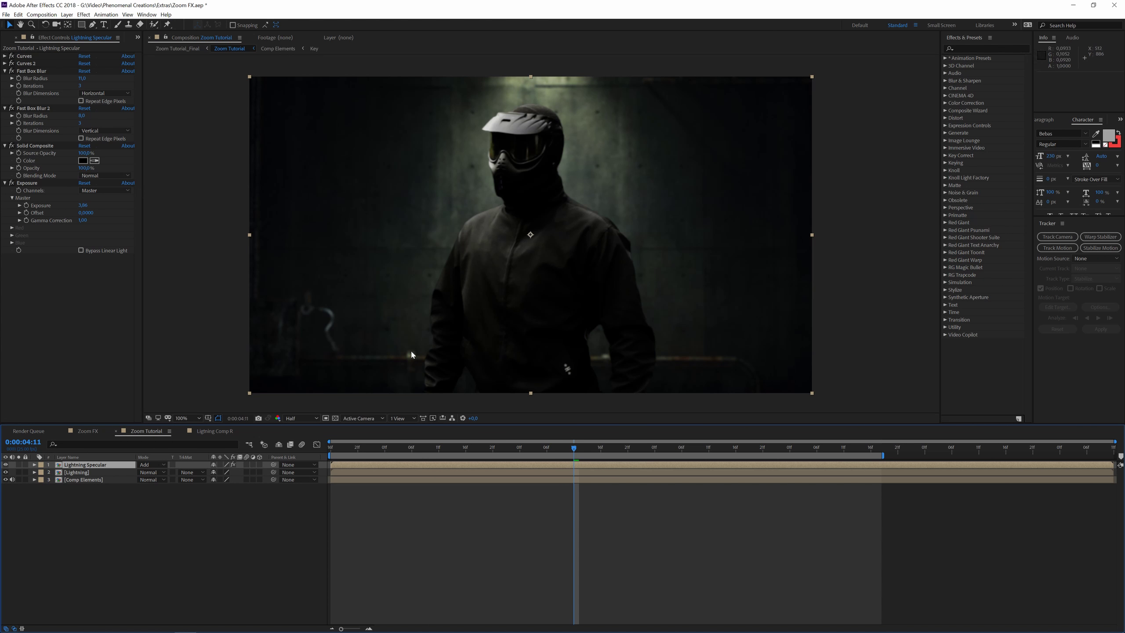
left_click(337, 449)
key("space")
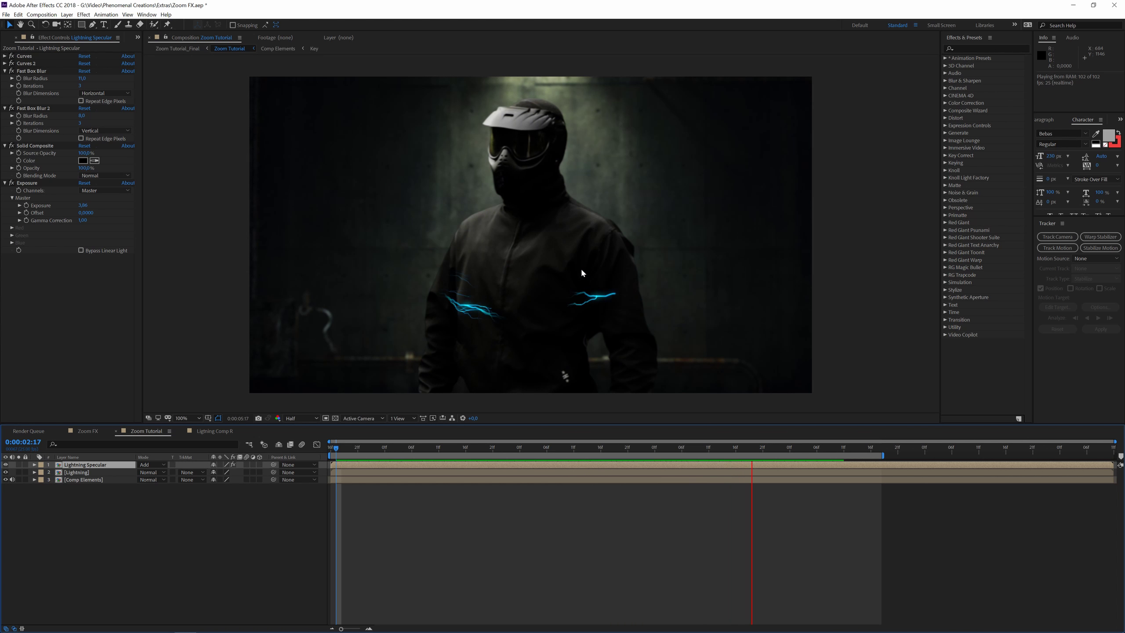
key("space")
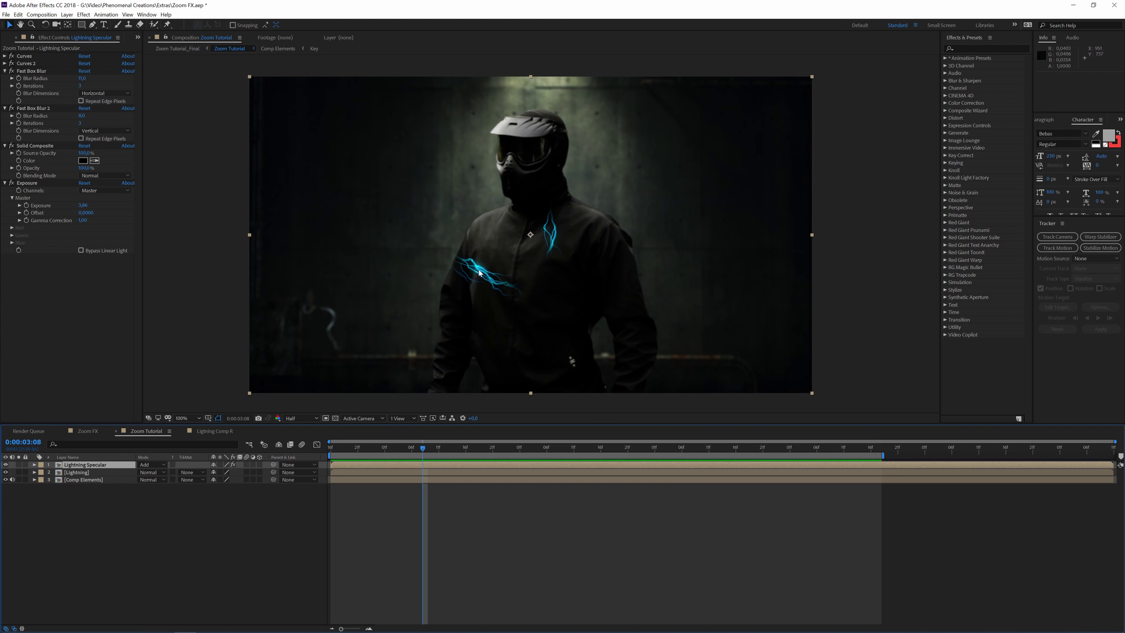
Step: Collapse the settings of both Fast Box Blurs, Solid Composite and Exposure on the Lightning Specular layer
left_click(5, 71)
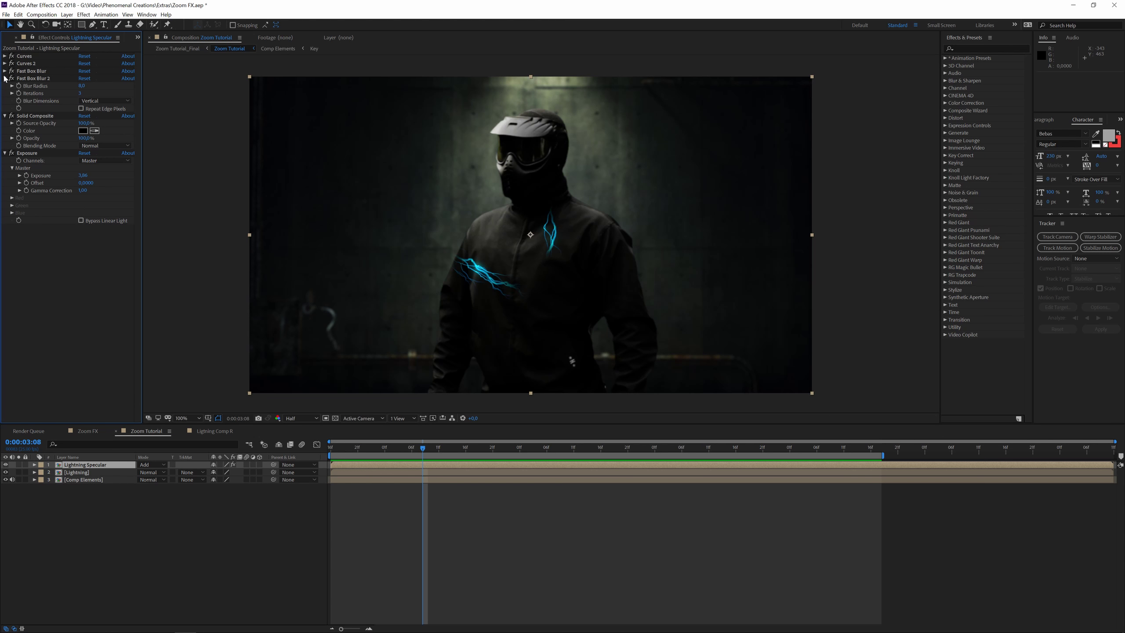
left_click(5, 78)
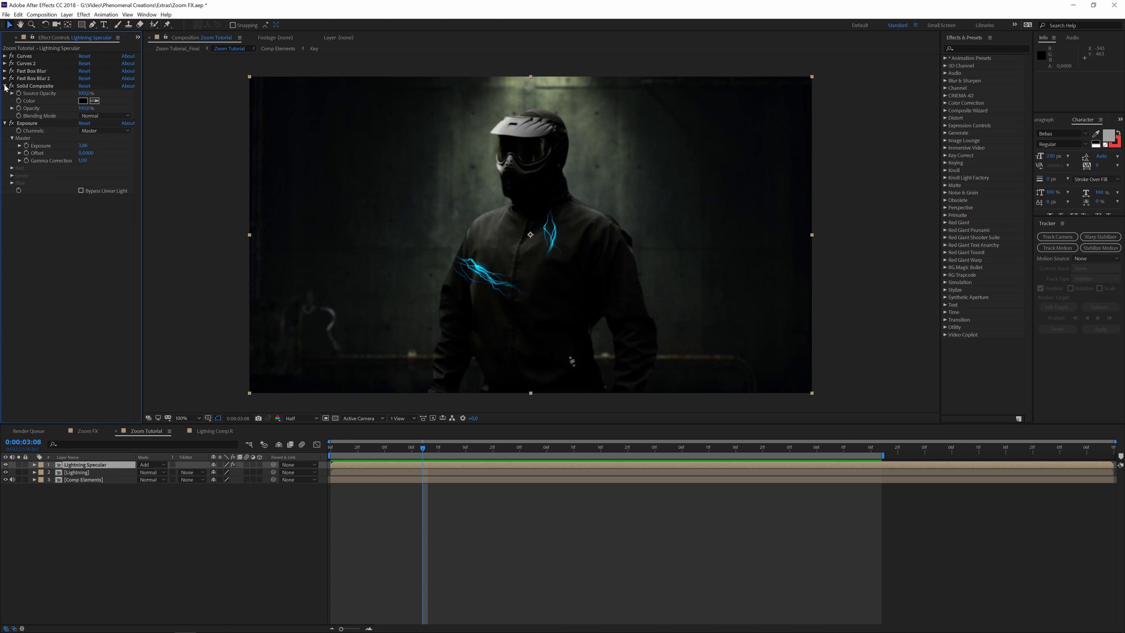
left_click(4, 86)
left_click(5, 93)
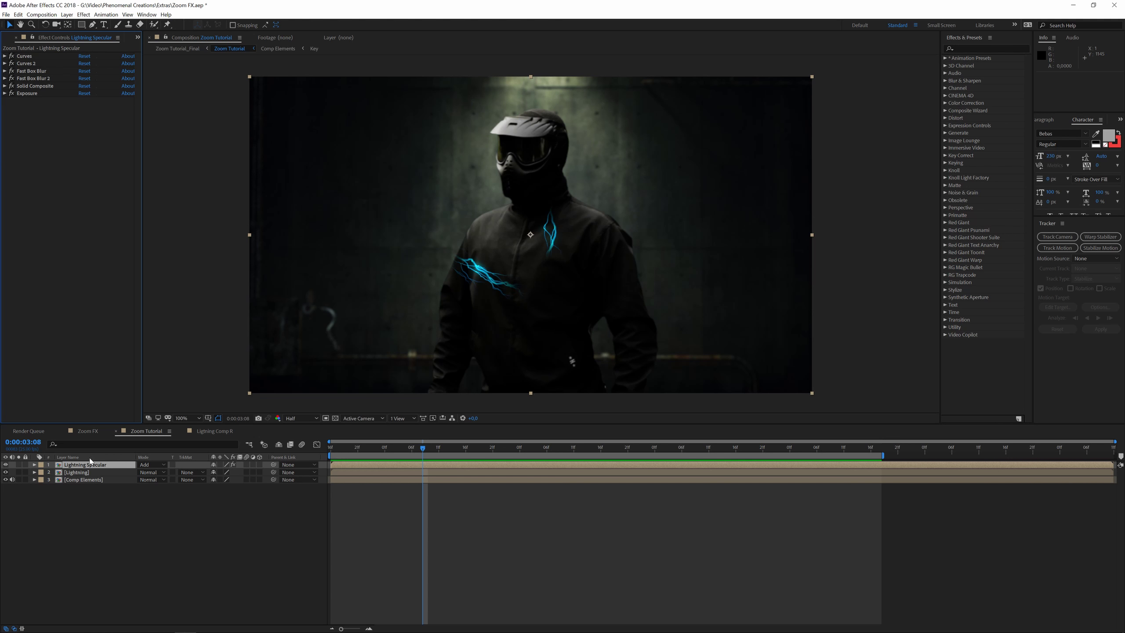
Step: Place wrinkled-clothes-hack.jpg above the Lightning Specular layer and scale it up to roughly four times its size
left_click(92, 514)
left_click(4, 36)
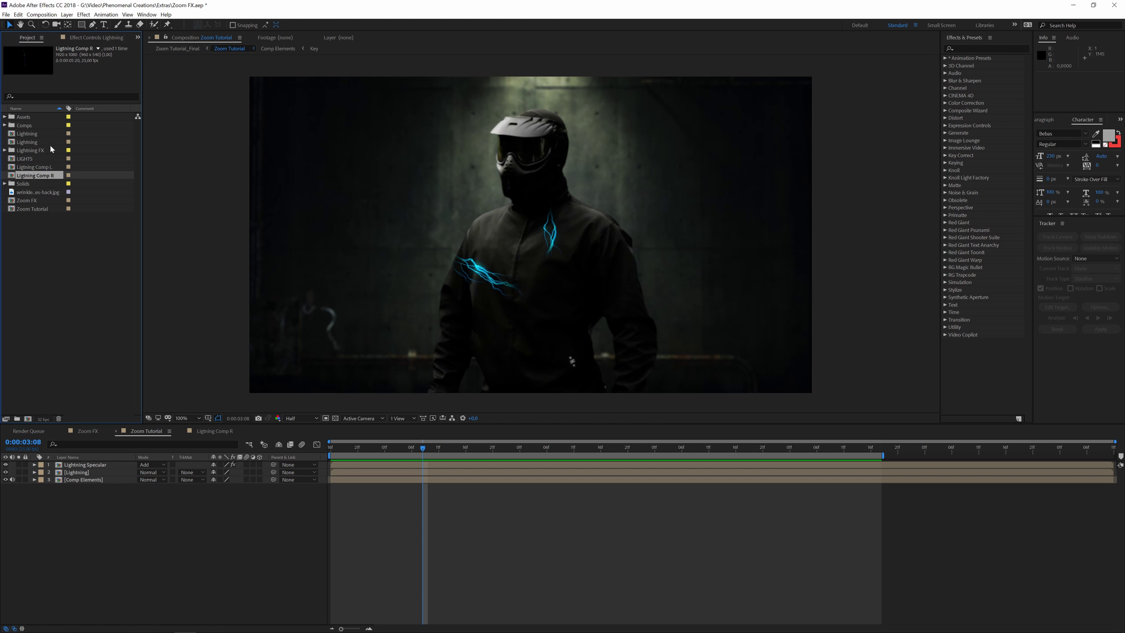
left_click_drag(37, 193, 81, 462)
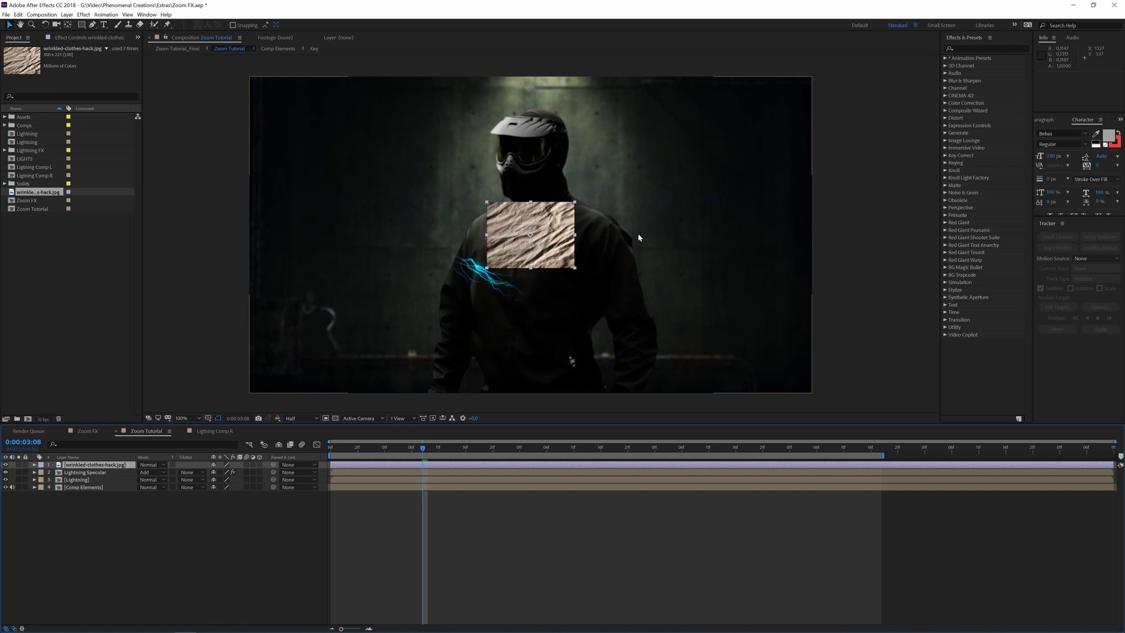
key("s")
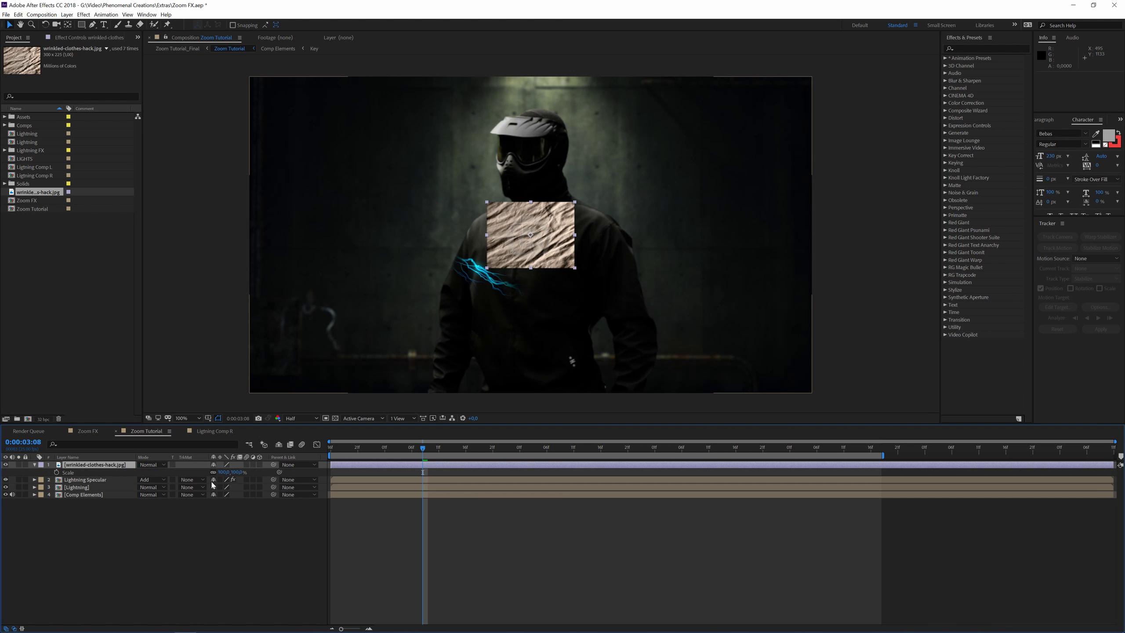
left_click_drag(224, 472, 346, 465)
Step: Rotate the wrinkled cloth texture roughly a quarter turn clockwise, move it down over the figure's torso and widen it past the shoulders
key("w")
left_click_drag(642, 195, 586, 307)
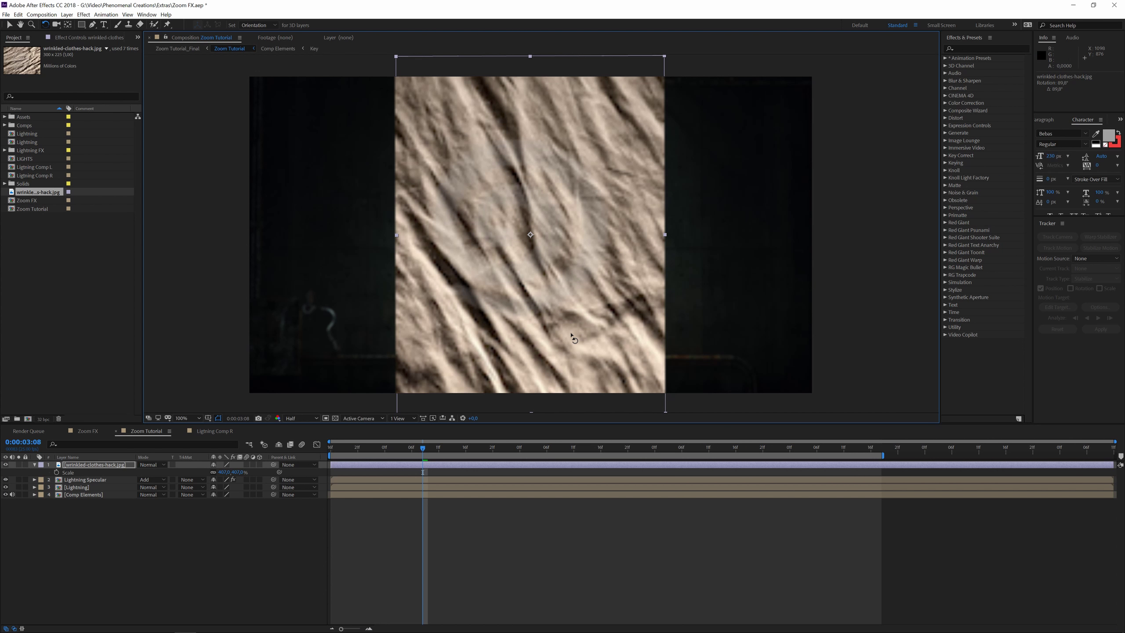
key("v")
left_click_drag(557, 247, 556, 261)
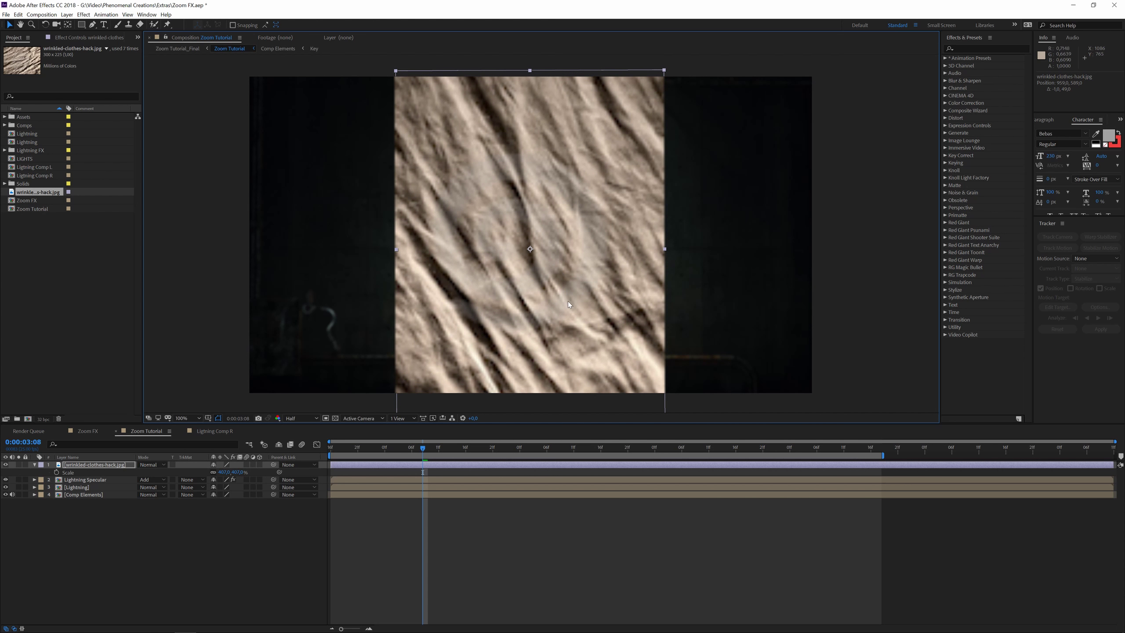
left_click_drag(531, 222, 536, 277)
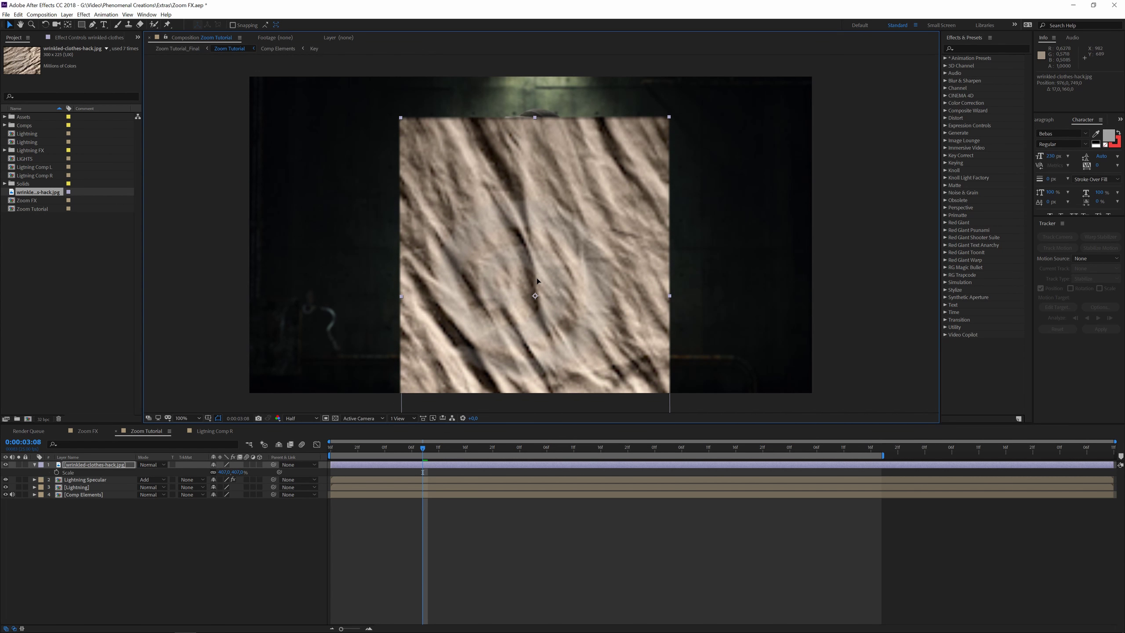
left_click_drag(670, 298, 702, 297)
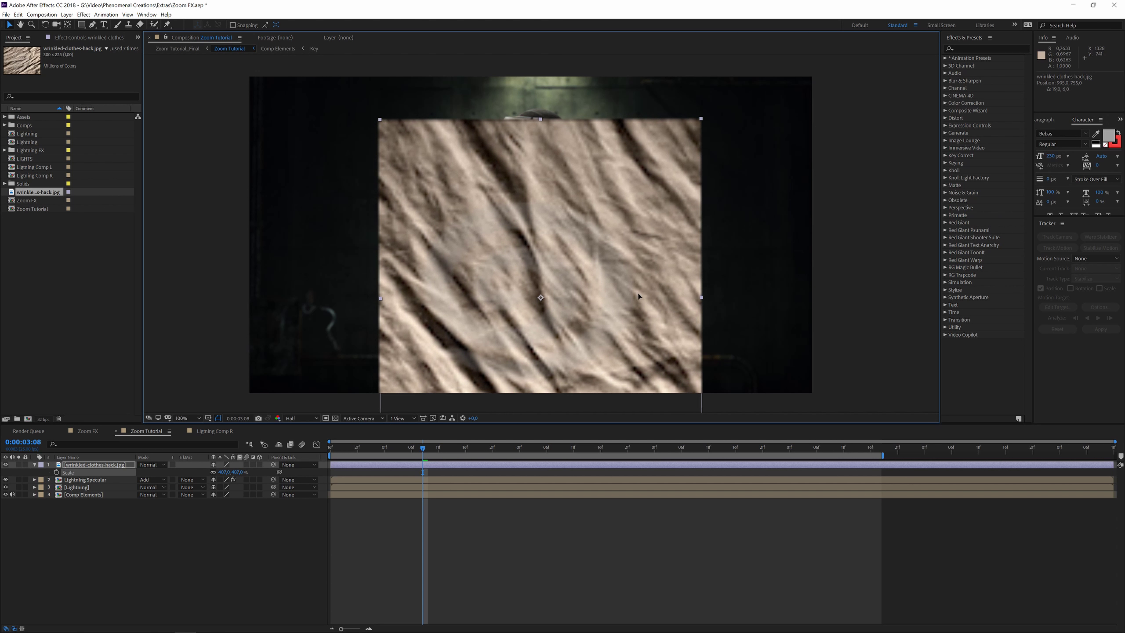
Step: Set the Lightning Specular layer's track matte to Luma using the wrinkled cloth image and check the frame at 0:00:03:15
left_click(35, 465)
left_click(98, 472)
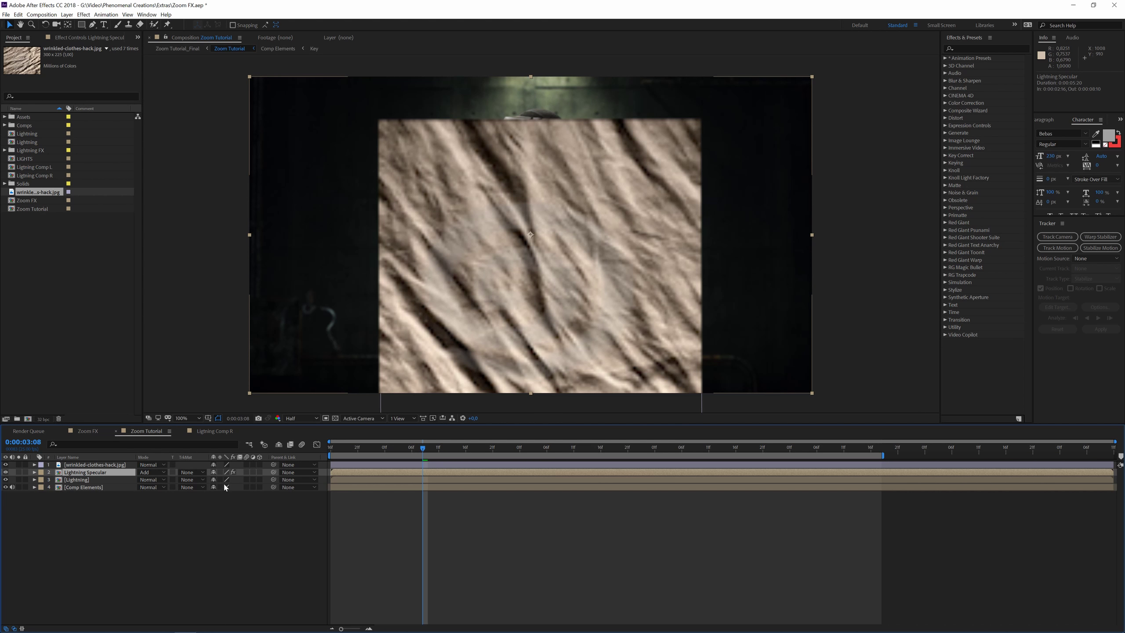
left_click(192, 472)
left_click(212, 511)
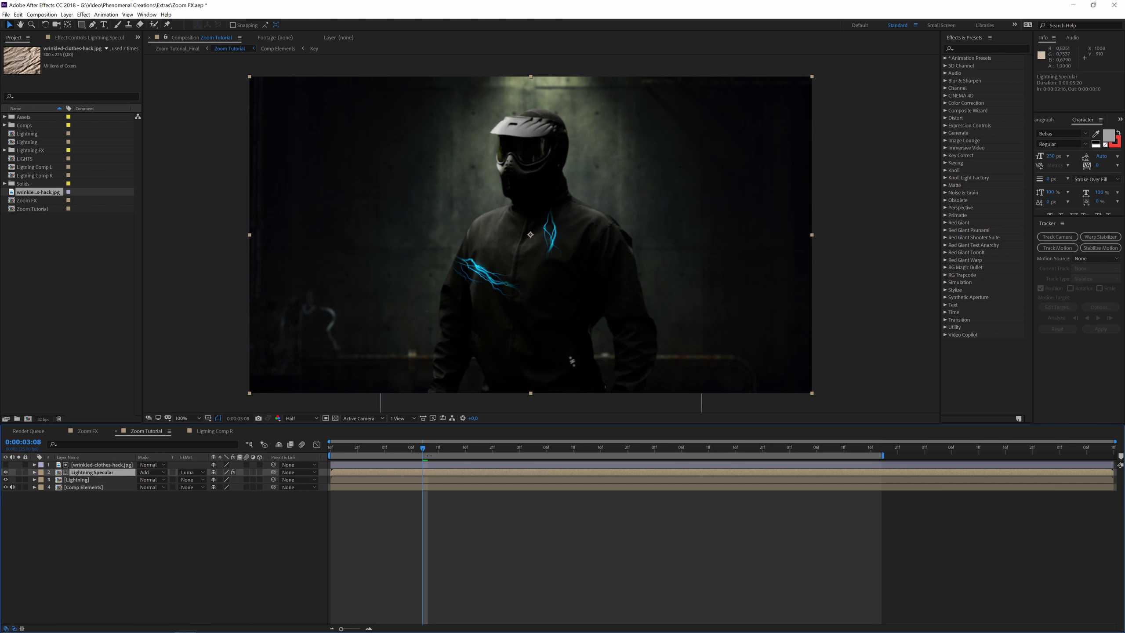
left_click_drag(427, 452, 463, 453)
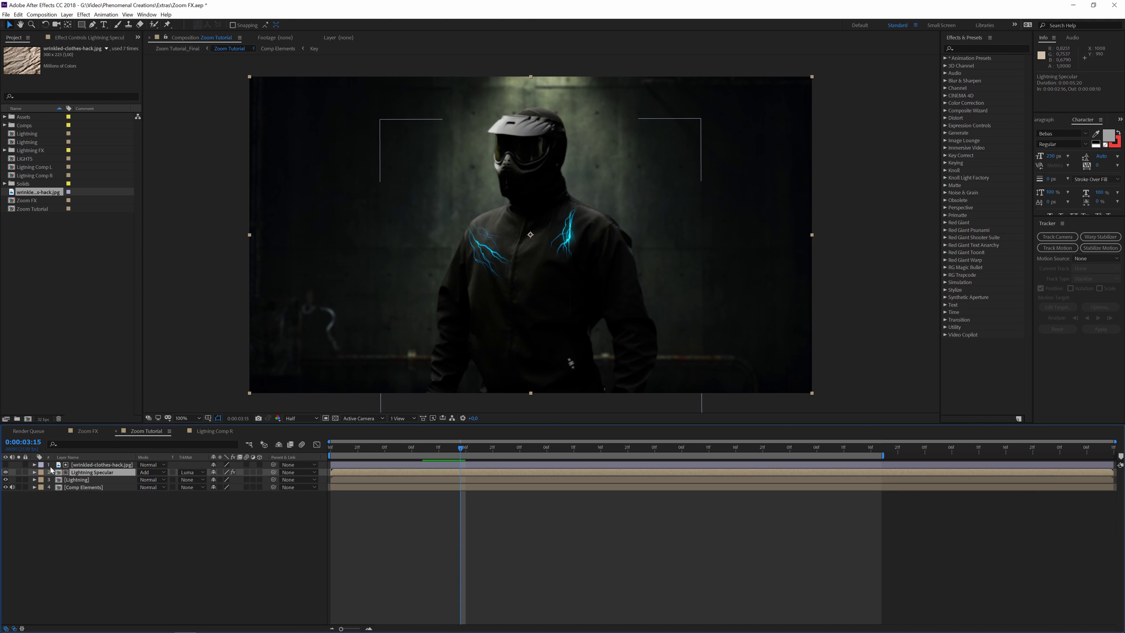
Step: Solo the Lightning Specular layer and examine its textured glow close up at Full preview resolution
left_click(19, 472)
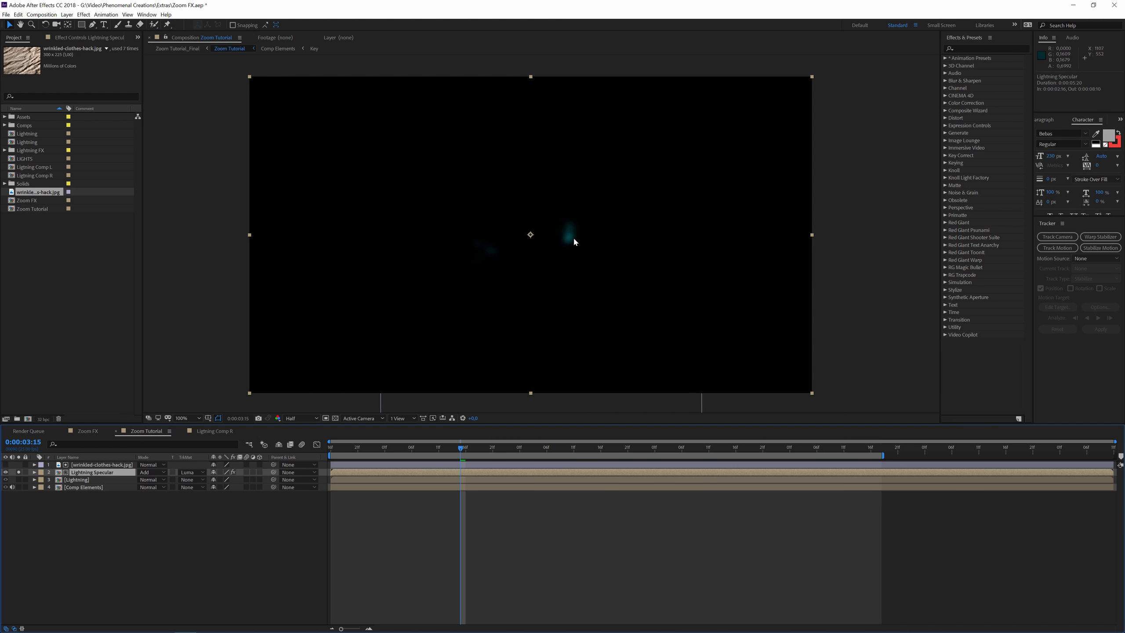
key("period")
key("period")
key("period")
key("period")
left_click(293, 419)
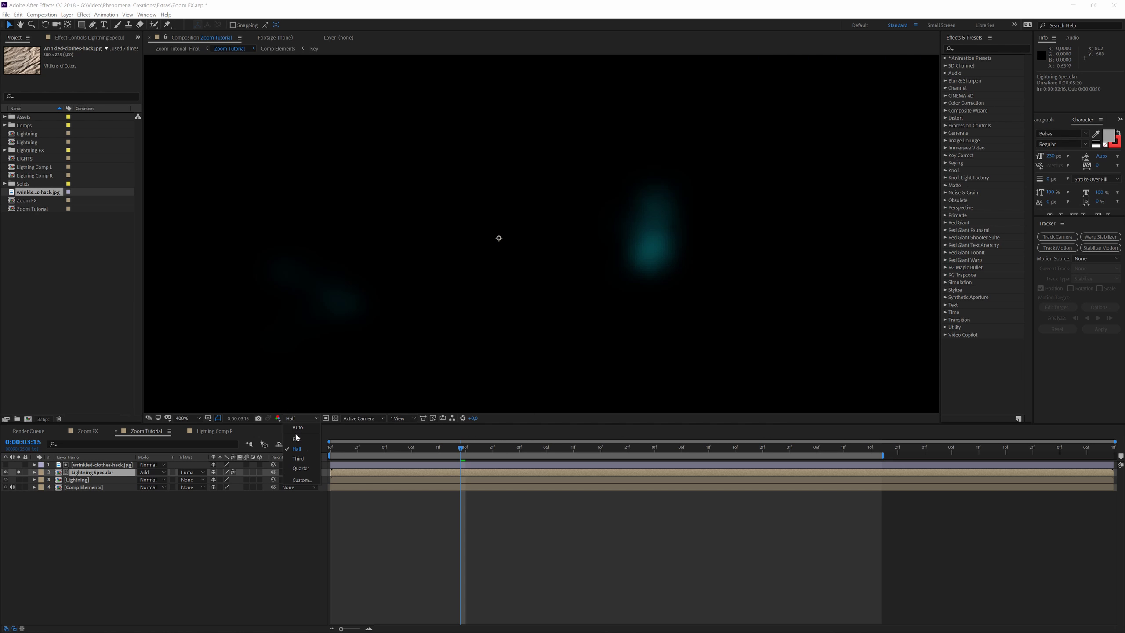
left_click(296, 437)
Step: Scrub the isolated specular glow from 0:00:03:15 to 0:00:04:05 and bring back the full composite
scroll(610, 311, "down", 1)
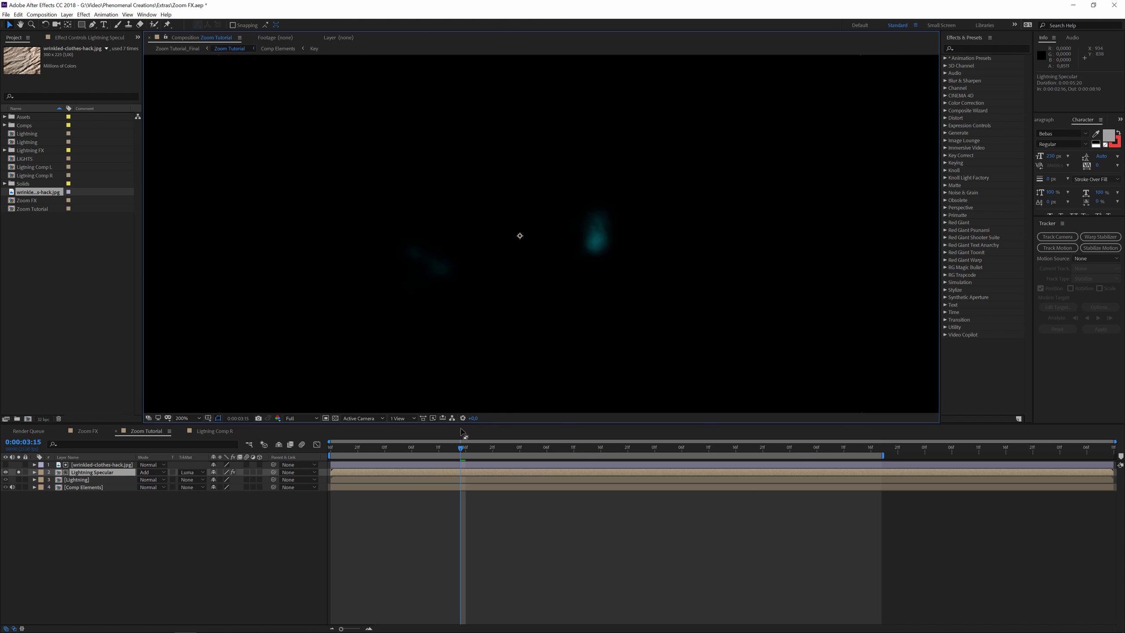
left_click_drag(463, 451, 505, 450)
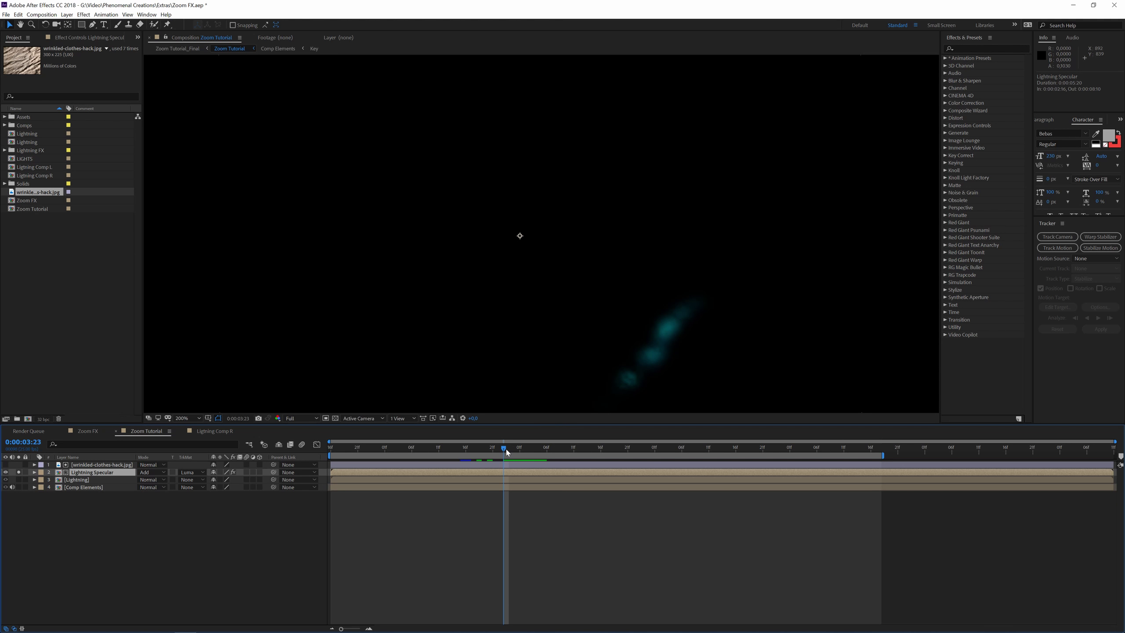
left_click_drag(507, 452, 542, 449)
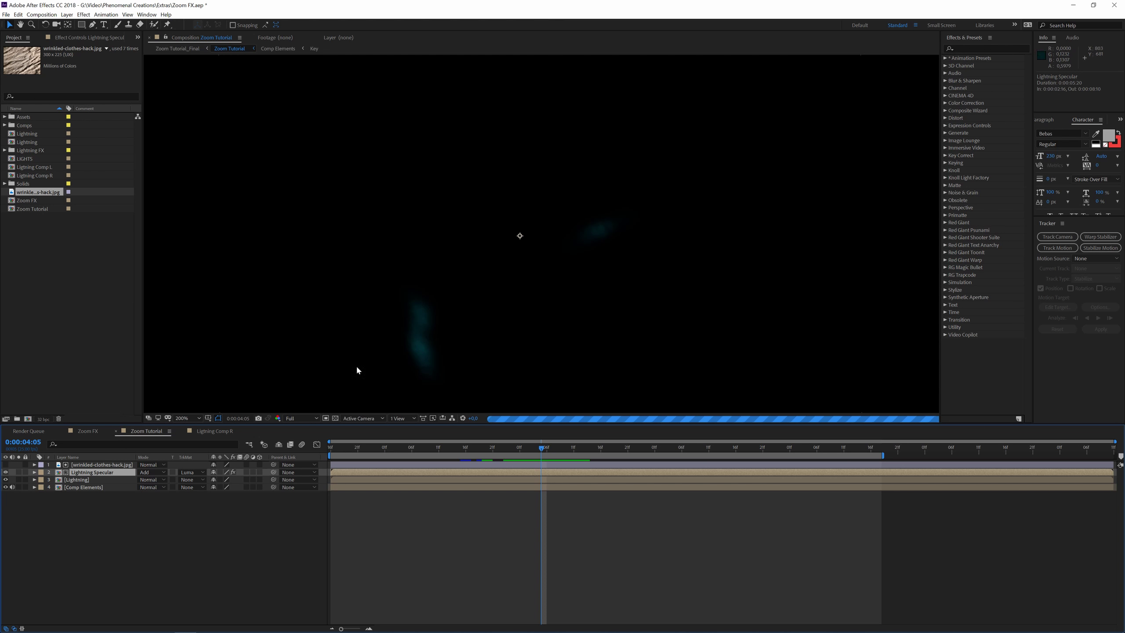
scroll(500, 332, "down", 1)
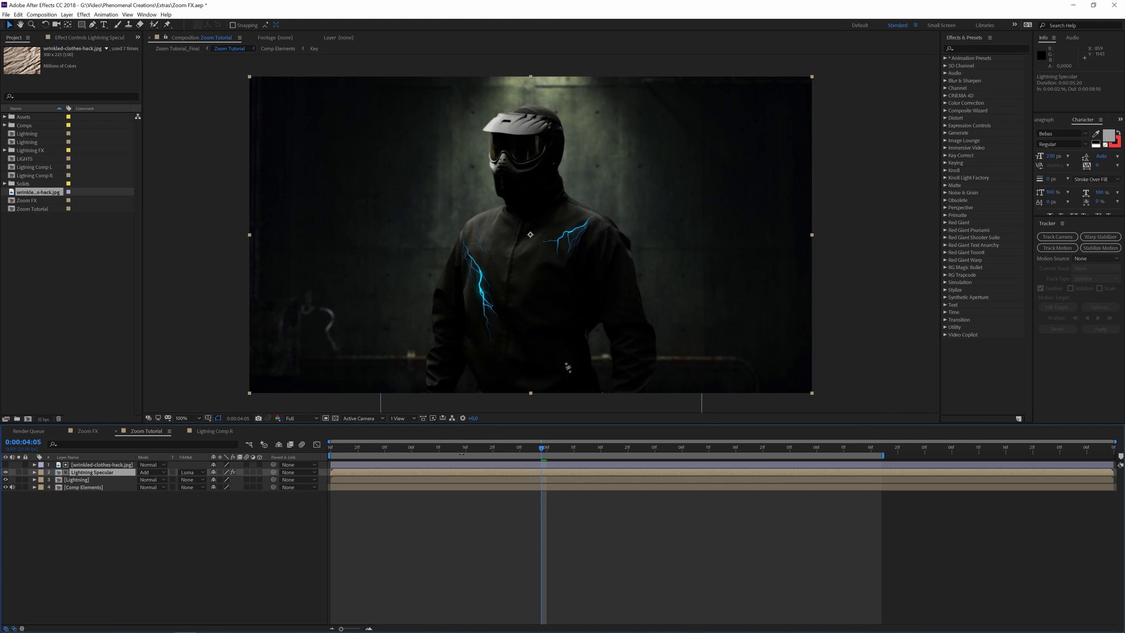
Step: Play the composite from 0:00:03:04 and scrub ahead to 0:00:03:20 to check the lightning with its glow
left_click_drag(462, 454, 483, 449)
key("ctrl+z")
left_click(401, 447)
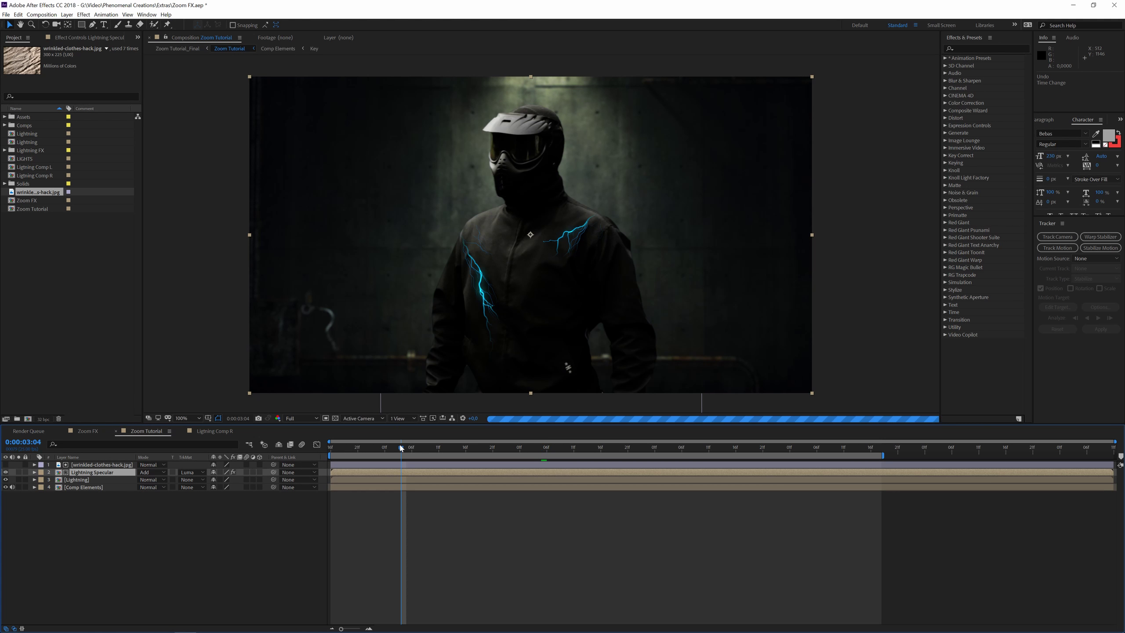
key("space")
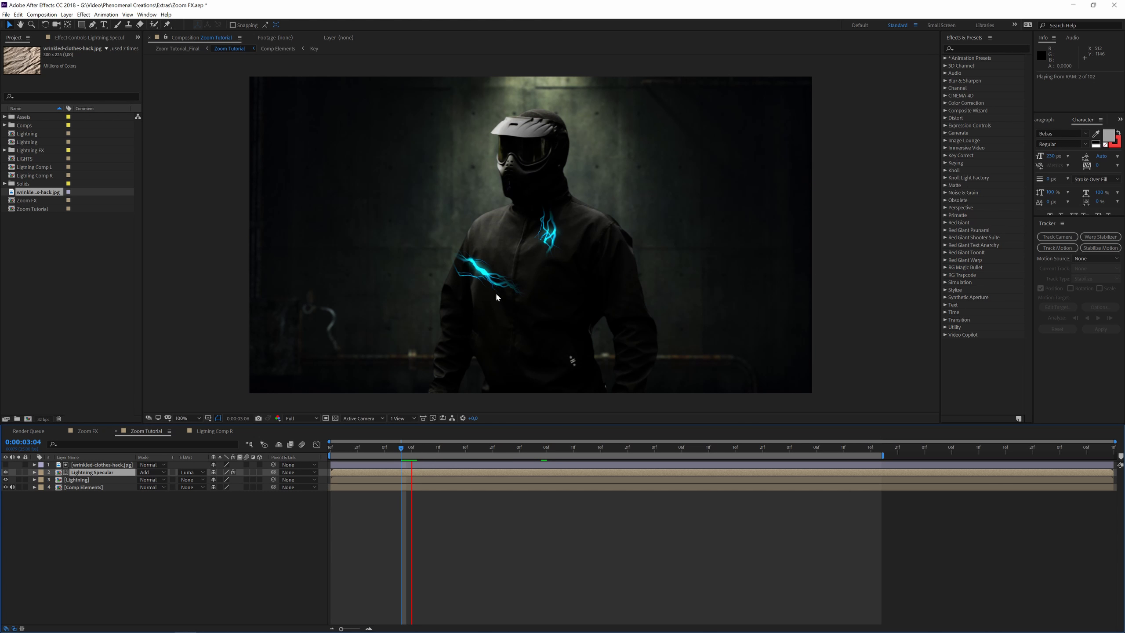
key("space")
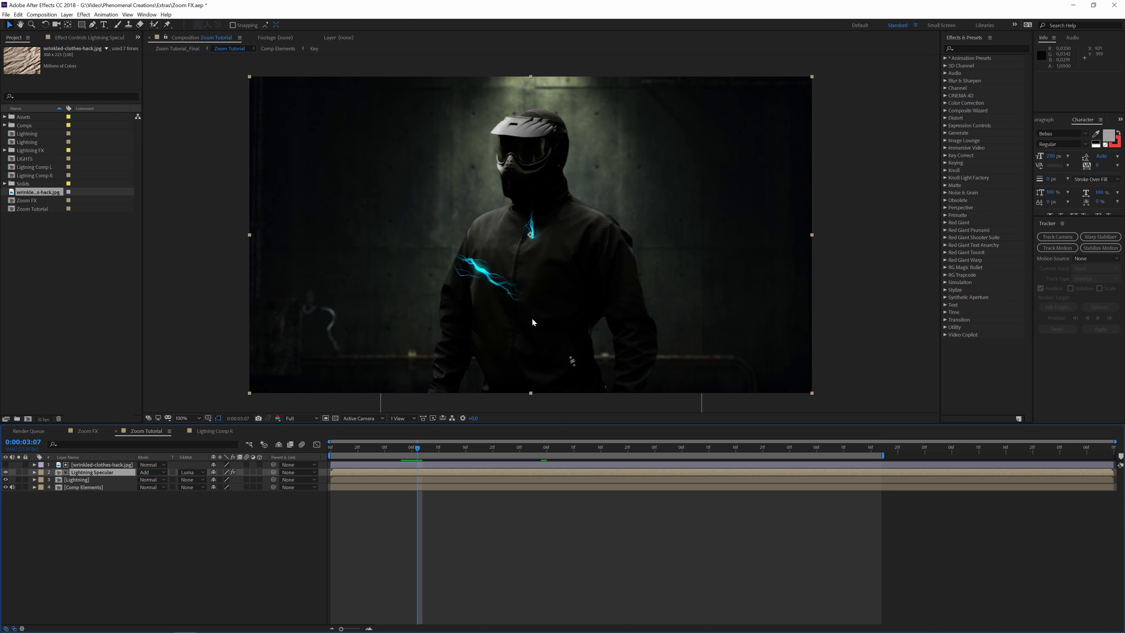
left_click_drag(431, 449, 488, 441)
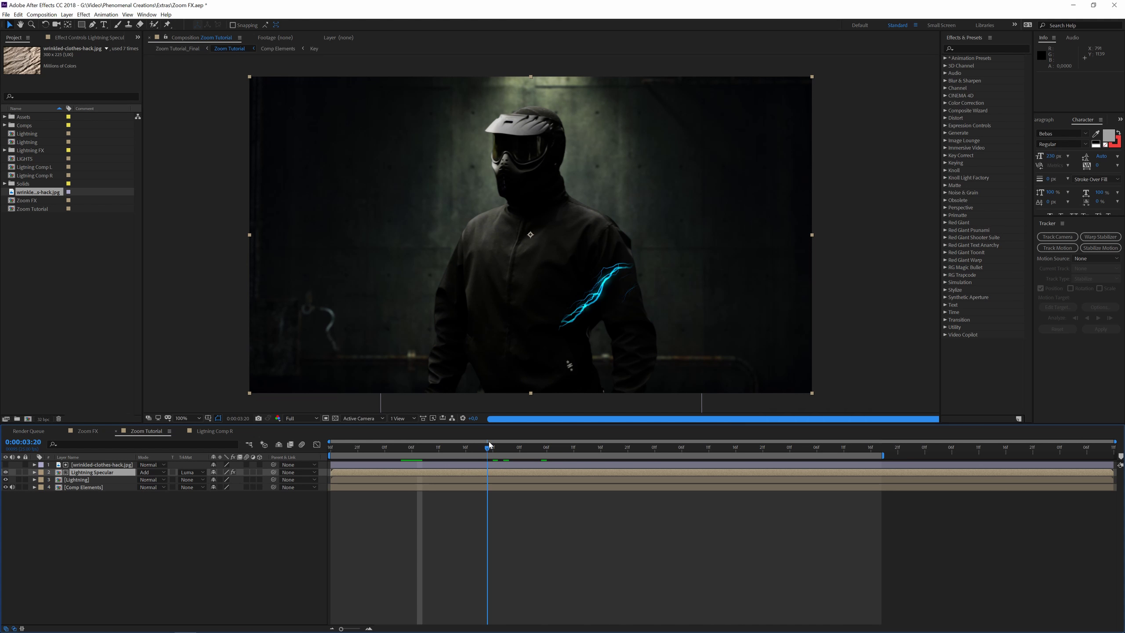
Step: Set the preview resolution to Half, play from 0:00:03:08 and scrub to 0:00:03:19
left_click(295, 418)
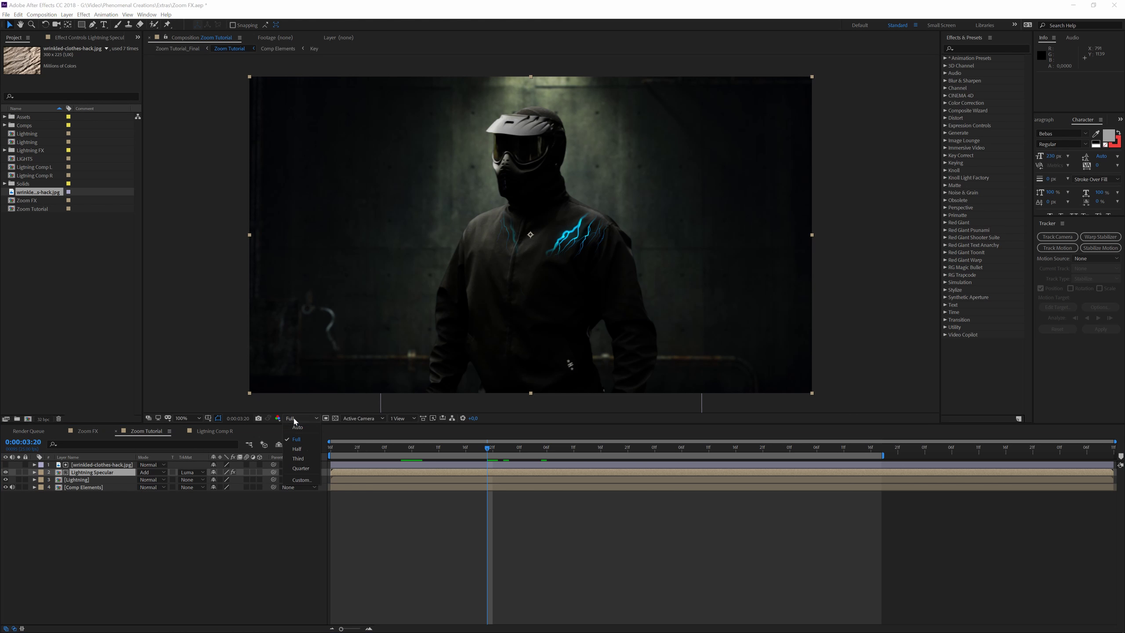
left_click(296, 449)
left_click(423, 449)
key("space")
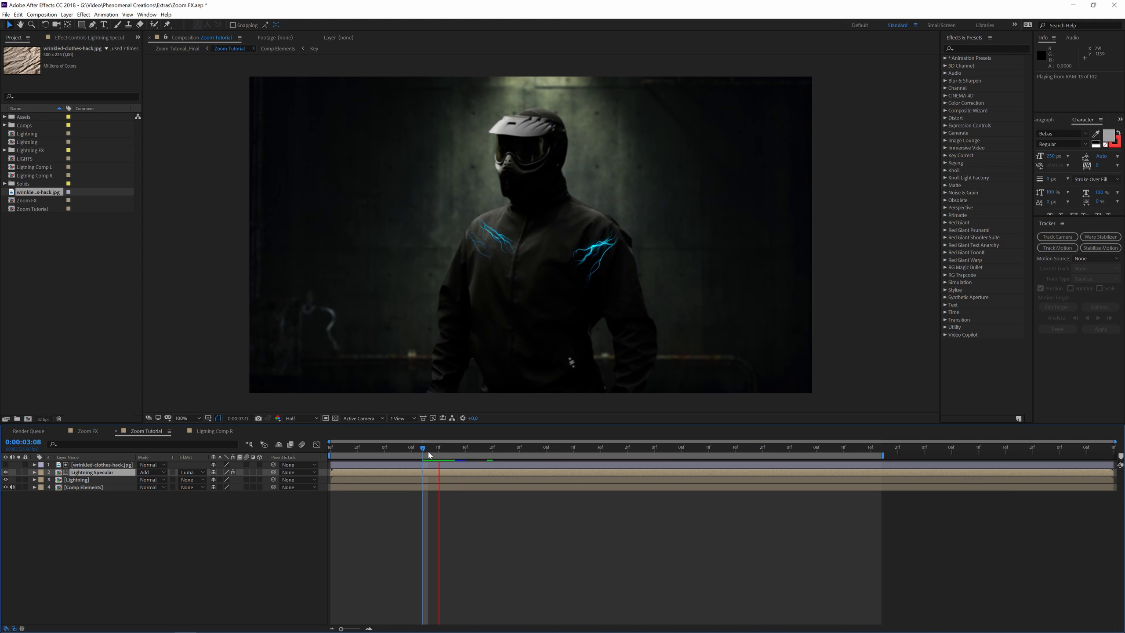
key("space")
left_click(444, 447)
left_click_drag(445, 447, 482, 447)
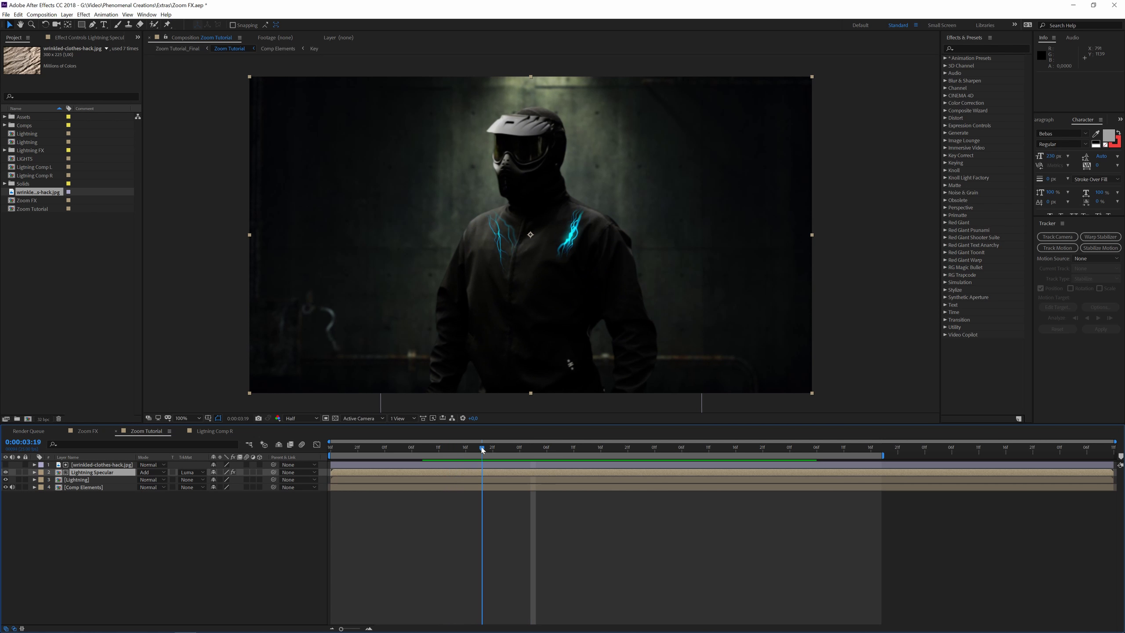
Step: Rename the wrinkled-clothes-hack.jpg layer as texture
left_click(96, 464)
left_click(86, 532)
left_click(88, 466)
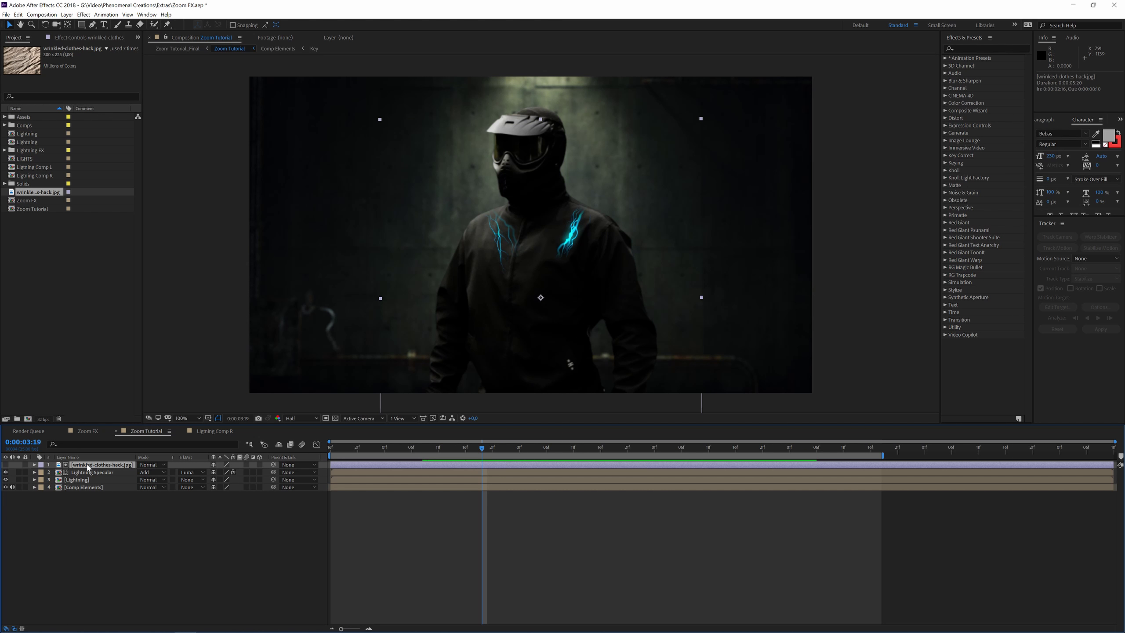
key("Return")
type("texture")
key("Return")
Step: Duplicate the texture and Lightning Specular layers together and rename the specular copy as Lightning Diffusion
left_click(91, 472, "shift")
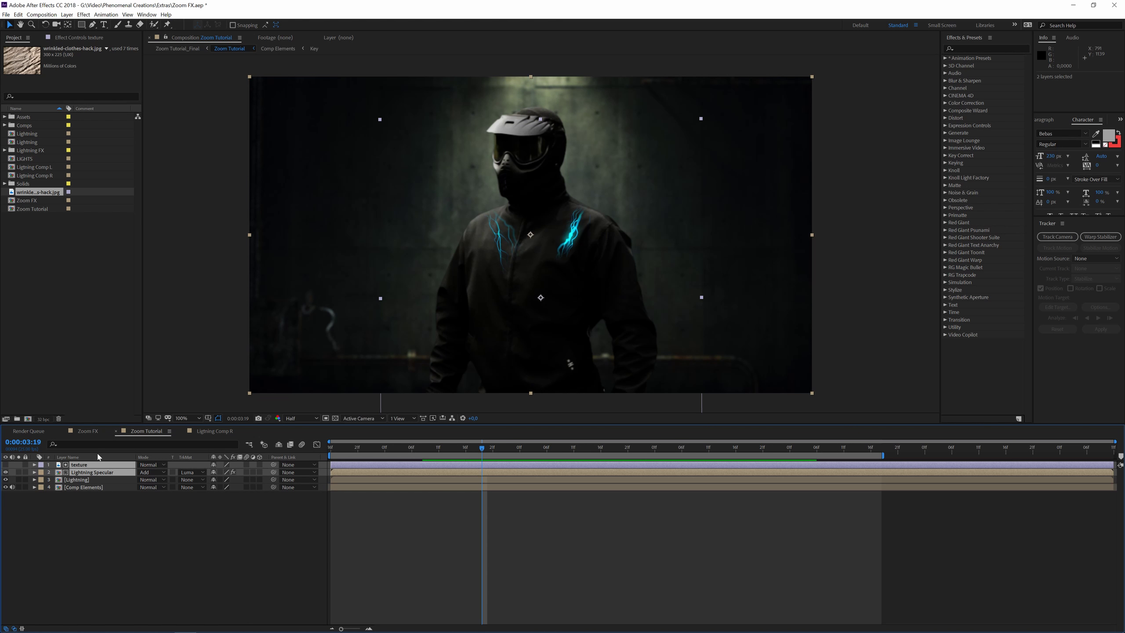
key("ctrl+d")
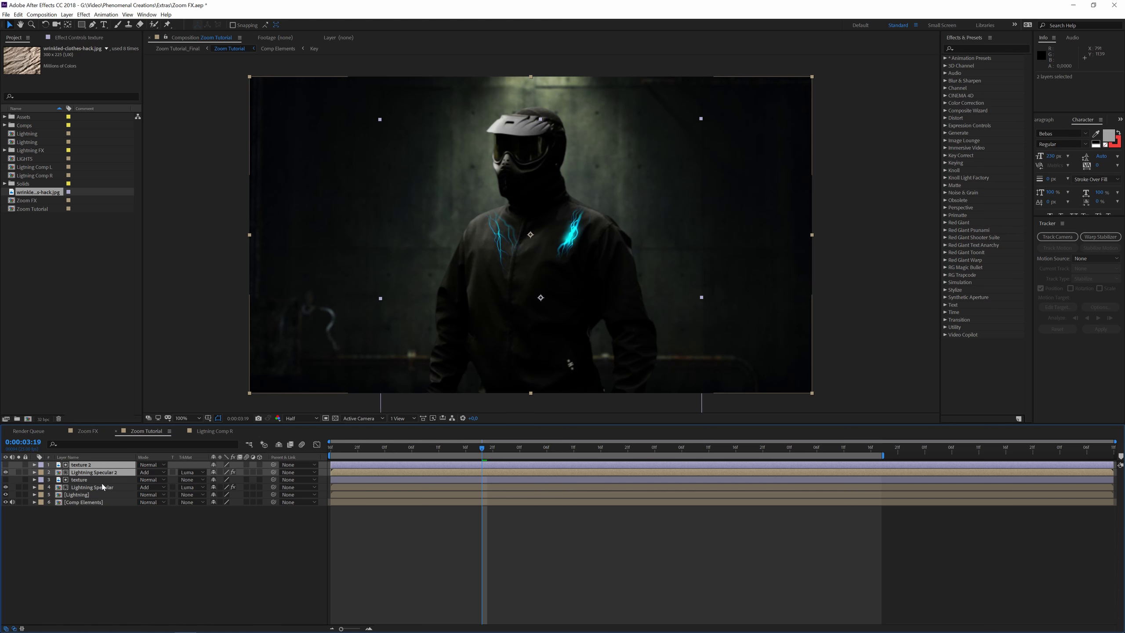
left_click(113, 527)
left_click(115, 471)
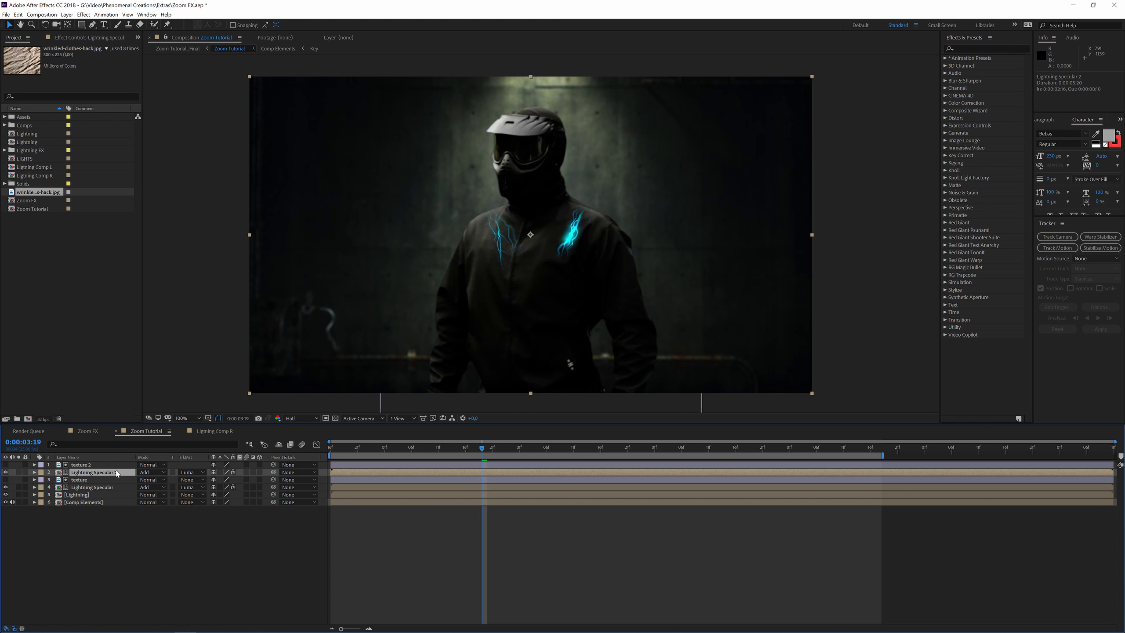
key("Return")
key("Return")
Step: Collapse Curves and Curves 2 in the Lightning Diffusion layer's effects and solo that layer
left_click(83, 38)
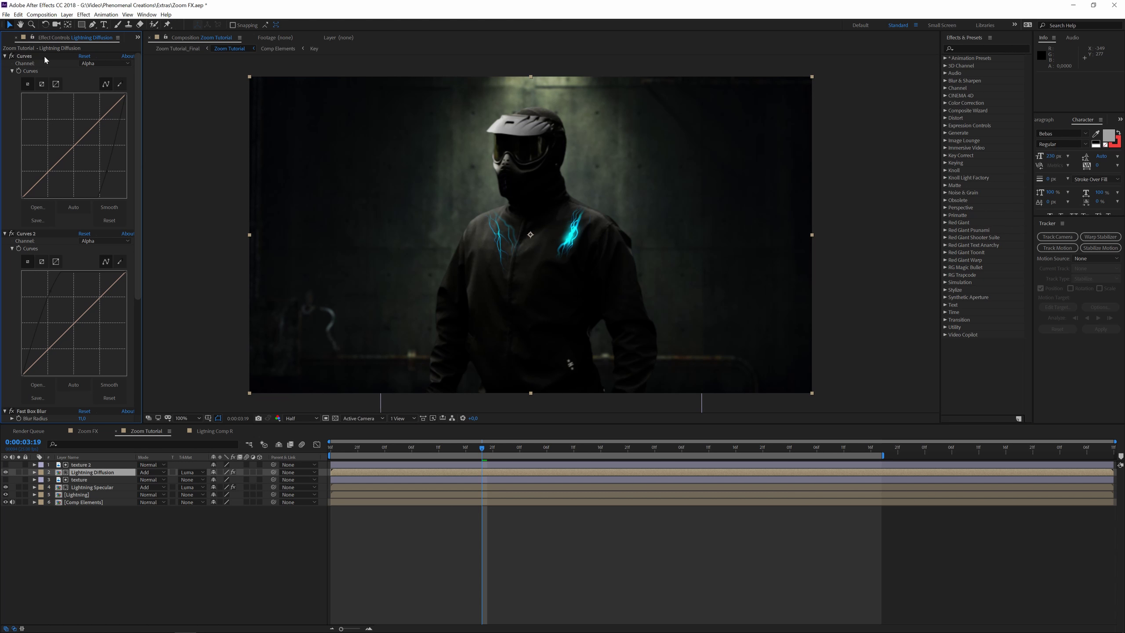
left_click(4, 56)
left_click(4, 63)
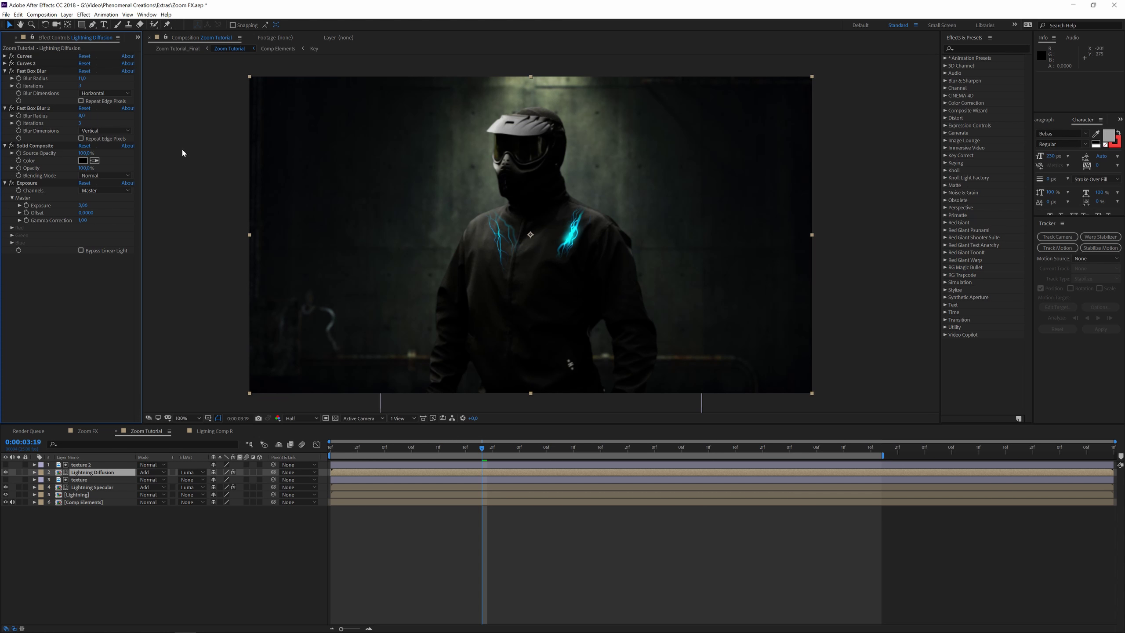
left_click(19, 475)
left_click(18, 473)
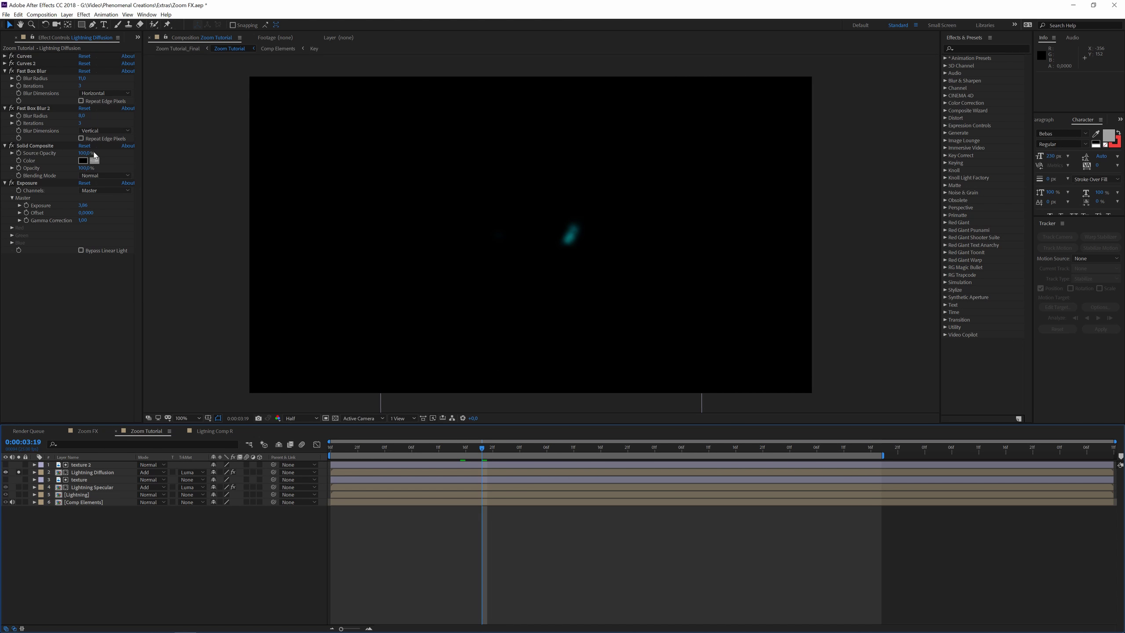
Step: Increase the blur radii of both Fast Box Blurs on Lightning Diffusion and raise its Exposure to brighten the wider glow
left_click_drag(88, 205, 275, 212)
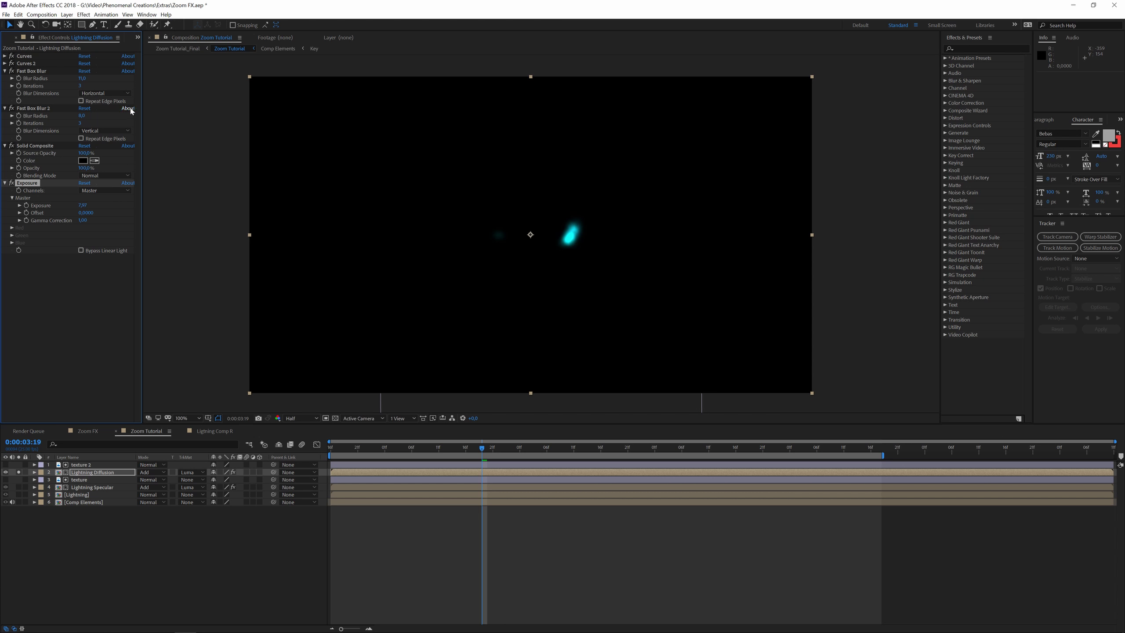
left_click_drag(81, 116, 106, 115)
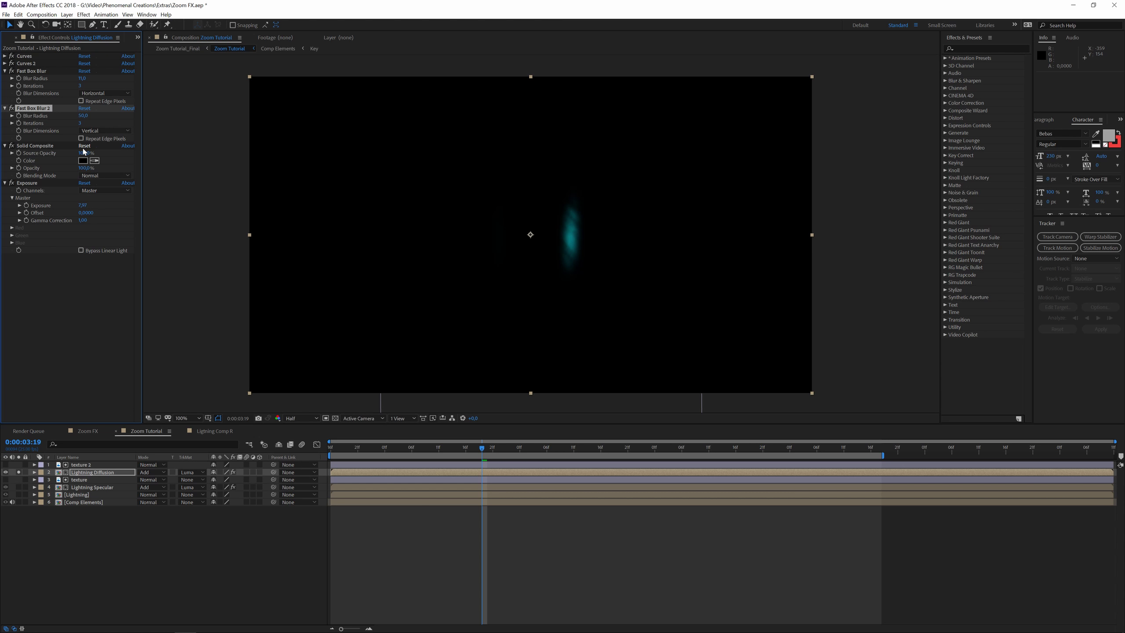
left_click_drag(82, 78, 100, 78)
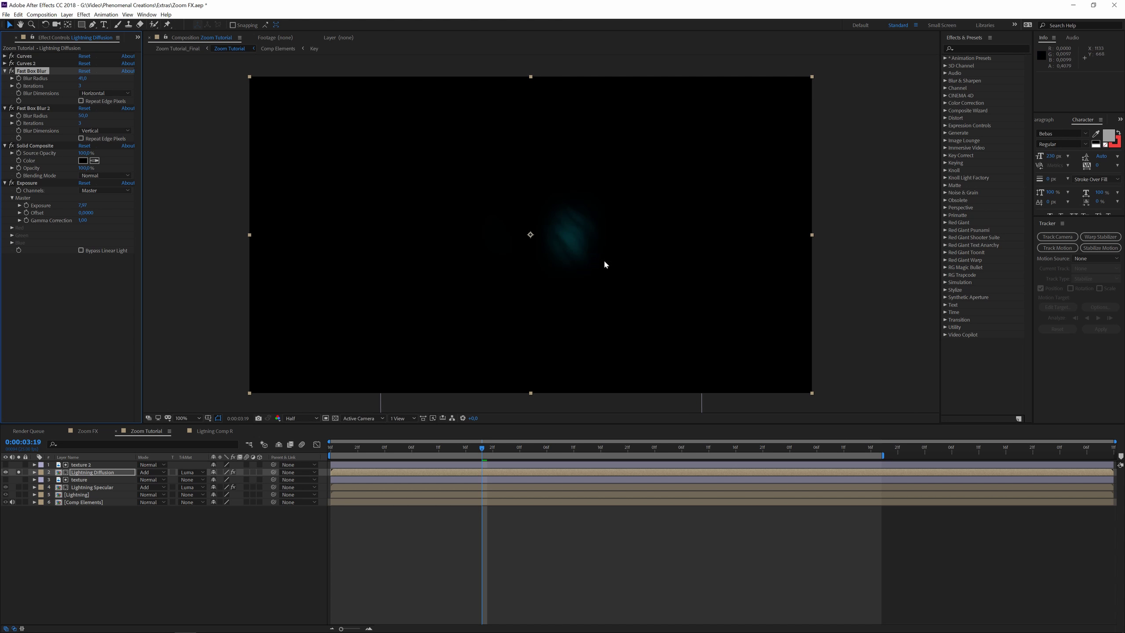
left_click_drag(92, 206, 160, 215)
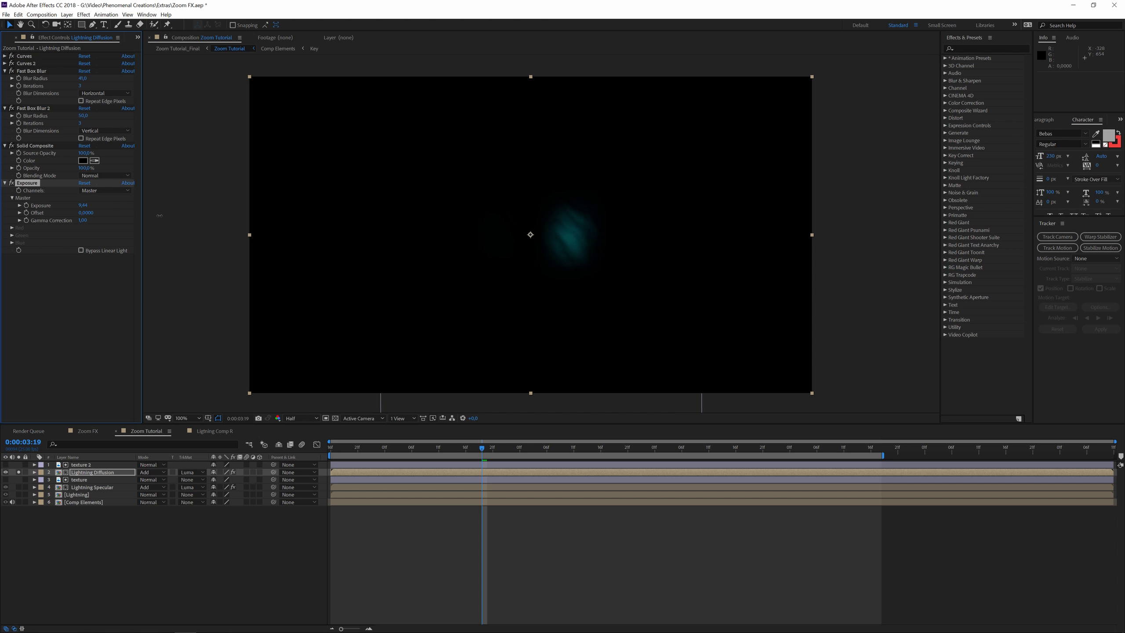
Step: Compare the isolated specular glow with and without Lightning Diffusion at 0:00:03:17, and turn soloing off
left_click(19, 487)
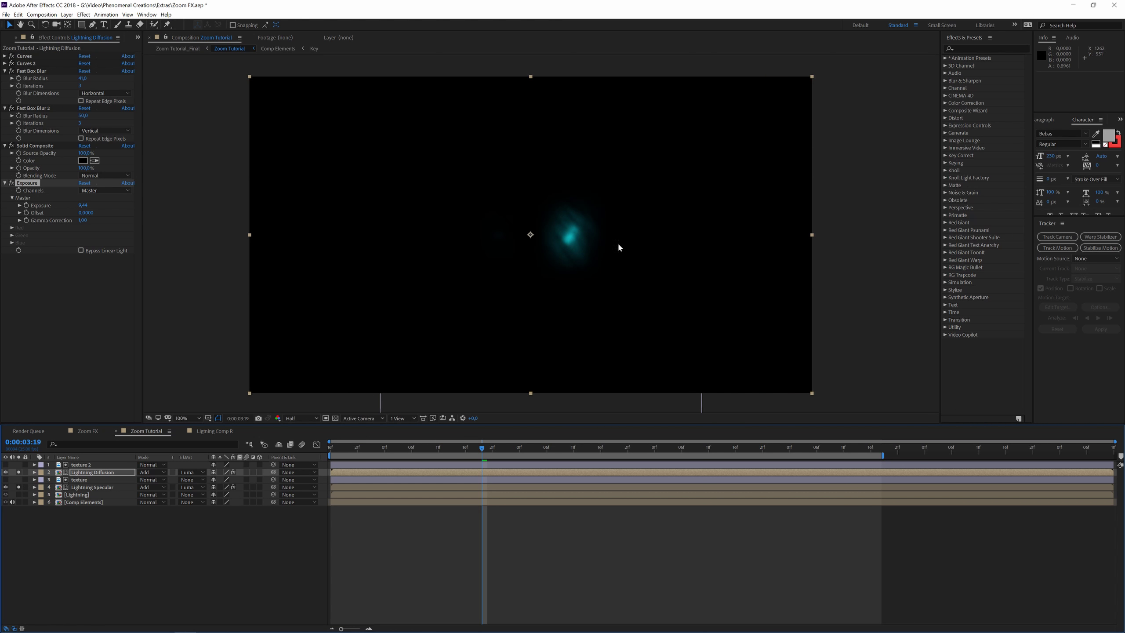
mouse_move(467, 448)
left_mouse_down()
mouse_move(428, 449)
mouse_move(642, 441)
mouse_move(428, 447)
mouse_move(553, 448)
mouse_move(472, 452)
left_mouse_up()
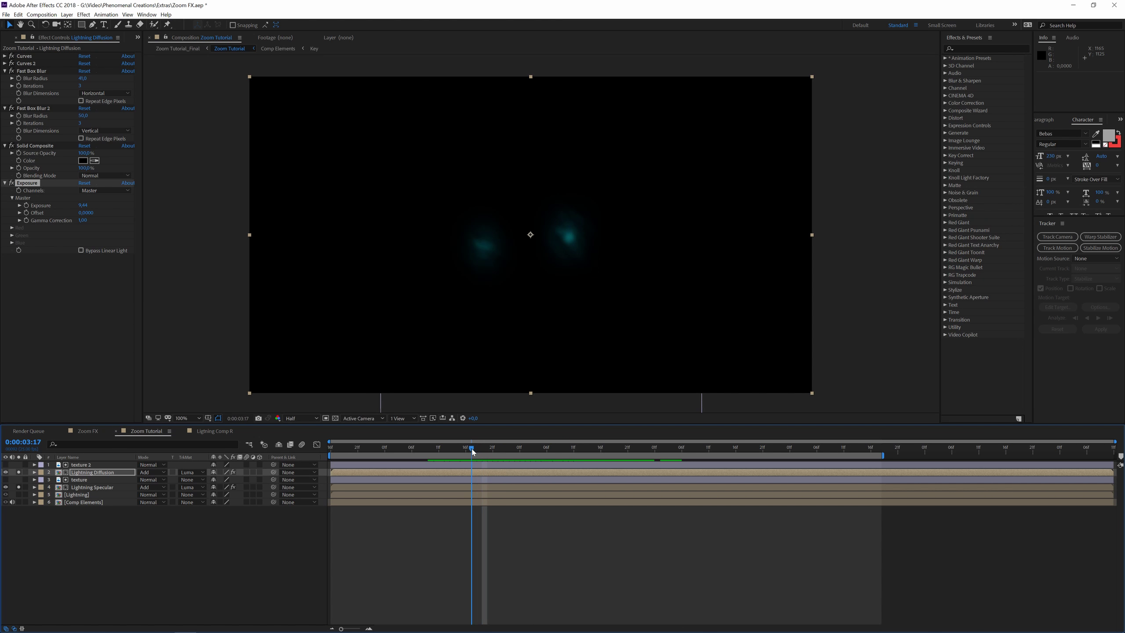
left_click(18, 472)
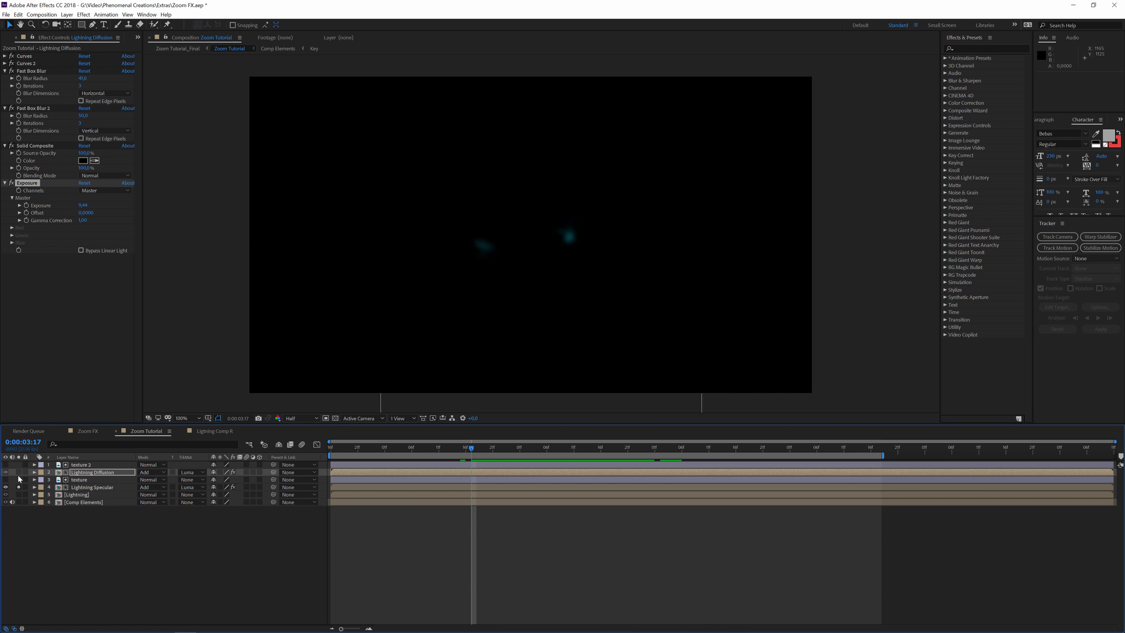
left_click(118, 512)
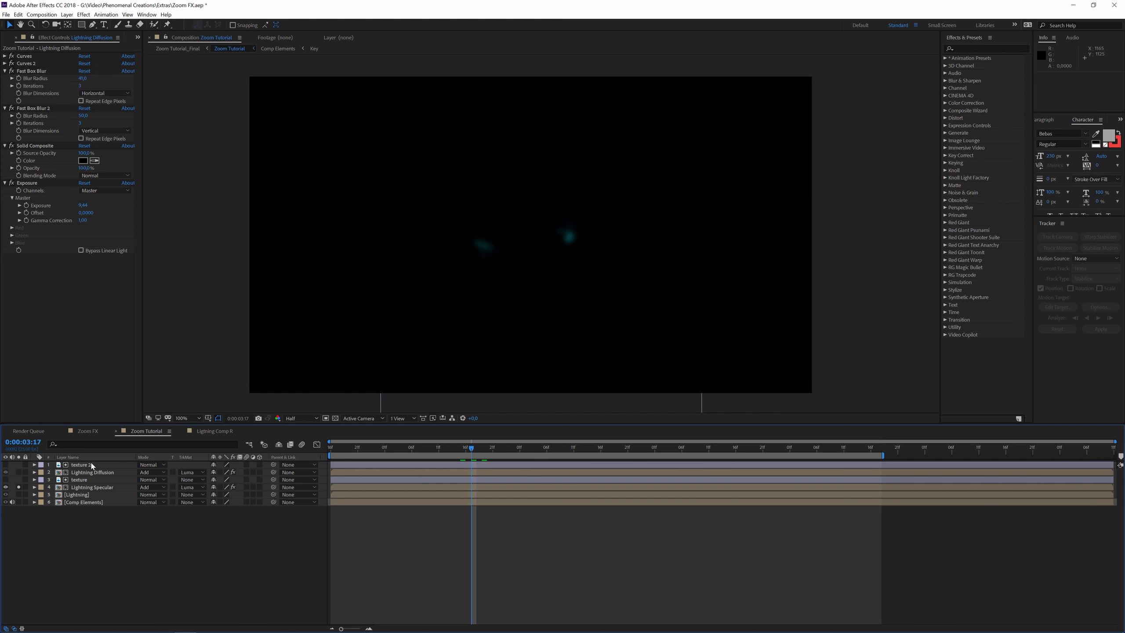
left_click(18, 487)
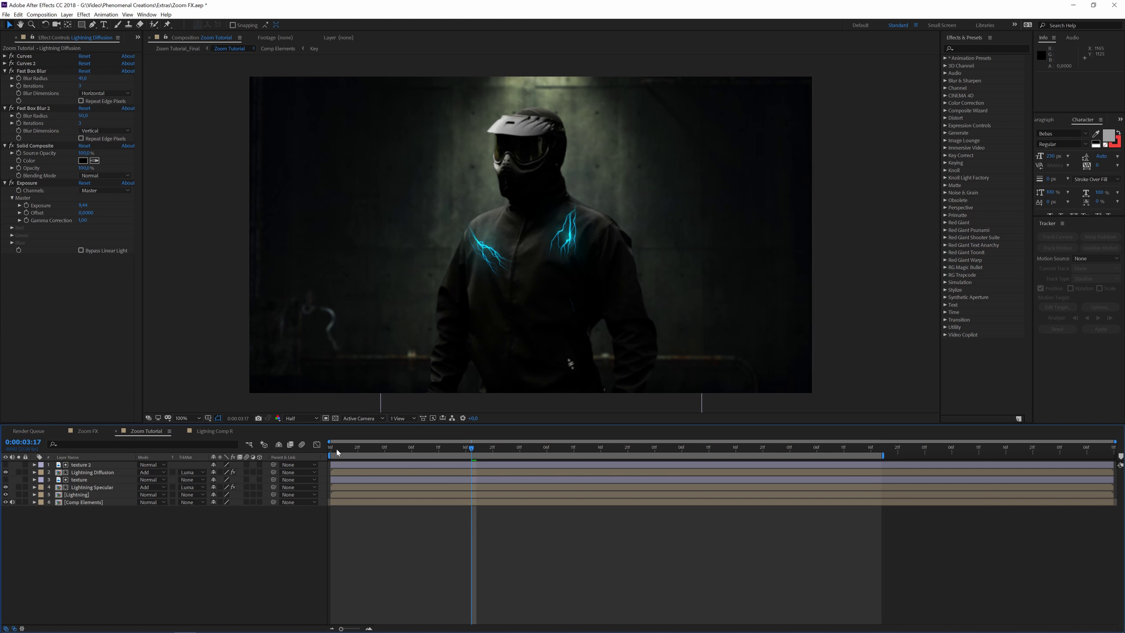
Step: Play the full composite from 0:00:02:17 to review the combined specular and diffusion glows
left_click(338, 449)
key("space")
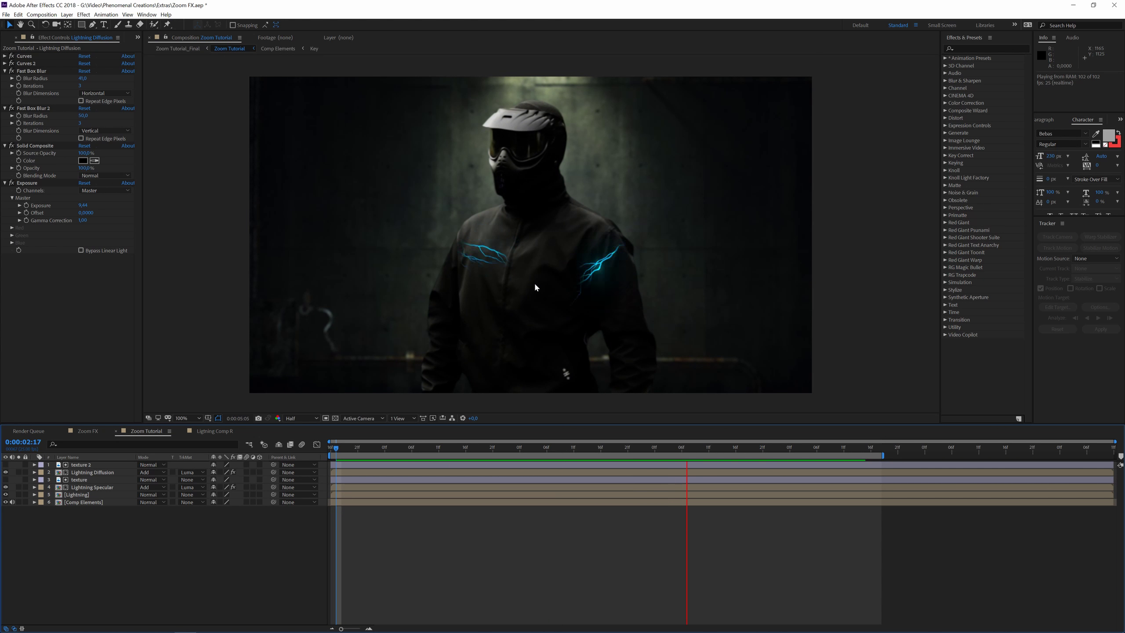
key("space")
Step: Duplicate the texture 2 and Lightning Diffusion layers together and select only the new diffusion copy
left_click(85, 466)
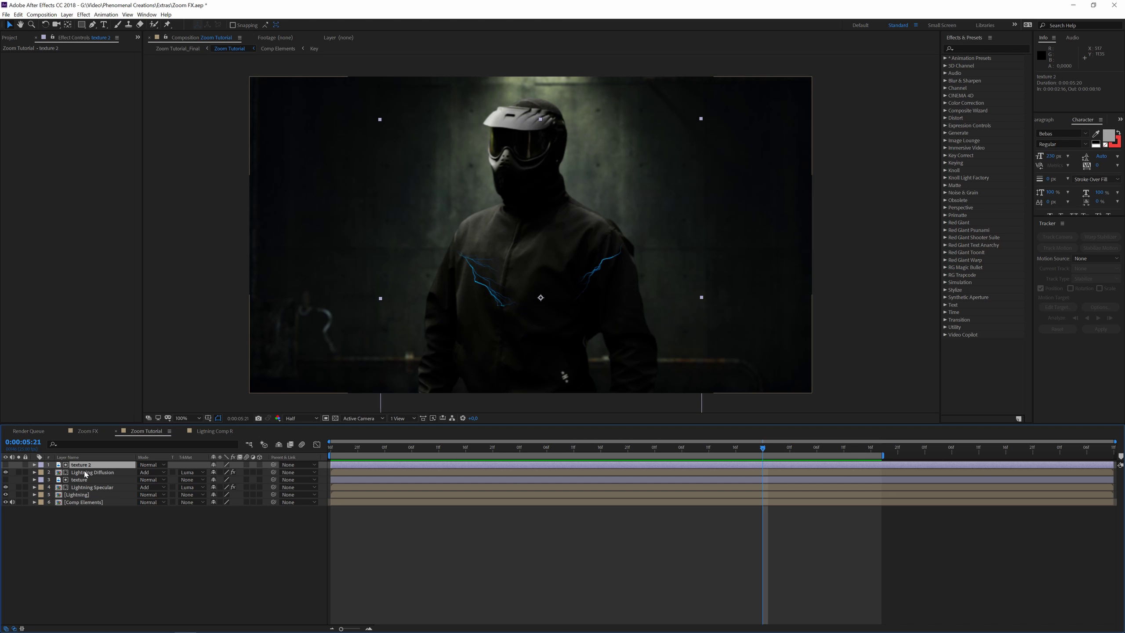
left_click(86, 473, "ctrl")
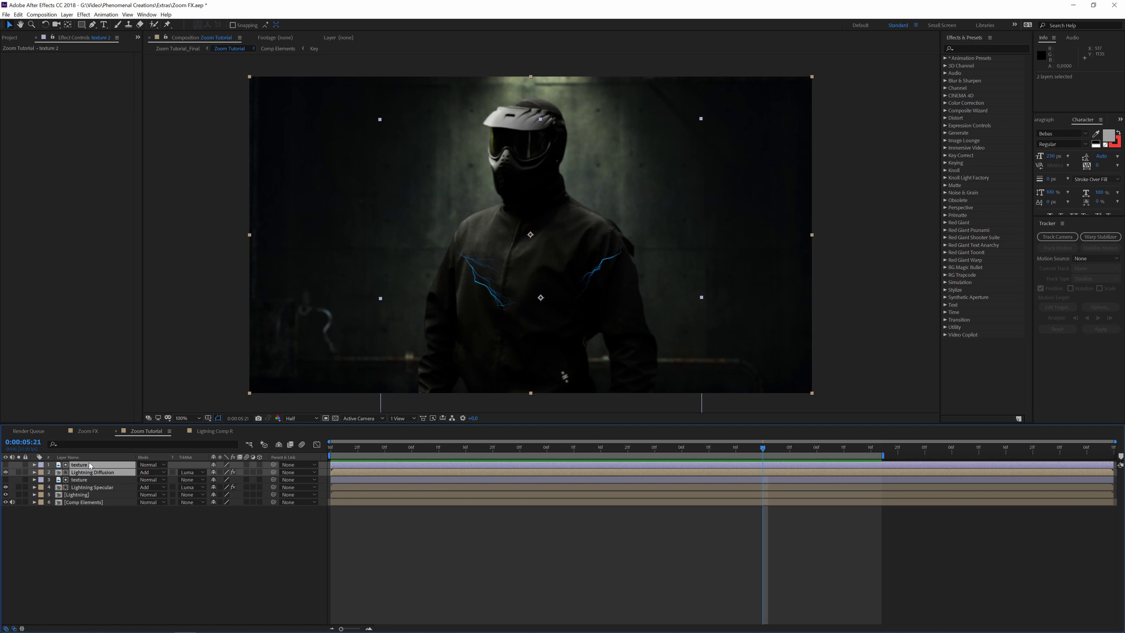
key("ctrl+d")
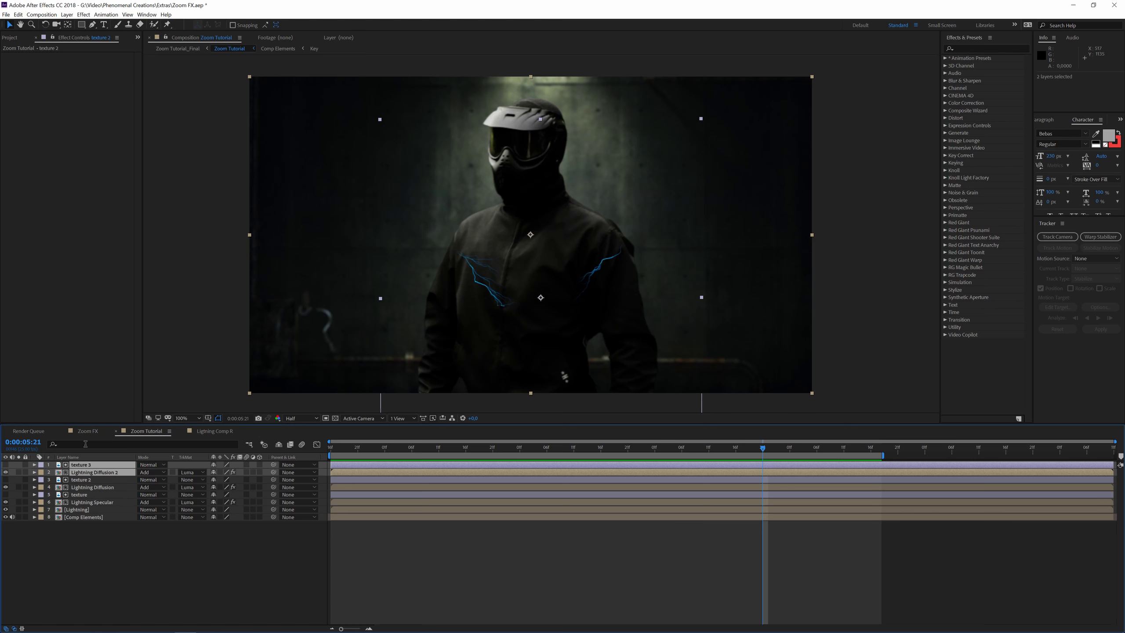
left_click(117, 465)
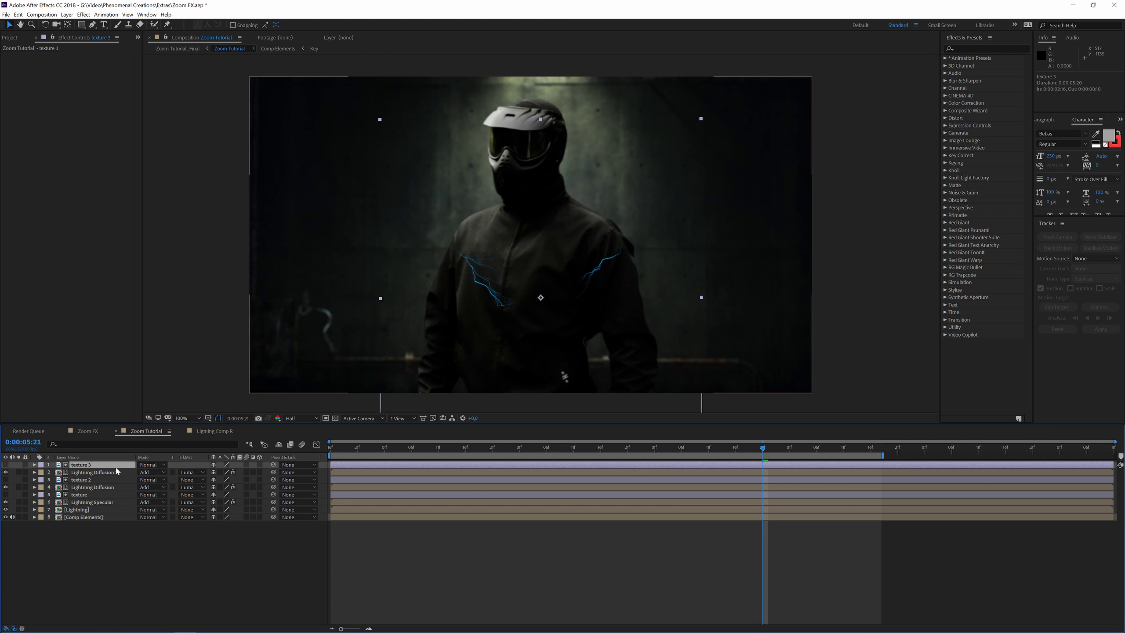
left_click(111, 472)
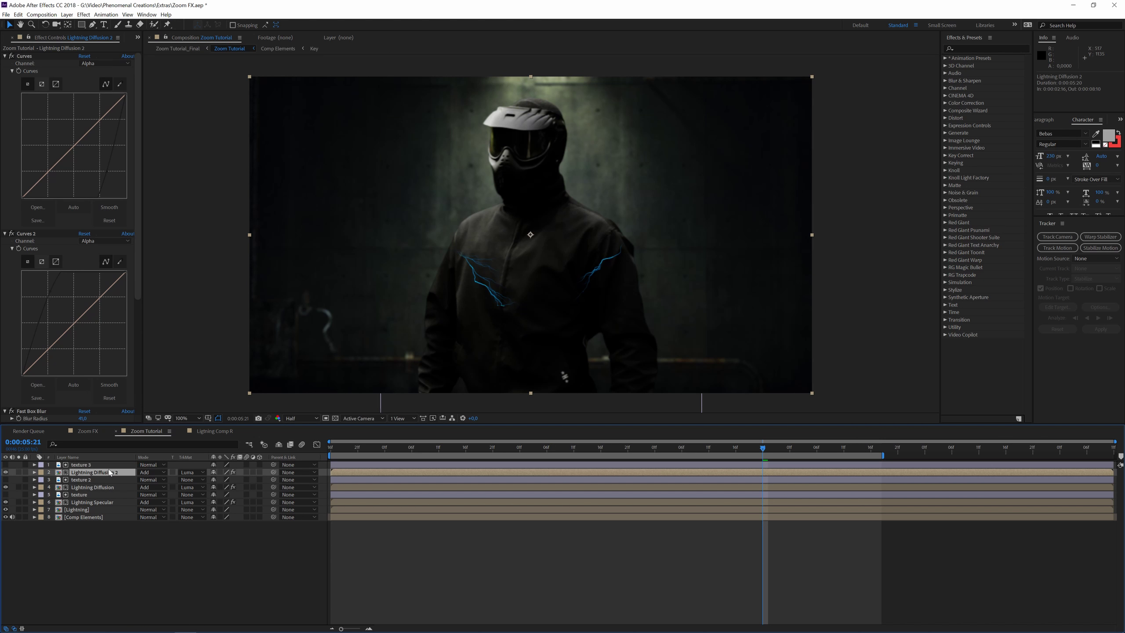
Step: Rename the duplicated diffusion layer as Lightning Point and collapse its Curves and Curves 2 effects
key("Return")
left_click(108, 468)
key("Return")
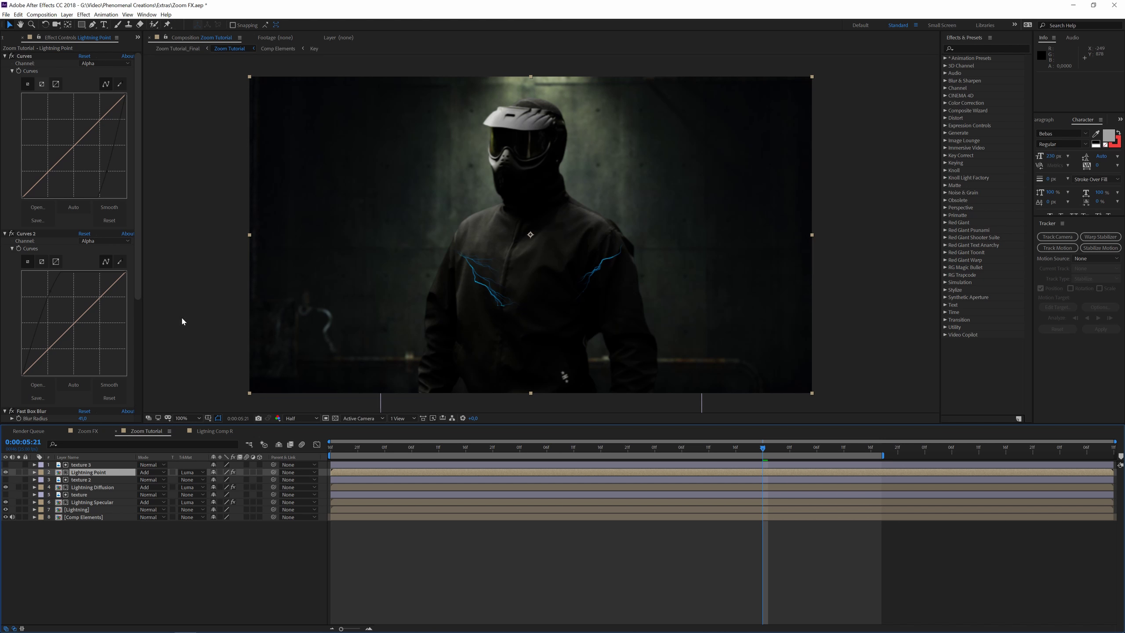
left_click(5, 56)
left_click(4, 63)
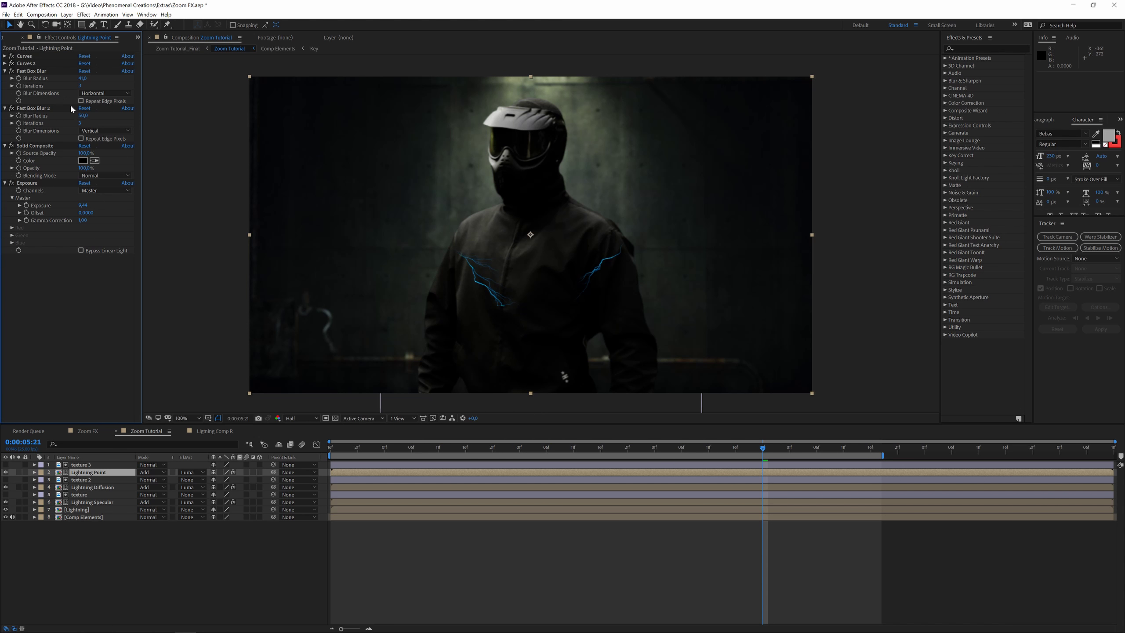
Step: At 0:00:03:13, set both Fast Box Blur radii on Lightning Point to 10 and lower its Exposure
left_click_drag(493, 447, 451, 454)
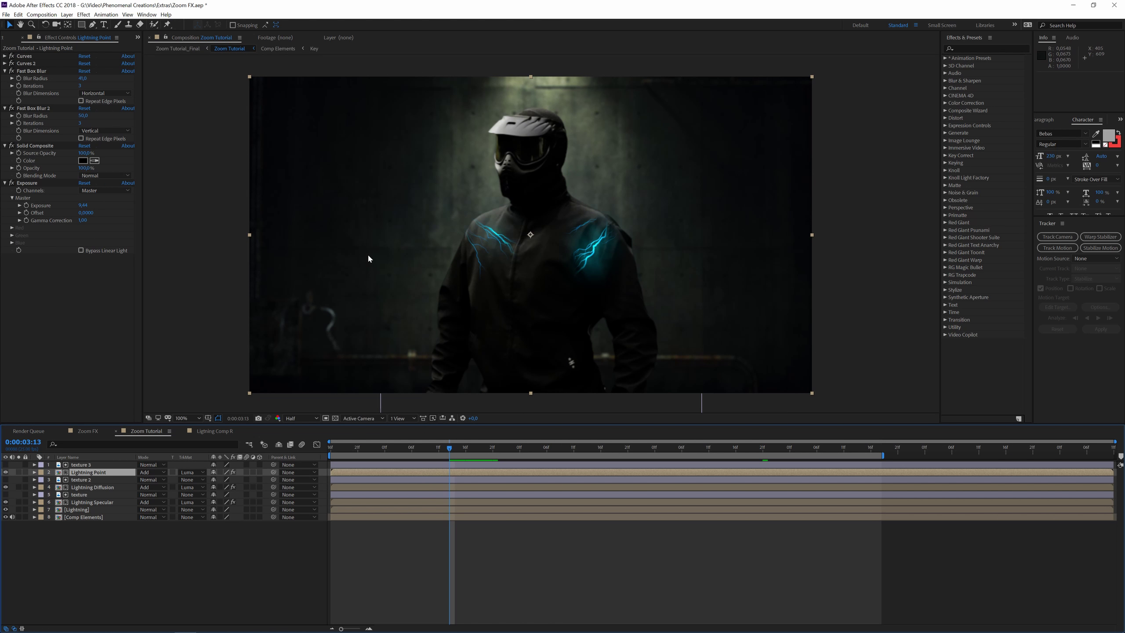
left_click(83, 115)
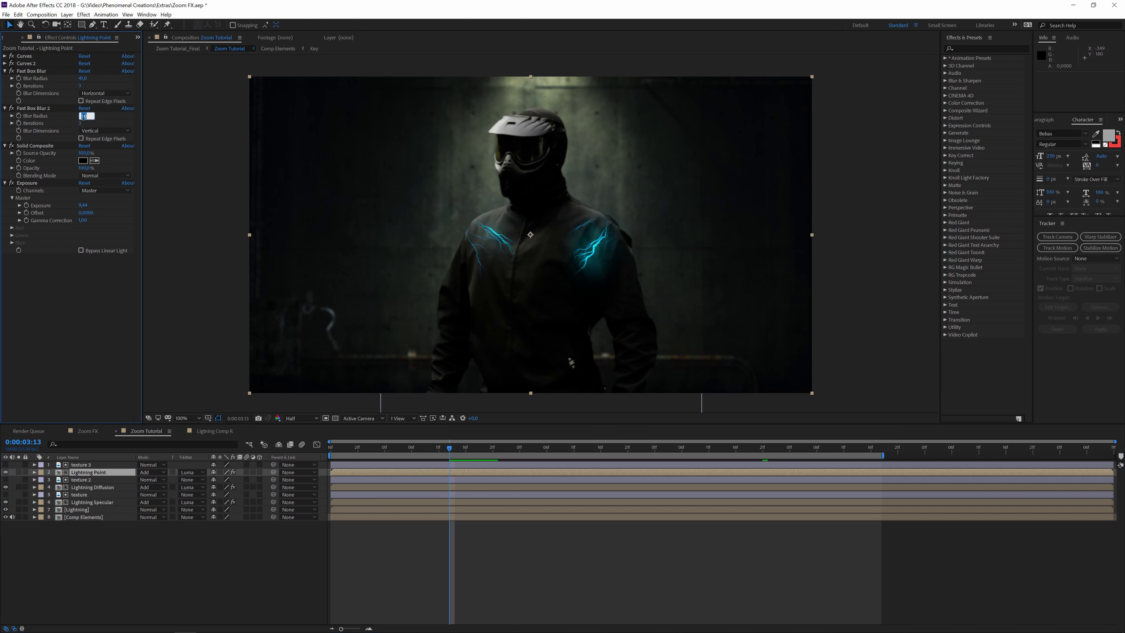
type("10")
key("Return")
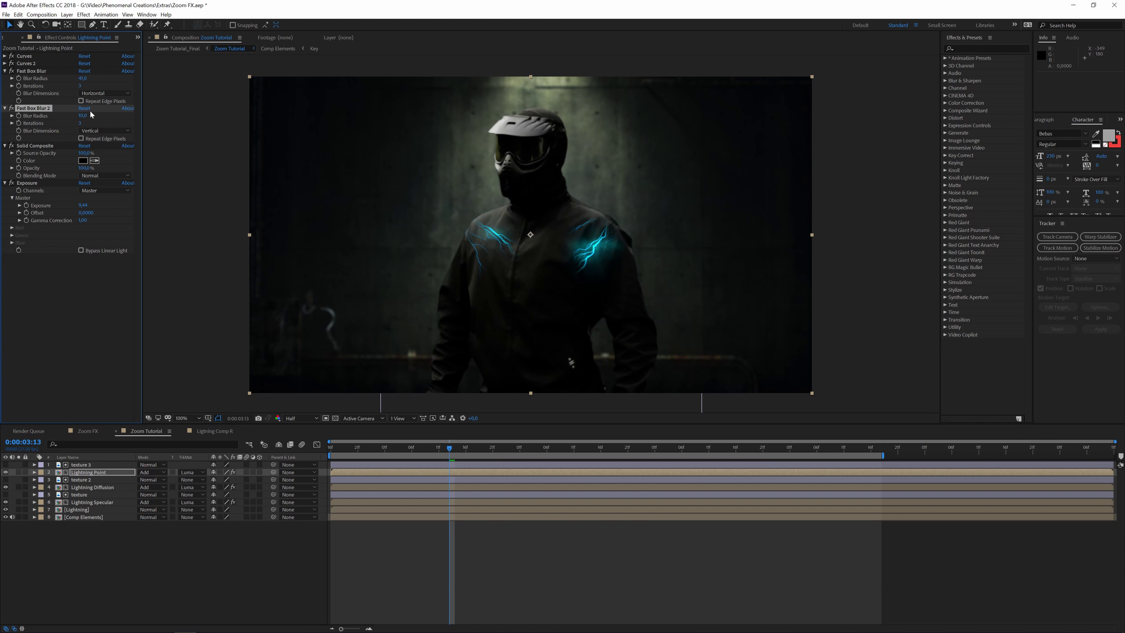
left_click(82, 78)
type("10")
key("Return")
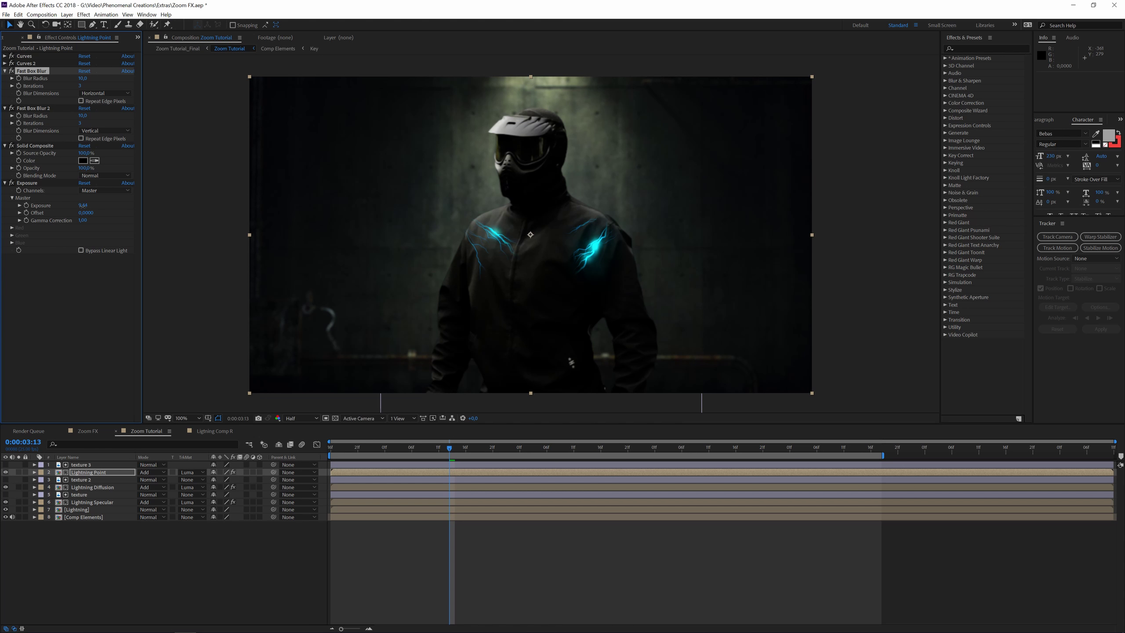
left_click_drag(81, 207, 79, 210)
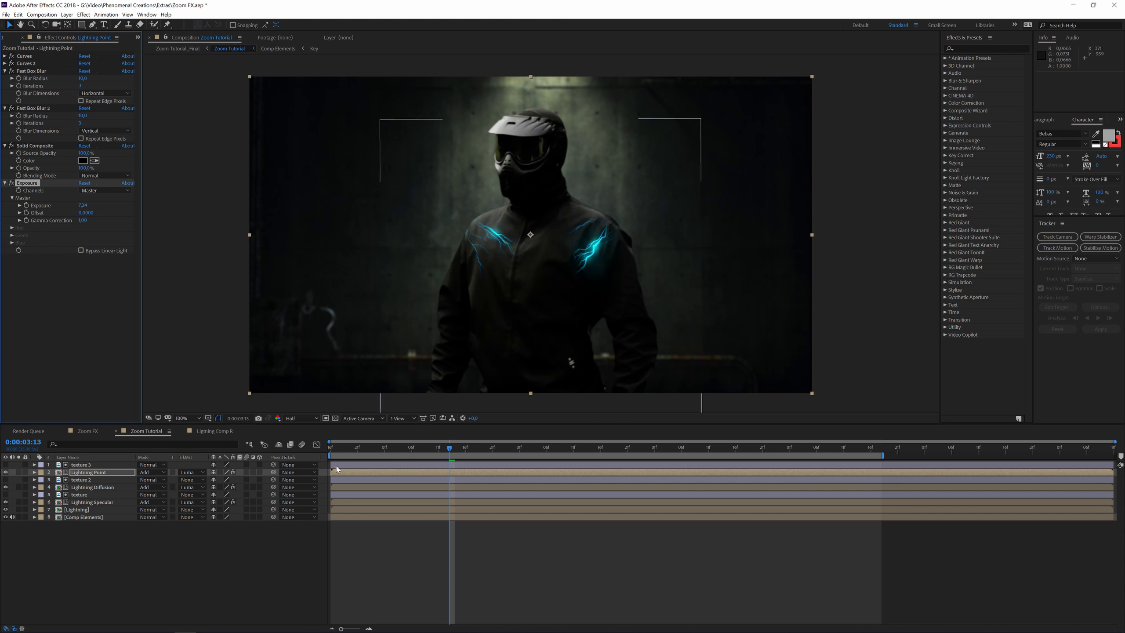
Step: Play the composite from its start at 0:00:02:16 to review the point glow, and park at 0:00:03:22
left_click(333, 448)
key("space")
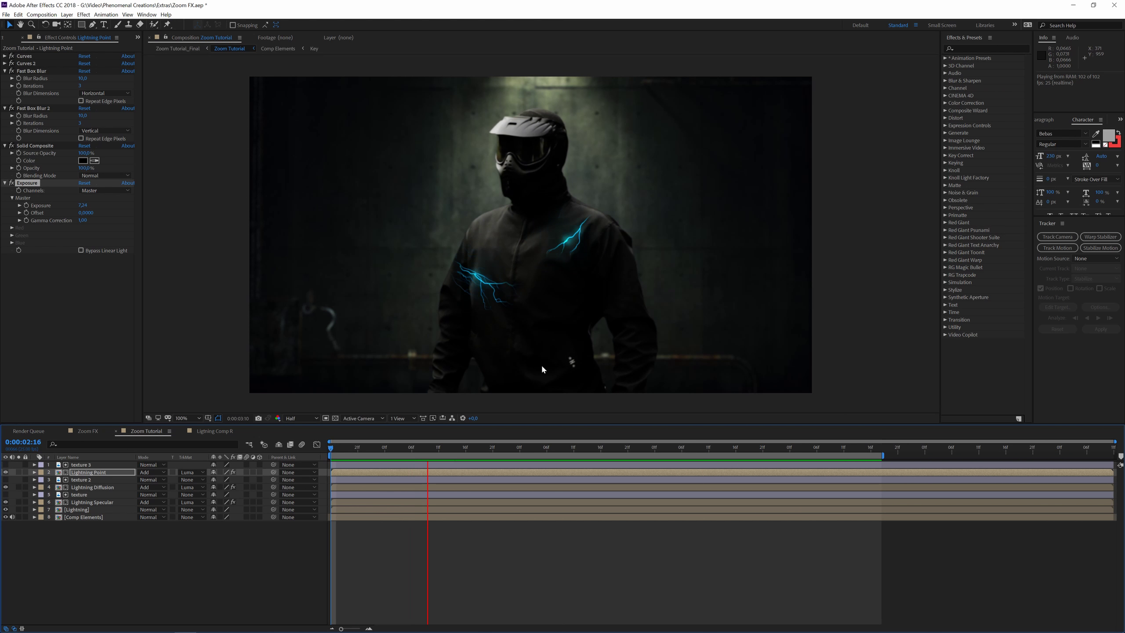
key("space")
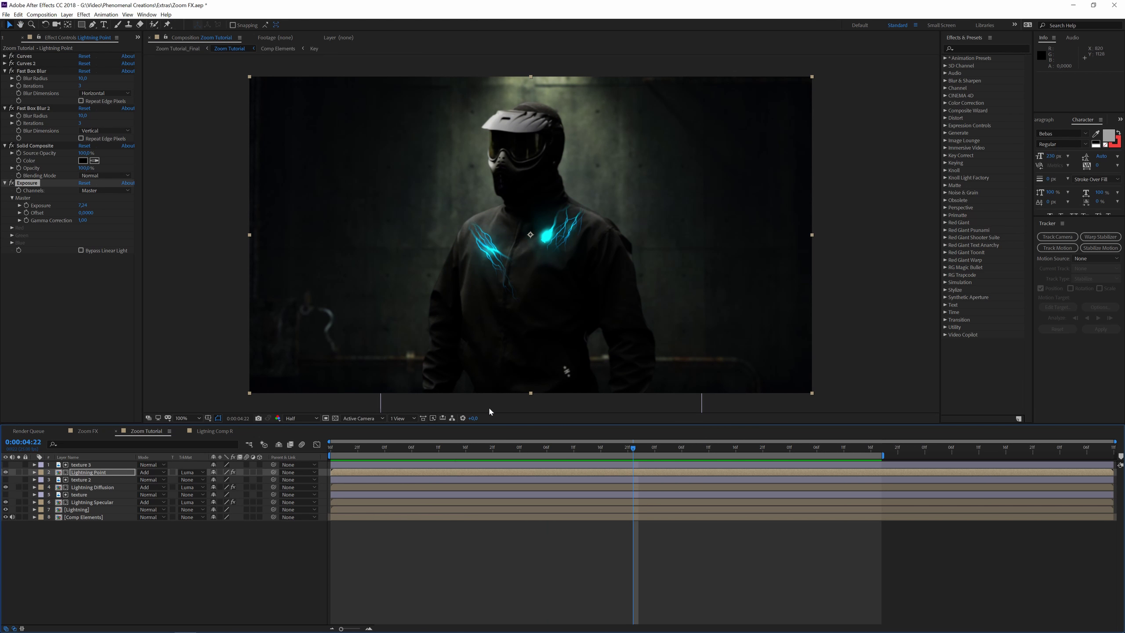
left_click(482, 447)
mouse_move(494, 449)
left_mouse_down()
mouse_move(534, 448)
mouse_move(498, 447)
left_mouse_up()
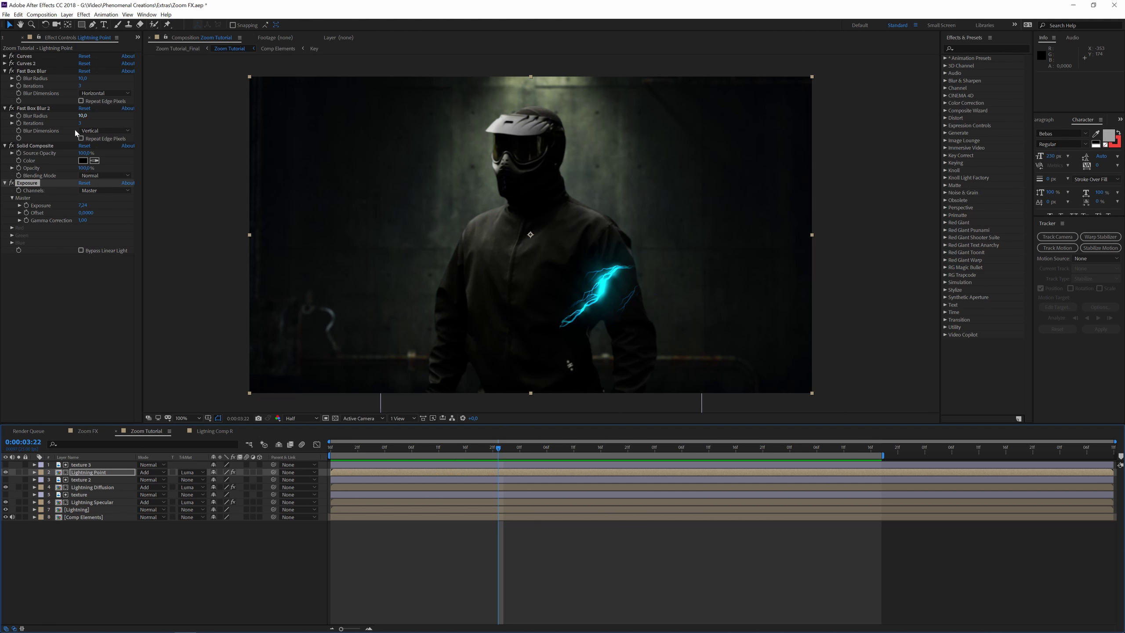
Step: Widen Lightning Diffusion's horizontal and vertical box blurs further and raise its Exposure to strengthen the outer glow
left_click(92, 487)
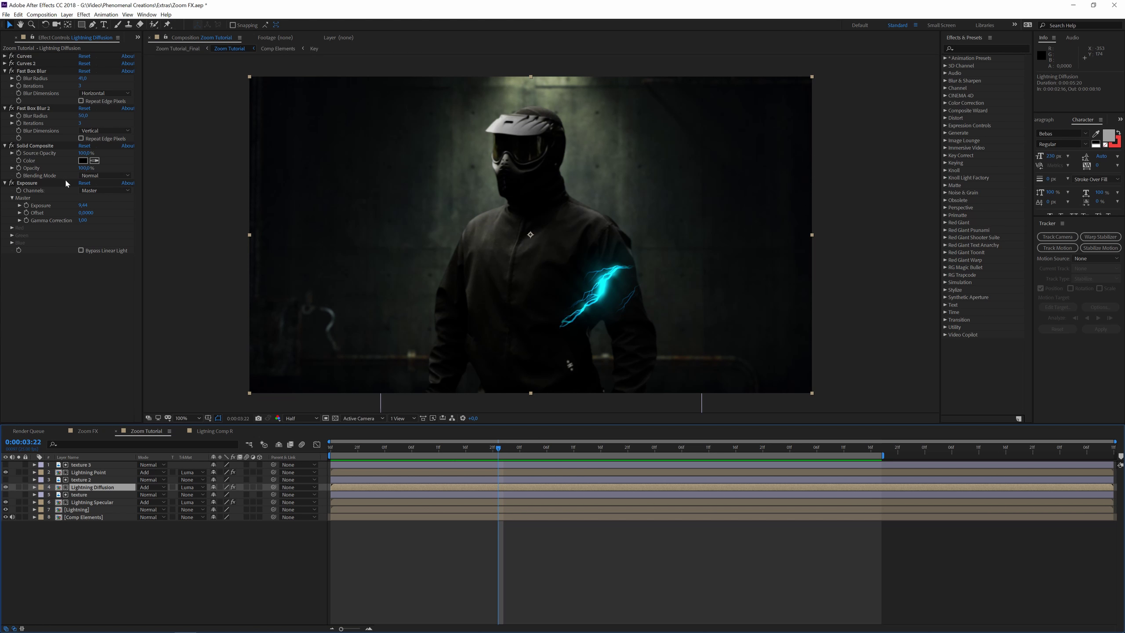
left_click_drag(83, 205, 91, 204)
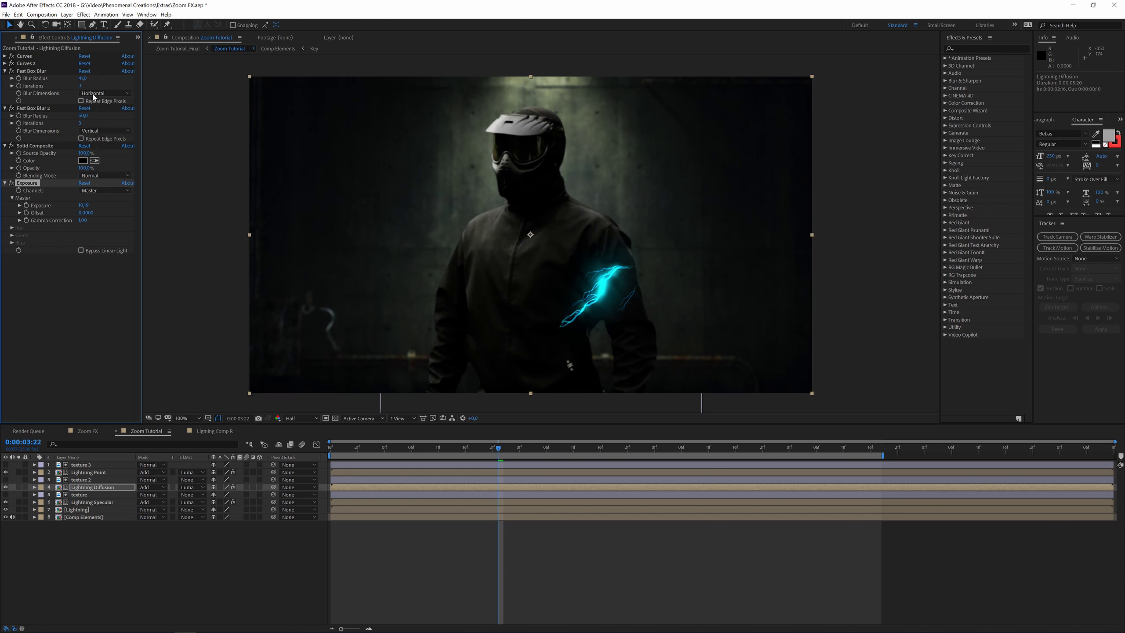
left_click_drag(83, 116, 109, 118)
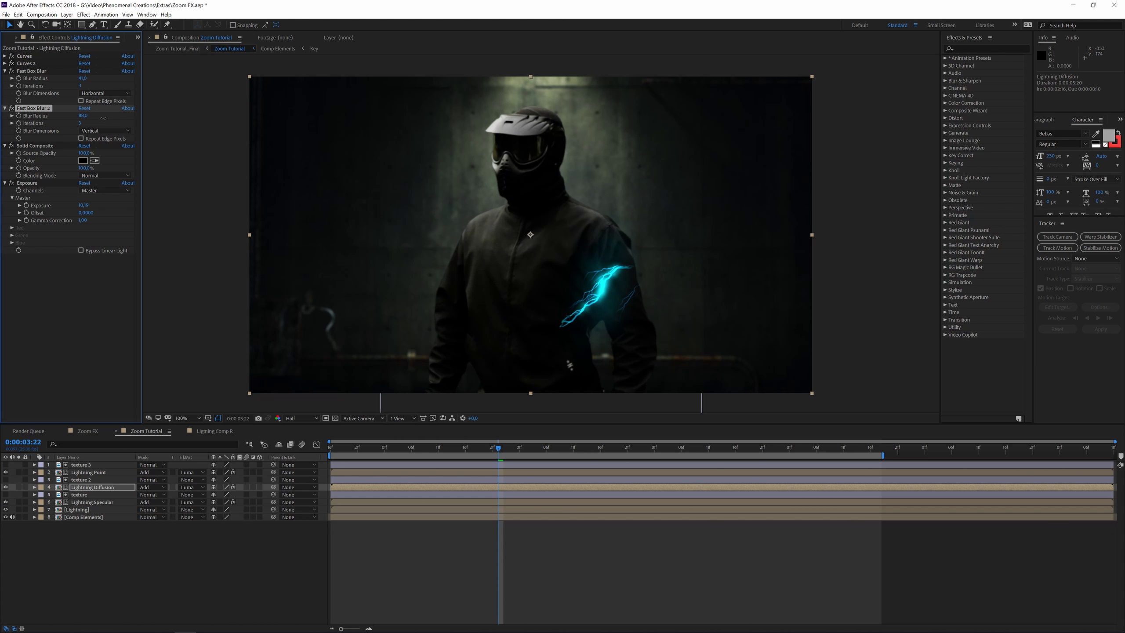
left_click_drag(82, 78, 95, 81)
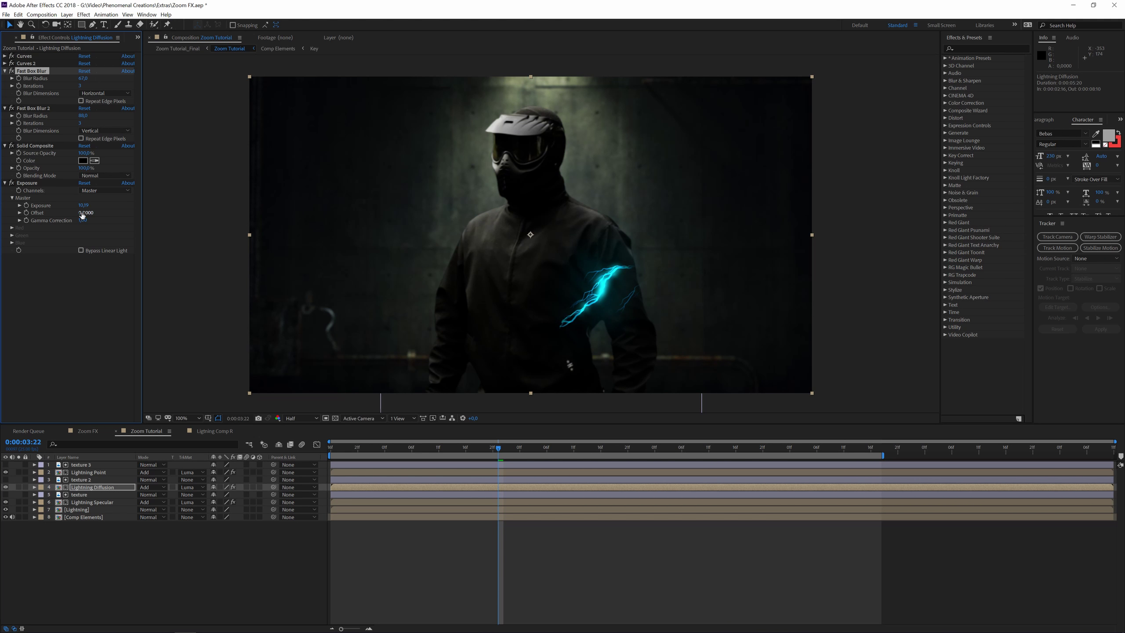
left_click_drag(83, 205, 105, 200)
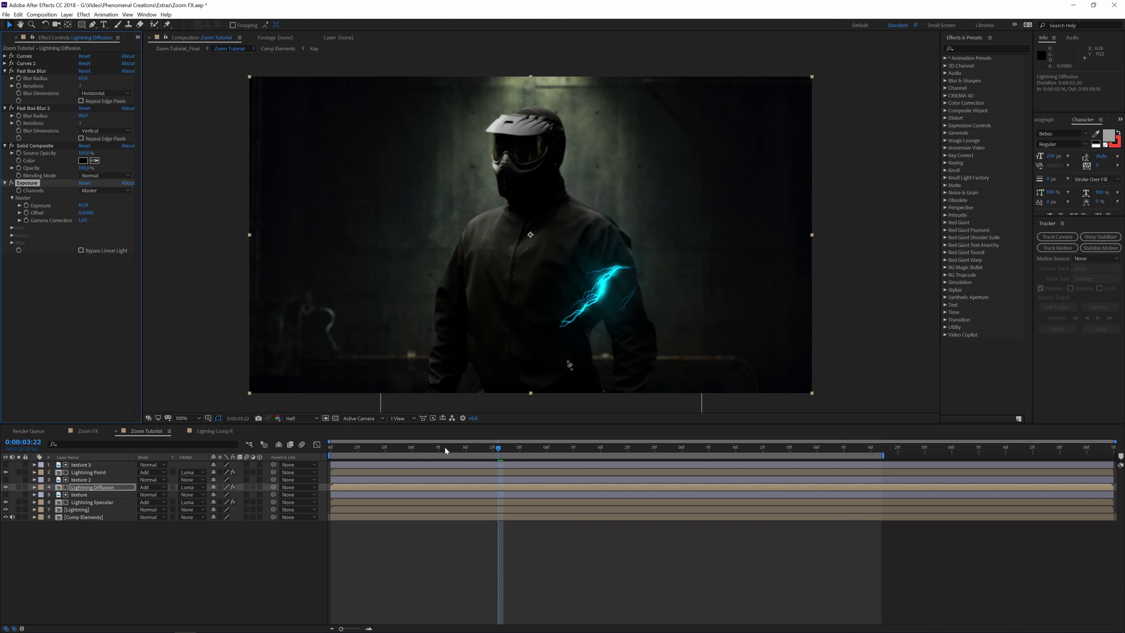
Step: Play the composite from 0:00:03:01 to review the widened diffusion glow
left_click(387, 448)
key("space")
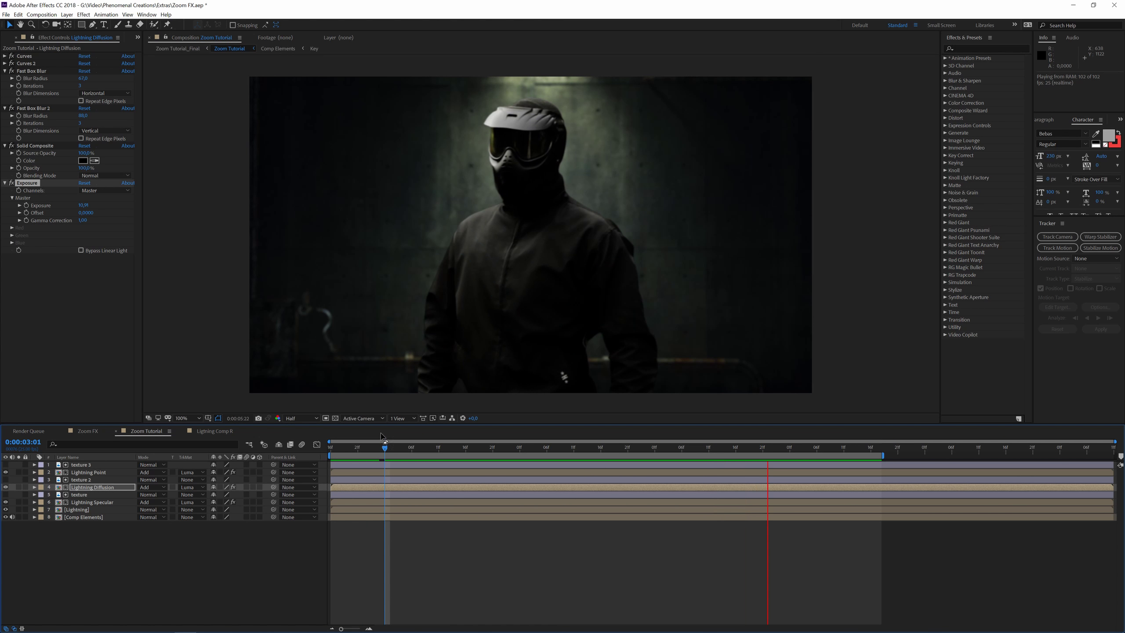
key("space")
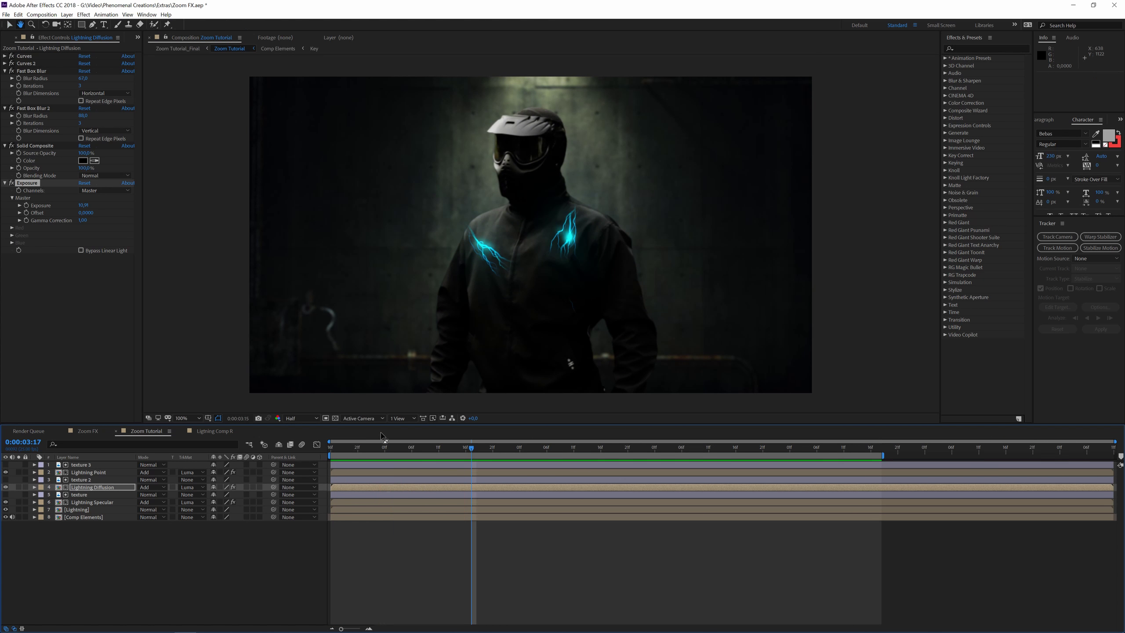
Step: Collapse both Fast Box Blurs, Solid Composite and Exposure on Lightning Diffusion
left_click(5, 71)
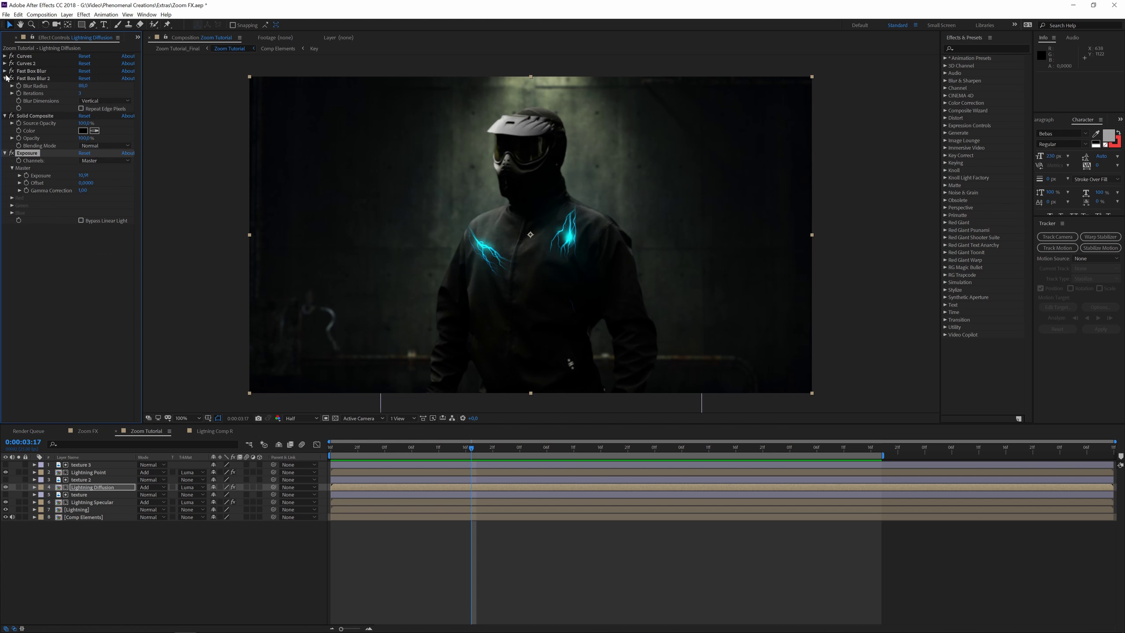
left_click(5, 79)
left_click(5, 86)
left_click(5, 93)
left_click(78, 289)
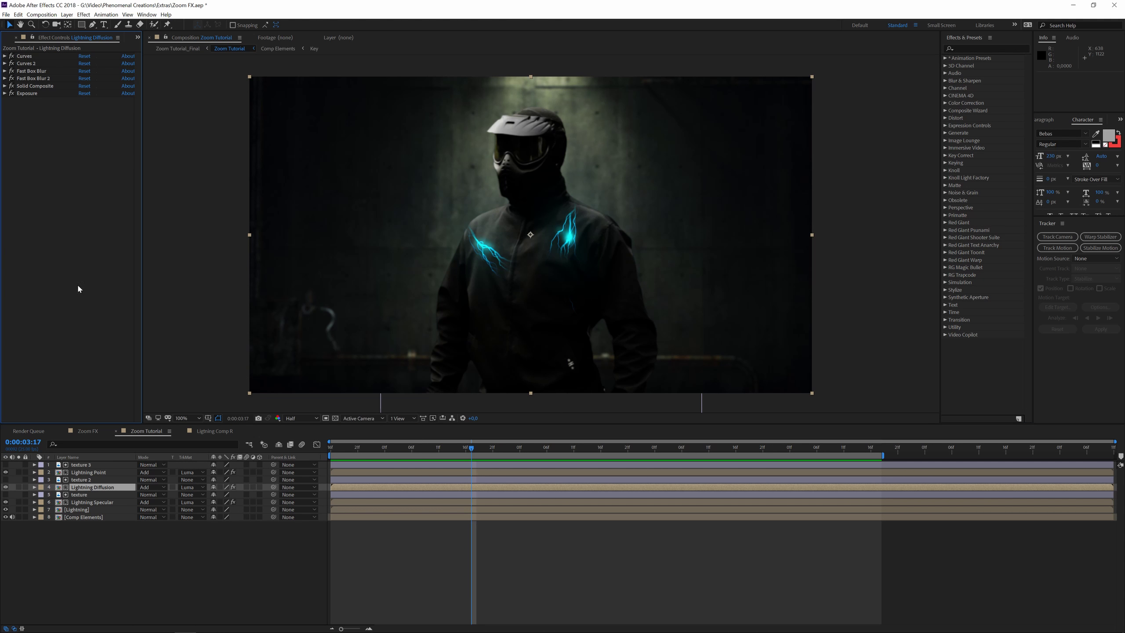
Step: Move the Lightning layer to the top of the layer stack and apply the Glow effect to it
left_click(82, 465)
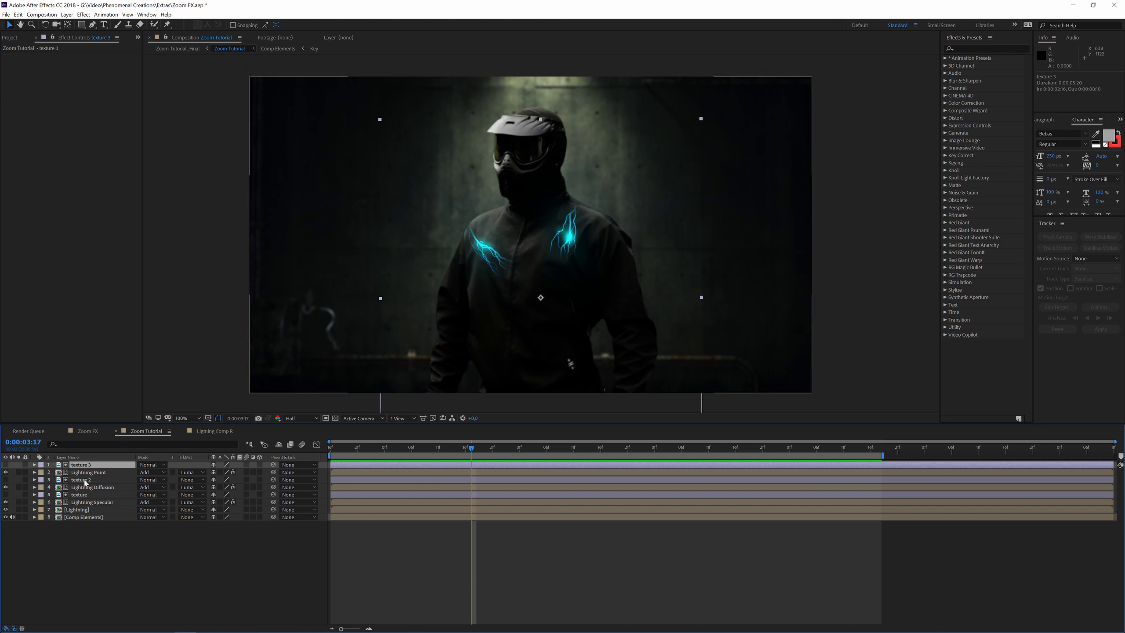
left_click(93, 510)
left_click_drag(93, 510, 94, 463)
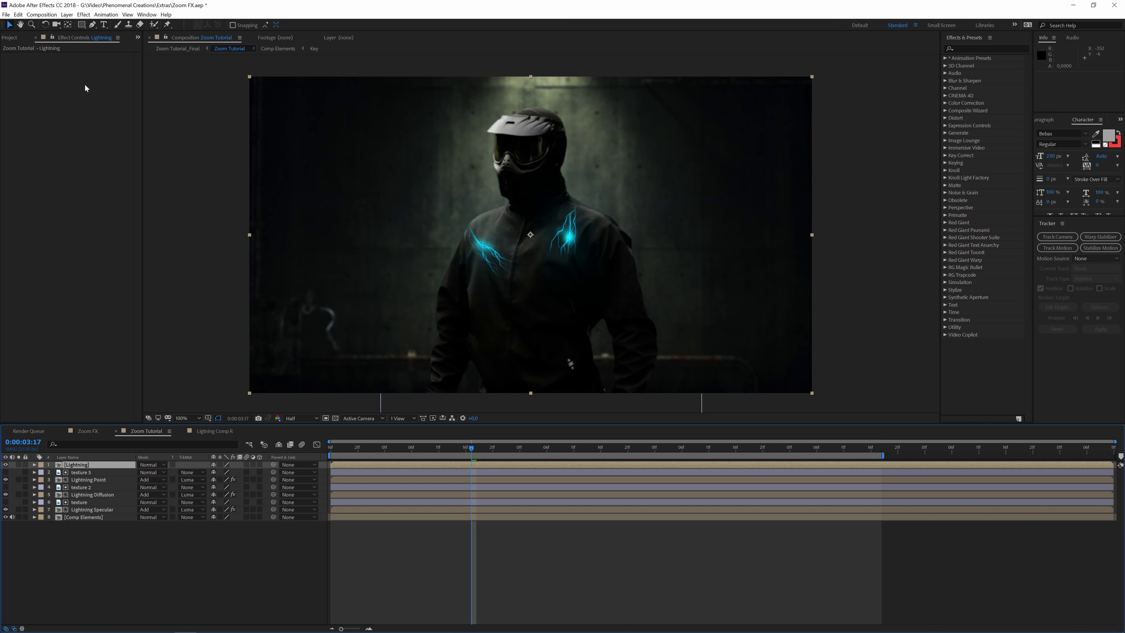
key("ctrl+space")
type("glow")
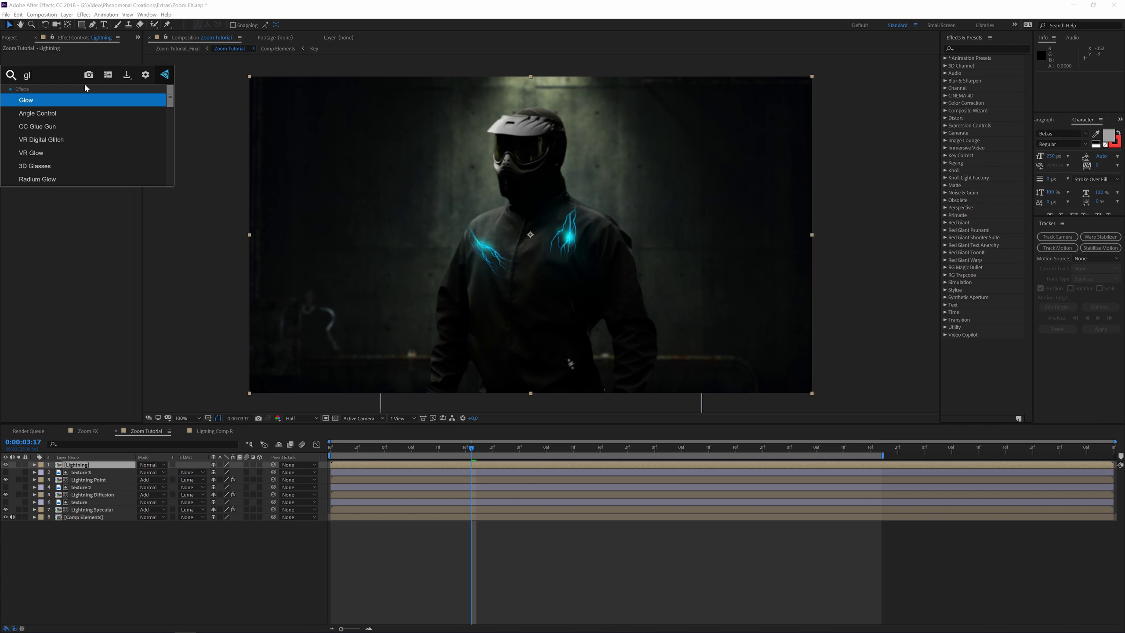
key("Return")
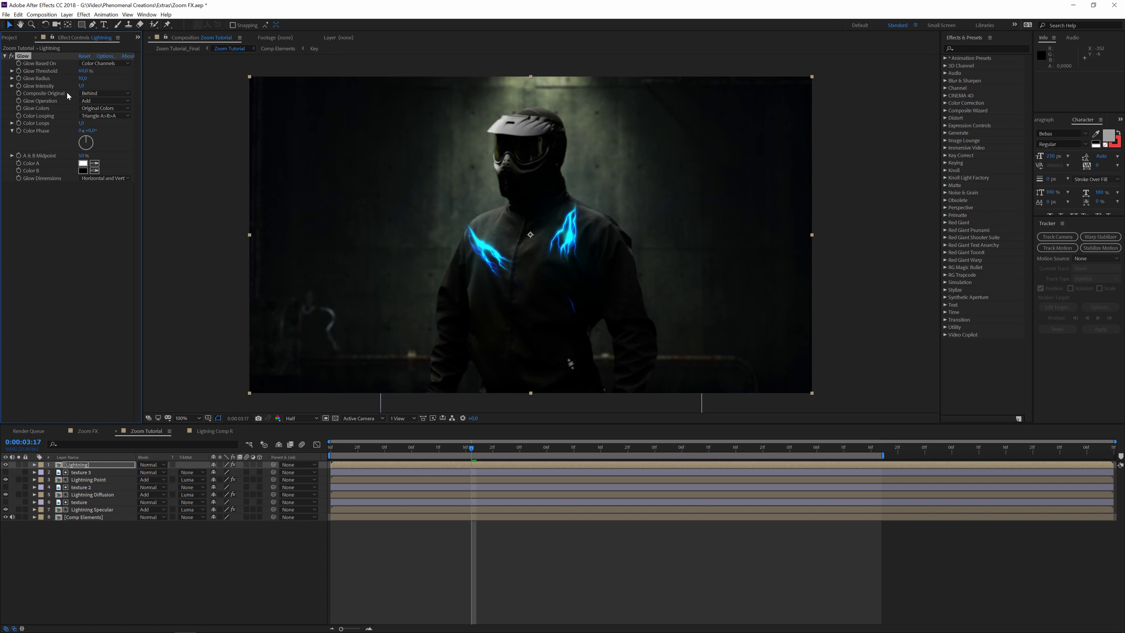
Step: Set the Lightning layer's Glow Threshold to 0% and its Glow Intensity to 0.1
left_click(82, 69)
type("0")
key("Return")
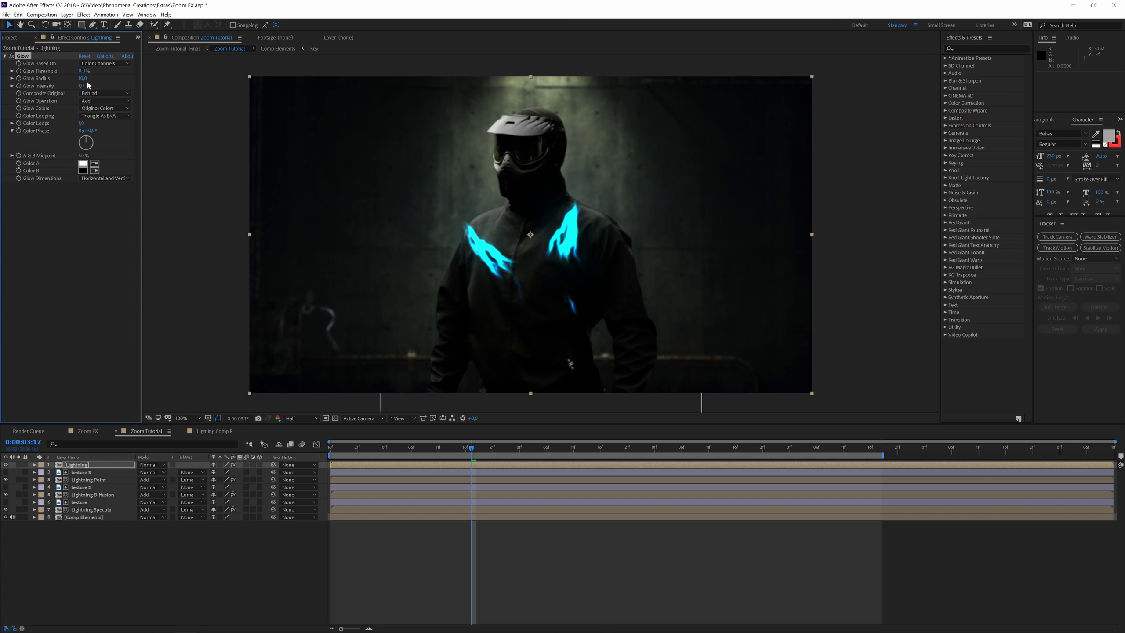
left_click_drag(83, 88, 13, 91)
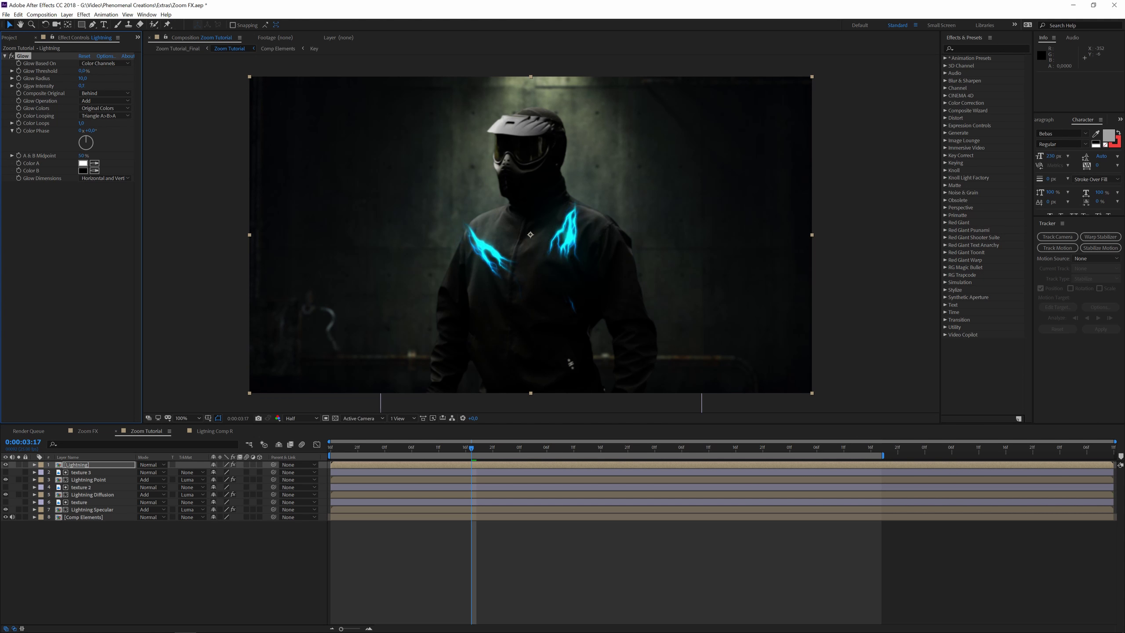
right_click(13, 90)
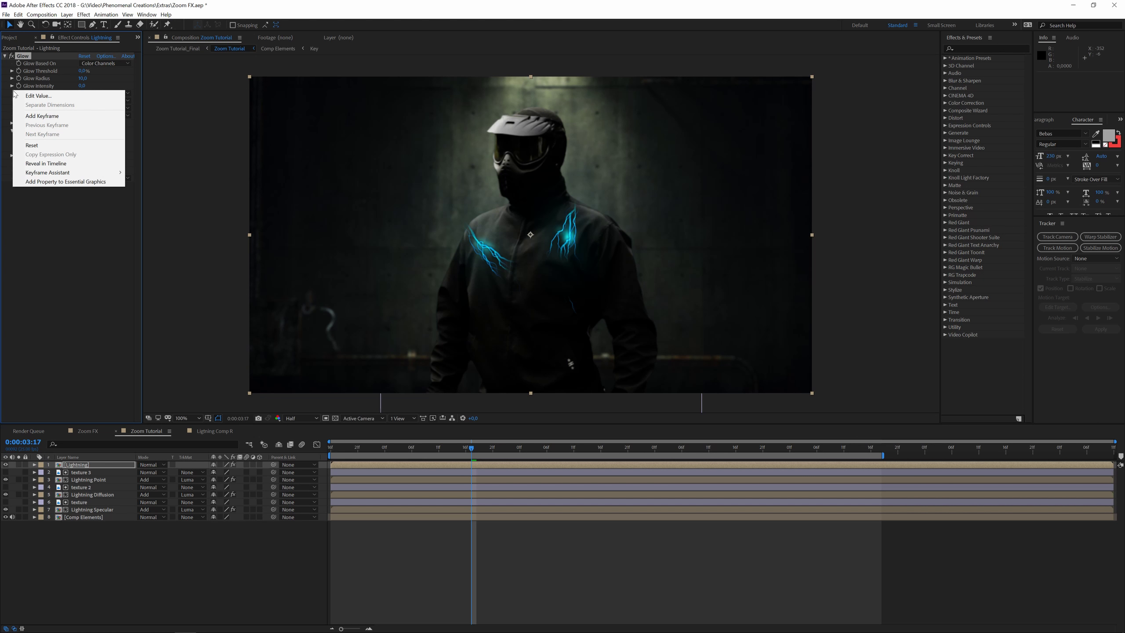
left_click(56, 228)
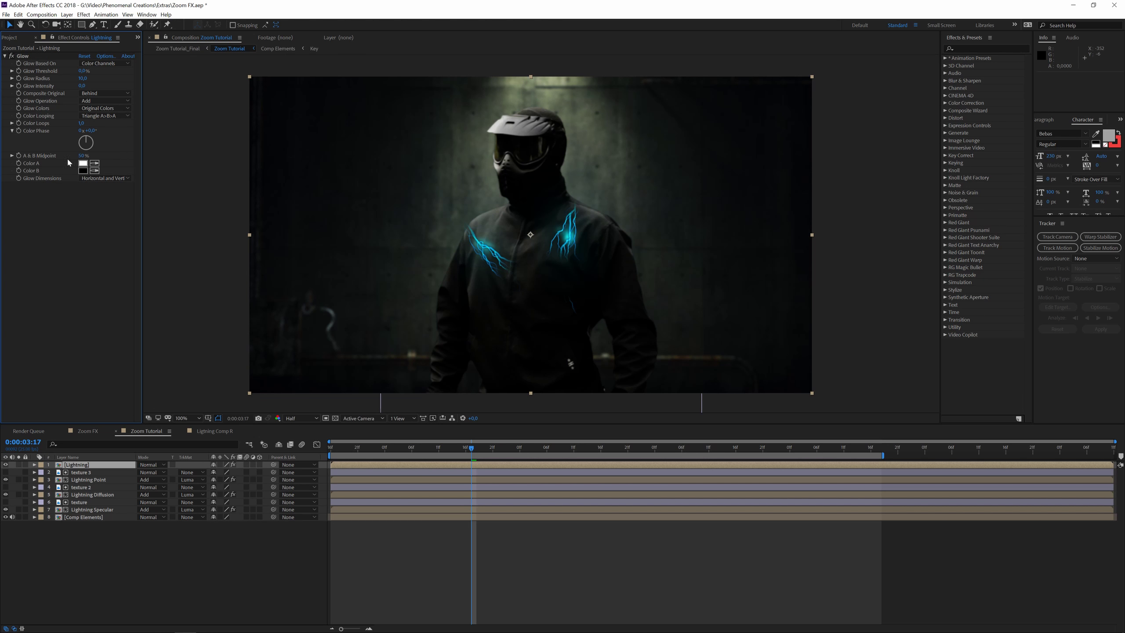
left_click(82, 87)
type("0,1")
key("Return")
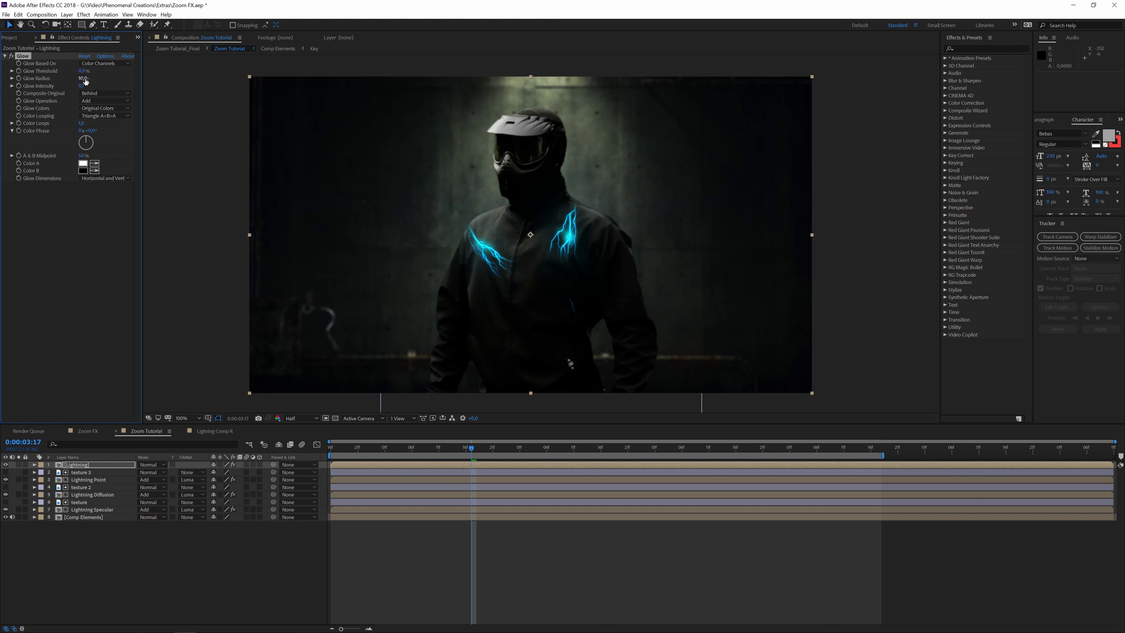
Step: Increase the Glow Radius on Lightning, and duplicate the Glow twice with a progressively larger radius on each copy
left_click_drag(82, 78, 117, 78)
key("ctrl+d")
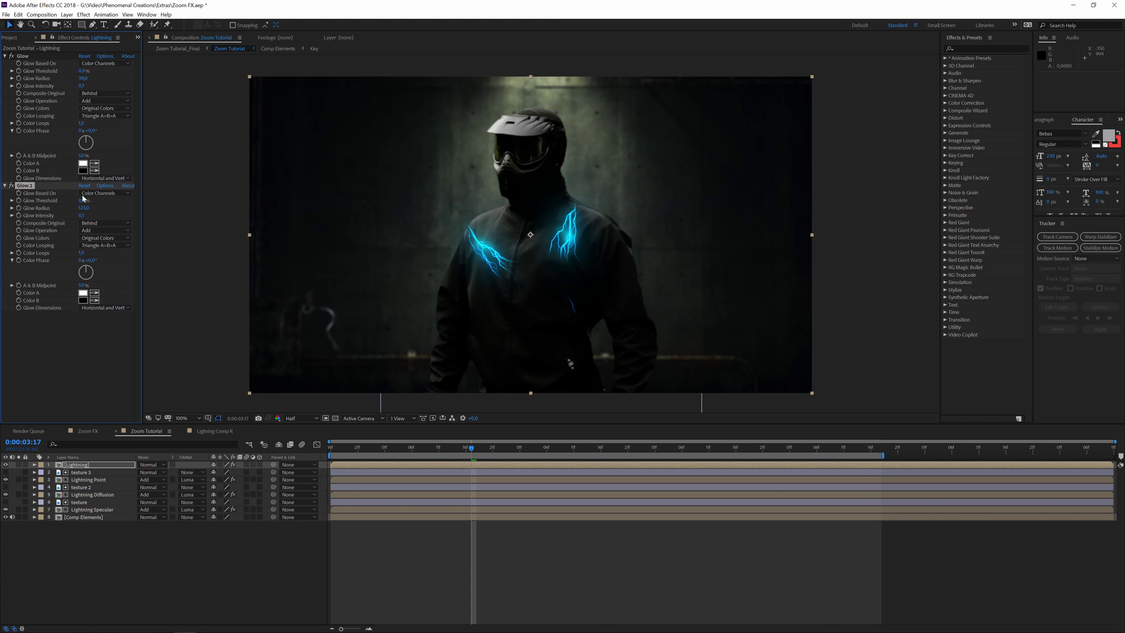
key("ctrl+d")
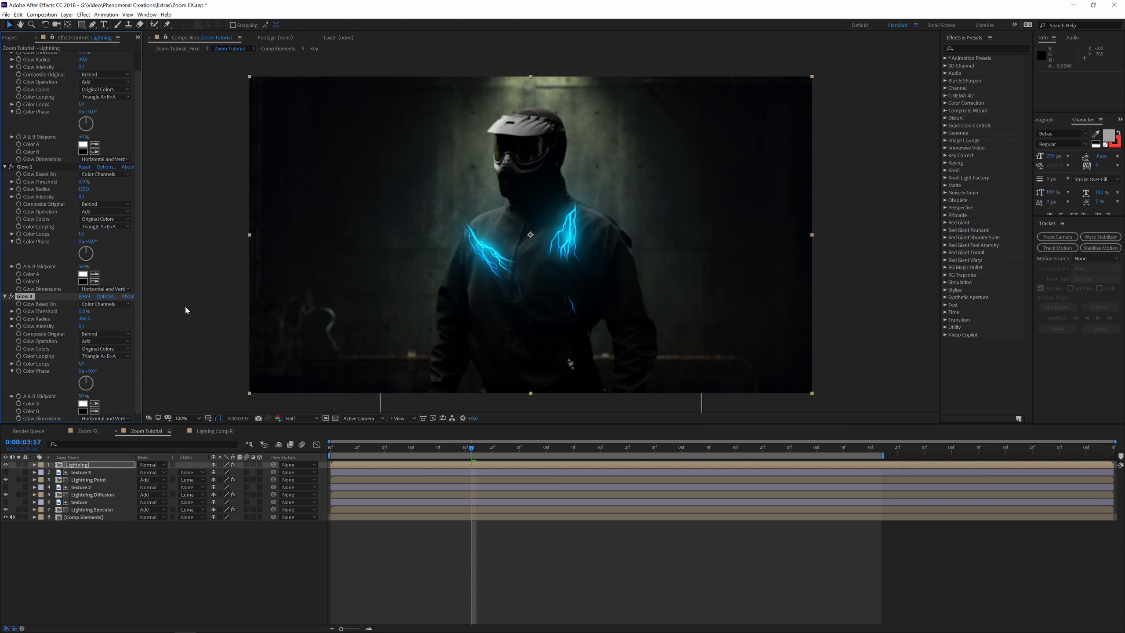
left_click_drag(83, 189, 105, 191)
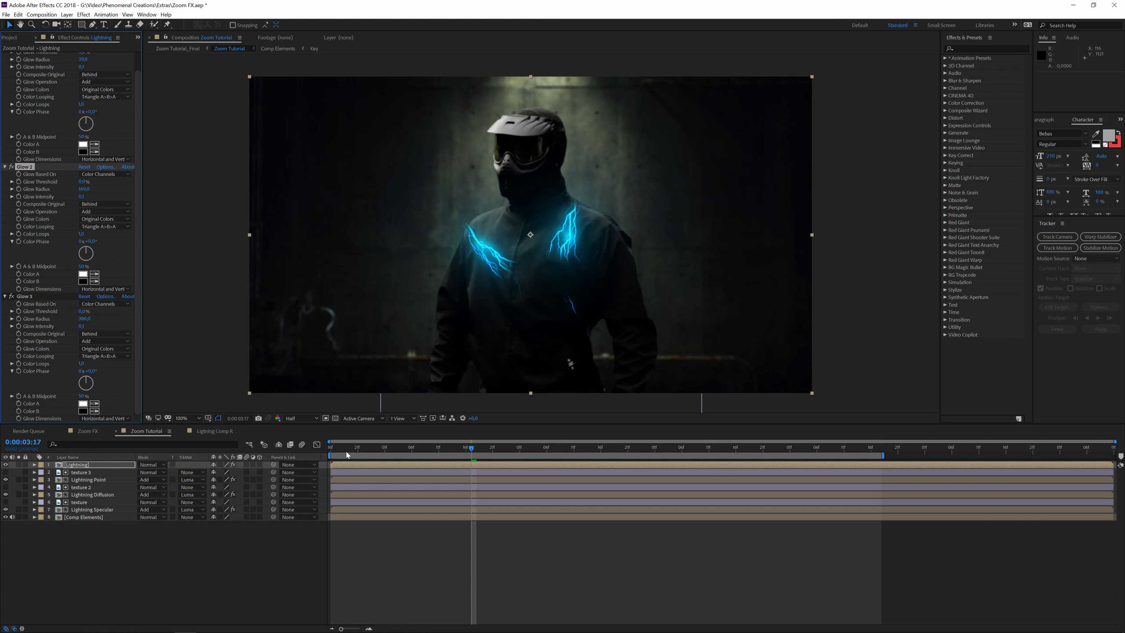
Step: Play the composite from its start to review the stacked glows, stopping at 0:00:03:14 with no layer selected
left_click(334, 450)
key("space")
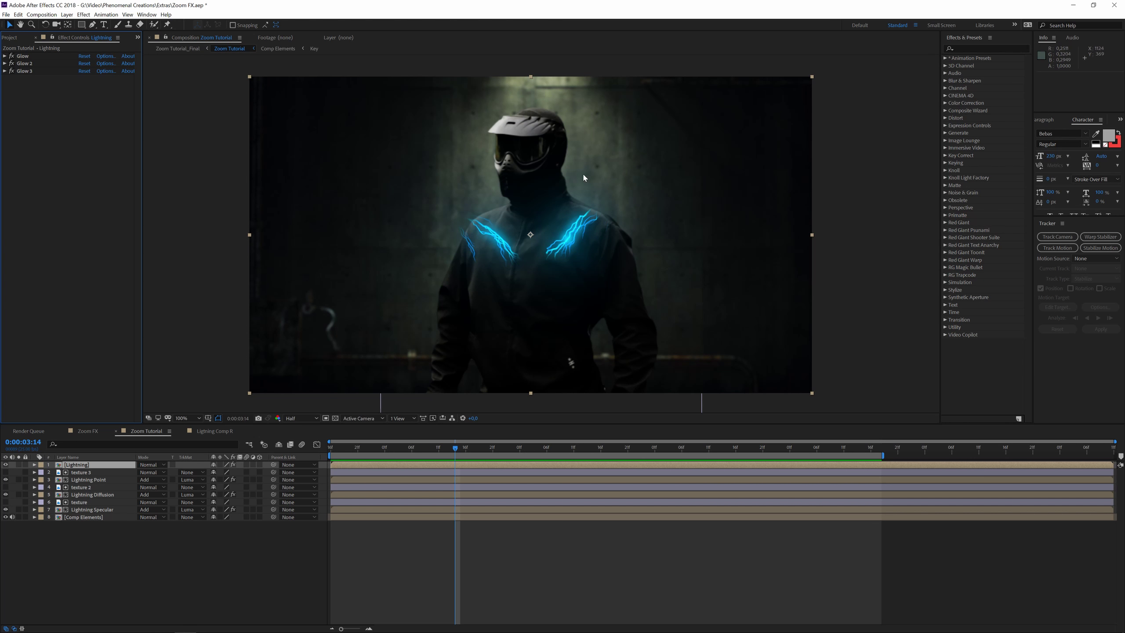
left_click(164, 221)
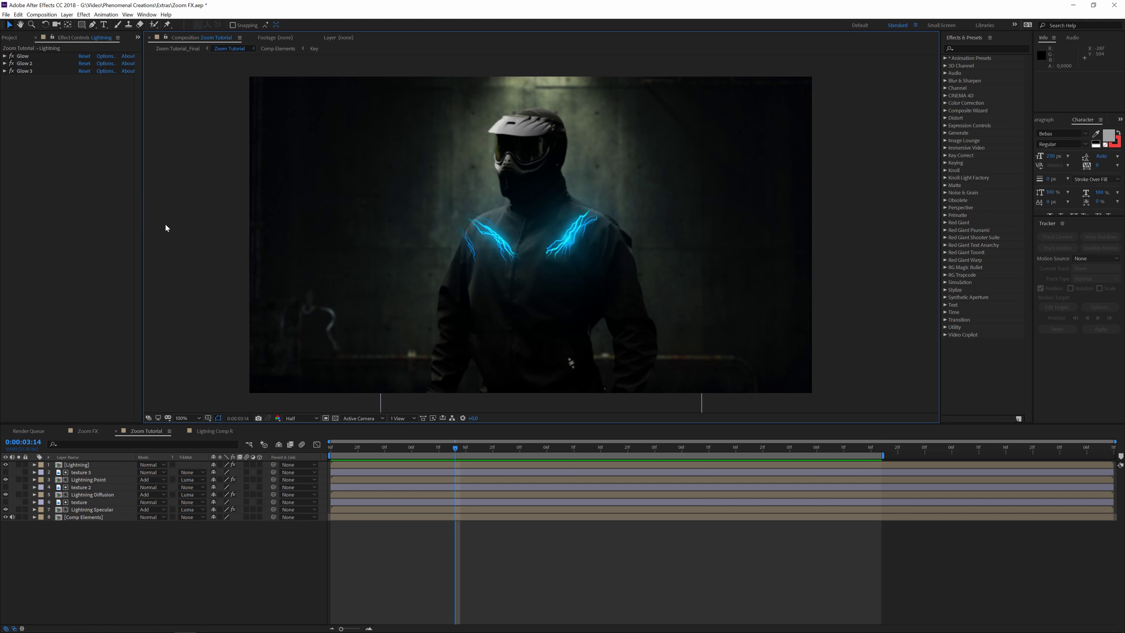
Step: Apply the CC Vector Blur effect to the Lightning layer
left_click(82, 467)
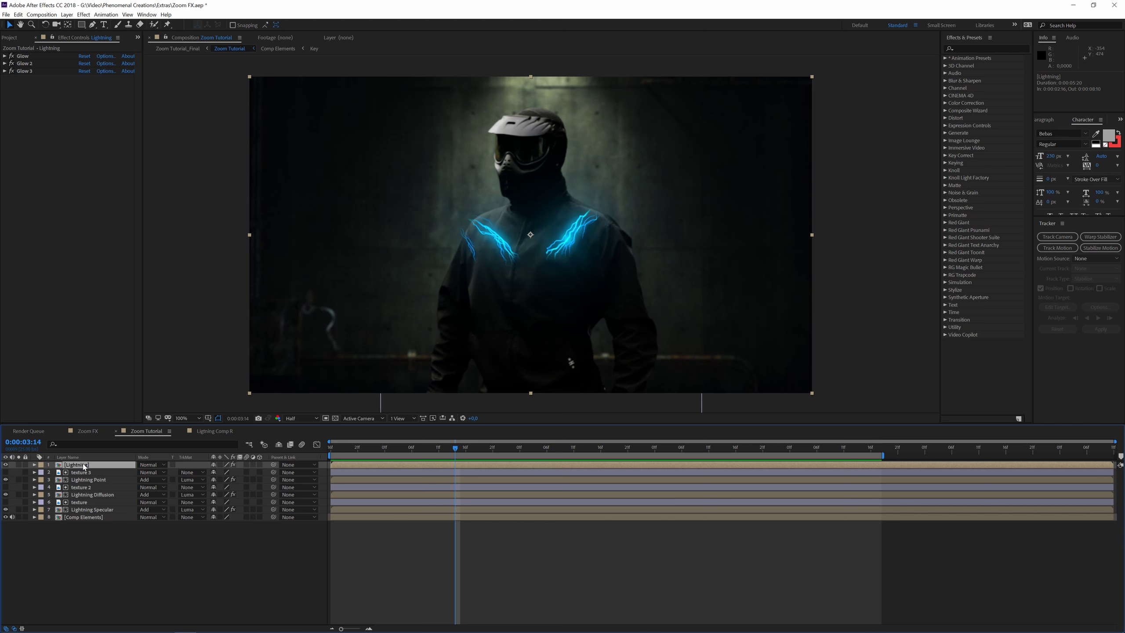
key("ctrl+space")
type("ve")
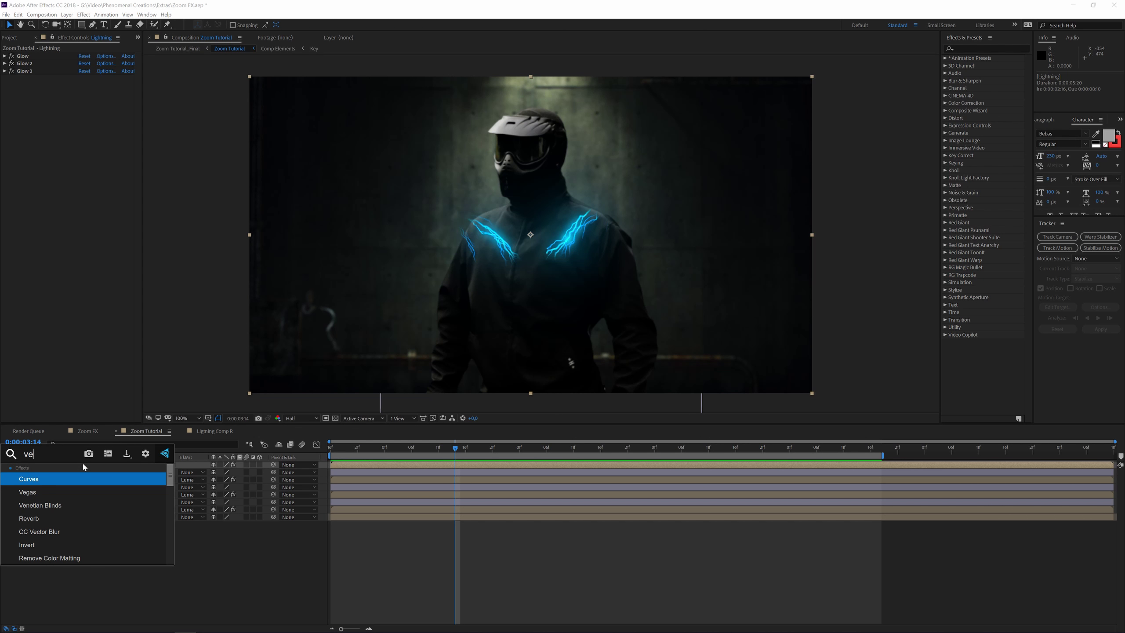
type("cto")
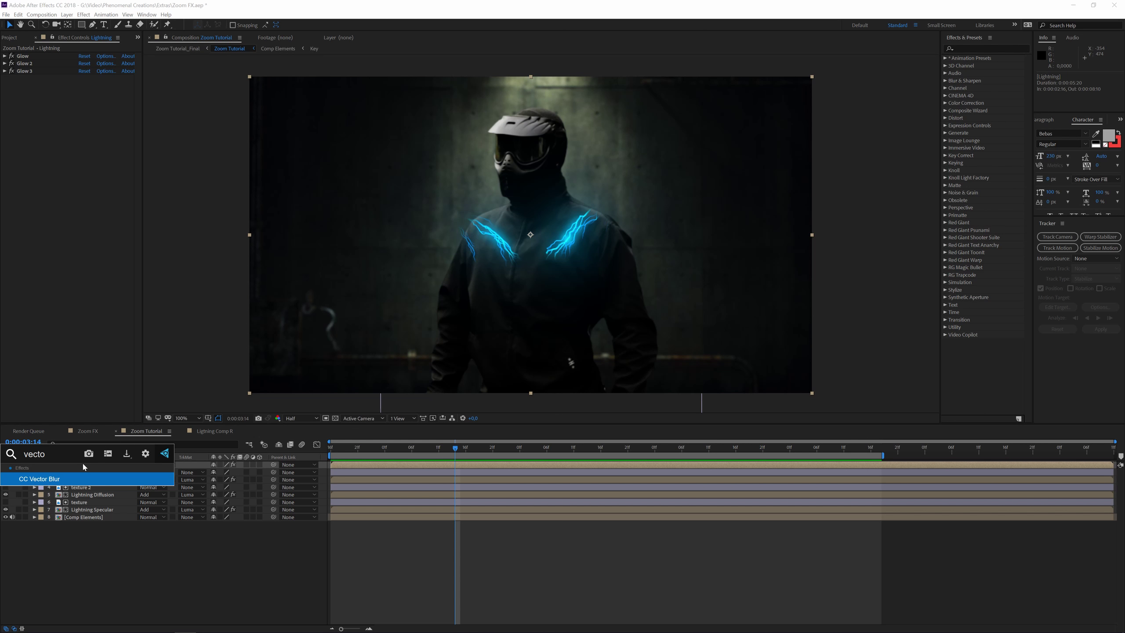
key("Return")
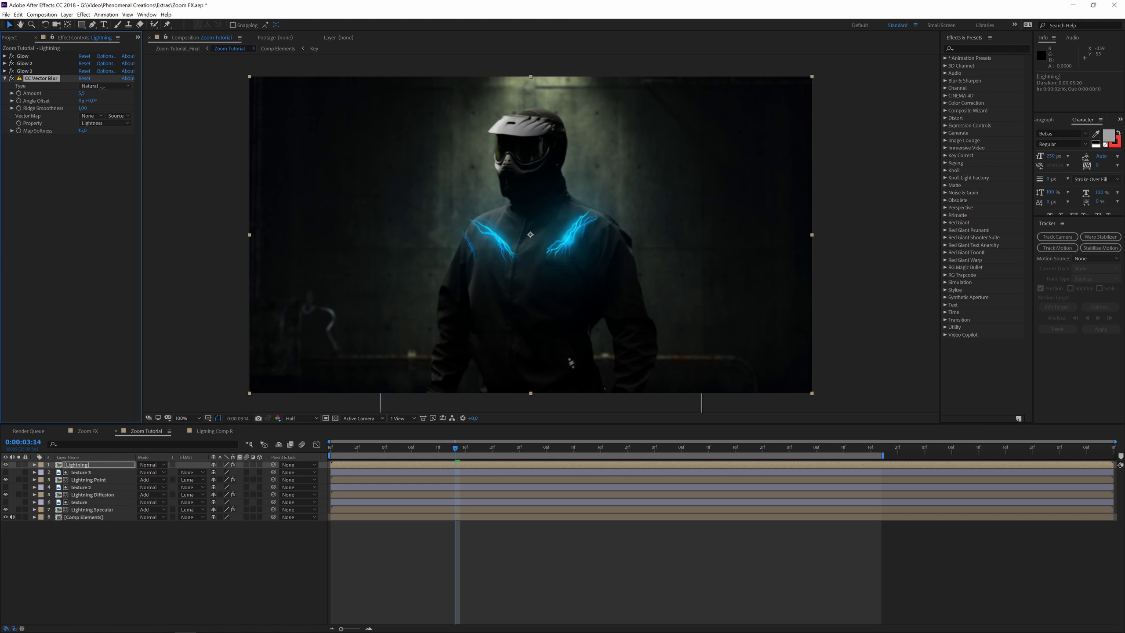
Step: Switch the preview to Full resolution and fine-tune the CC Vector Blur Amount against a close-up of the bolts
left_click(313, 419)
left_click(304, 438)
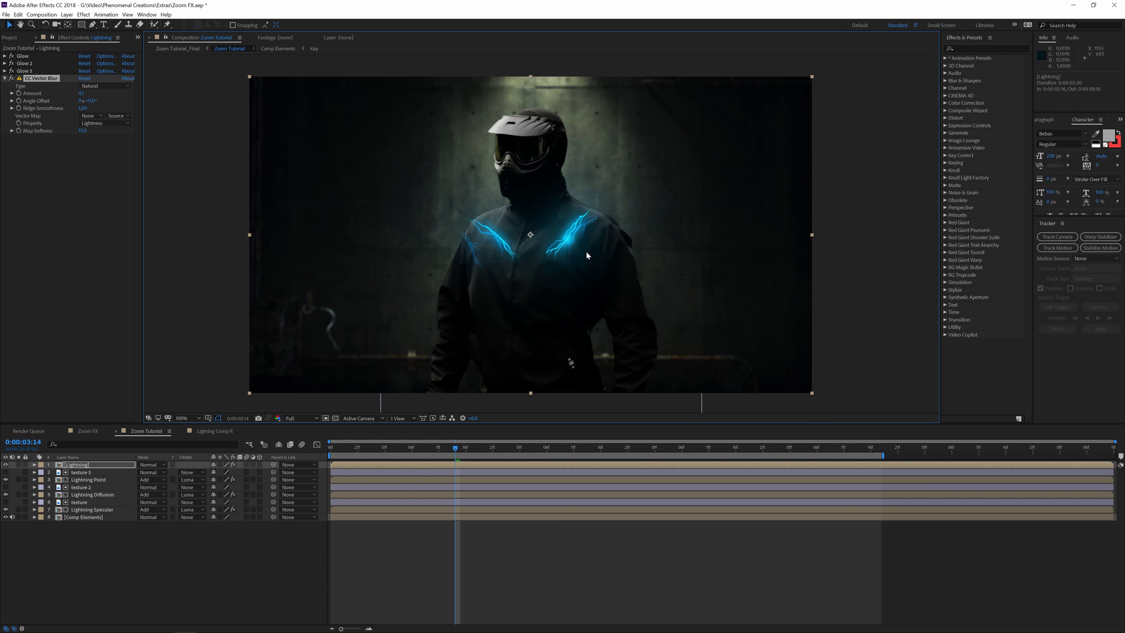
scroll(560, 246, "up", 5)
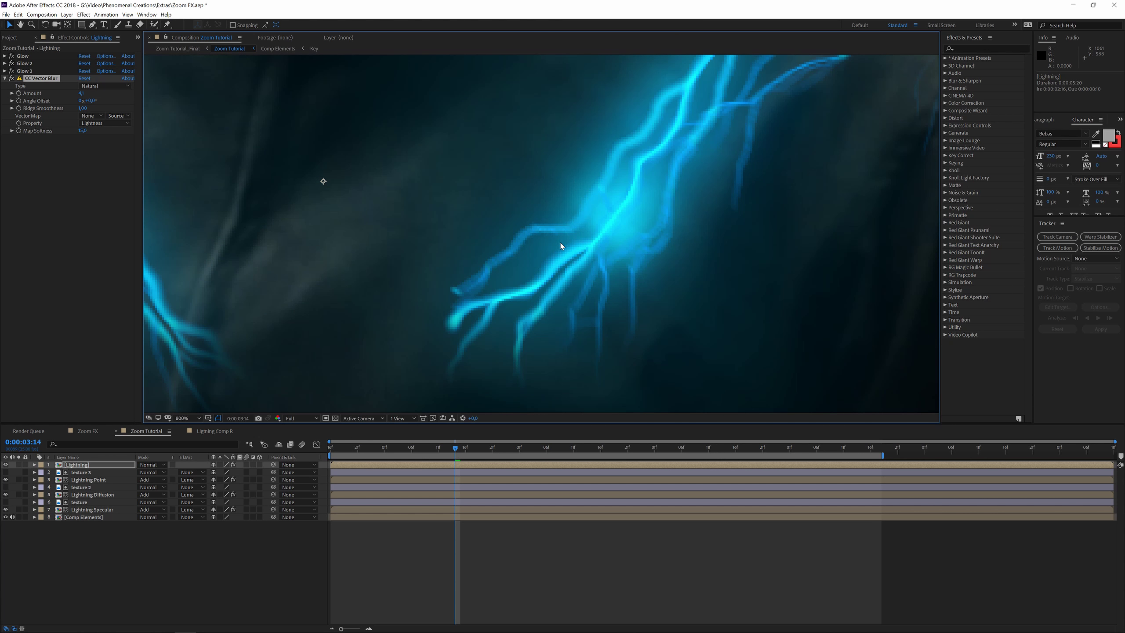
scroll(558, 244, "down", 3)
scroll(556, 240, "up", 2)
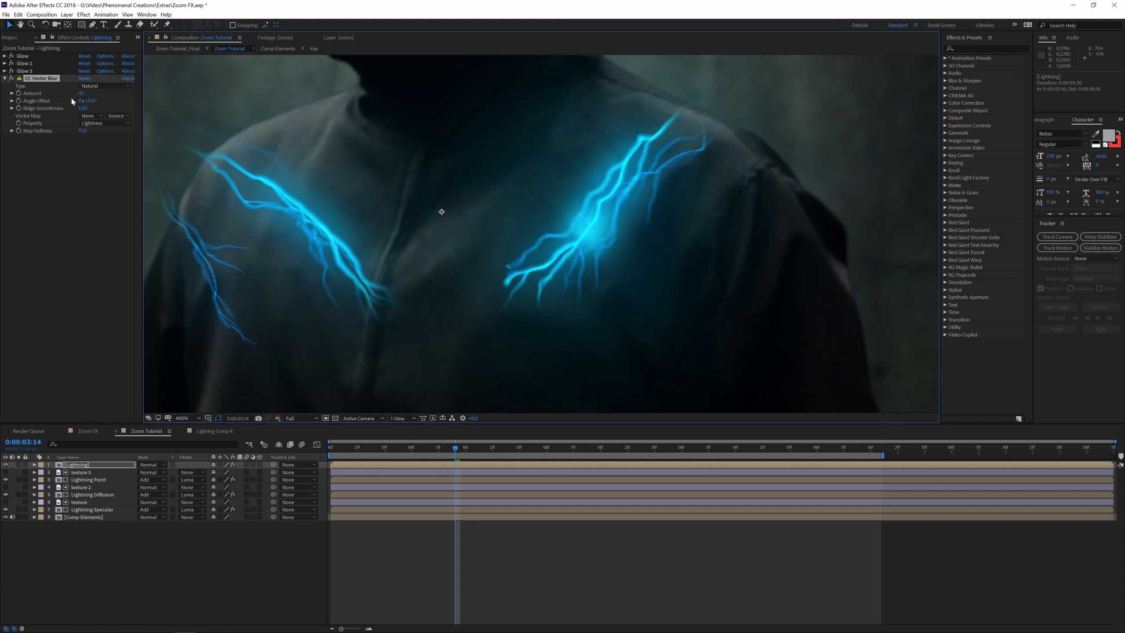
mouse_move(81, 94)
left_mouse_down()
mouse_move(55, 98)
mouse_move(82, 94)
left_mouse_up()
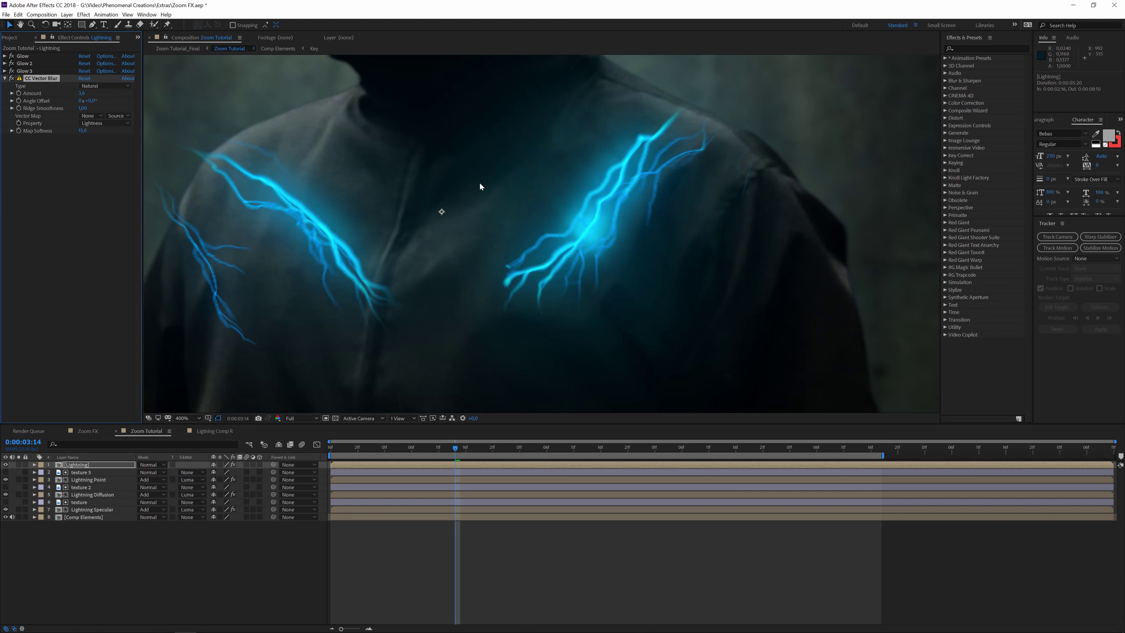
scroll(480, 356, "down", 4)
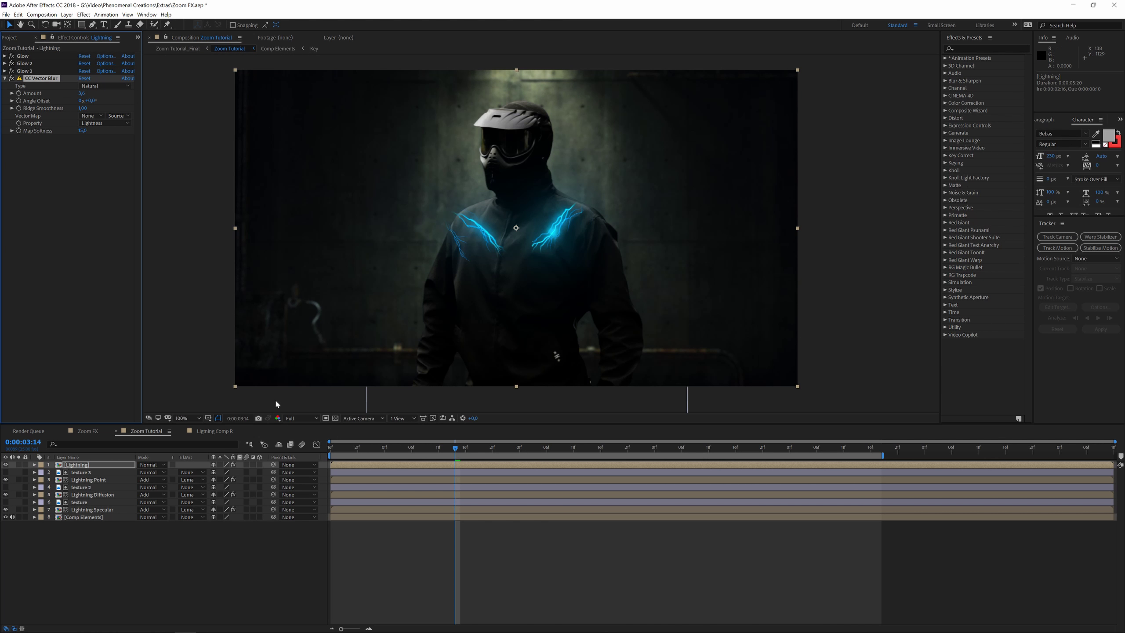
Step: Return the preview to Half resolution and play Zoom Tutorial from its start to review the blurred lightning
left_click(290, 418)
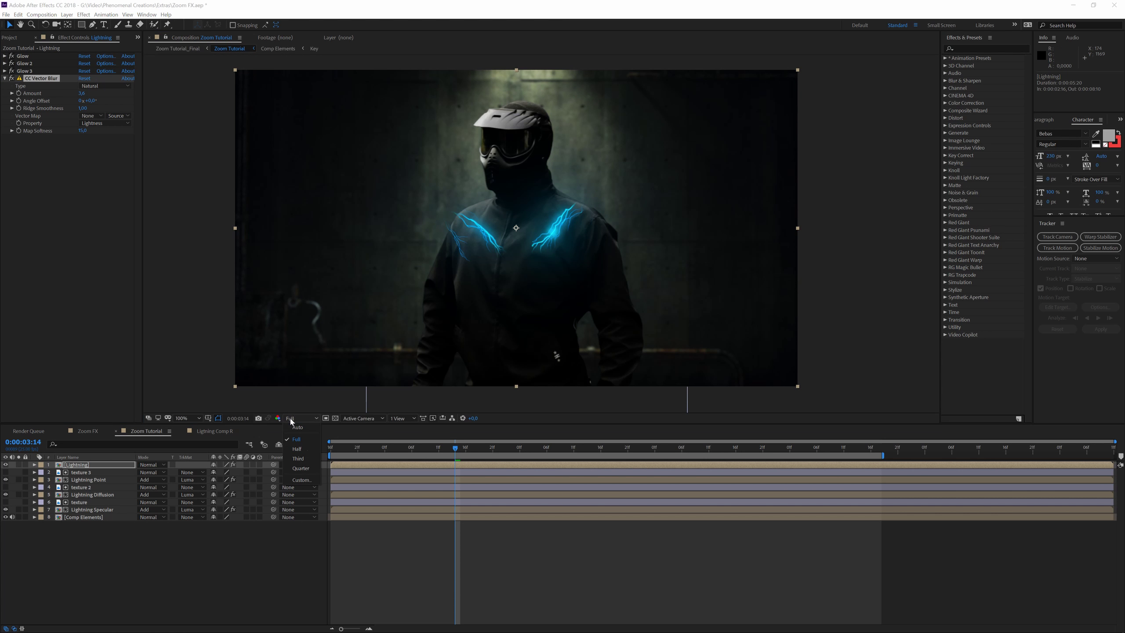
left_click(307, 451)
left_click(330, 449)
key("space")
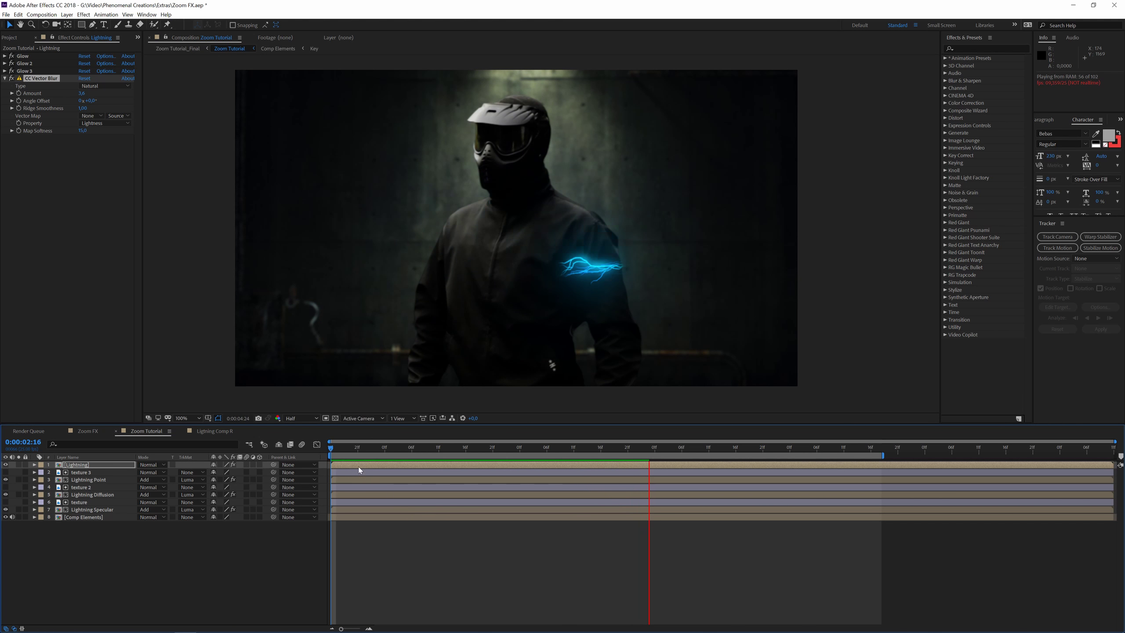
left_click(330, 450)
key("space")
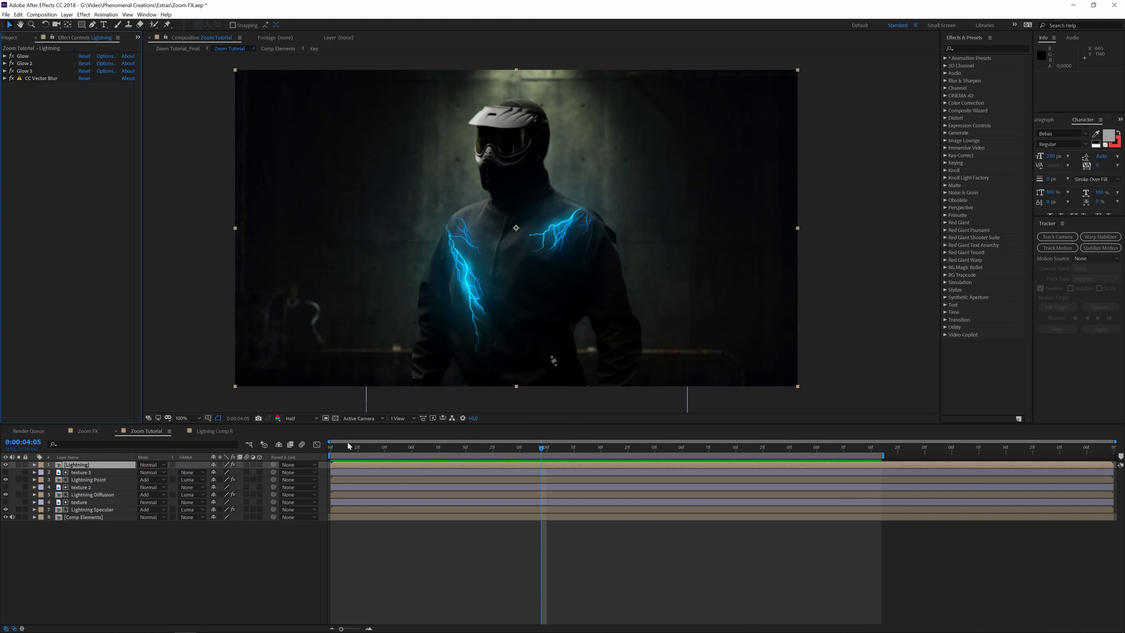
Step: Open the Comp Elements composition at 0:00:02:19, toggle the Key layer's visibility to identify the figure, and unlock and select that layer
left_click_drag(348, 447, 411, 449)
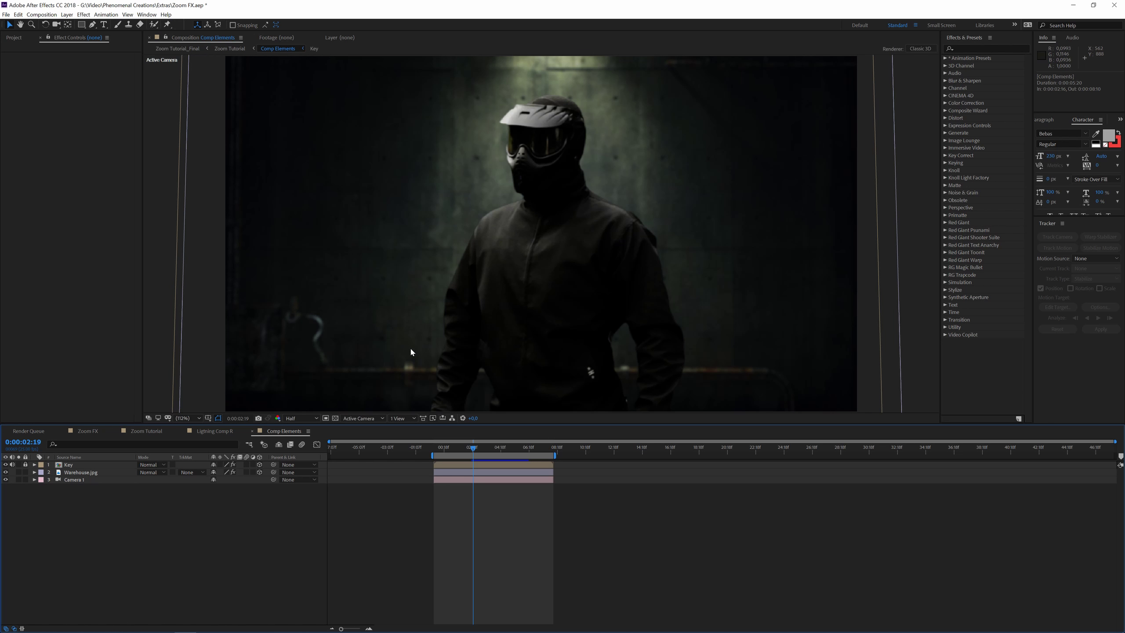
left_click(5, 464)
left_click(5, 464)
left_click(5, 464)
left_click(5, 465)
left_click(5, 464)
left_click(5, 464)
left_click(470, 465)
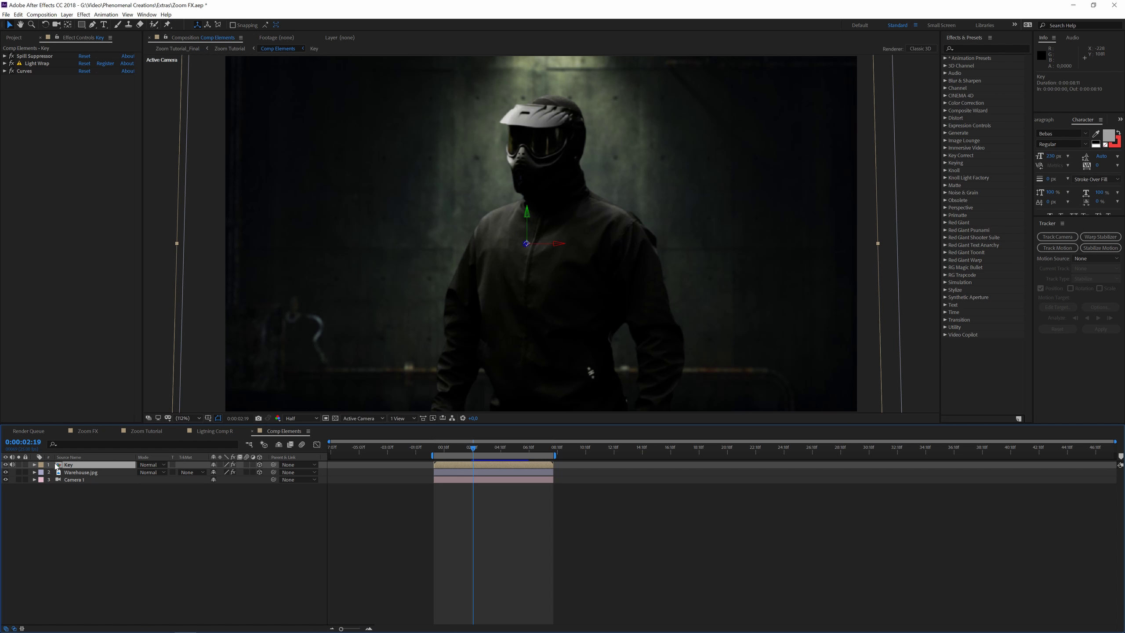
Step: Apply the Fast Box Blur effect to the Key layer
scroll(464, 245, "up", 1)
scroll(459, 241, "down", 2)
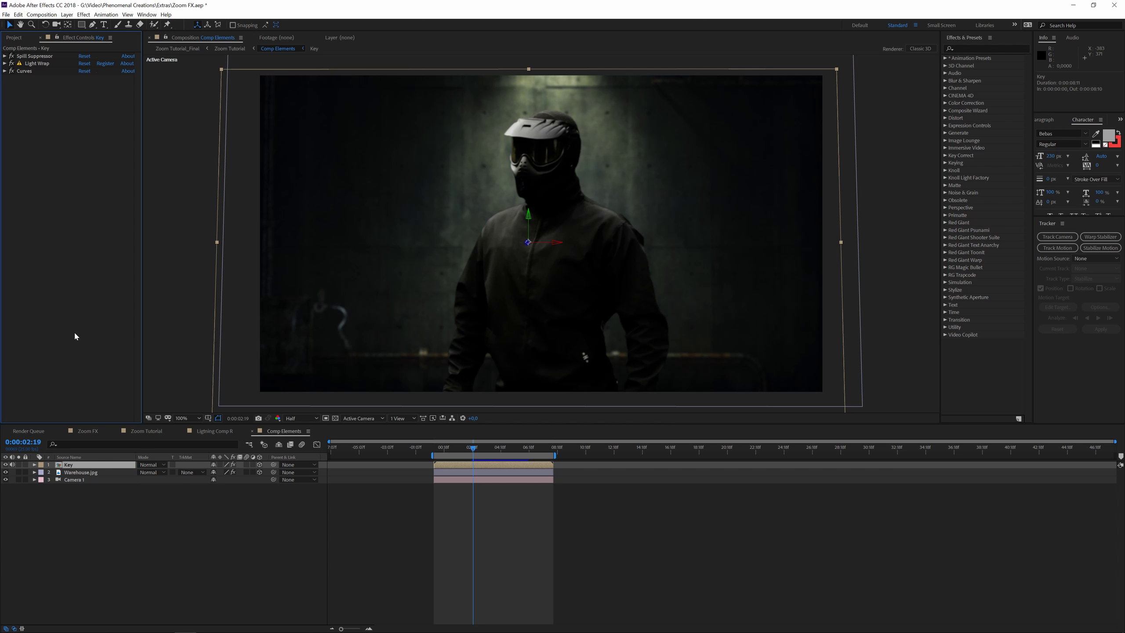
key("ctrl+space")
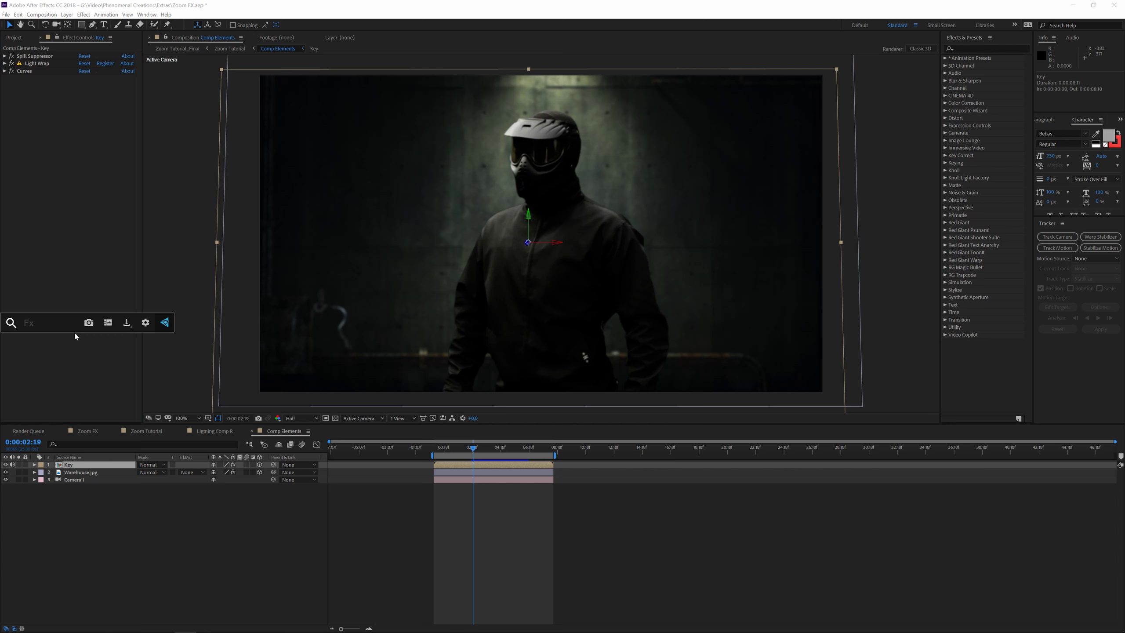
type("fsat")
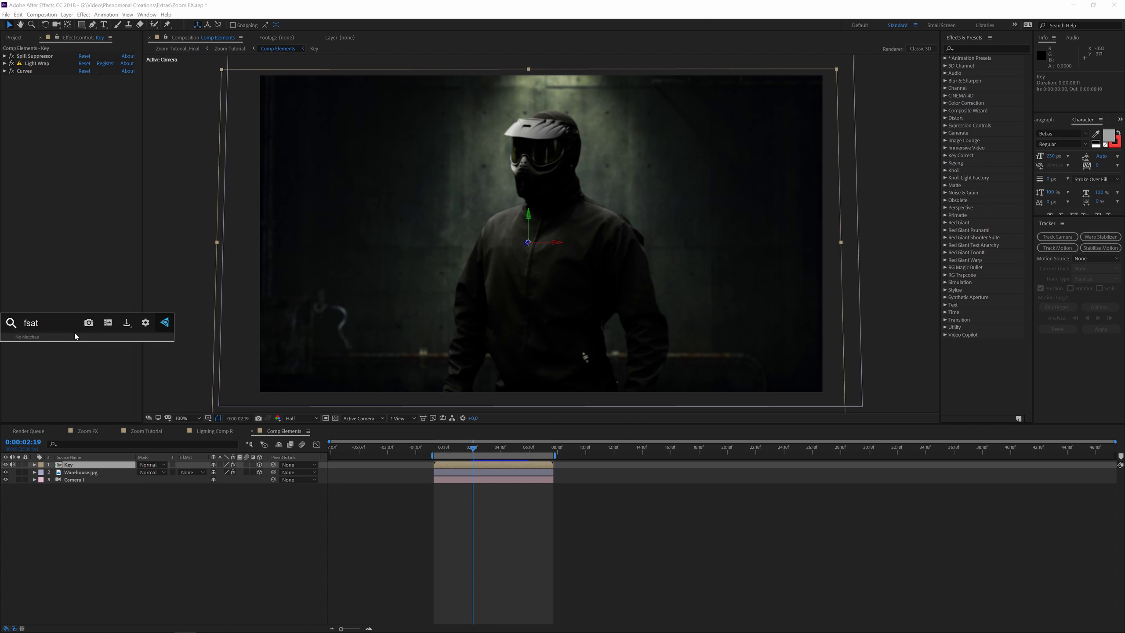
key("BackSpace")
key("BackSpace")
key("BackSpace")
key("BackSpace")
type("bo")
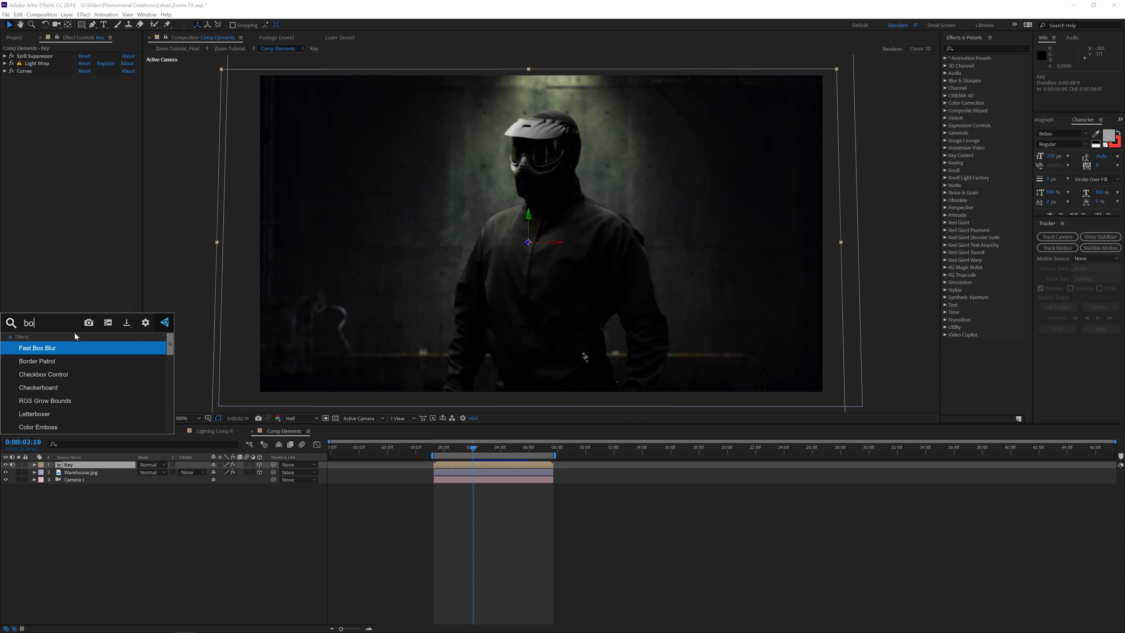
key("Return")
Step: Set the Fast Box Blur dimensions to Horizontal, and raise its Iterations and Blur Radius until the figure smears sideways
left_click(115, 100)
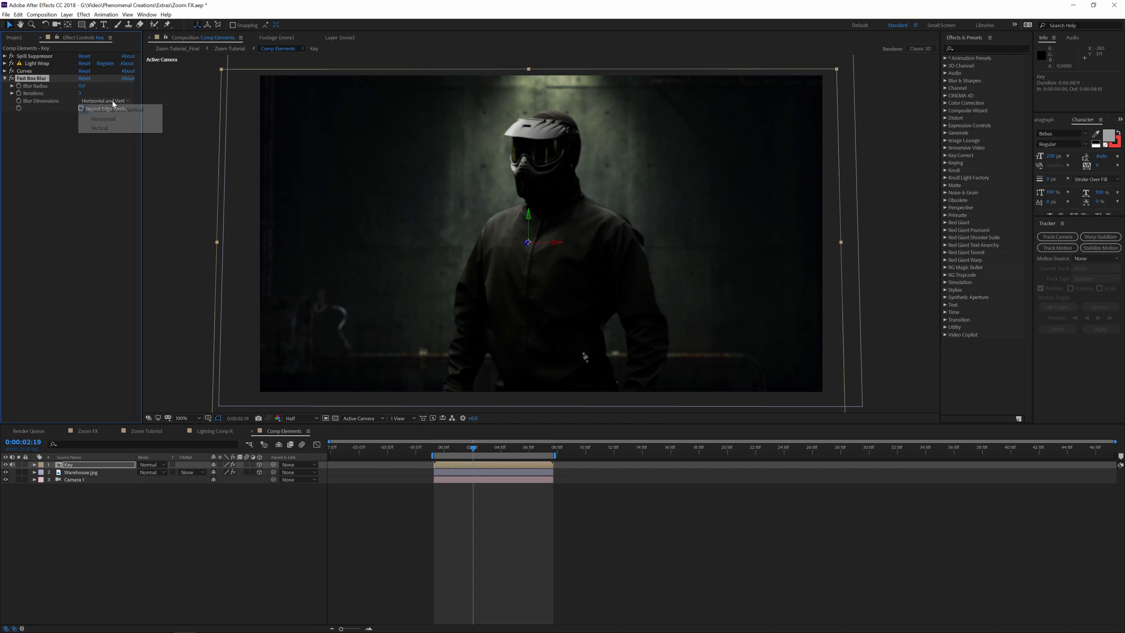
left_click(89, 111)
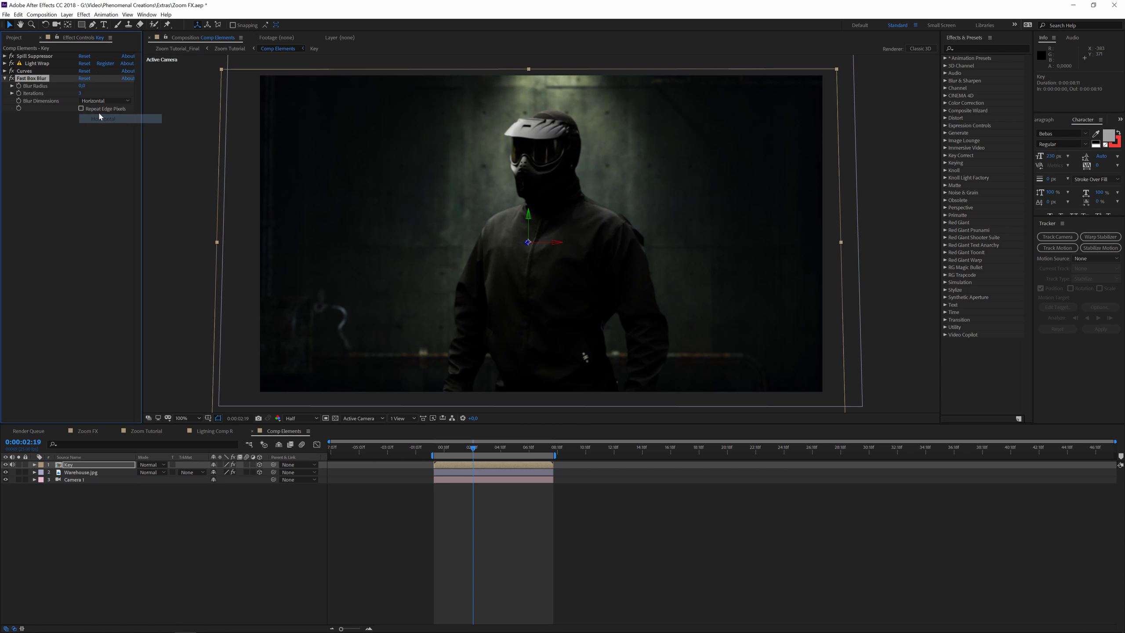
left_click(80, 93)
key("Return")
left_click_drag(83, 86, 88, 83)
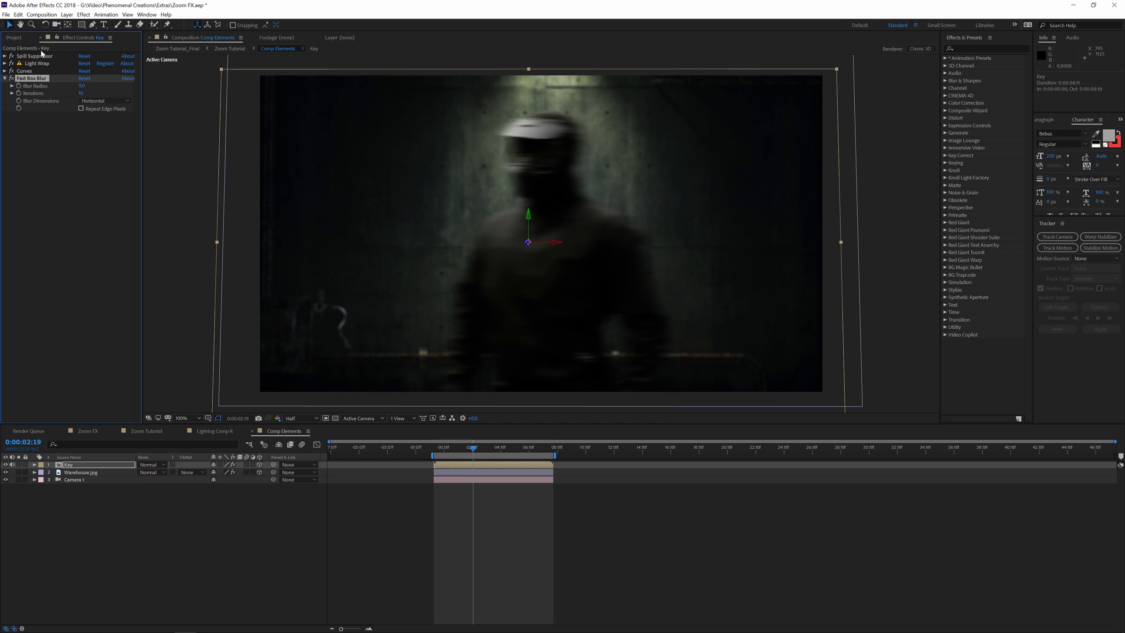
Step: Add the expression wiggle(5,10) to the Blur Radius of the Key layer's Fast Box Blur
left_click(19, 86, "alt")
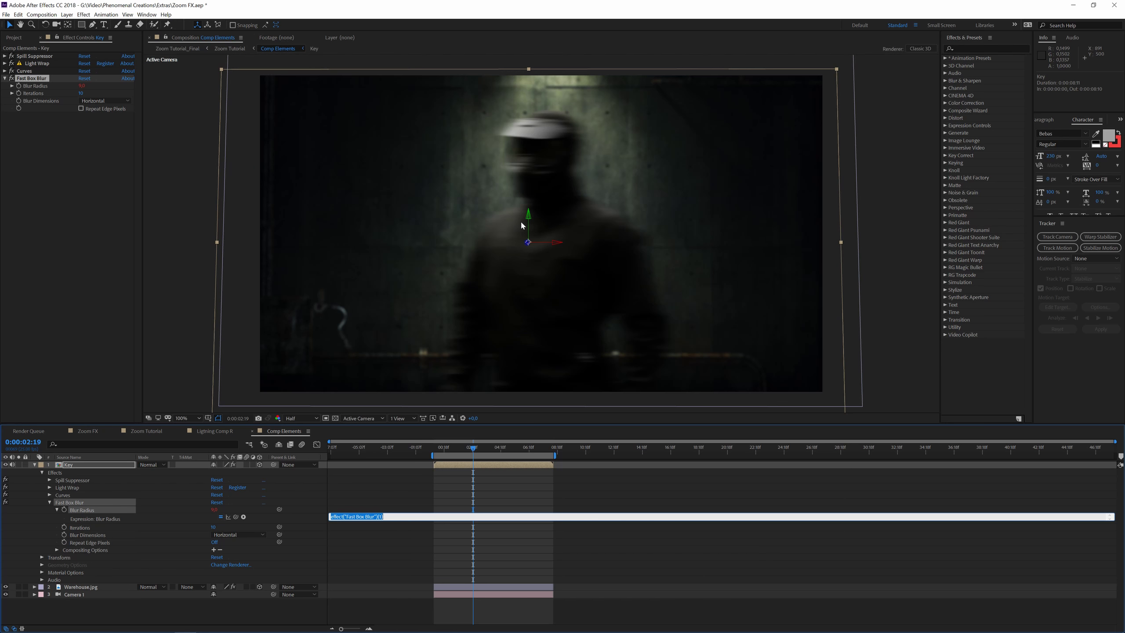
type("wiggle(5,10")
left_click(448, 475)
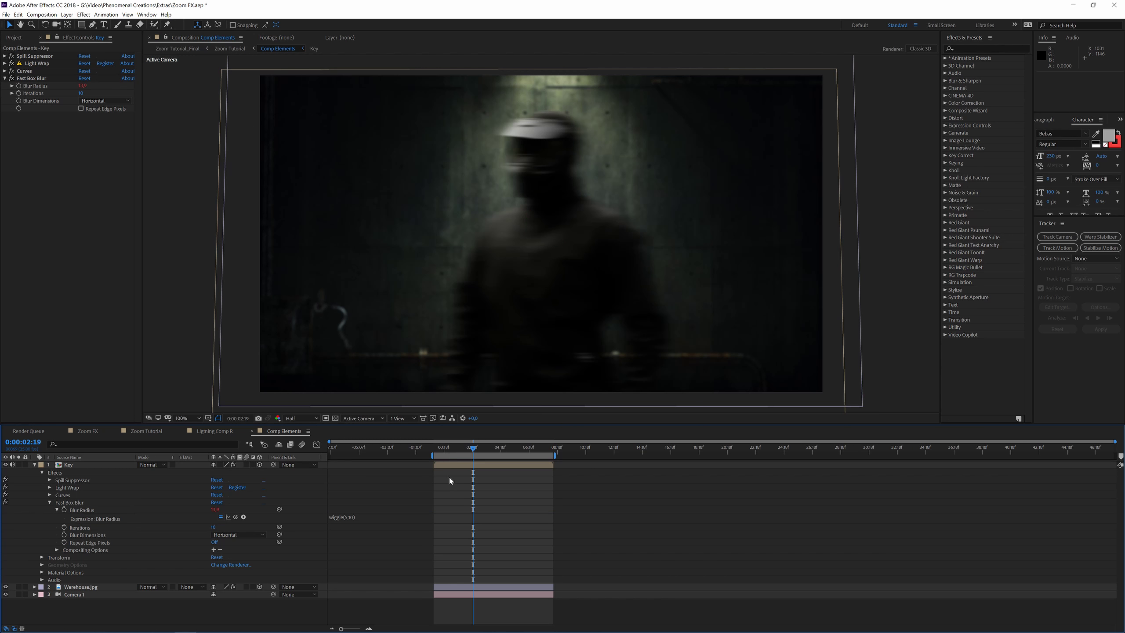
Step: Play Comp Elements at Third resolution from several start points to review the wiggling horizontal blur
left_click(437, 447)
key("space")
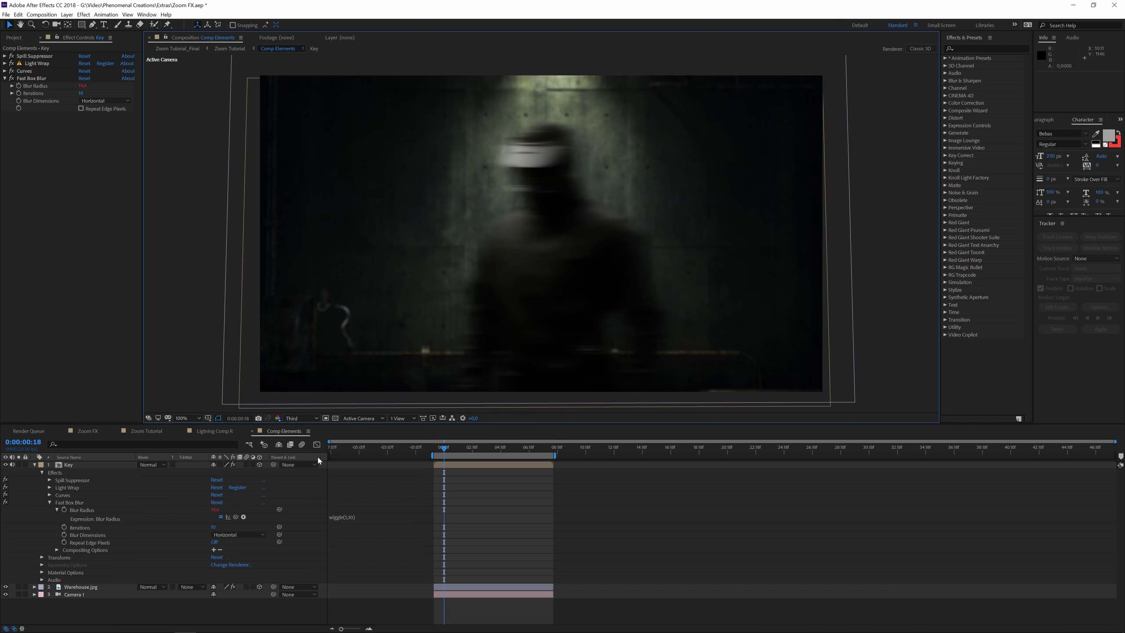
left_click(436, 450)
key("space")
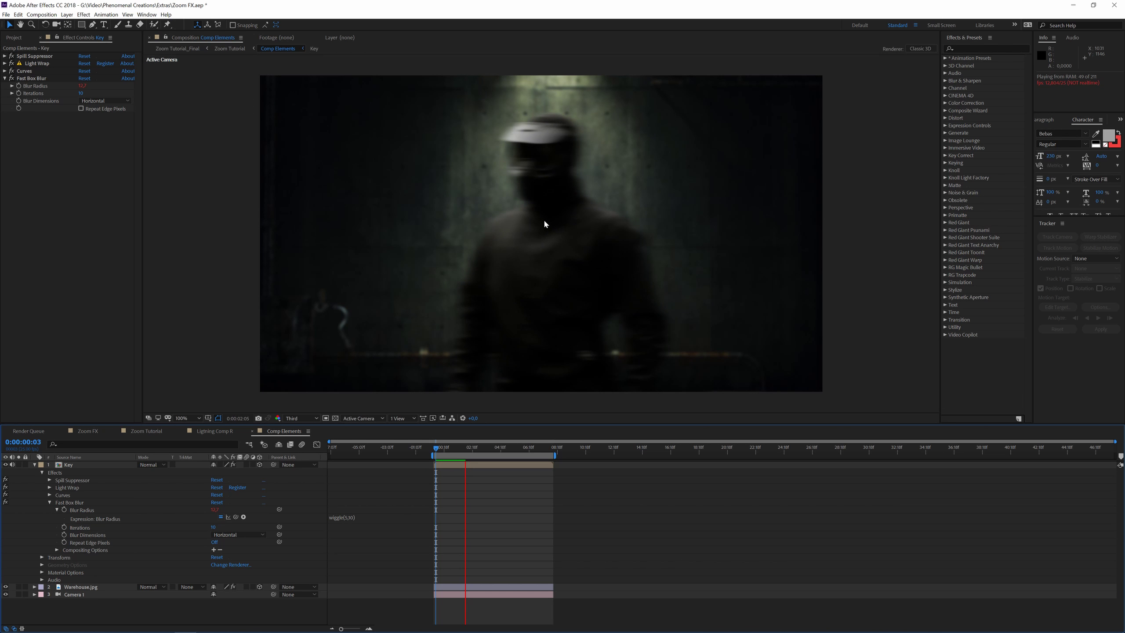
key("space")
left_click(445, 450)
key("space")
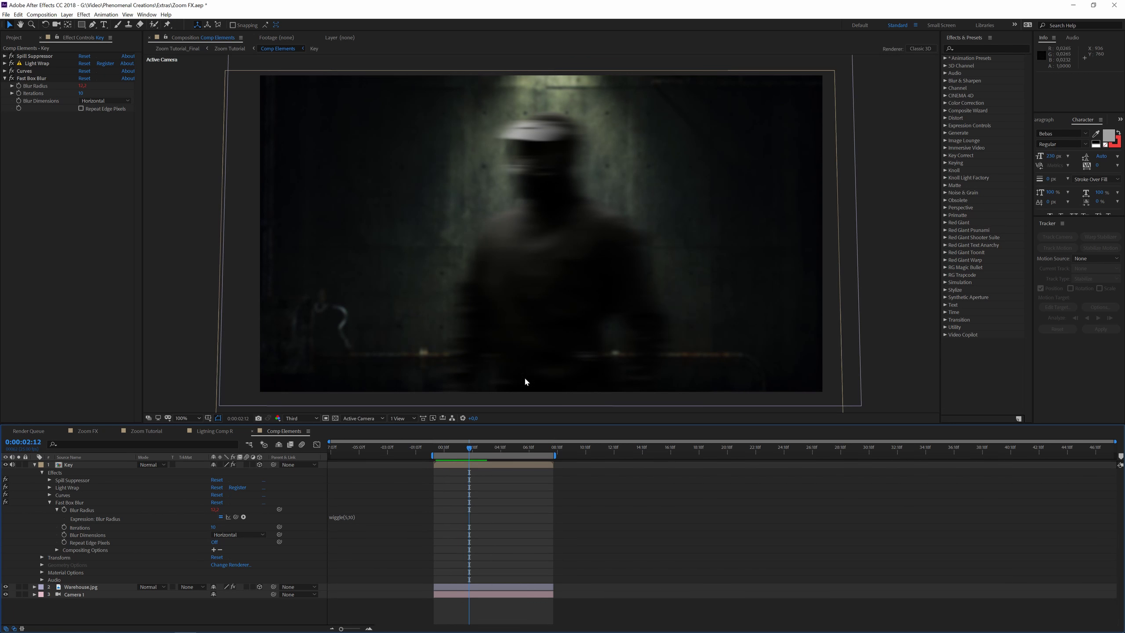
left_click_drag(457, 446, 458, 451)
key("space")
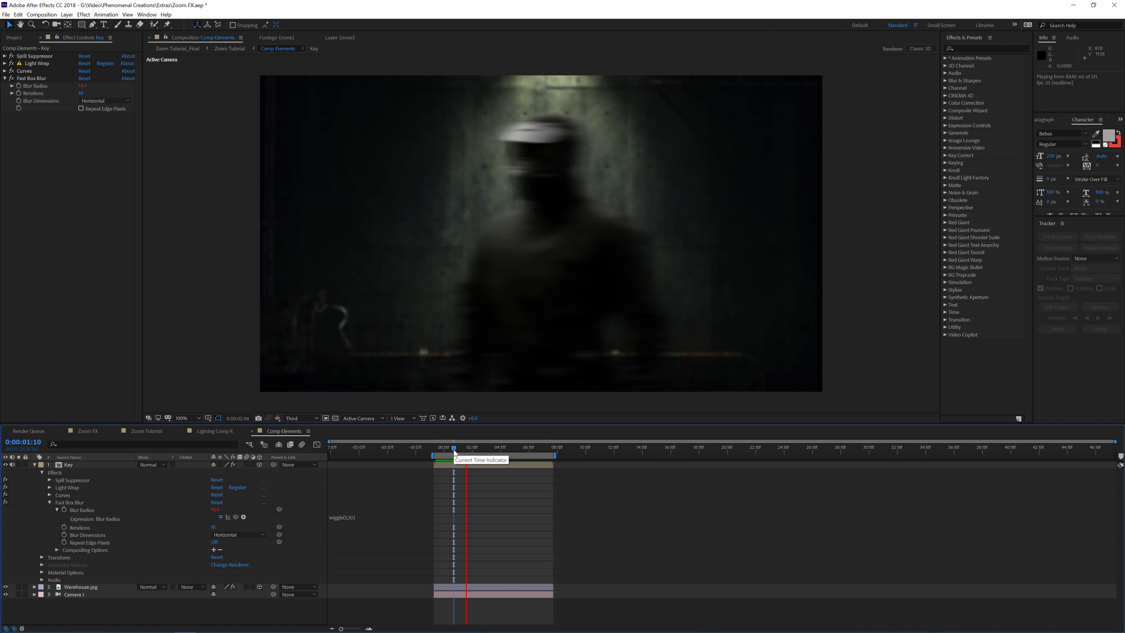
Step: Rewrite the Blur Radius expression with amp = 3, using amp as the wiggle amplitude and adding amp to the wiggle's result
left_click(350, 517)
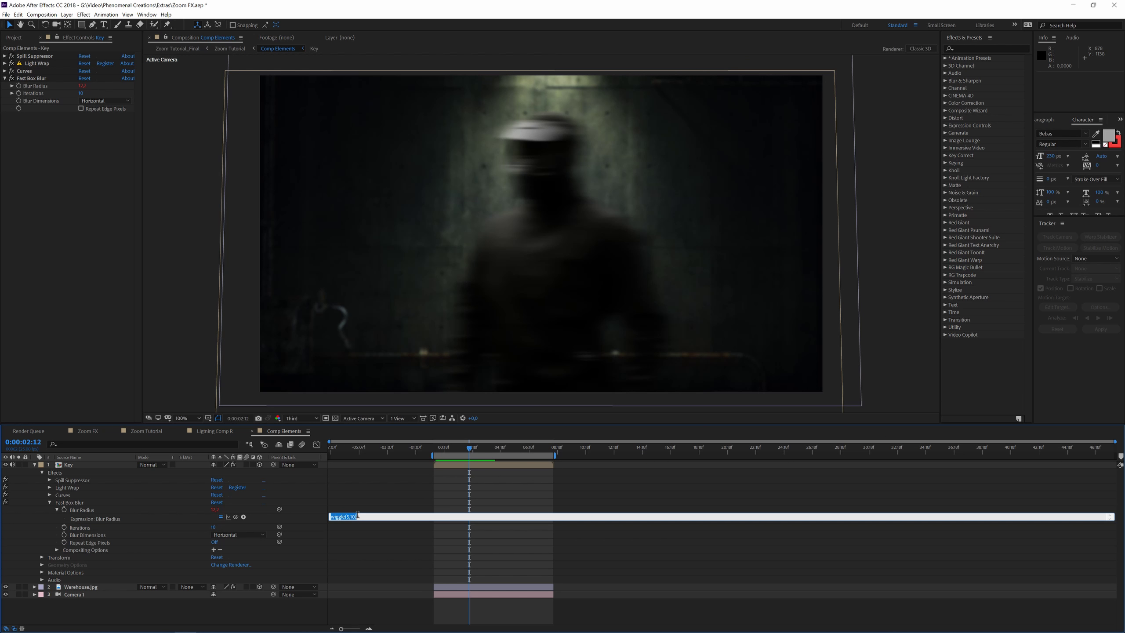
key("BackSpace")
type("amp = 3")
key("Return")
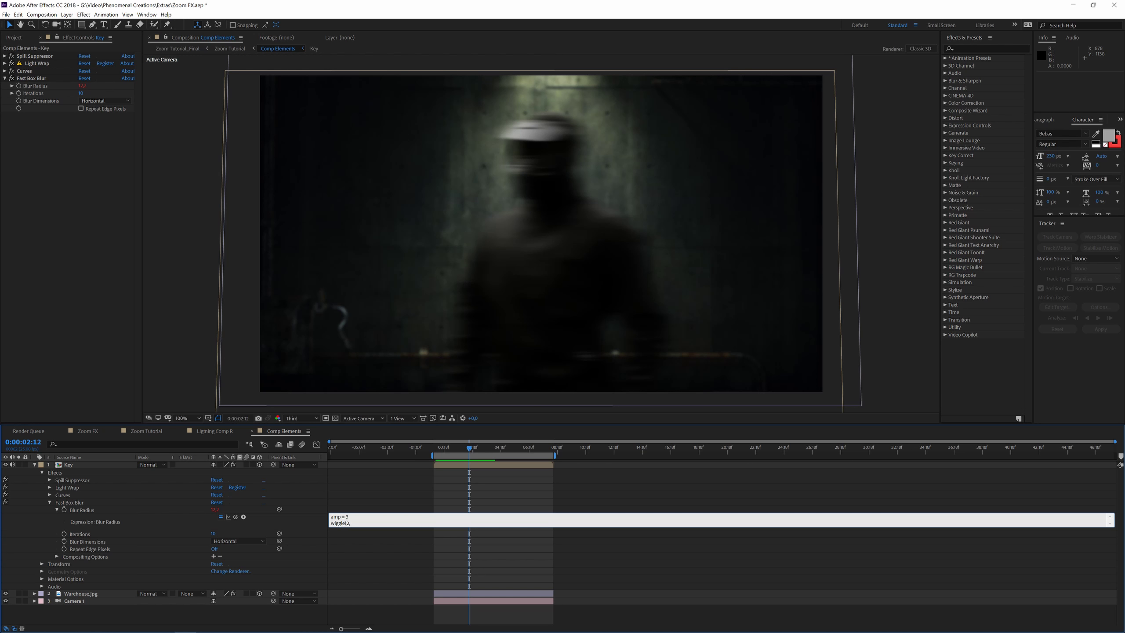
type(") + amp")
left_click(413, 532)
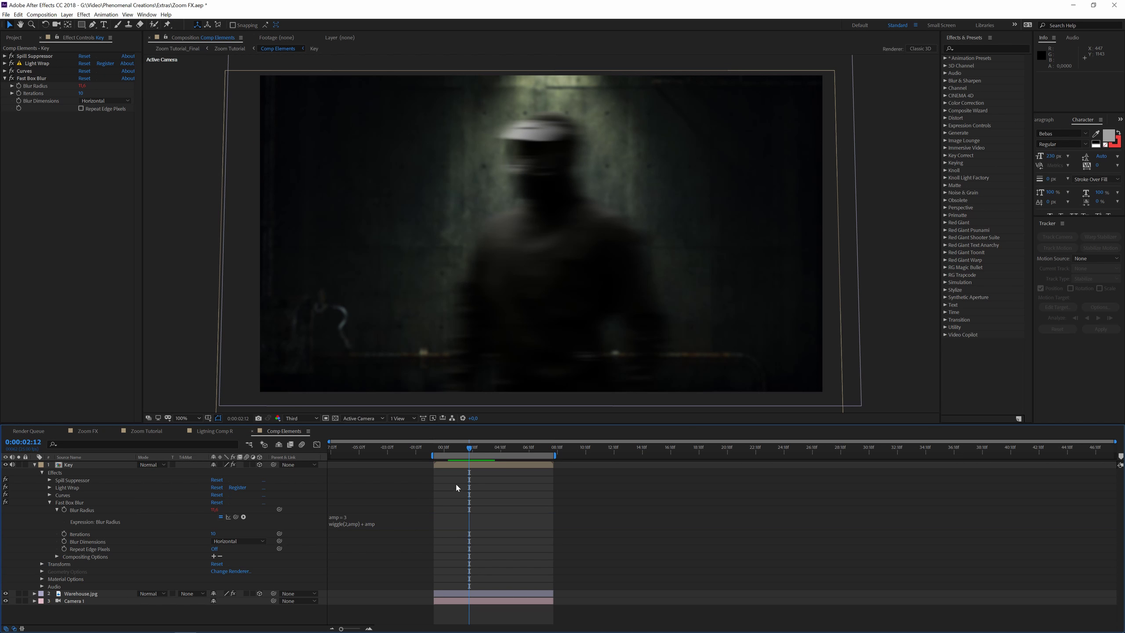
Step: Play Comp Elements twice from its beginning to check the blur driven by the amp expression
left_click(436, 451)
key("space")
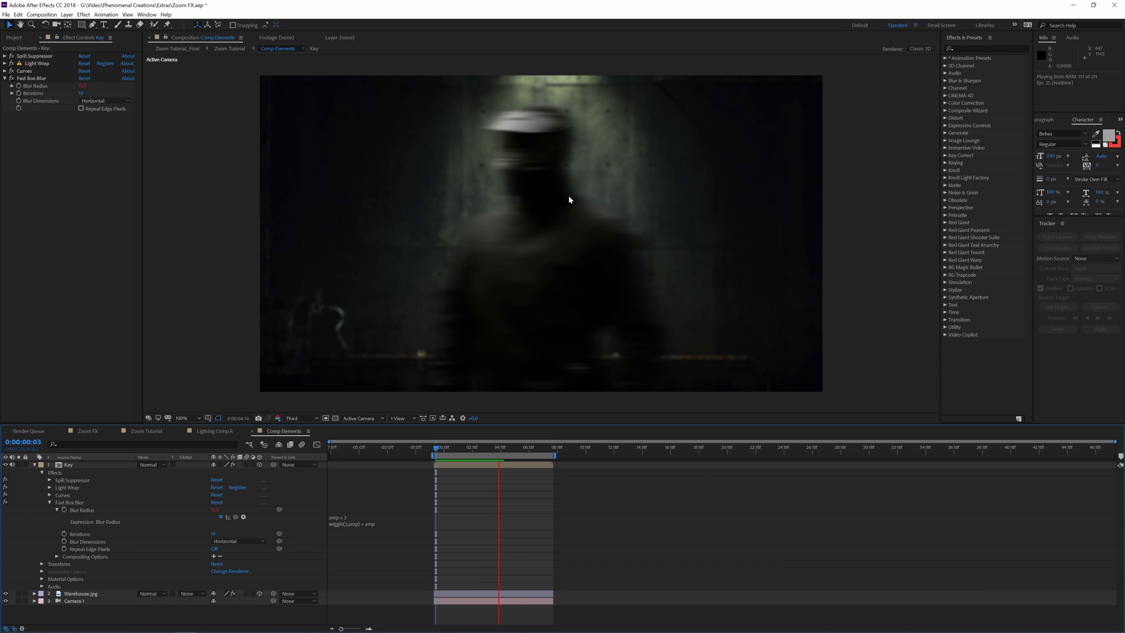
key("space")
left_click(435, 449)
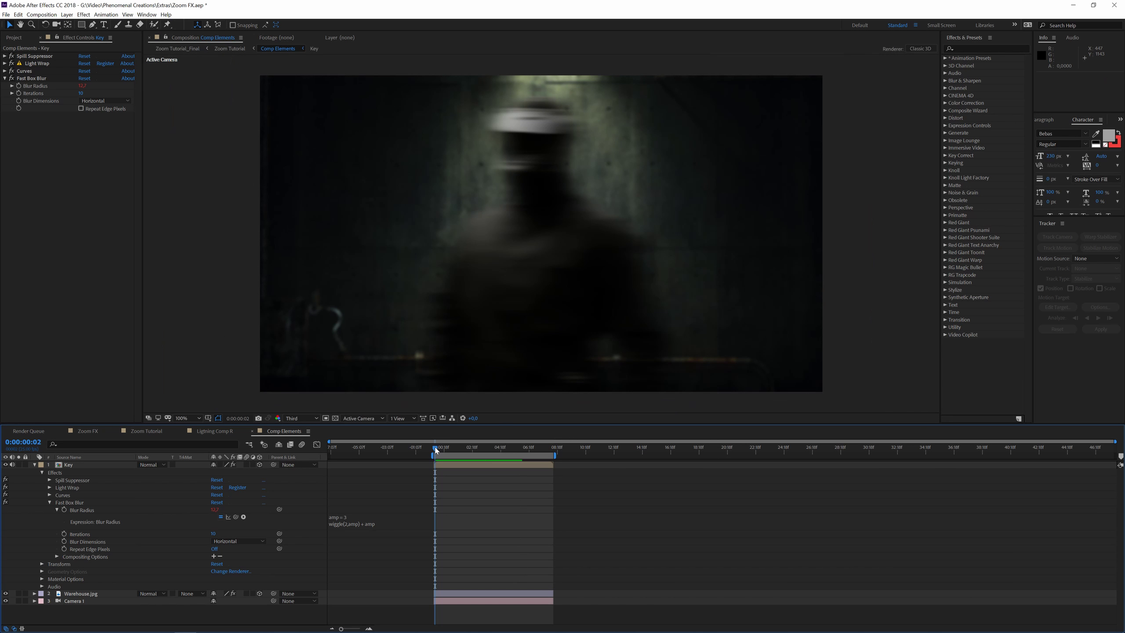
key("space")
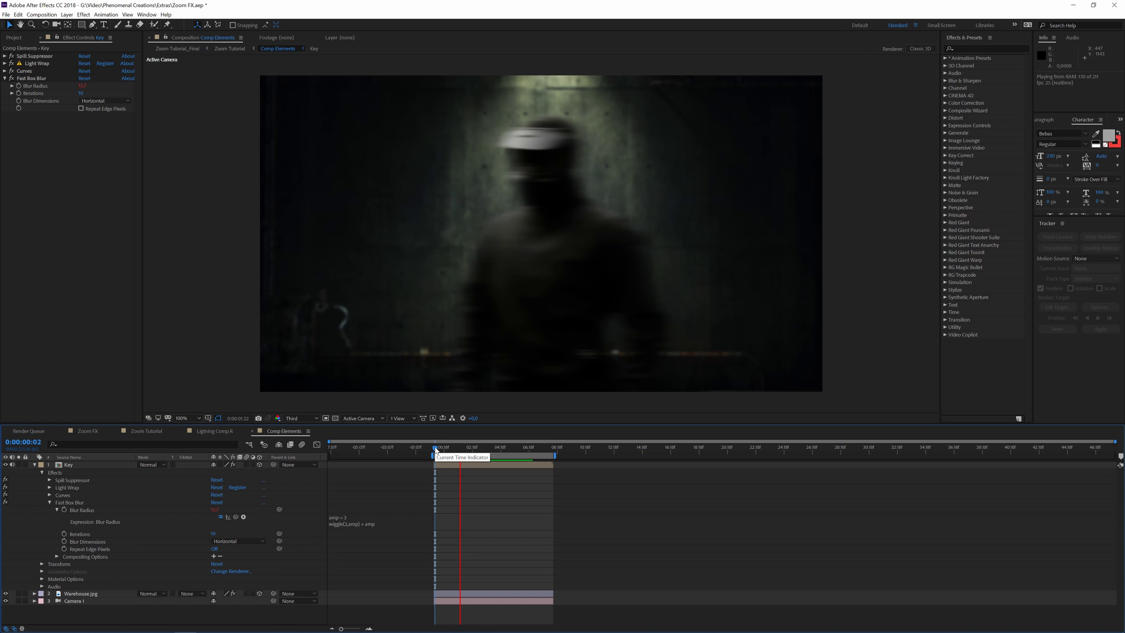
Step: Set amp to 5 in the Key layer's Blur Radius expression and preview Comp Elements from near its beginning
left_click(349, 527)
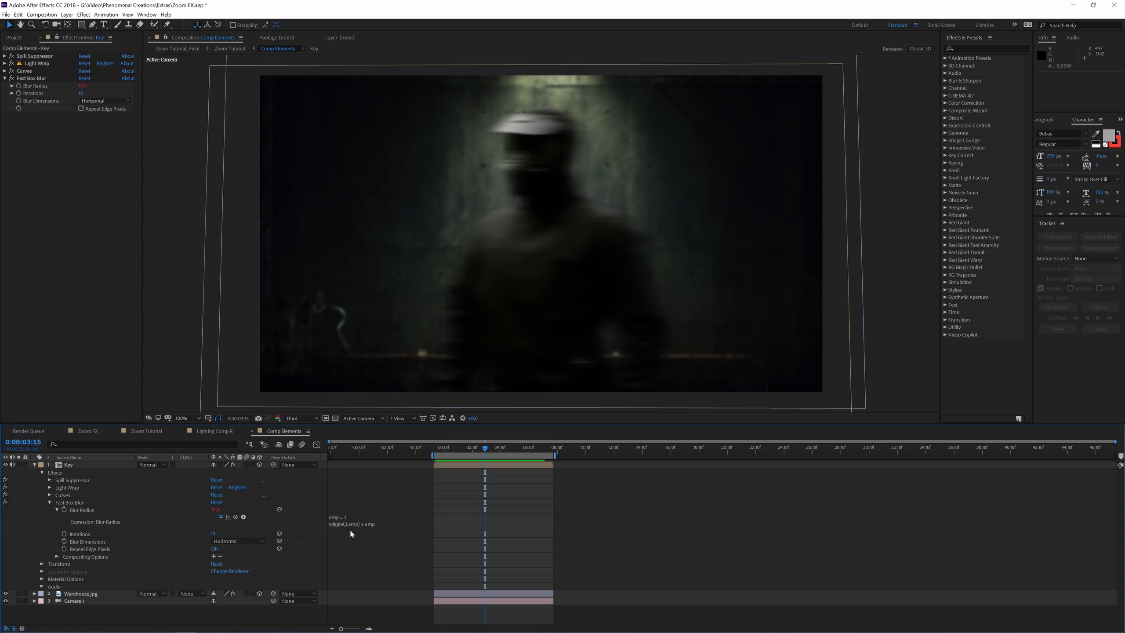
left_click(346, 522)
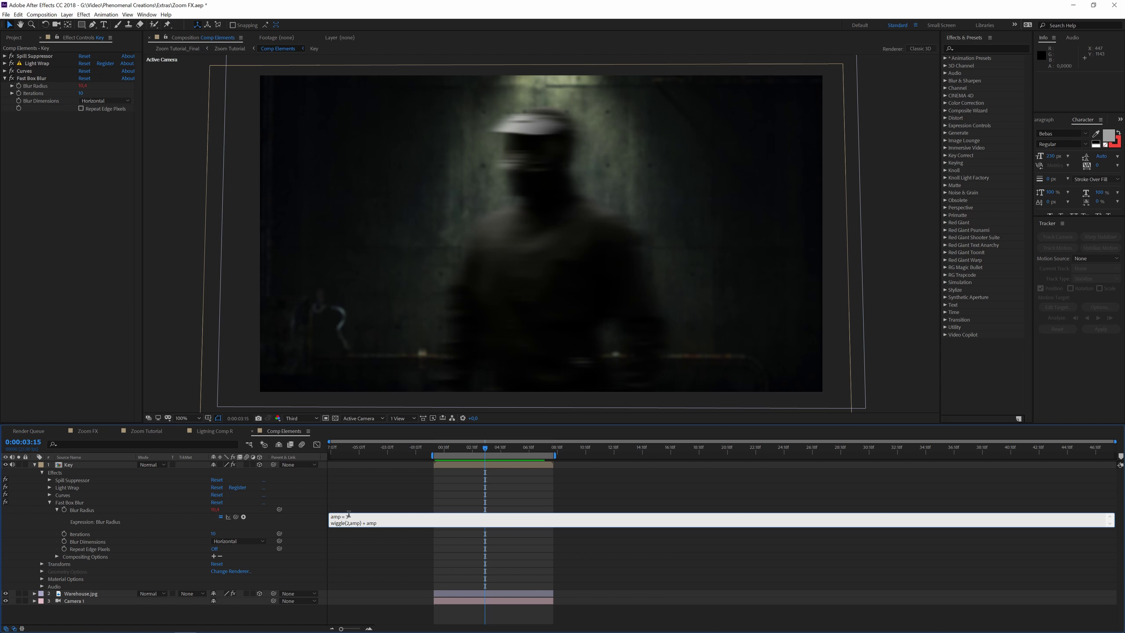
left_click(437, 449)
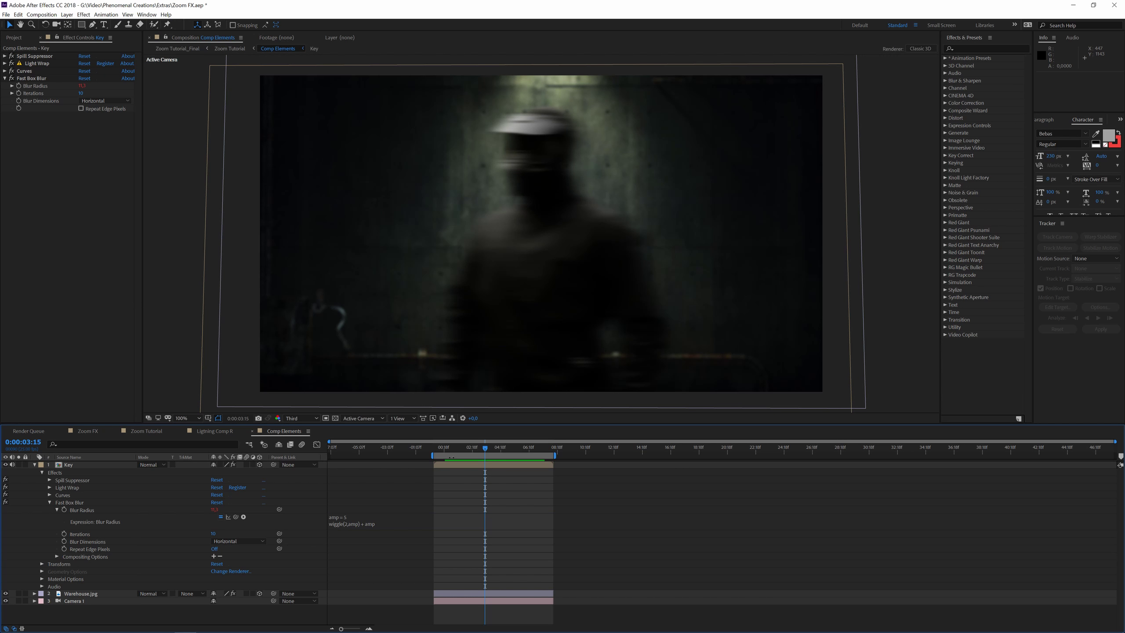
key("space")
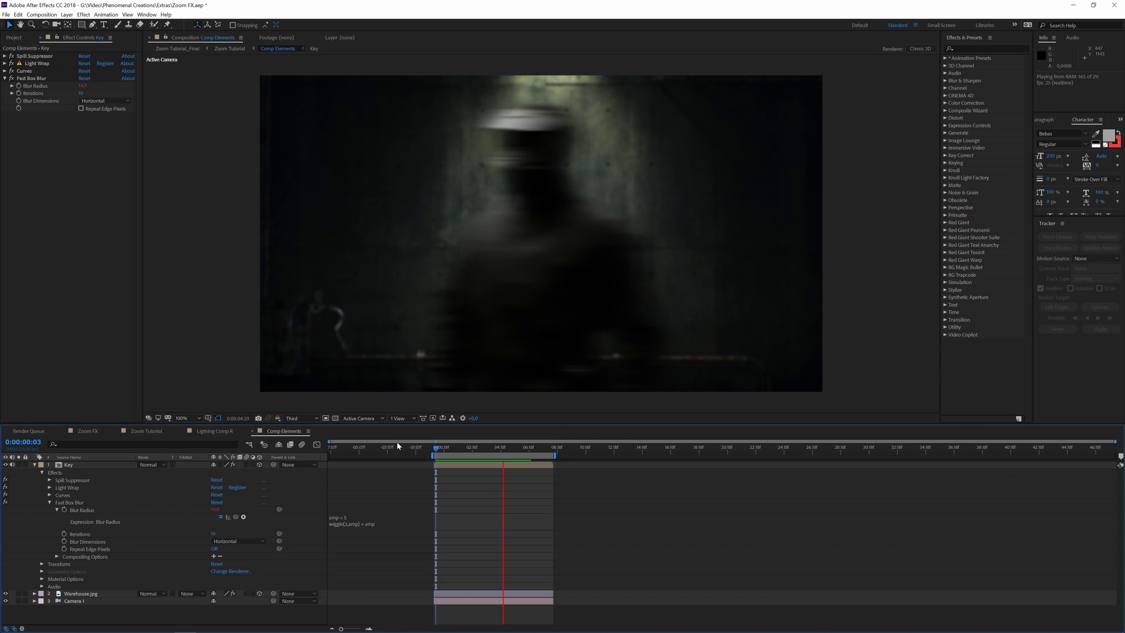
key("space")
Step: Change the wiggle frequency in the Key layer's Blur Radius expression and preview Comp Elements from its beginning
left_click(347, 525)
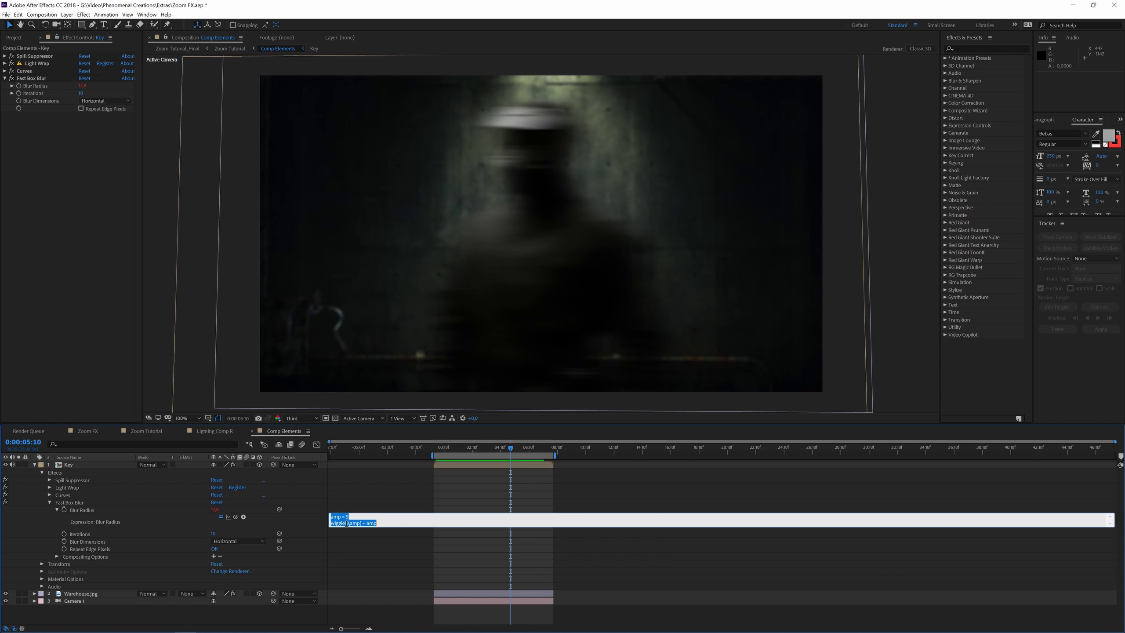
left_click(349, 523)
left_click(366, 577)
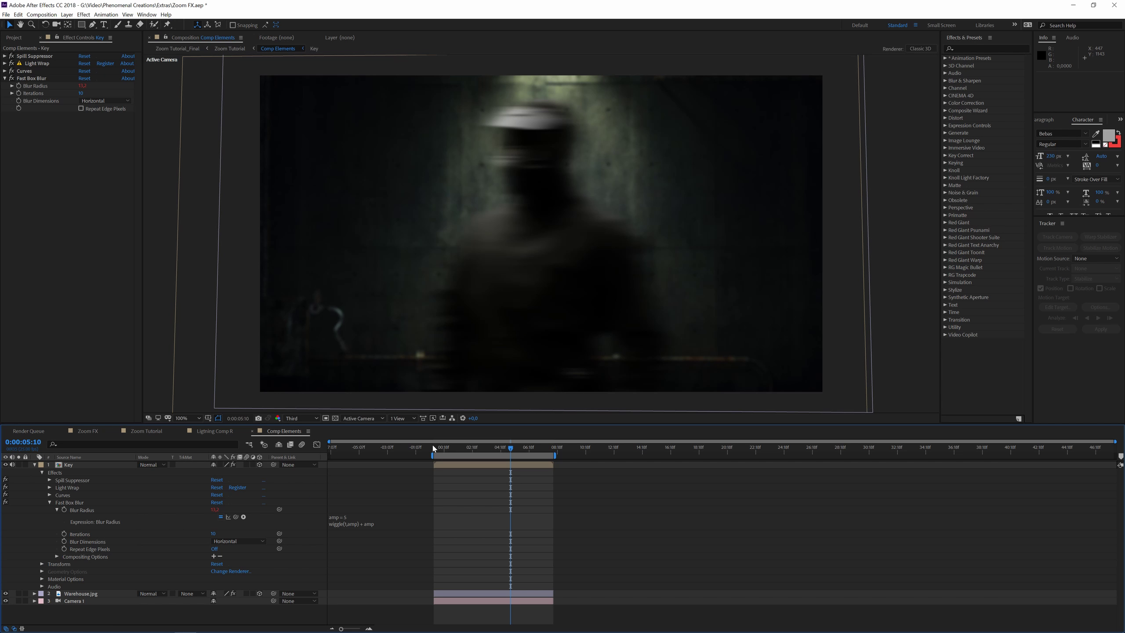
left_click(434, 449)
key("space")
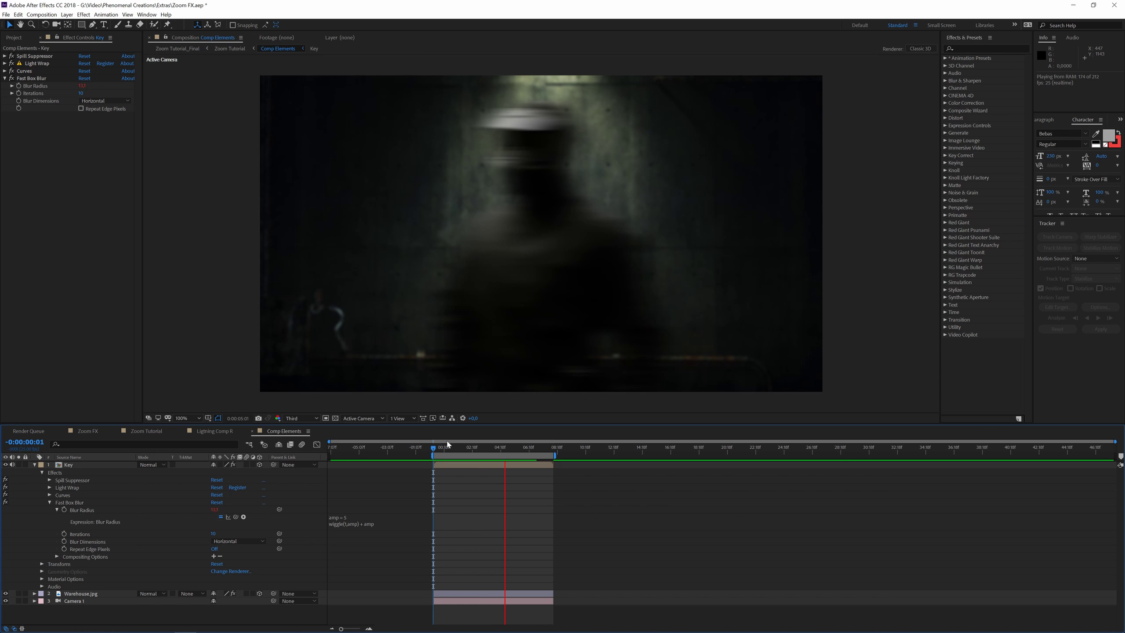
key("space")
Step: Examine the Key layer's Blur Radius near the beginning of Comp Elements and replay the composition to judge the blur
left_click(437, 452)
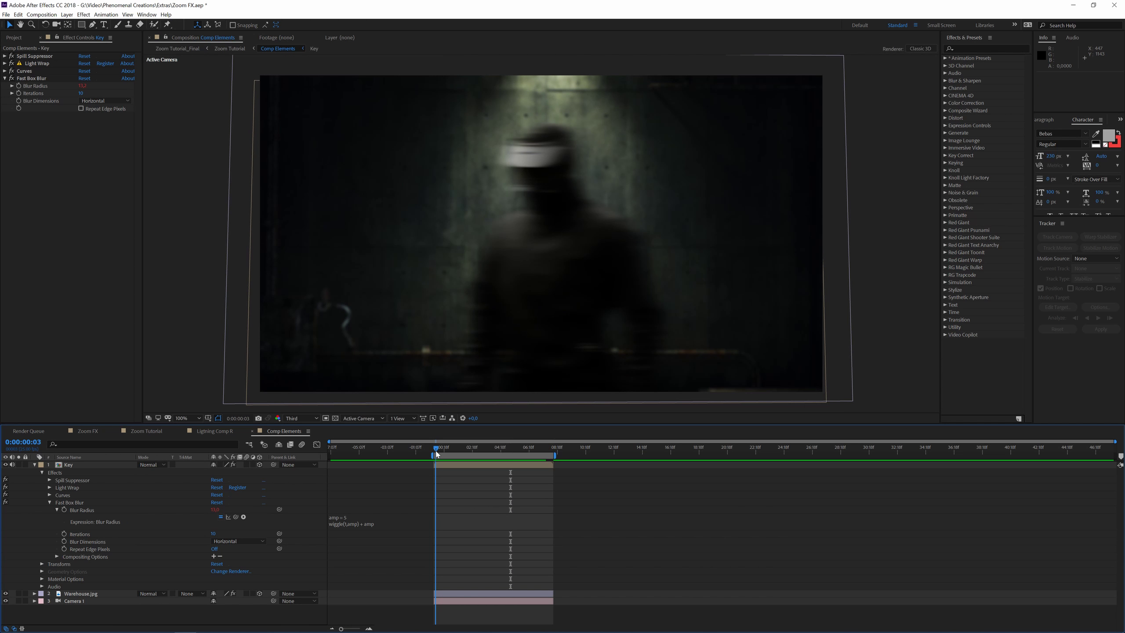
left_click(74, 88)
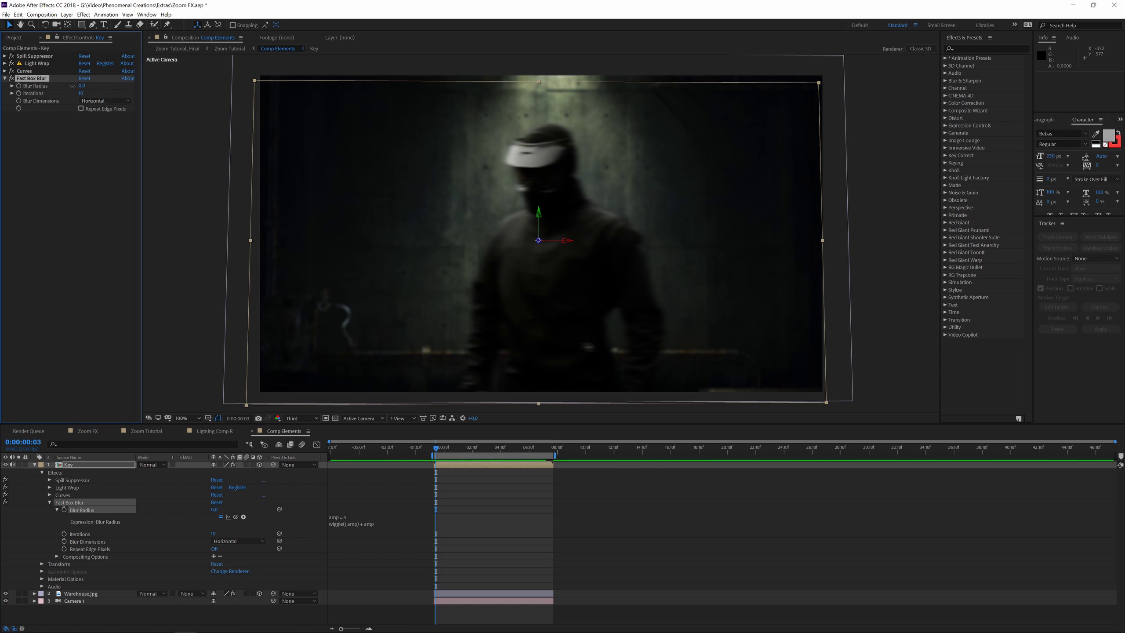
key("space")
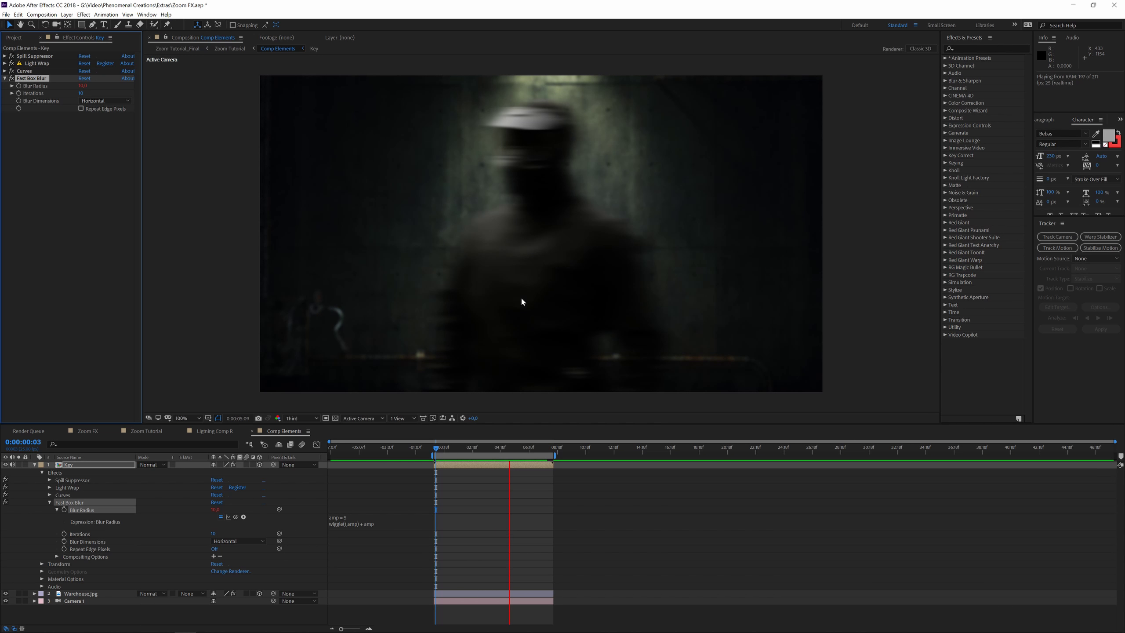
key("space")
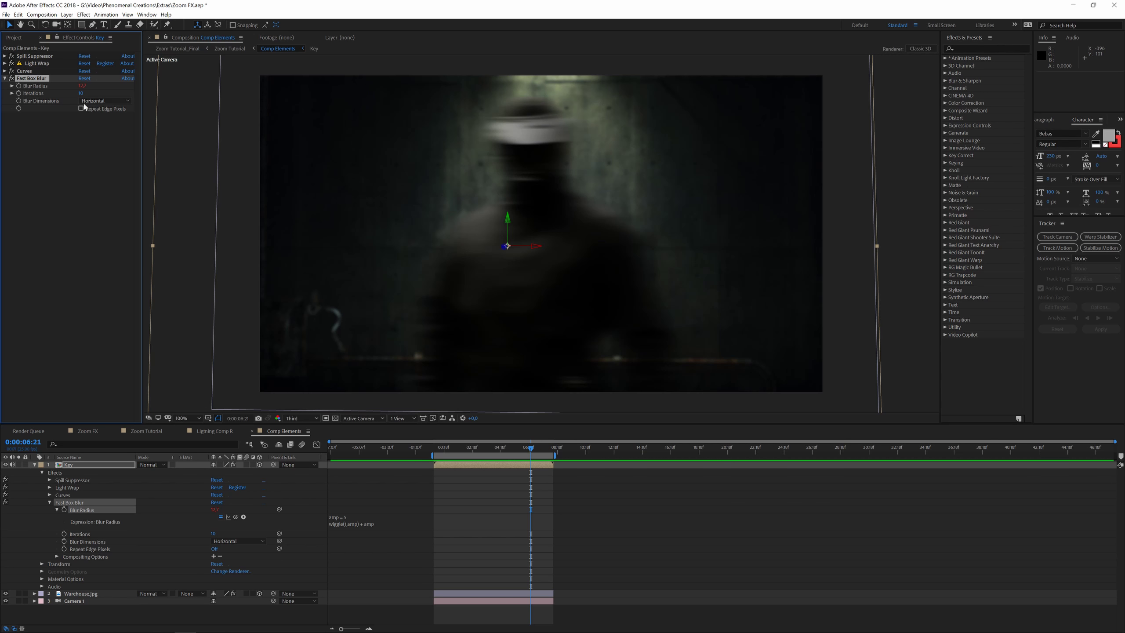
Step: Lower the Iterations of the Key layer's Fast Box Blur and preview Comp Elements from its beginning
left_click(80, 93)
key("Return")
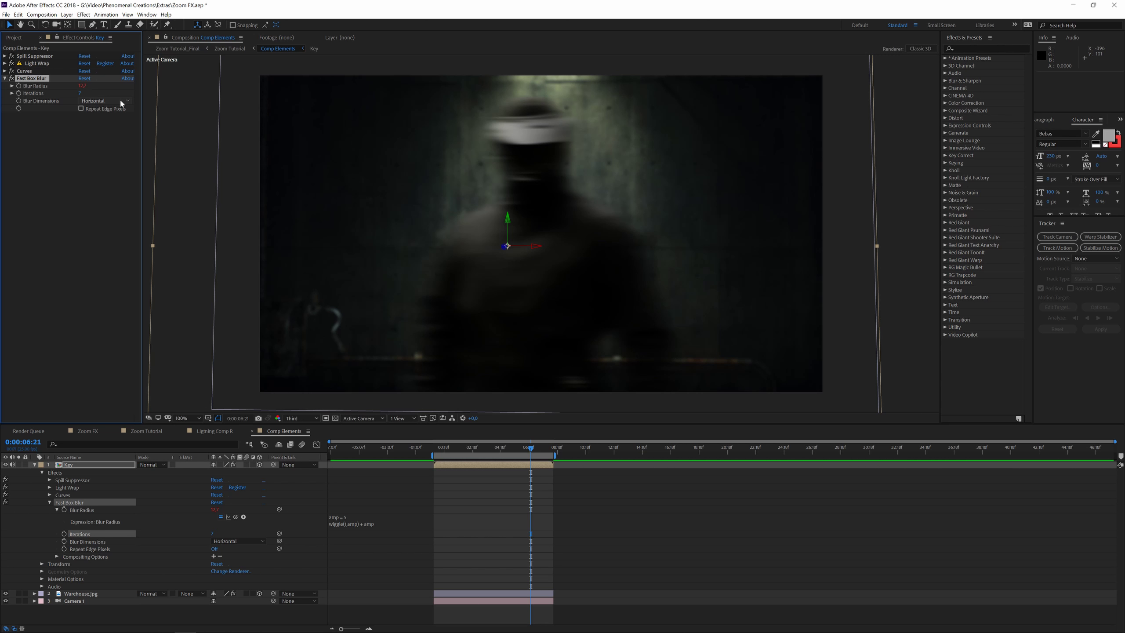
left_click(434, 453)
key("space")
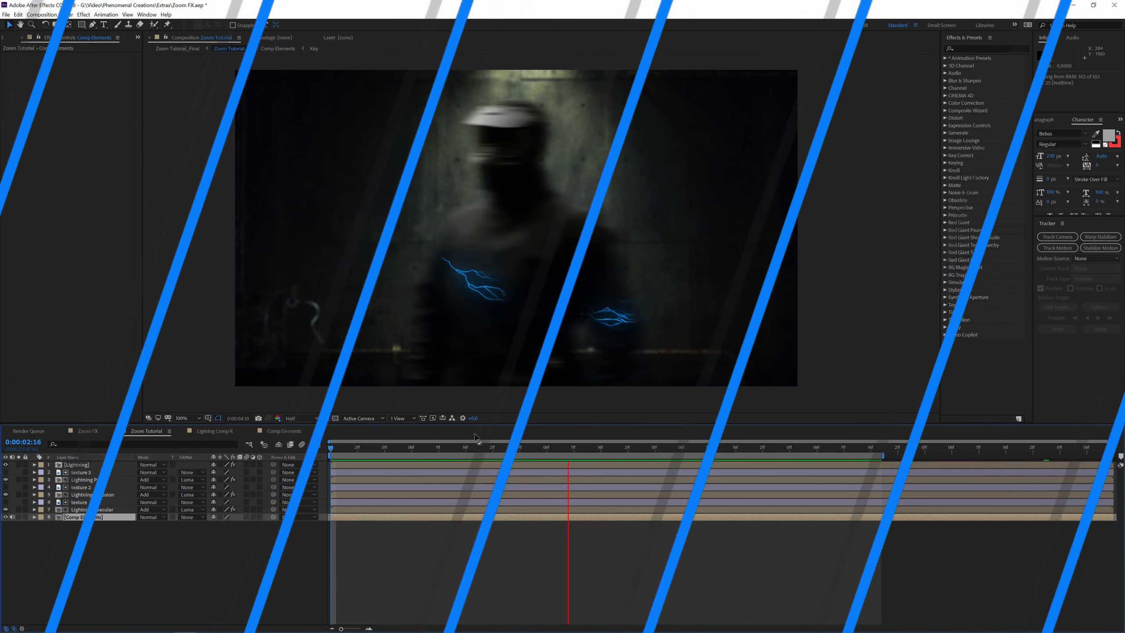
Step: Replay Zoom Tutorial from near its start to review the lightning over the wiggling blur on the figure
key("space")
left_click(336, 448)
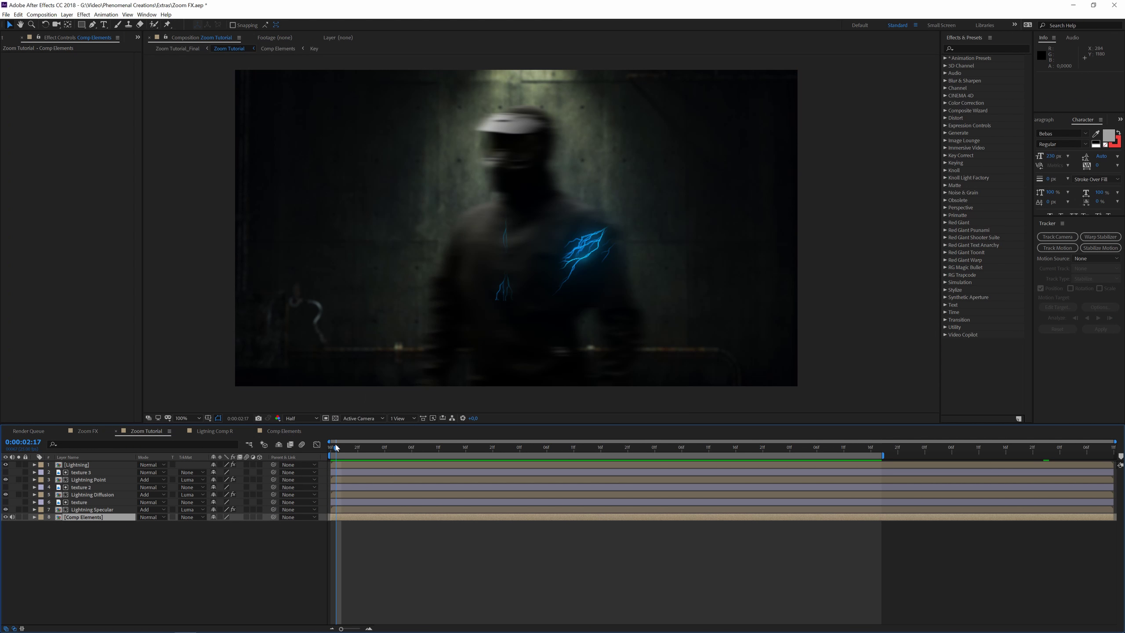
key("space")
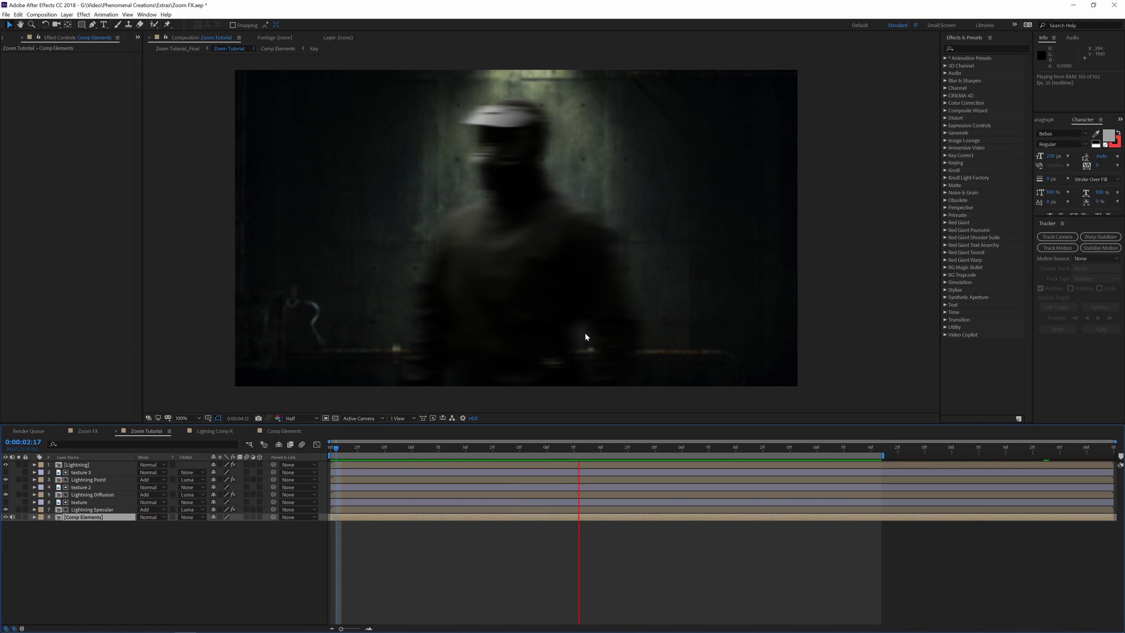
key("space")
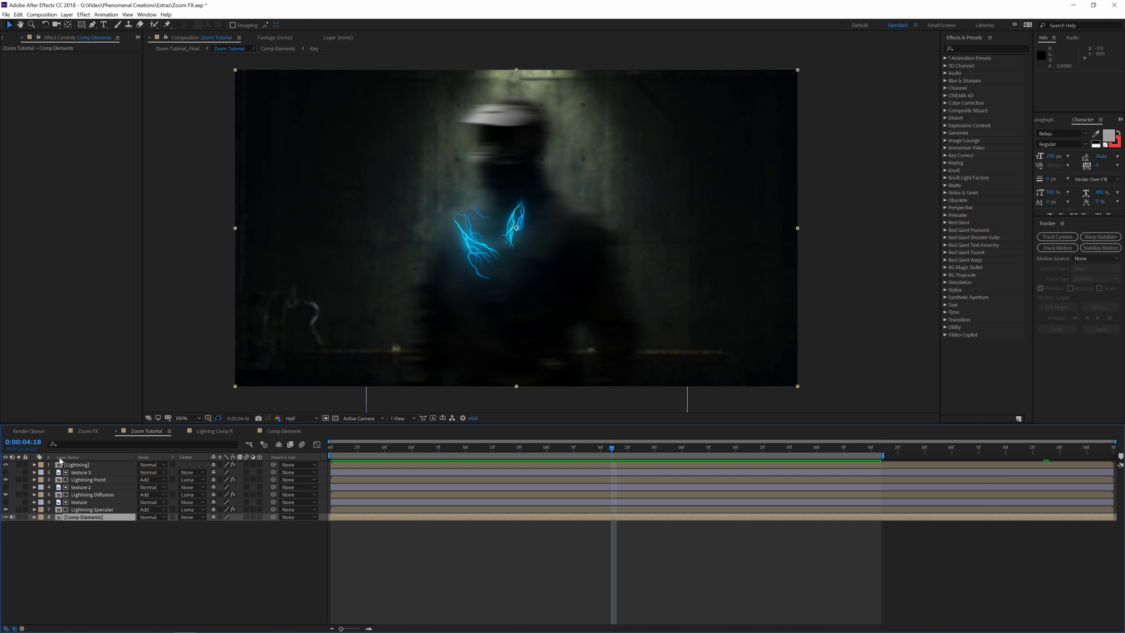
Step: Pre-compose all lightning and texture layers above Comp Elements as LIGHTS and set its blending mode to Add
left_click(89, 510)
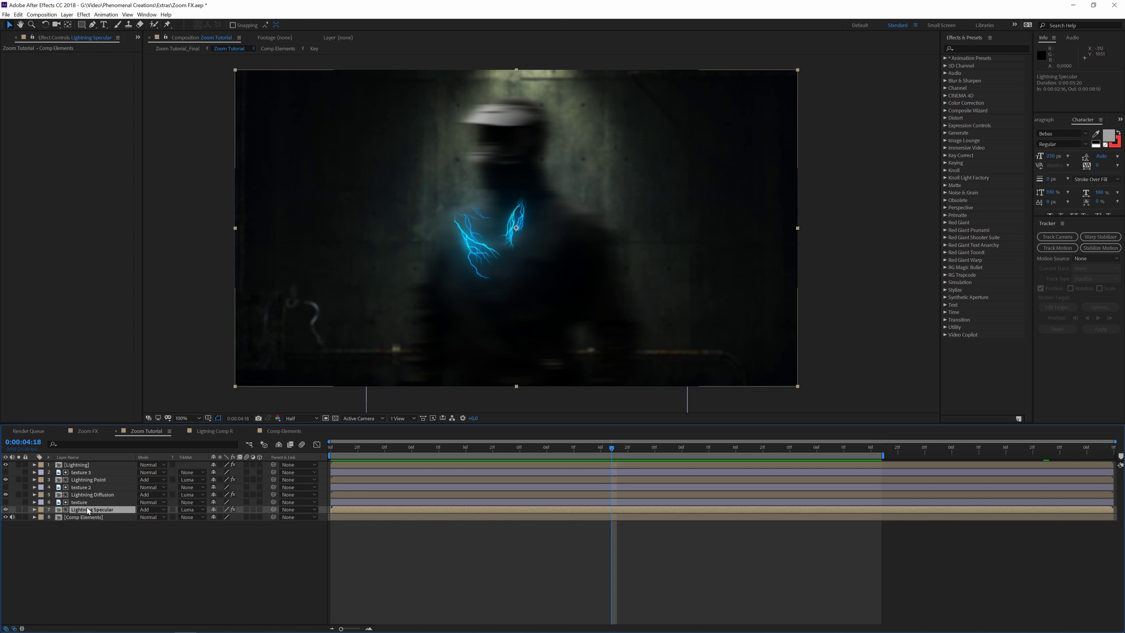
right_click(86, 460)
left_click(86, 479)
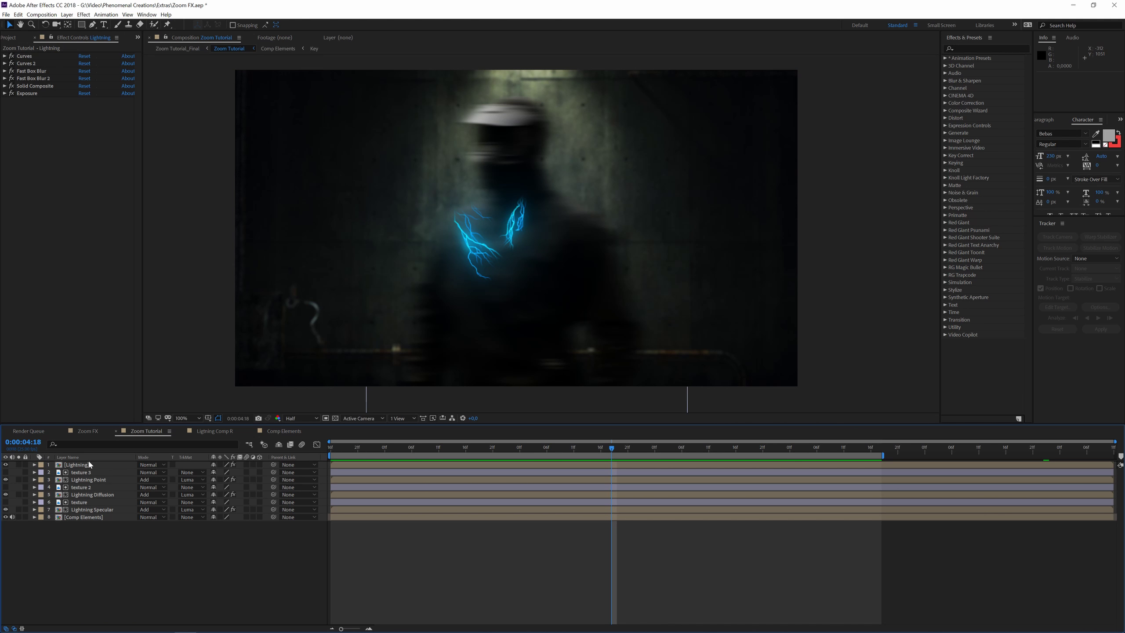
left_click(88, 459)
left_click(84, 465)
left_click(88, 509, "shift")
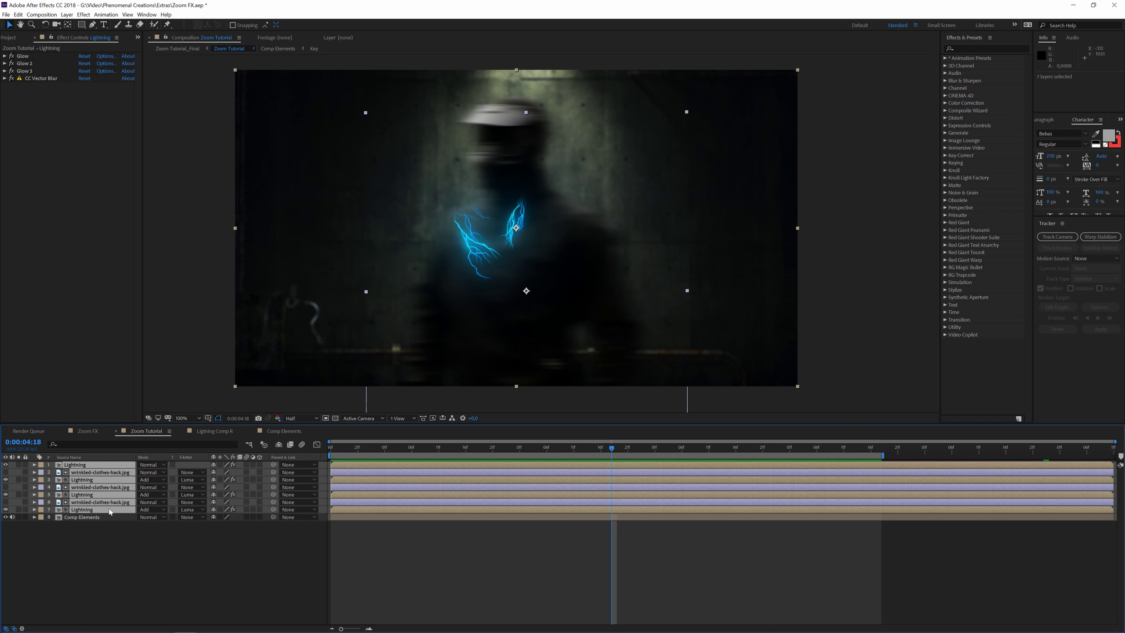
key("ctrl+shift+c")
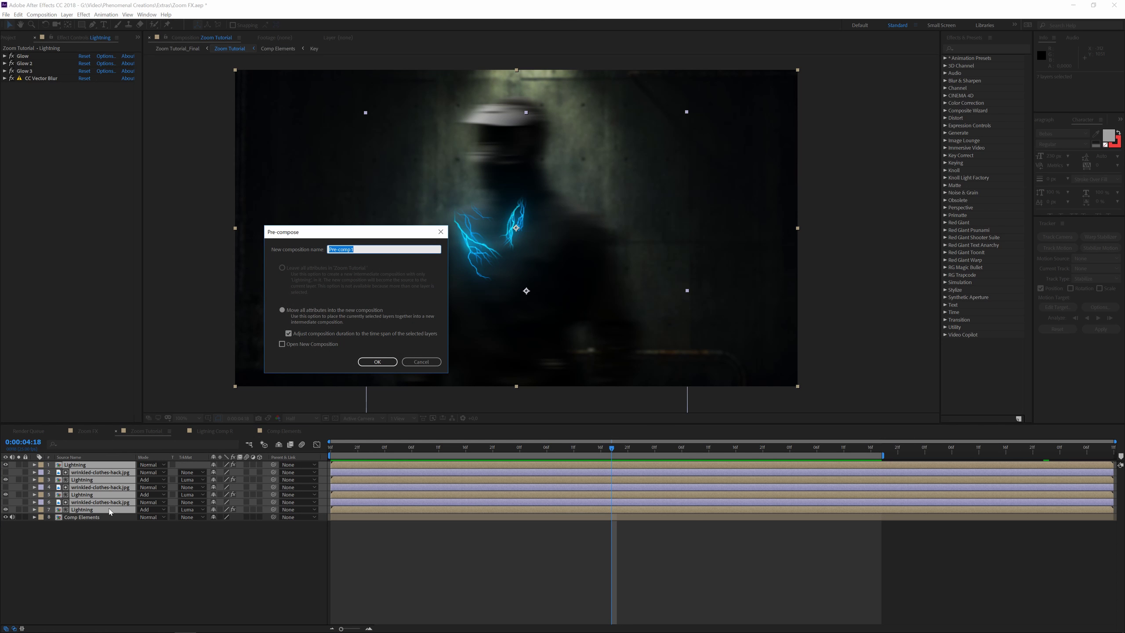
type("LiGHTS")
key("Return")
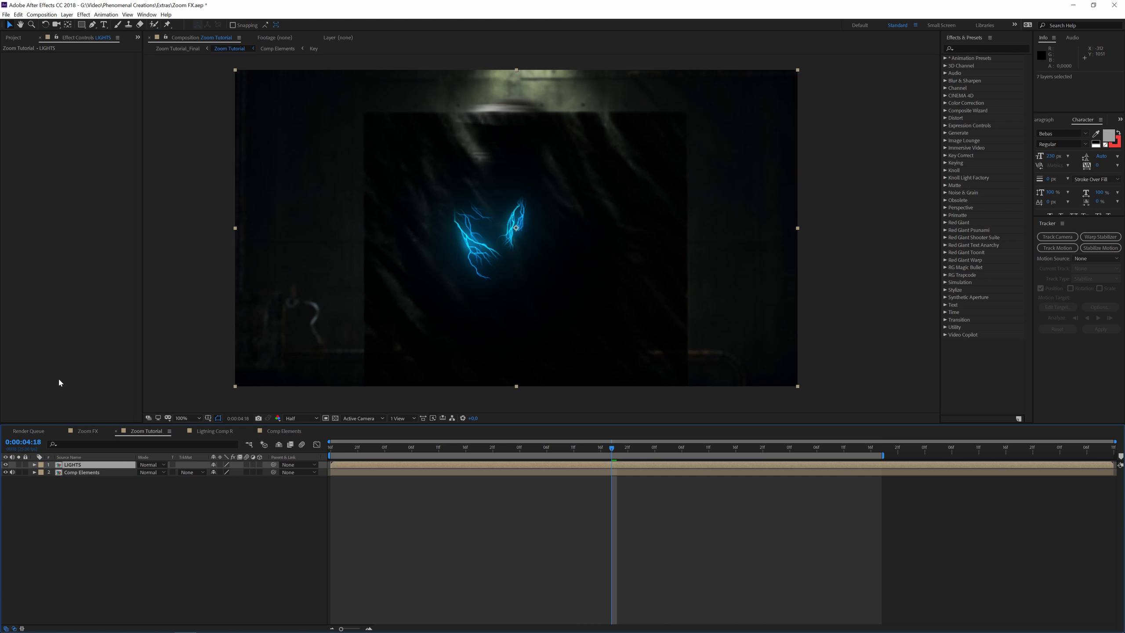
left_click(153, 465)
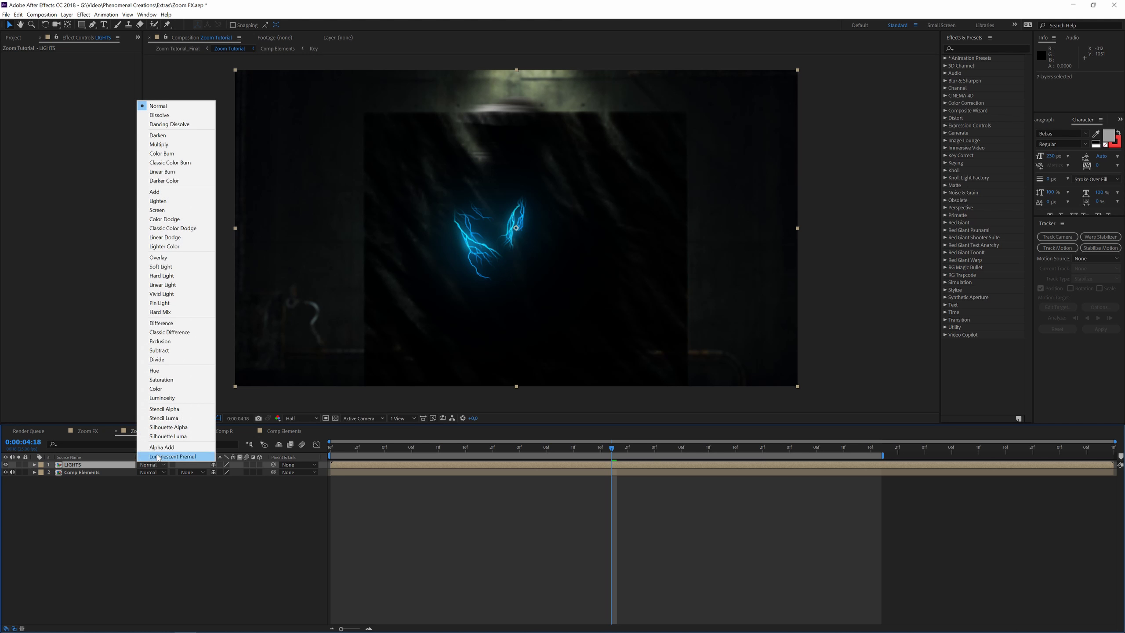
left_click(160, 192)
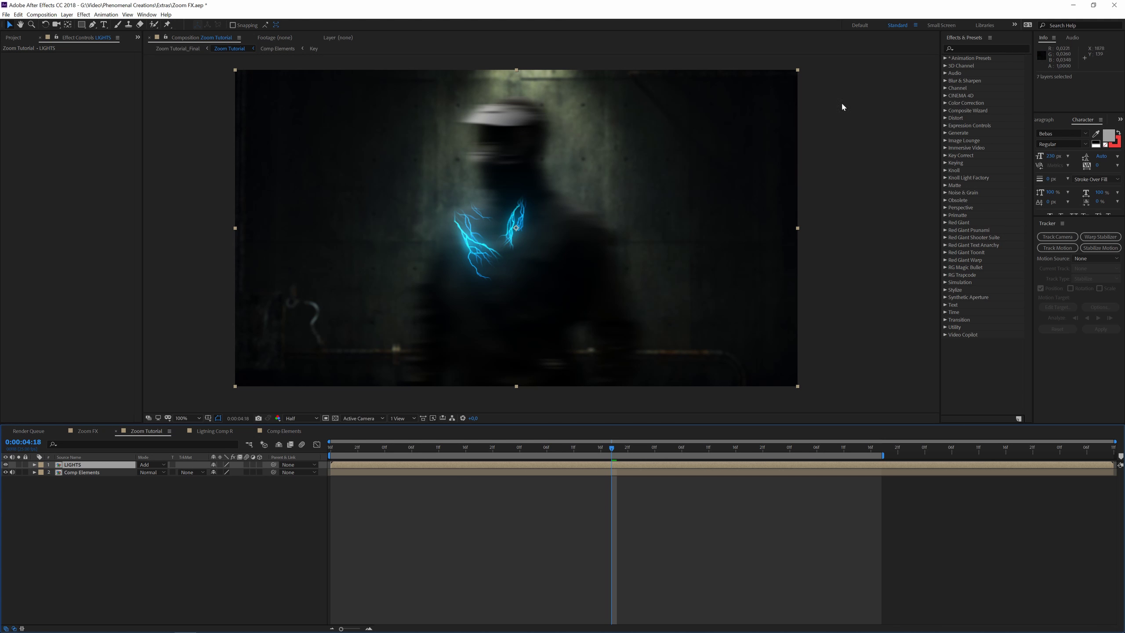
Step: Apply the Echo effect to the LIGHTS layer and set Number Of Echoes to 5
left_click(984, 49)
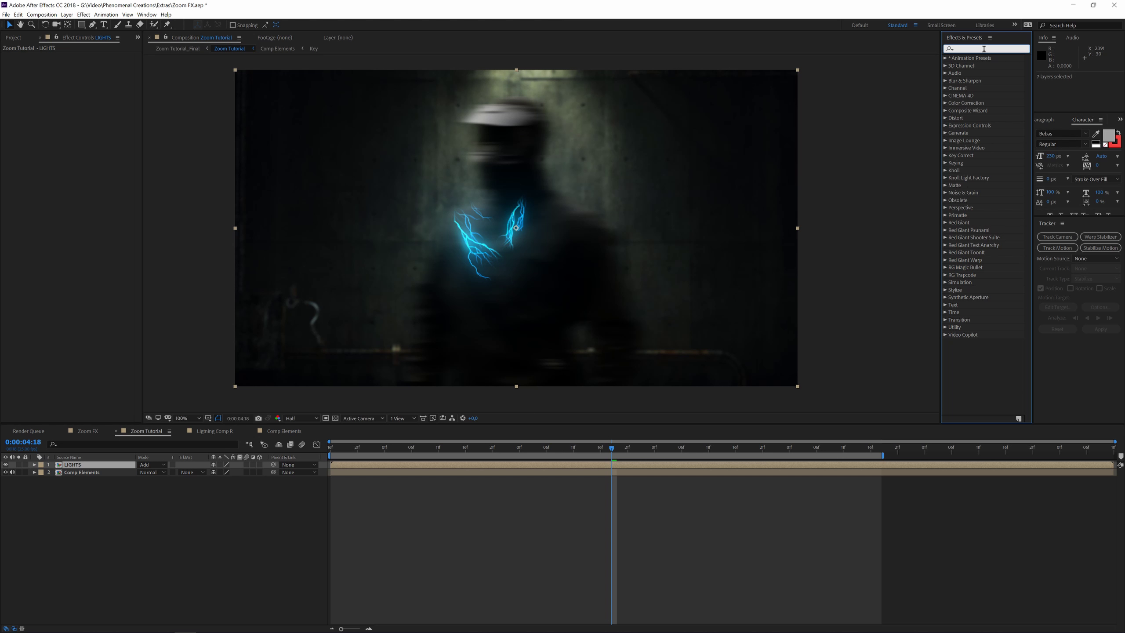
type("echo")
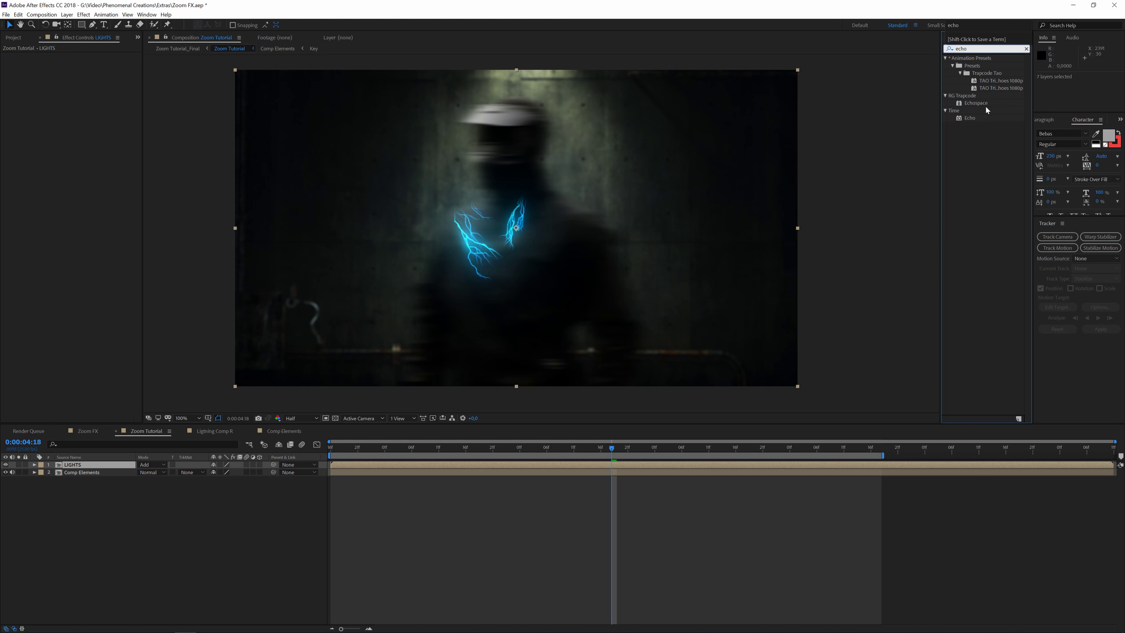
left_click_drag(970, 118, 84, 251)
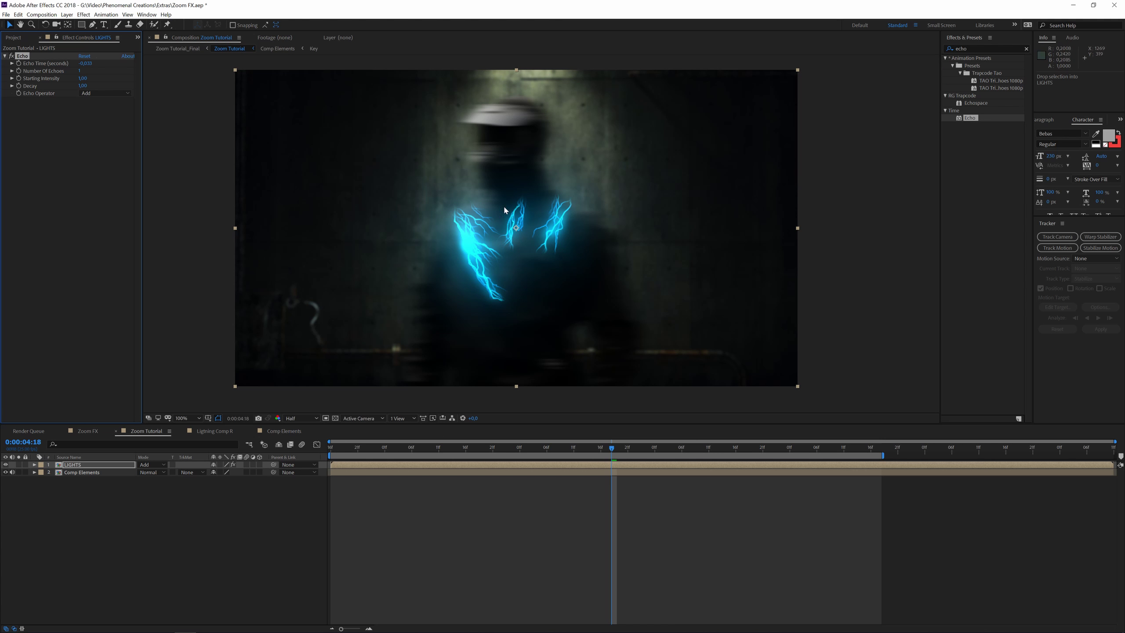
left_click(81, 71)
type("5")
key("Return")
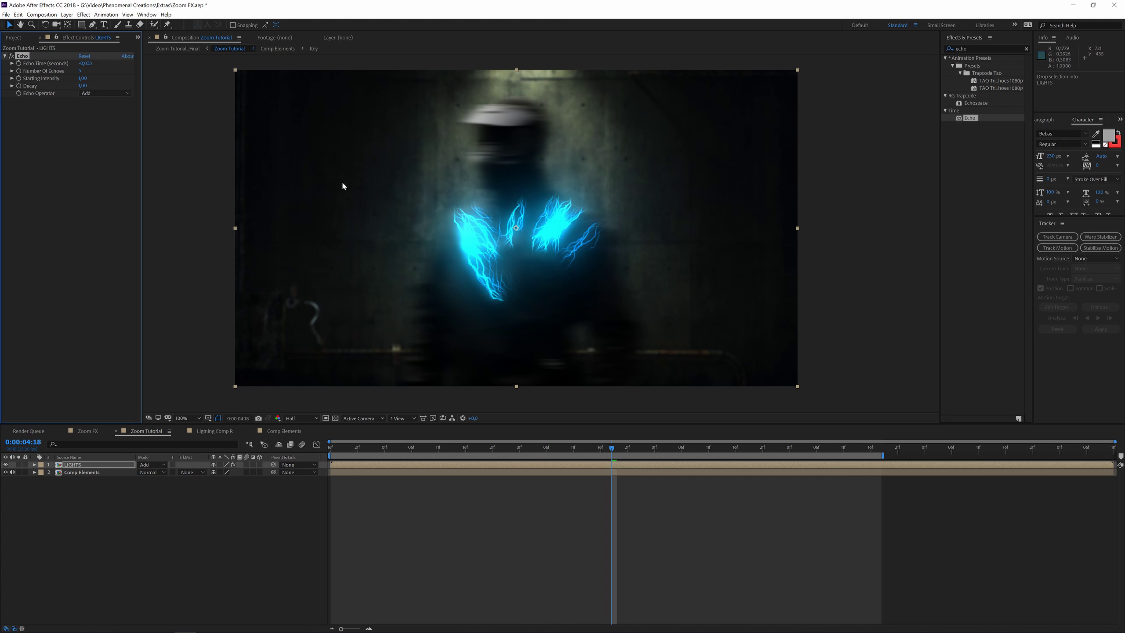
Step: Lower the Decay of the Echo effect on the LIGHTS layer
left_click(83, 86)
left_click_drag(87, 87, 81, 88)
left_click(83, 86)
type("1")
key("Return")
left_click(77, 85)
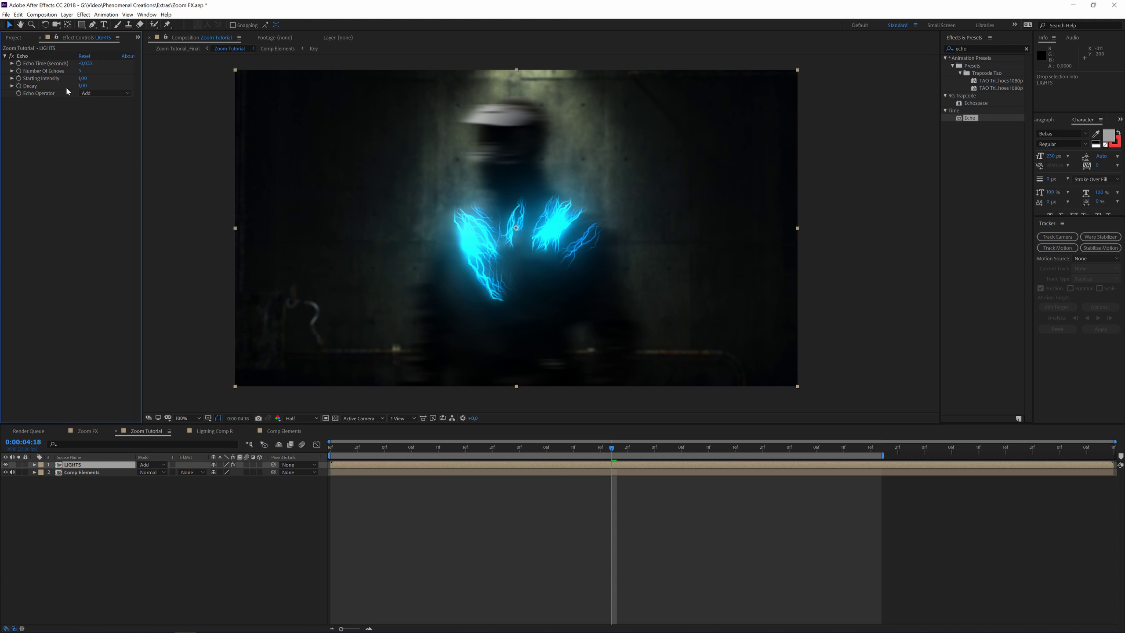
left_click_drag(82, 86, 69, 90)
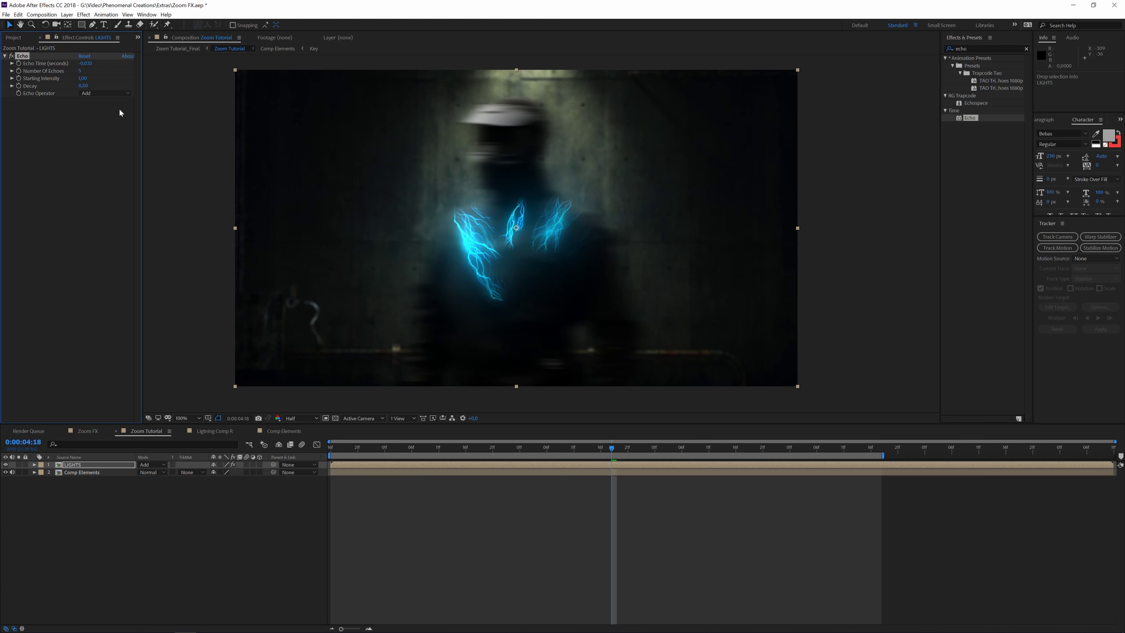
Step: Set the Starting Intensity of the LIGHTS layer's Echo effect to 0,8
left_click(82, 78)
type("1")
type("0,8")
key("Return")
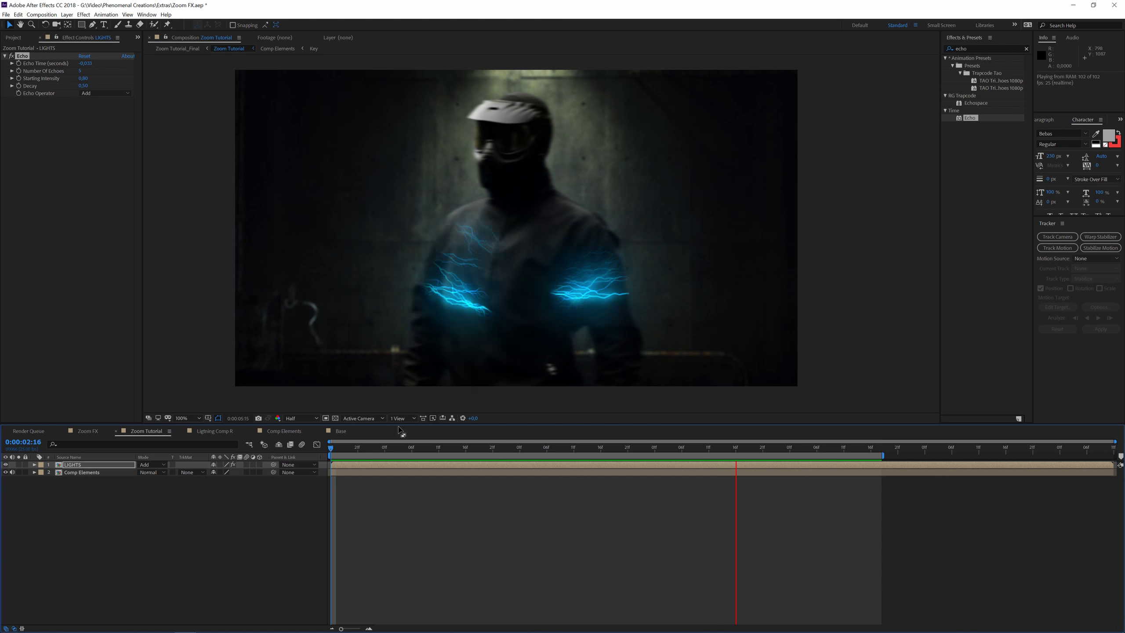
Step: Replay Zoom Tutorial from near its start to review the echoed lightning trails
key("space")
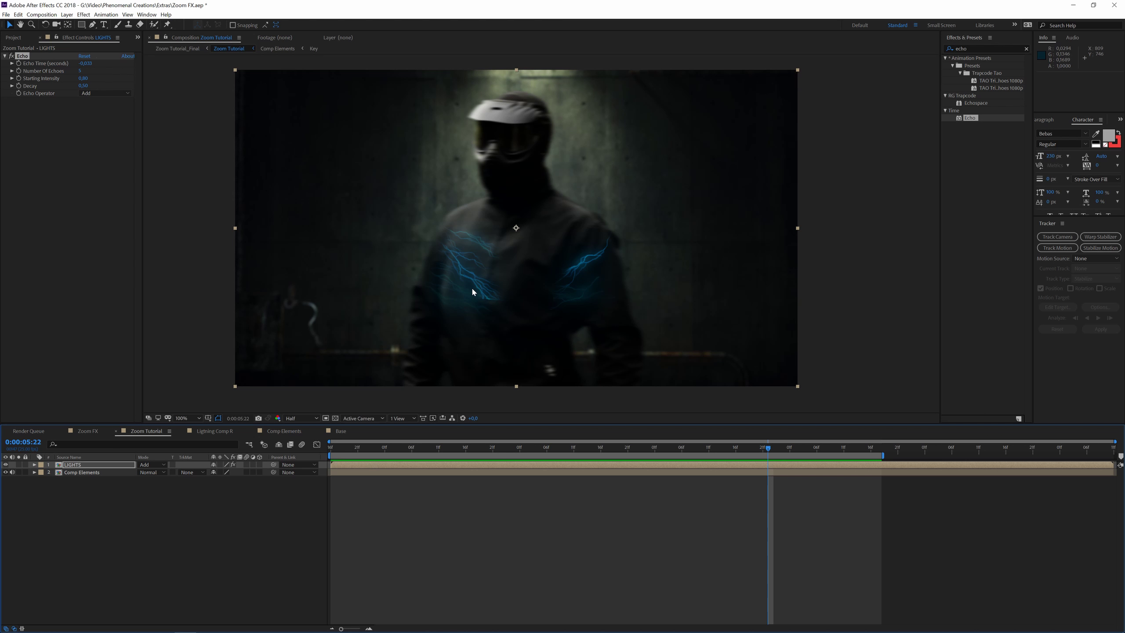
left_click(347, 452)
key("space")
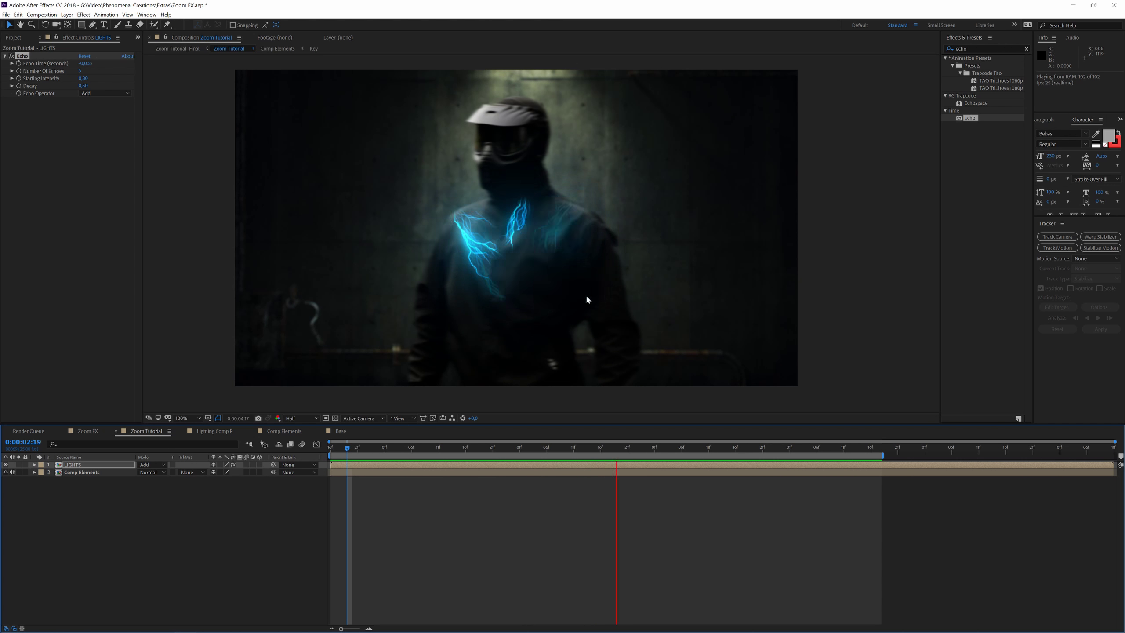
key("space")
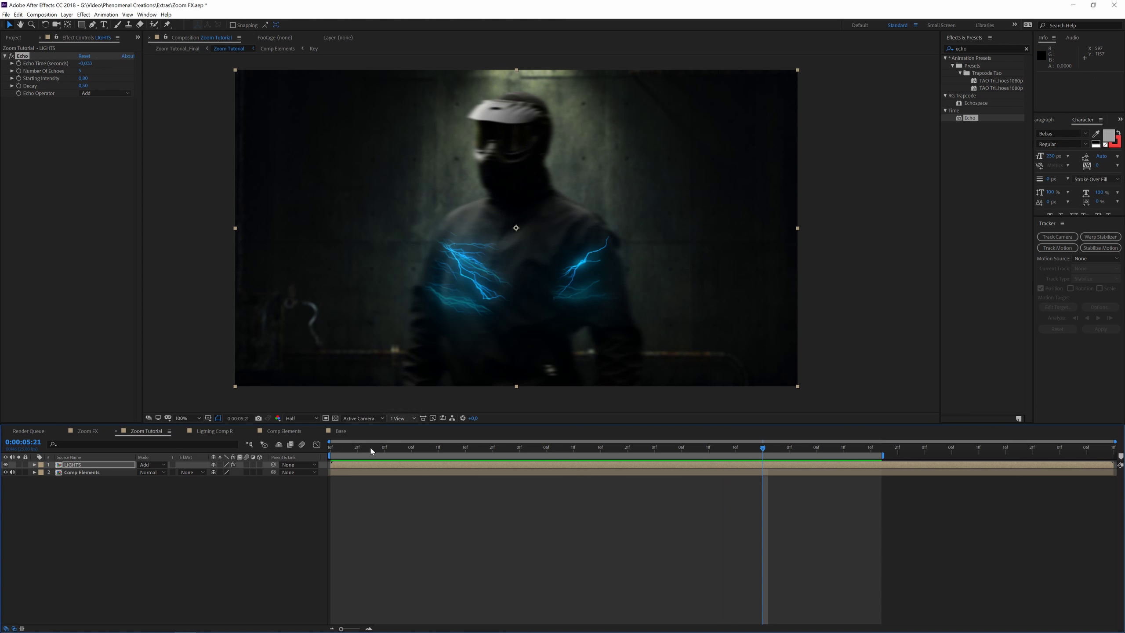
Step: Examine the Zoom FX and Comp Elements compositions and replay Zoom Tutorial from near its start
left_click(89, 431)
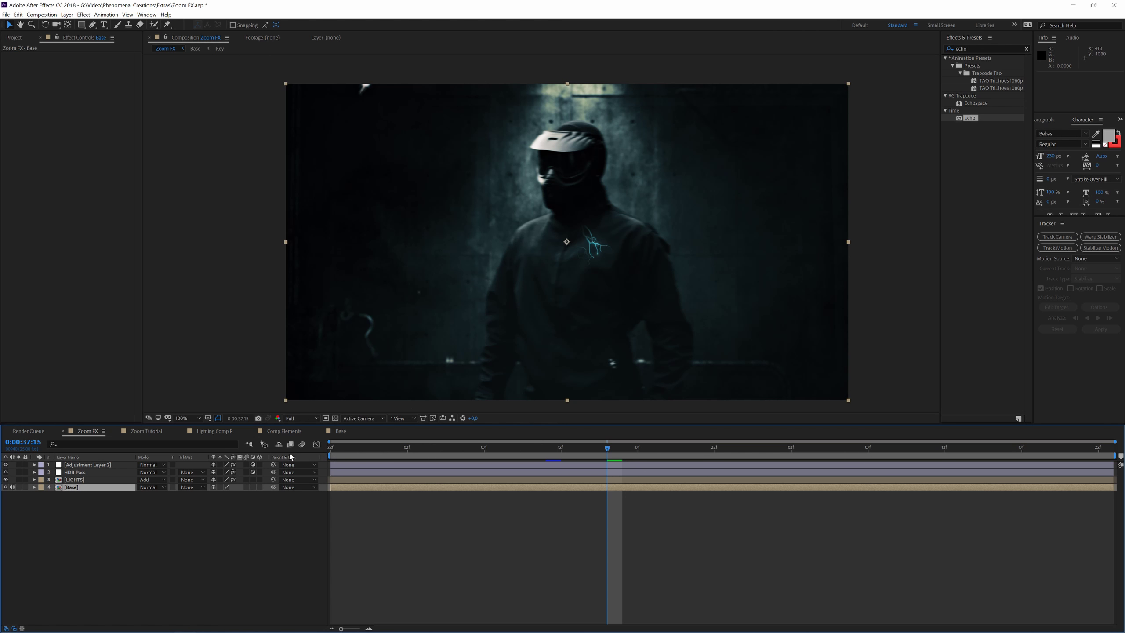
left_click(297, 431)
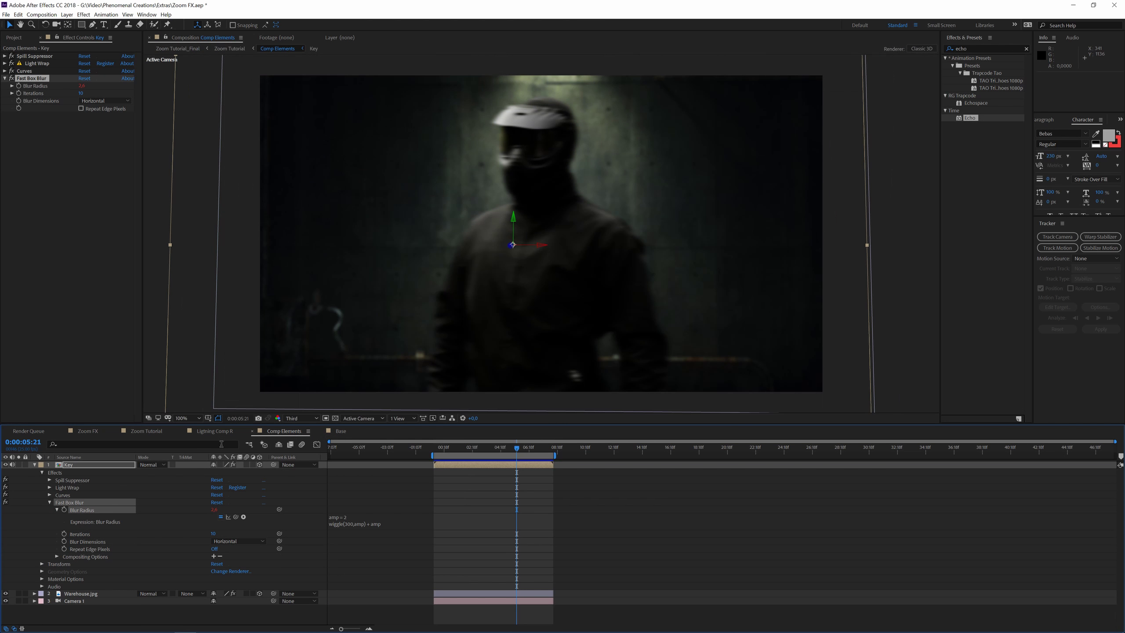
left_click(146, 432)
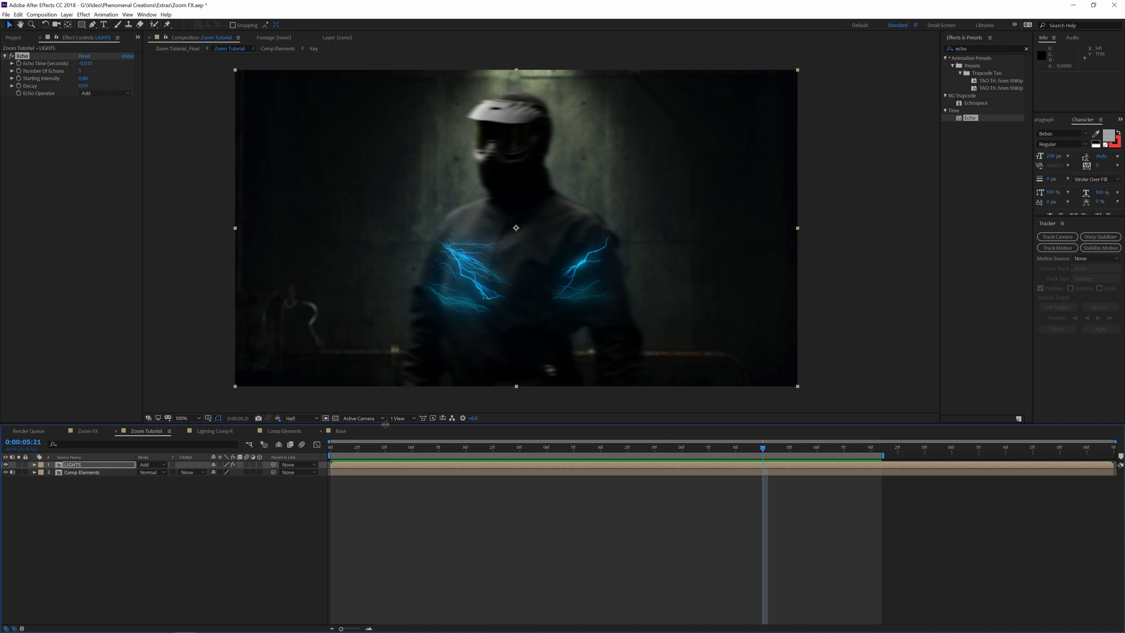
left_click(344, 449)
key("space")
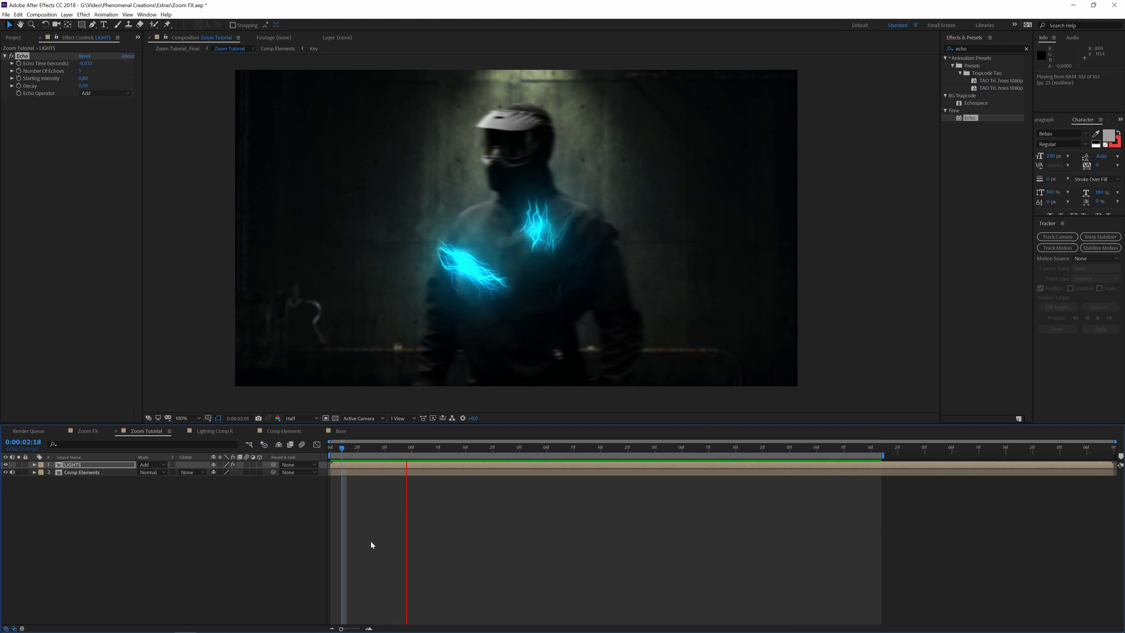
key("space")
Step: Move the current time to 0:00:03:02 and paste the two copied adjustment layers above LIGHTS in Zoom Tutorial
left_click_drag(339, 446, 390, 446)
key("ctrl+v")
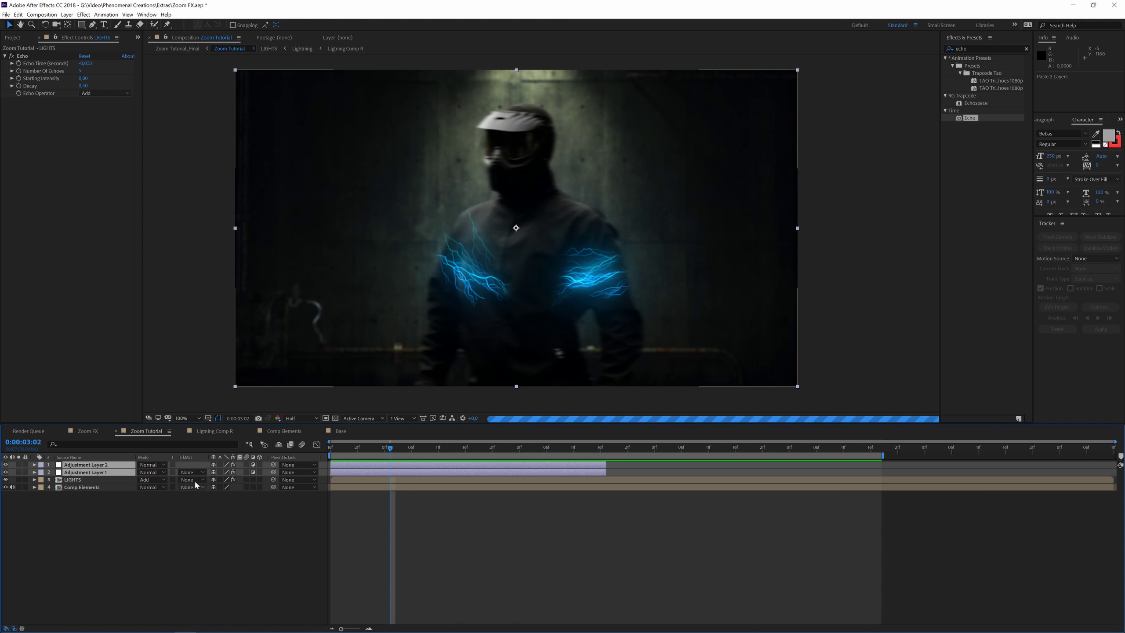